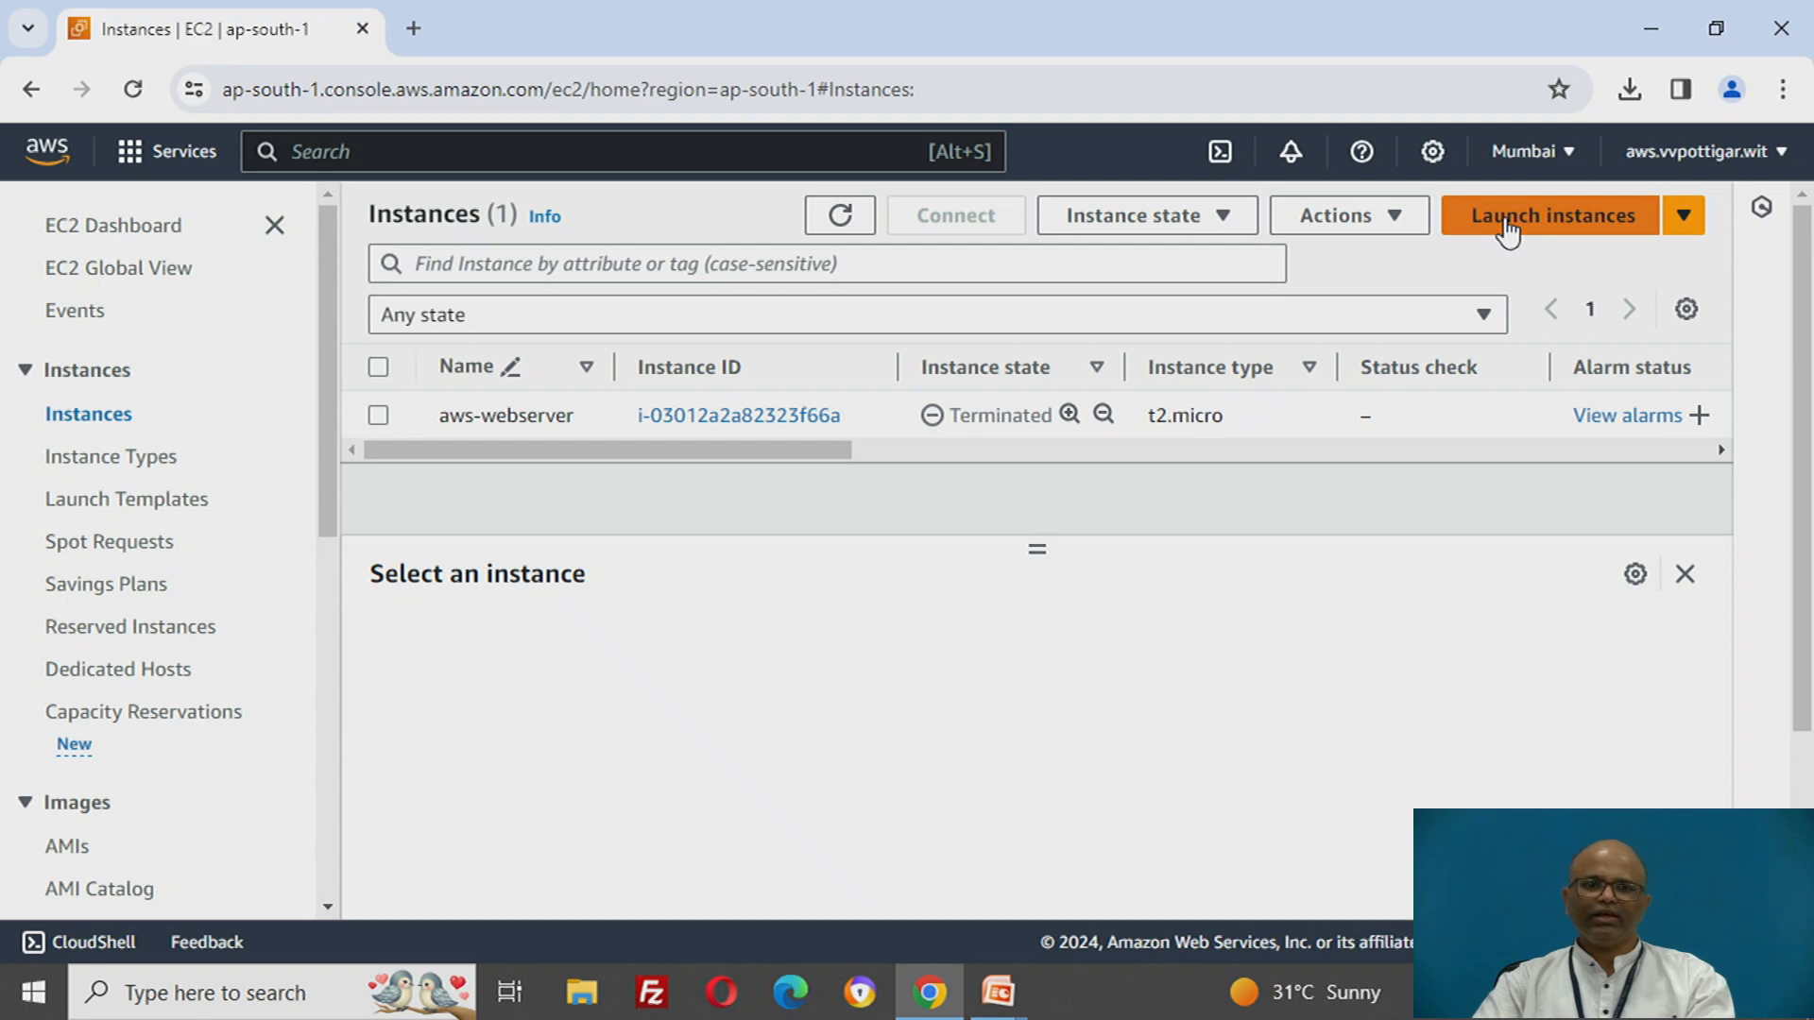
- Start launching a new EC2 instance and name it windows-aws-instance
left_click(1526, 227)
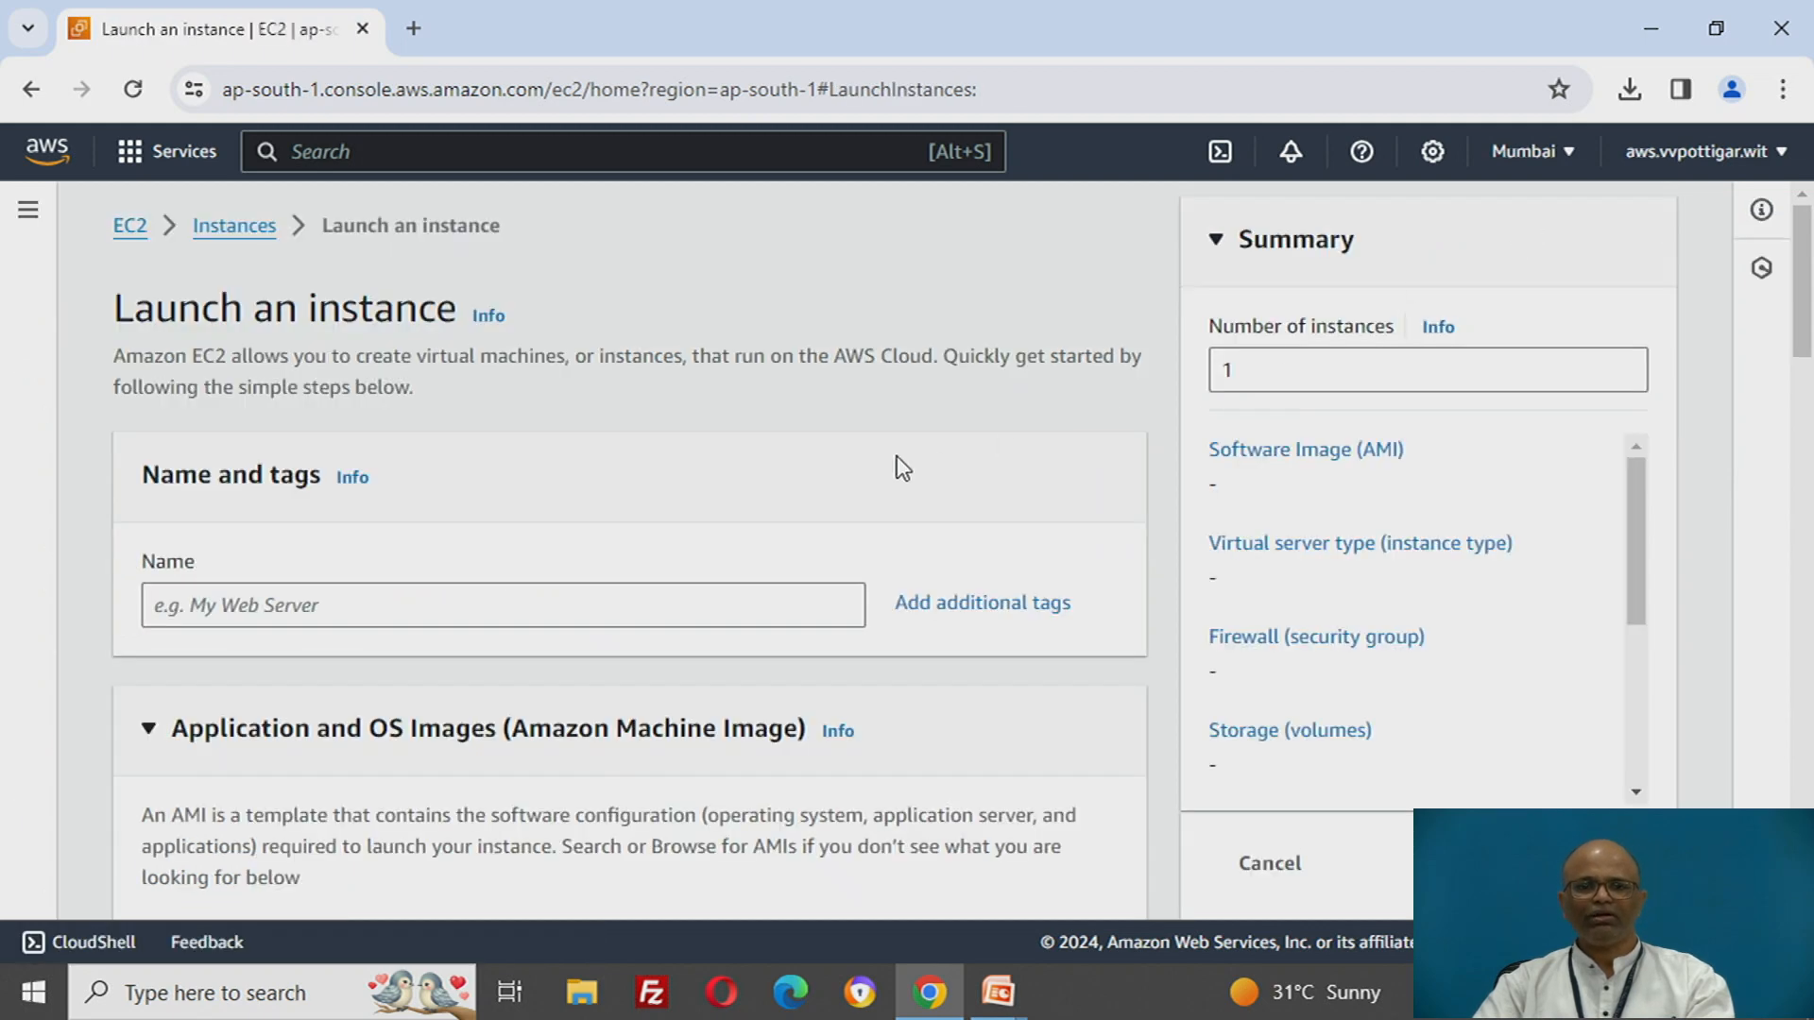
scroll(808, 495, "down", 2)
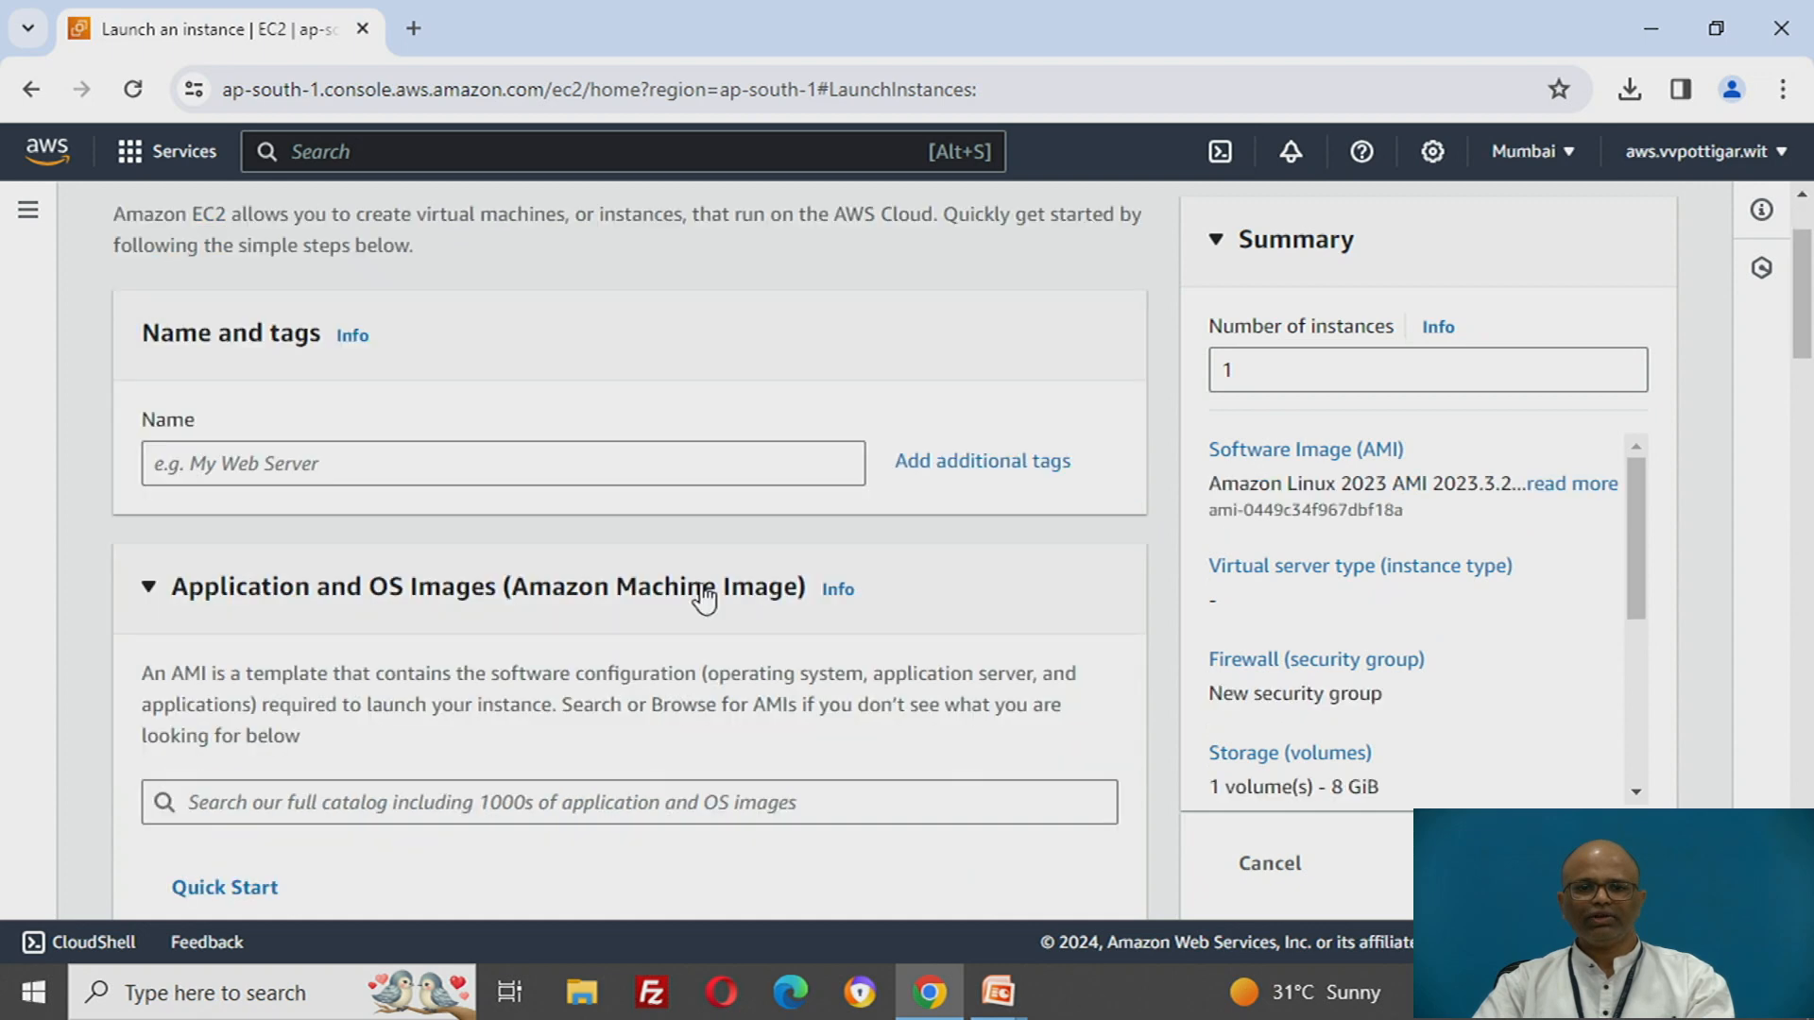
left_click(716, 454)
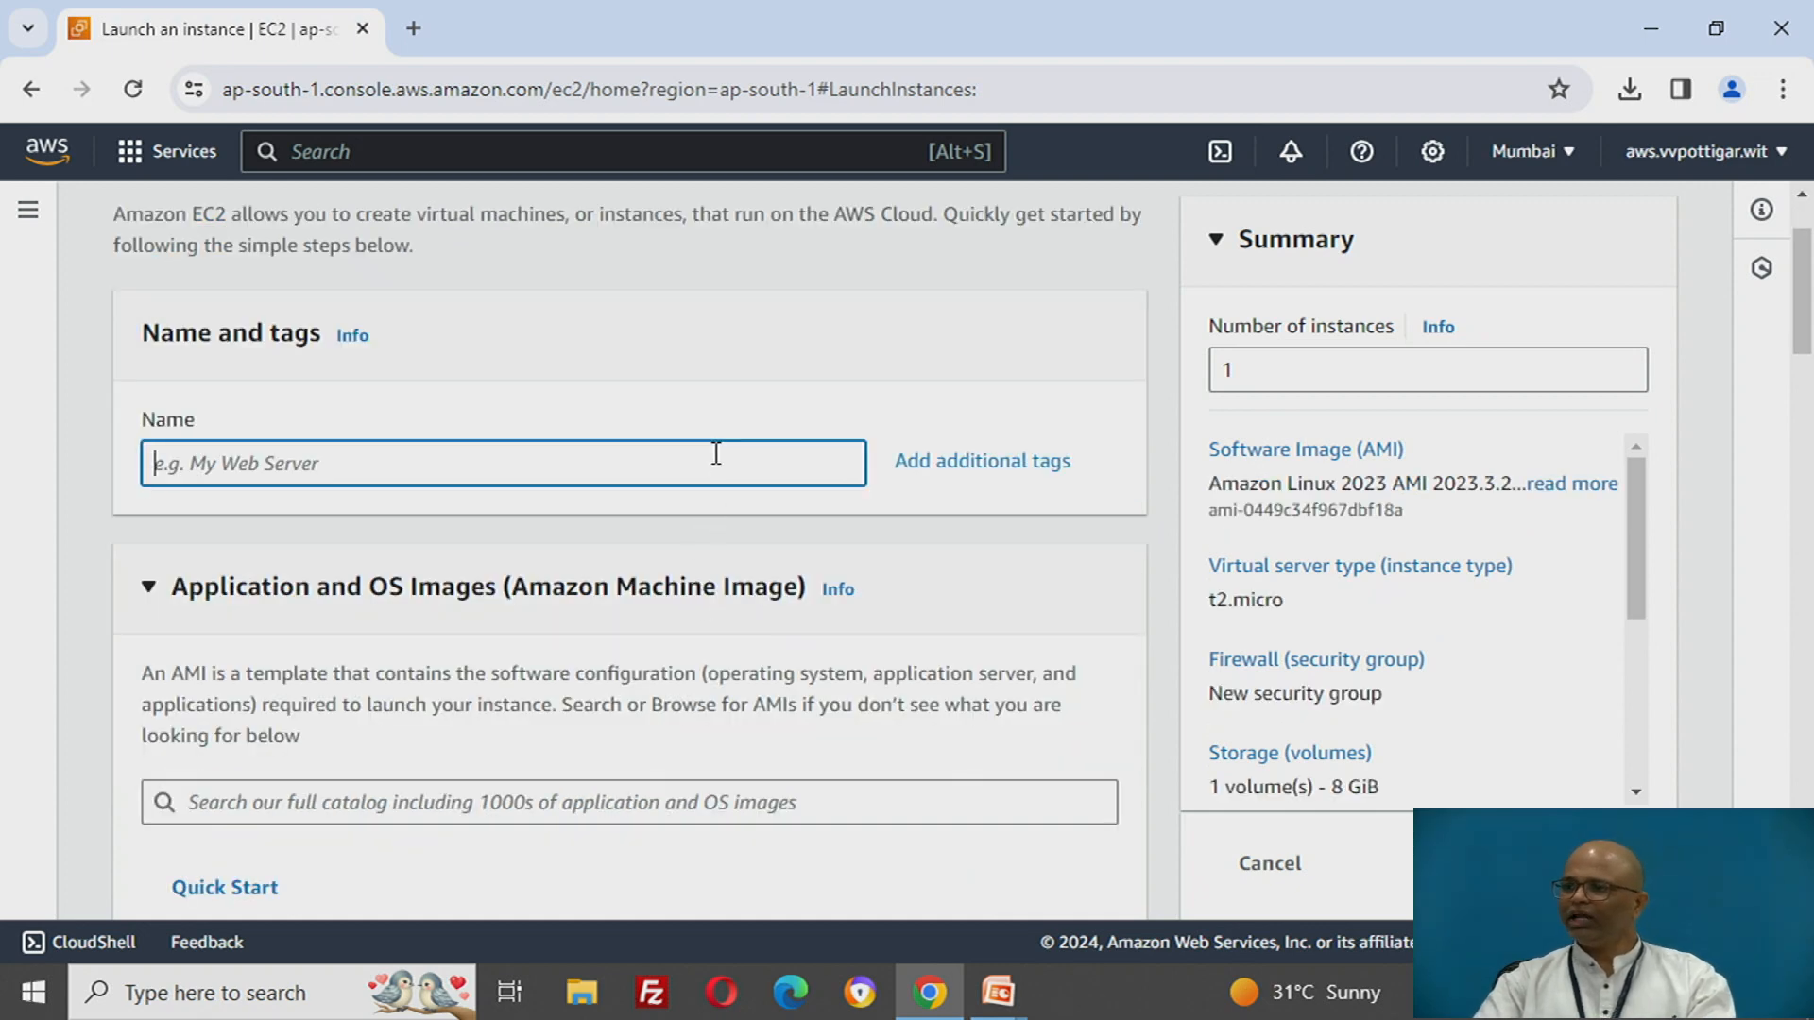
scroll(785, 536, "up", 2)
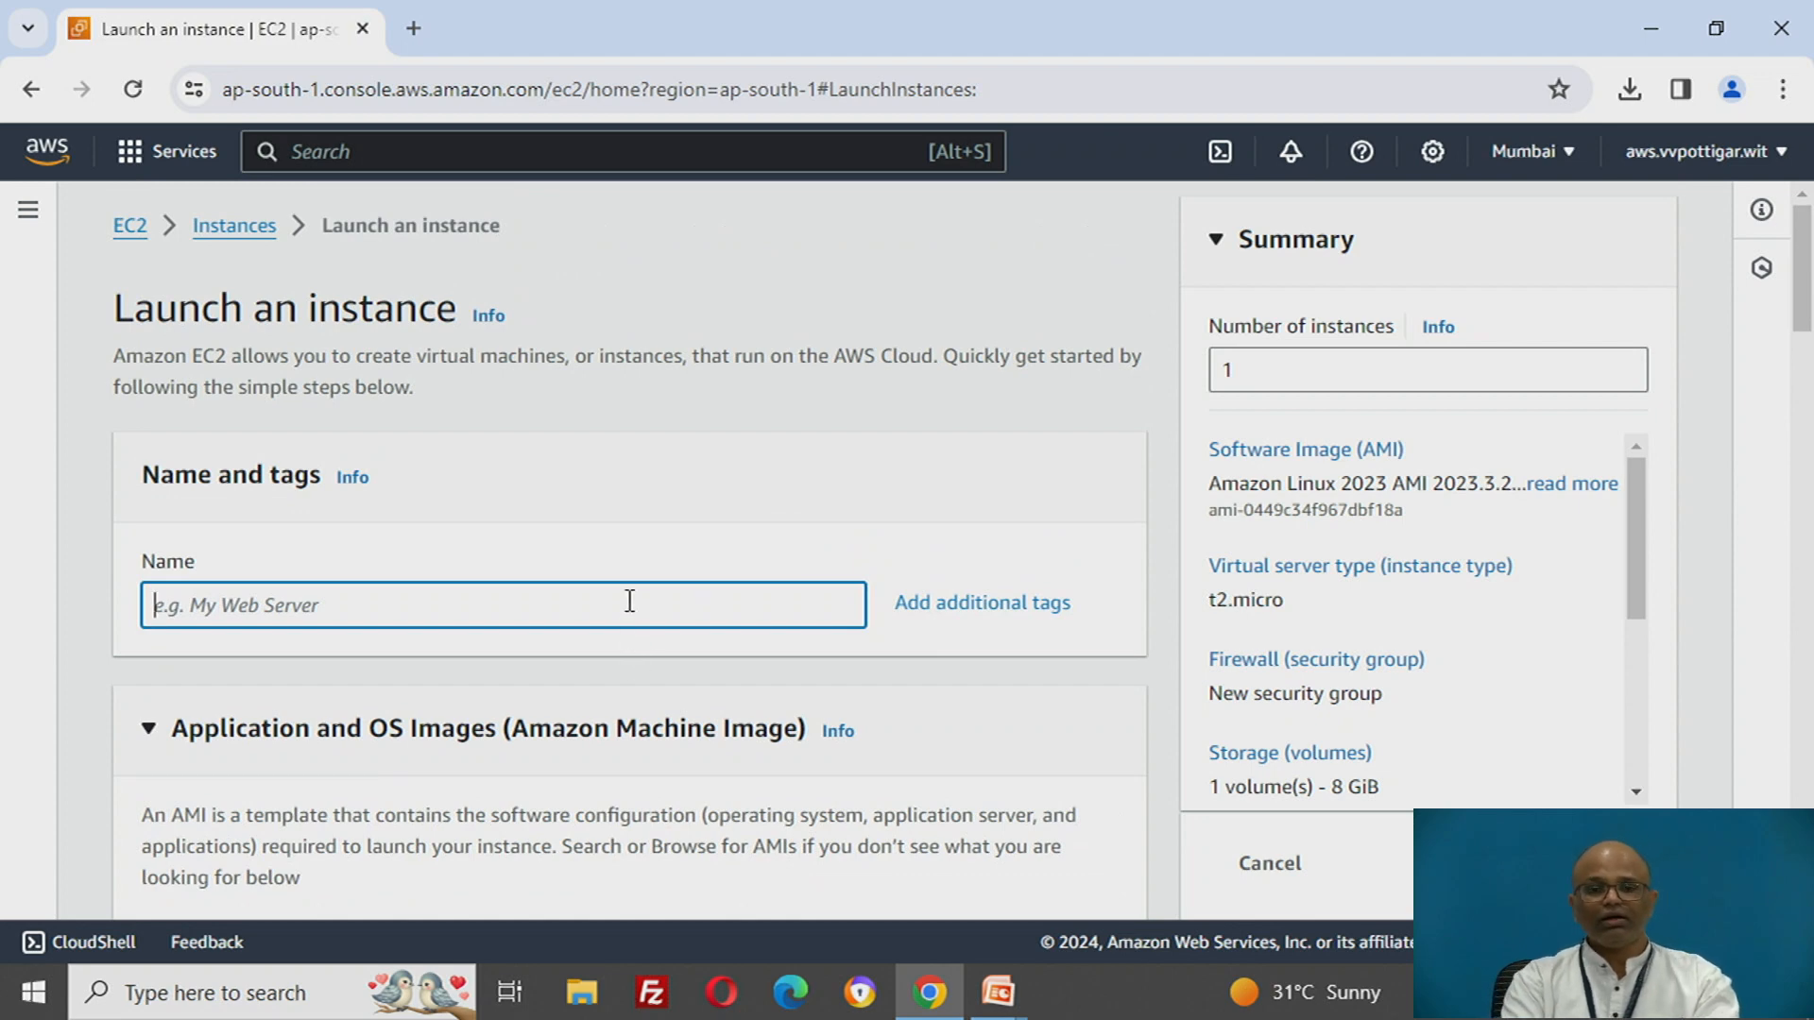
type("windows-aws")
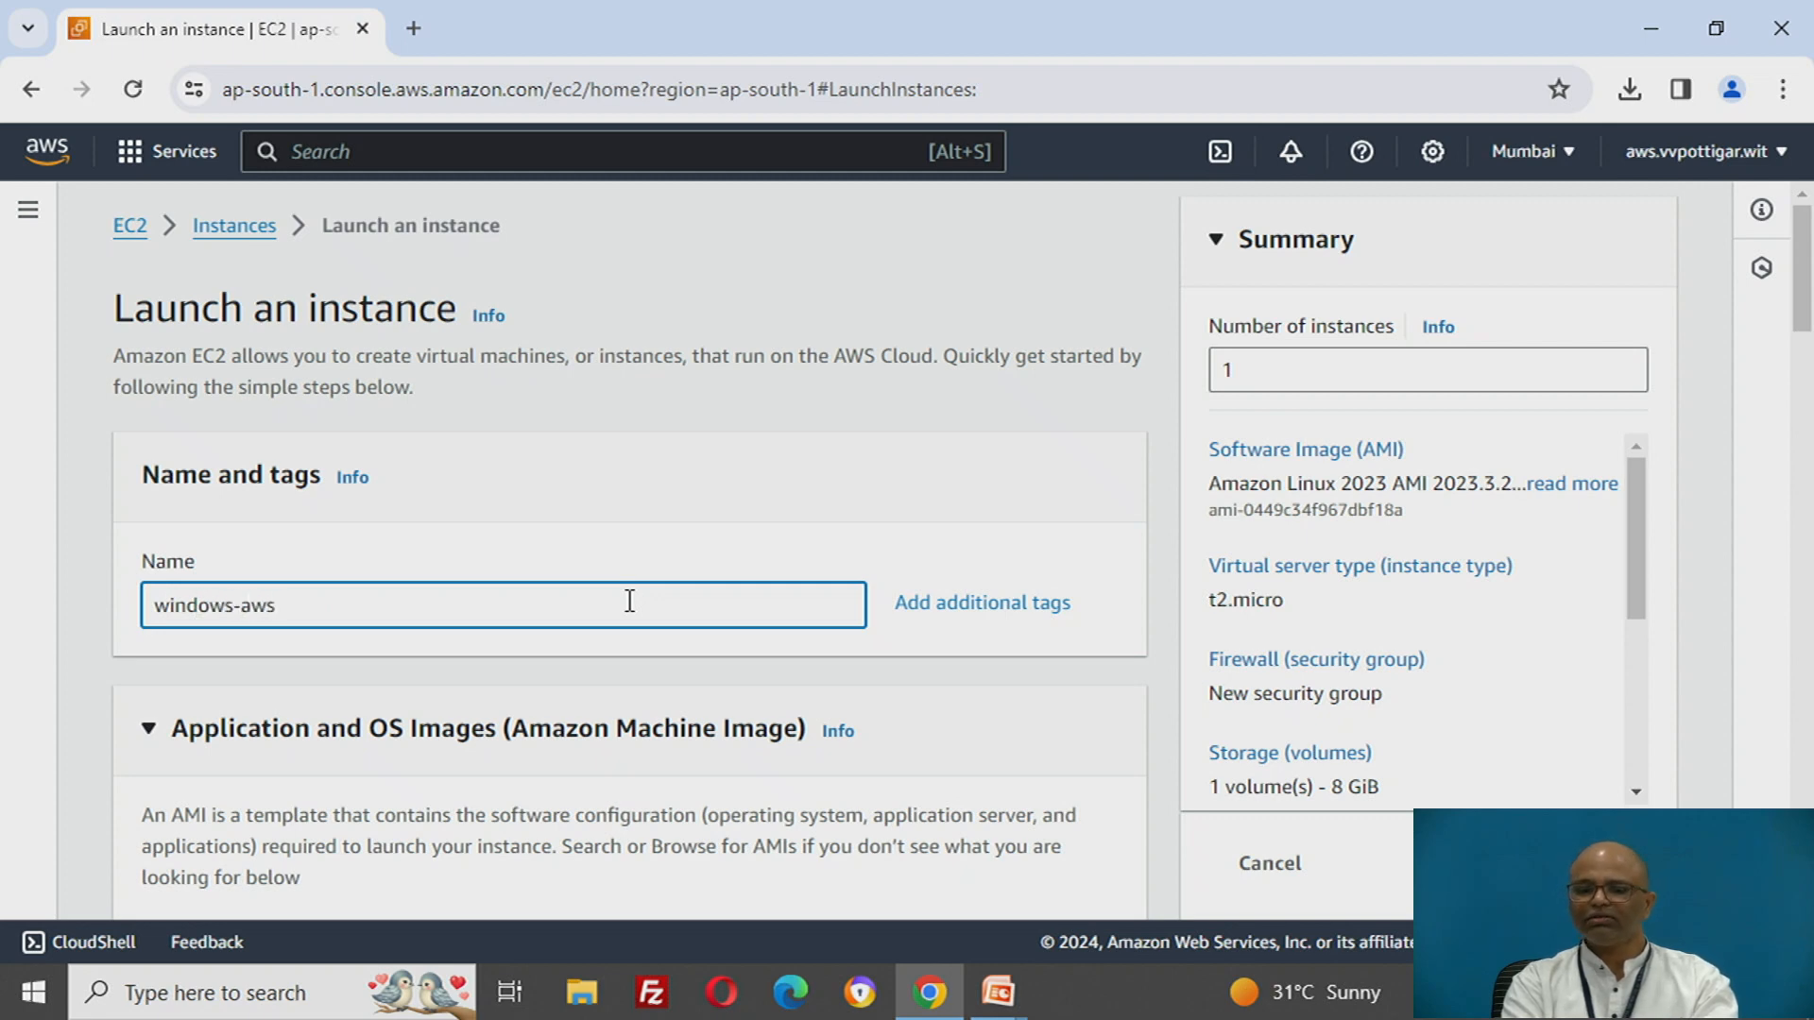
type("-instance")
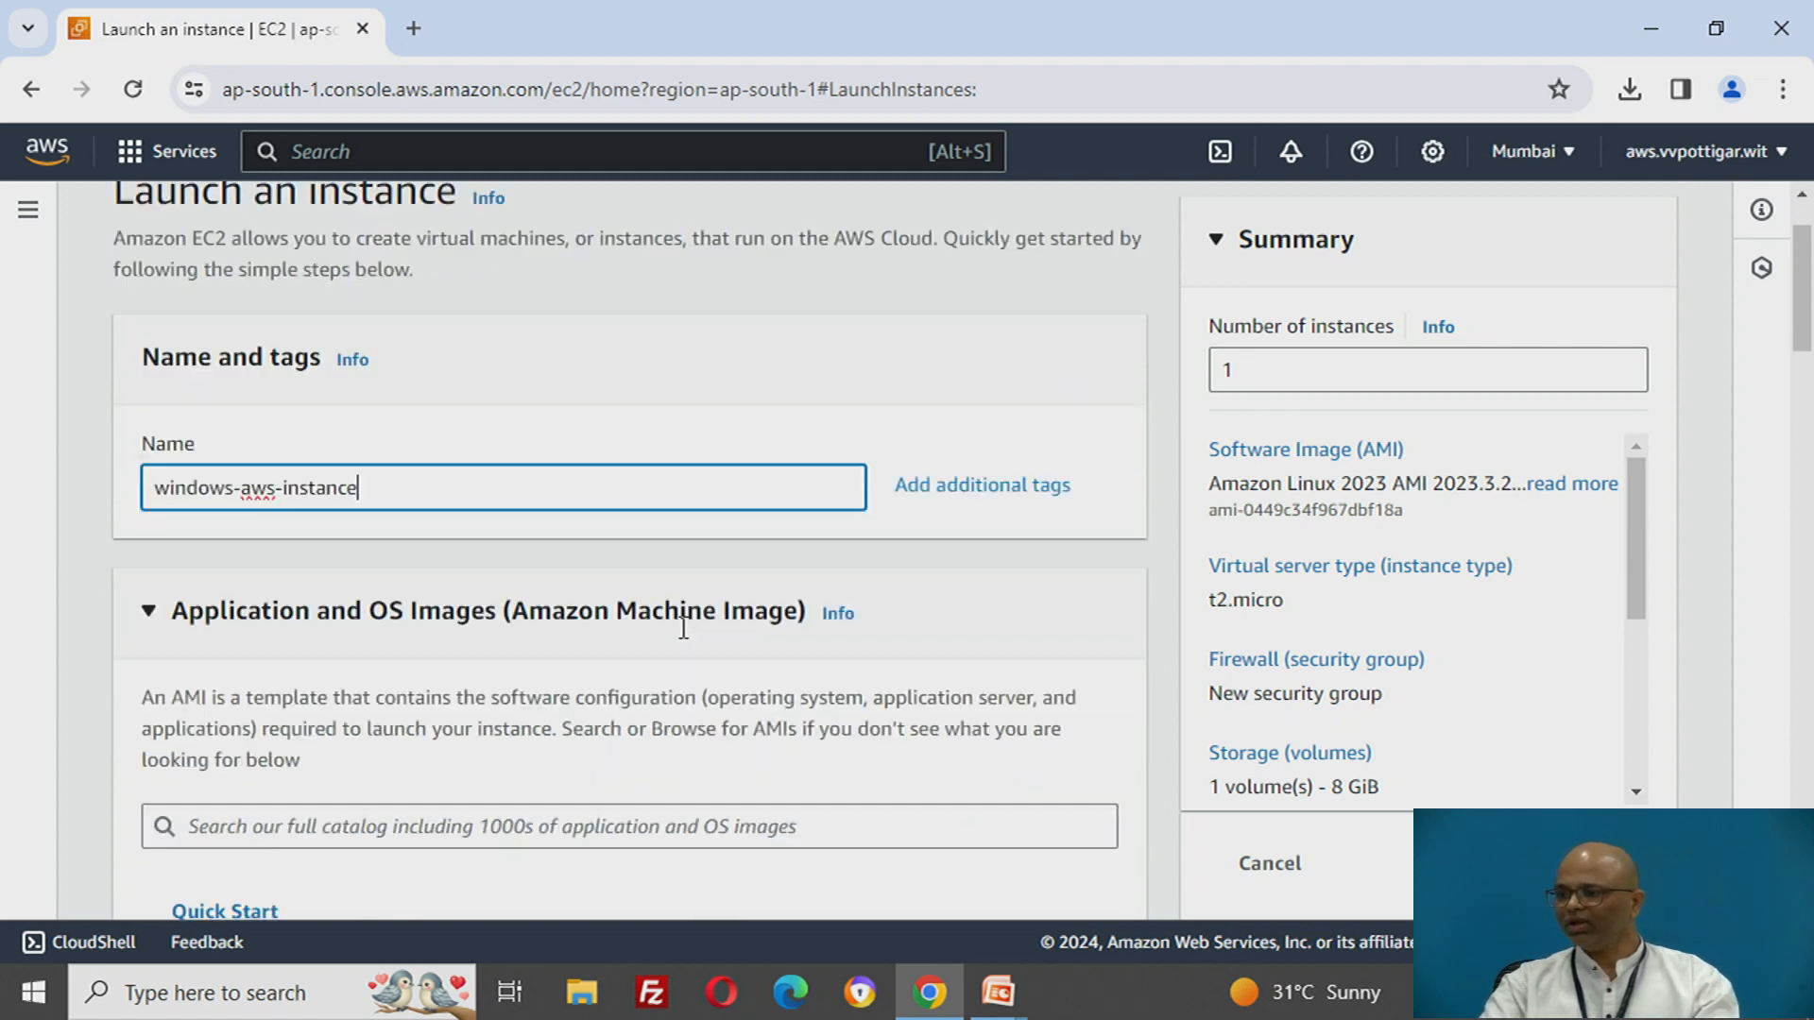
- Choose the Windows quick-start image for the instance and assign the existing key pair named key
scroll(684, 628, "down", 5)
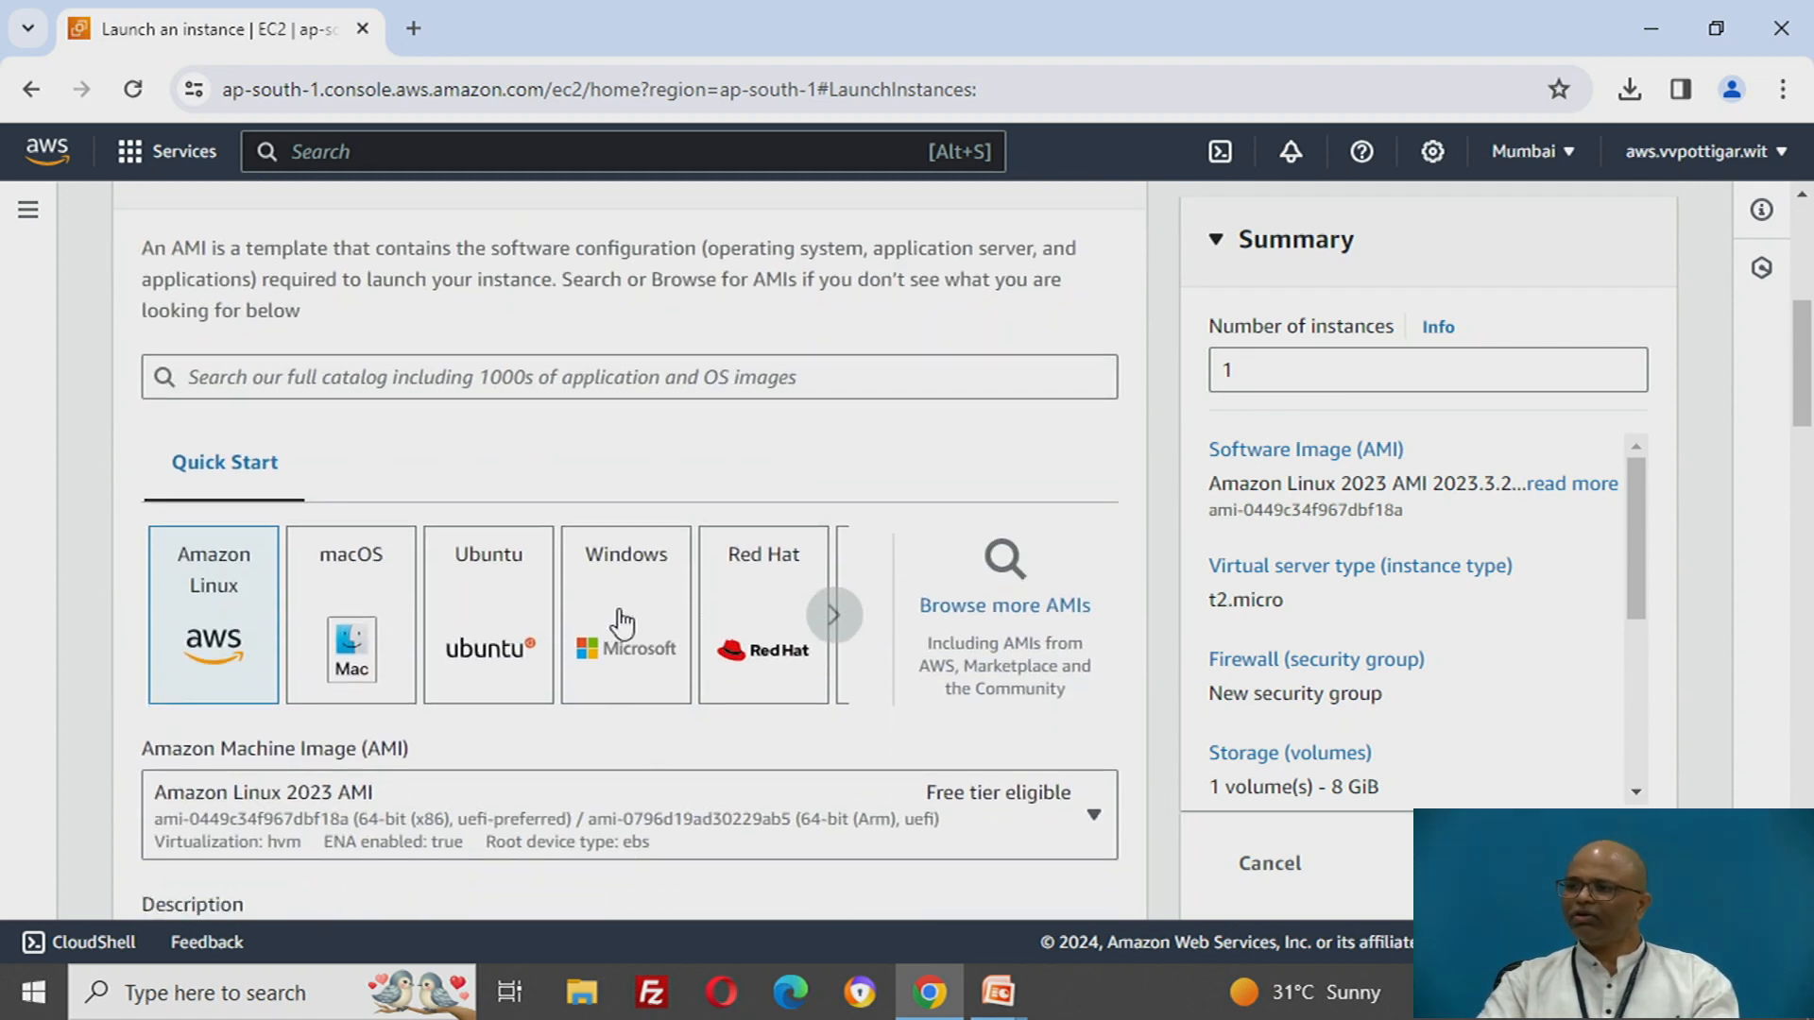
left_click(620, 628)
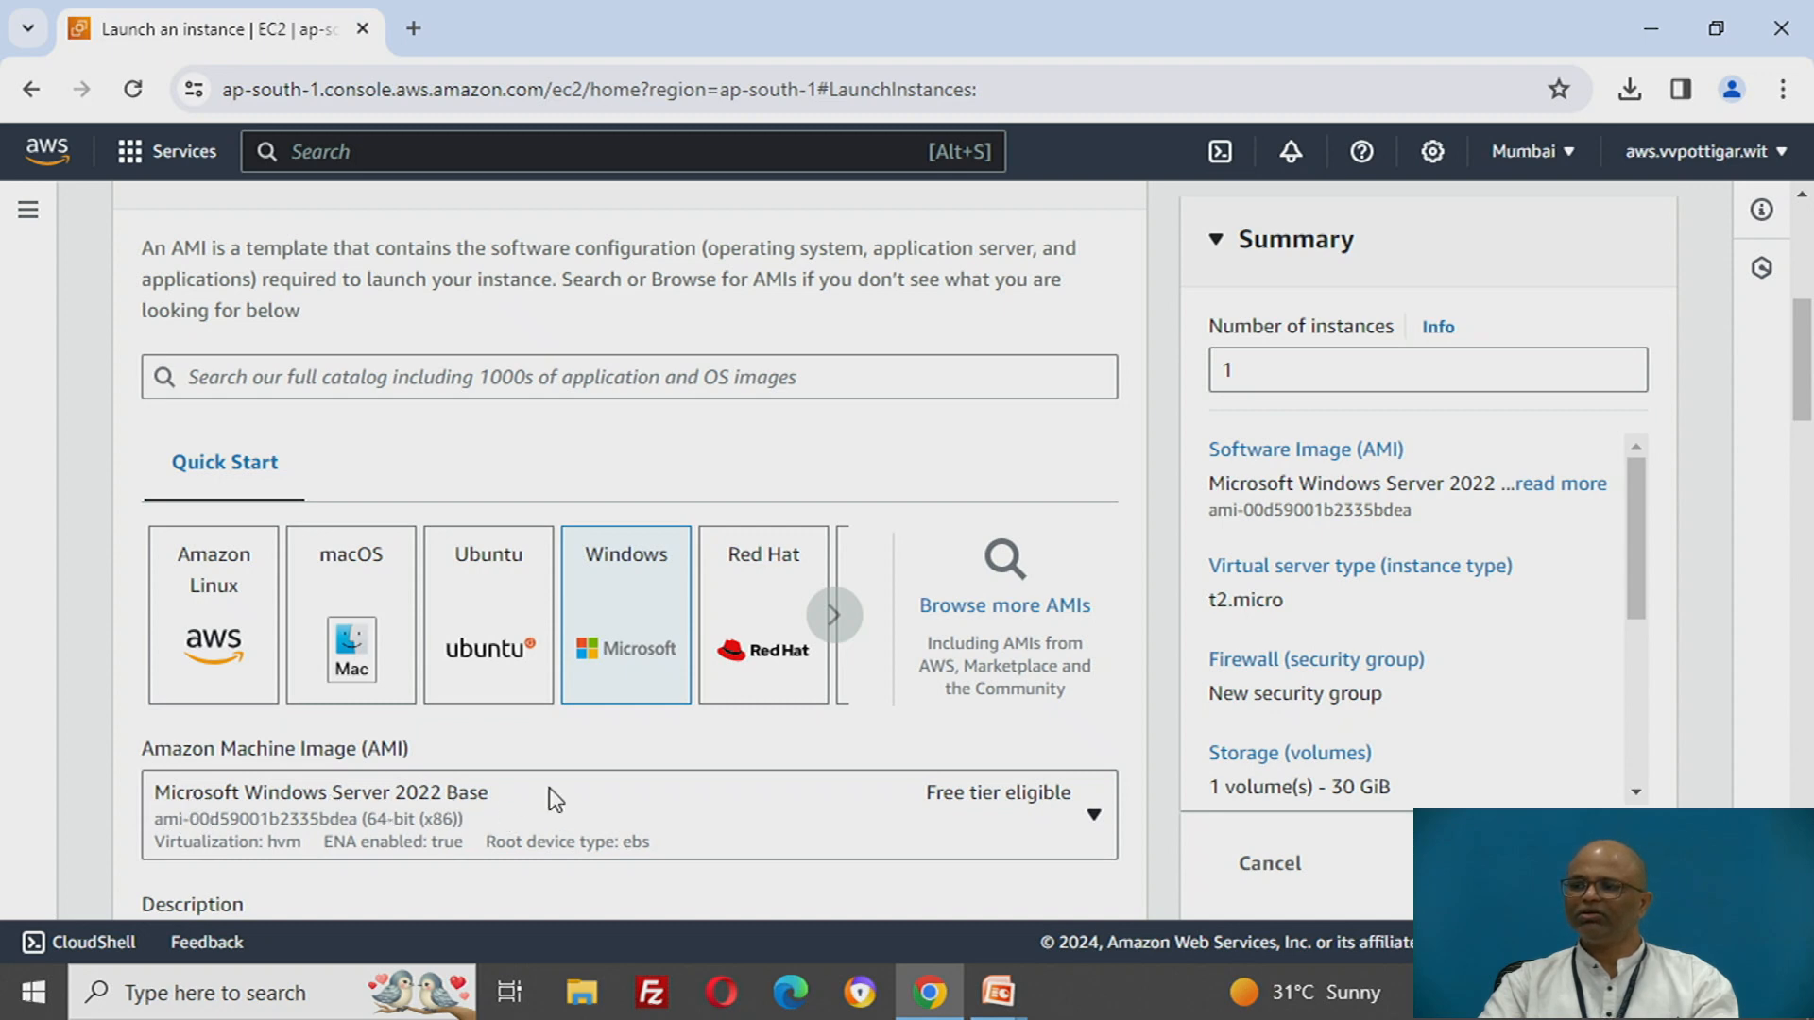
scroll(550, 797, "down", 5)
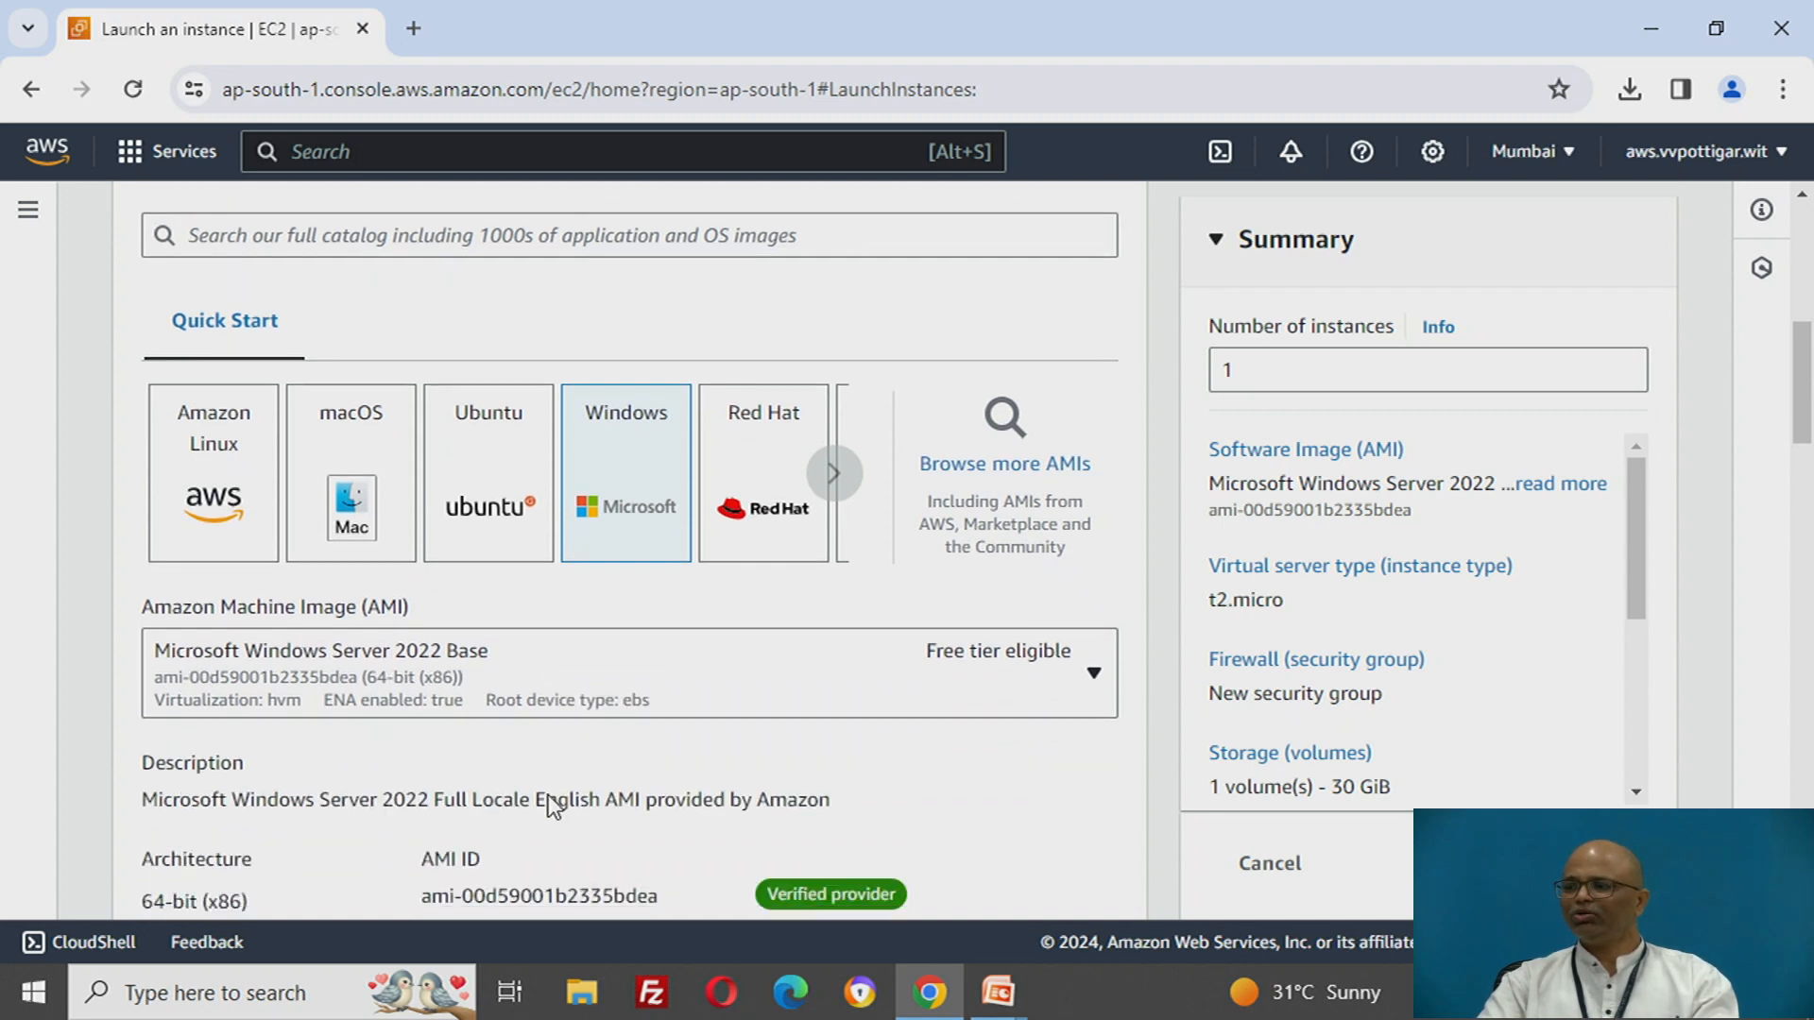
scroll(552, 808, "down", 3)
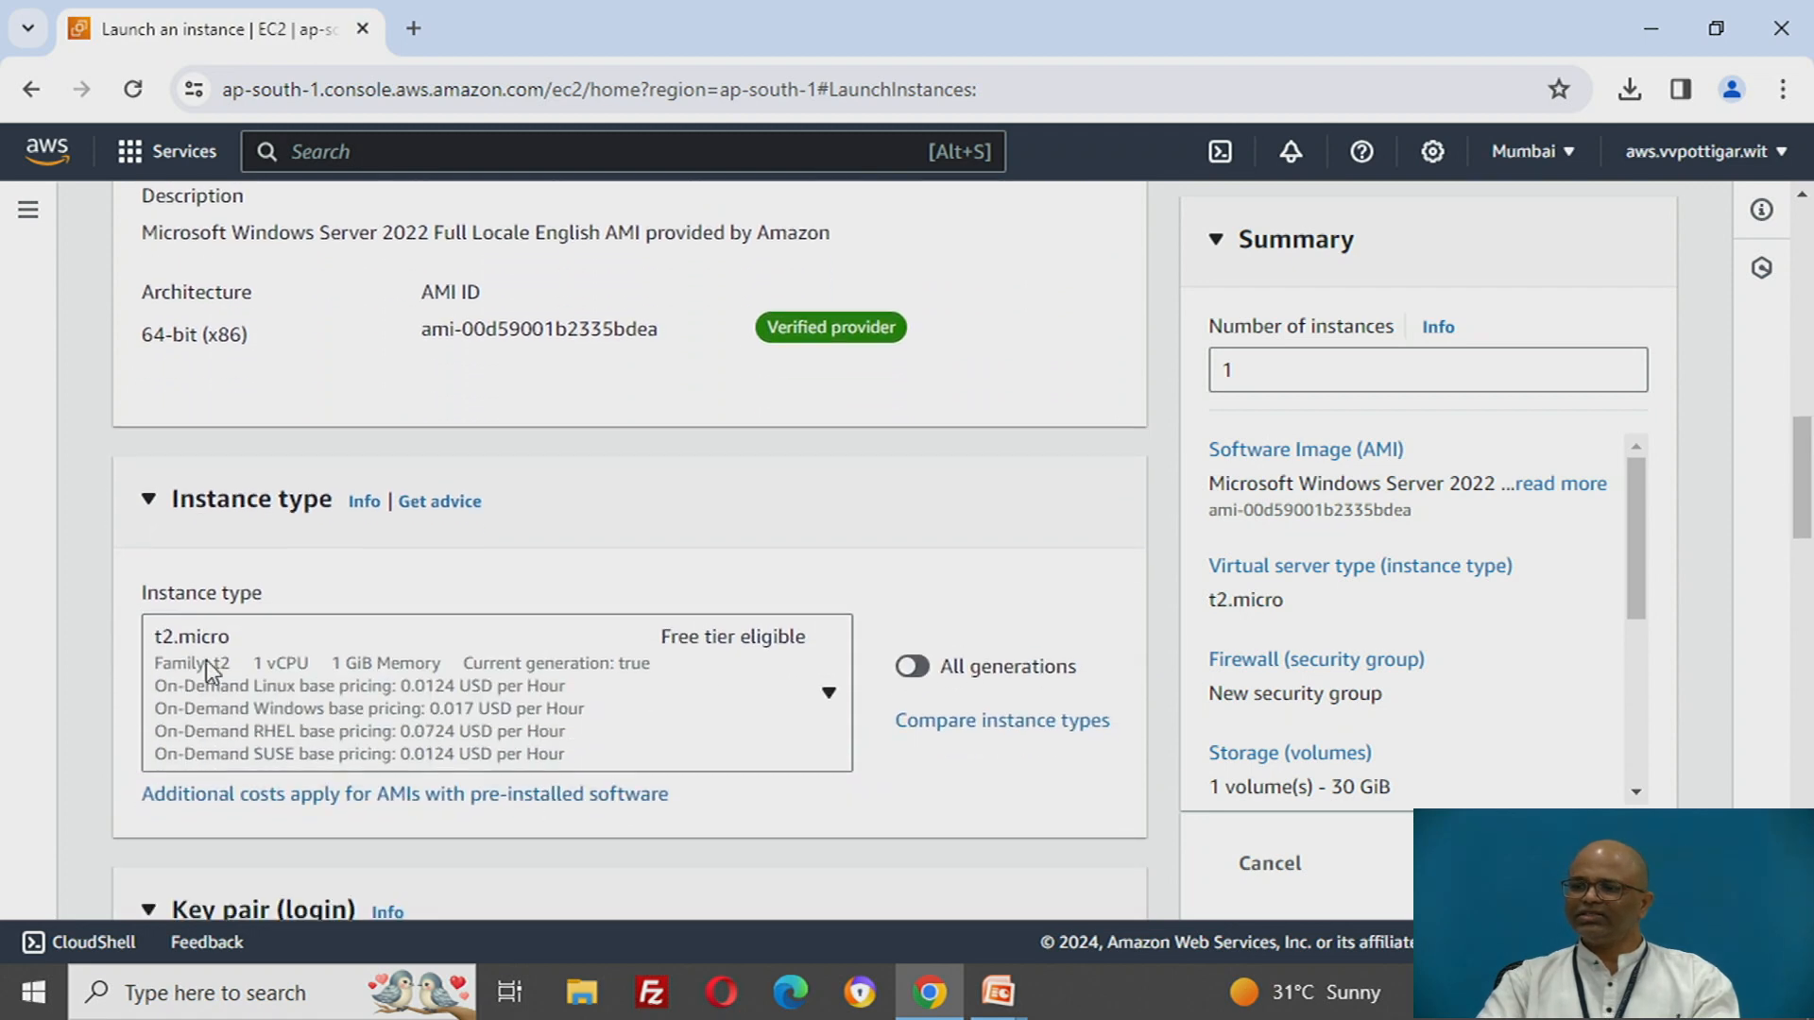
scroll(453, 675, "down", 6)
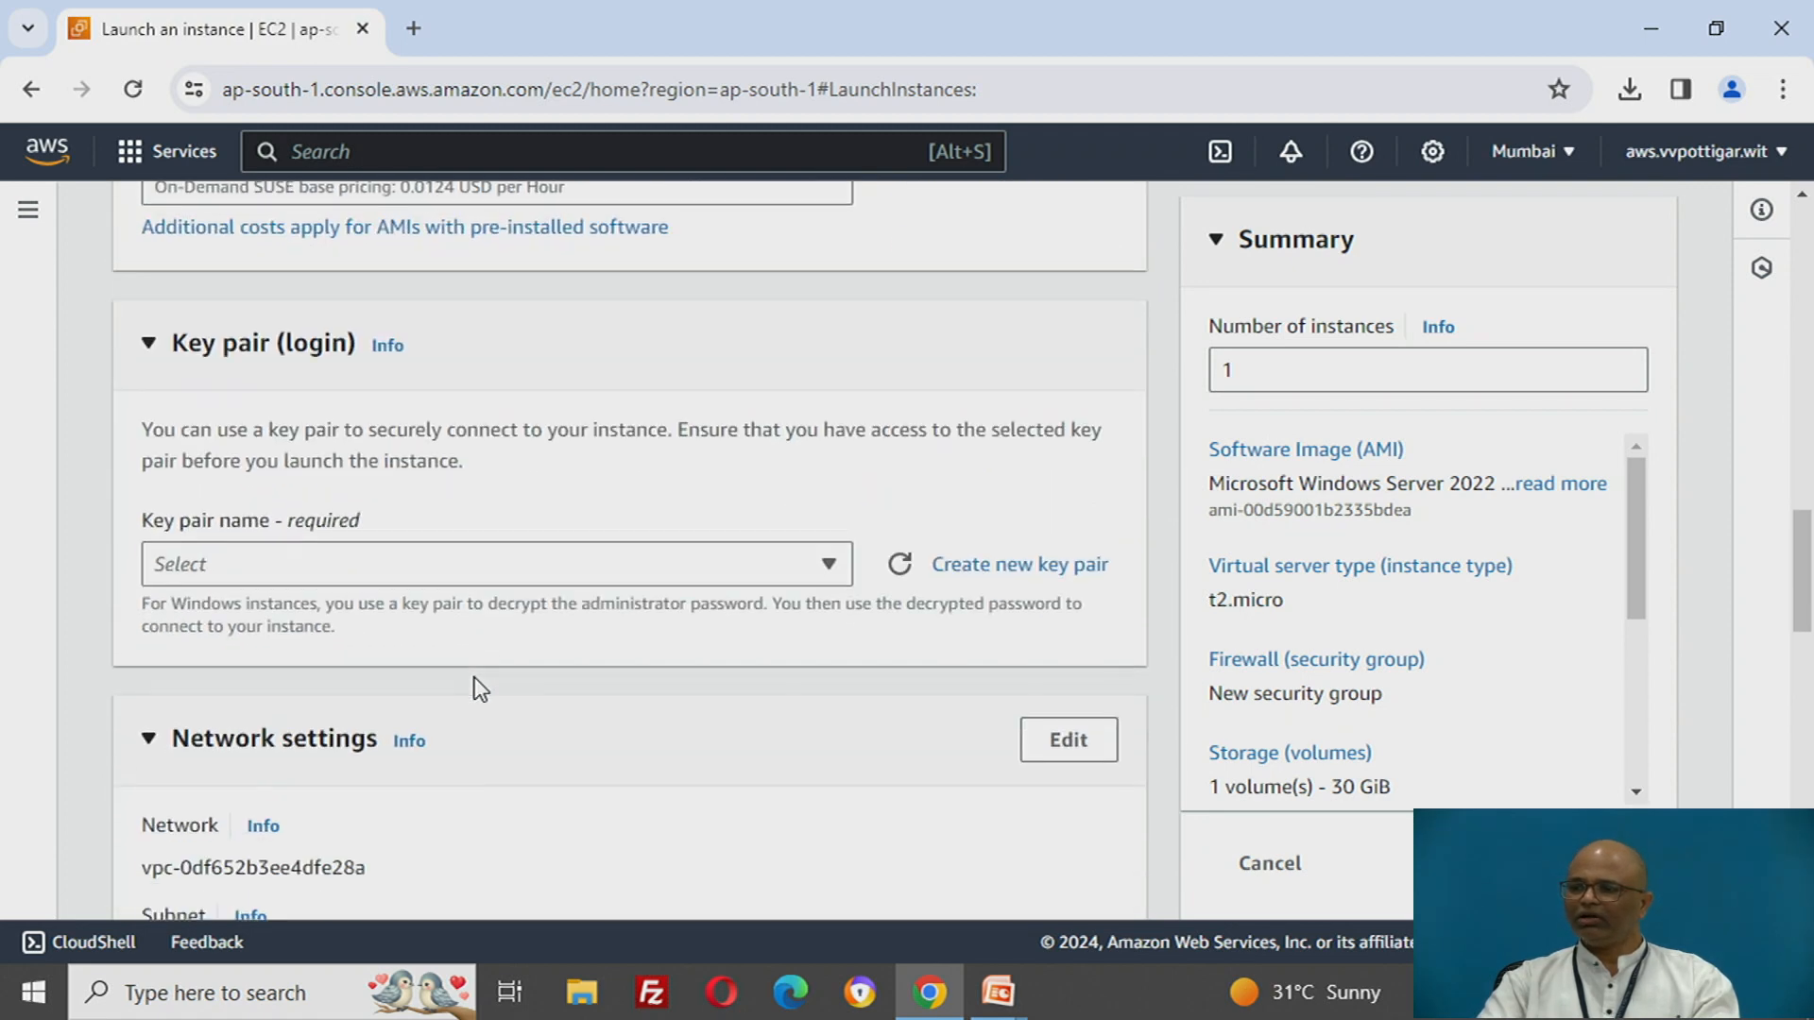
left_click(355, 574)
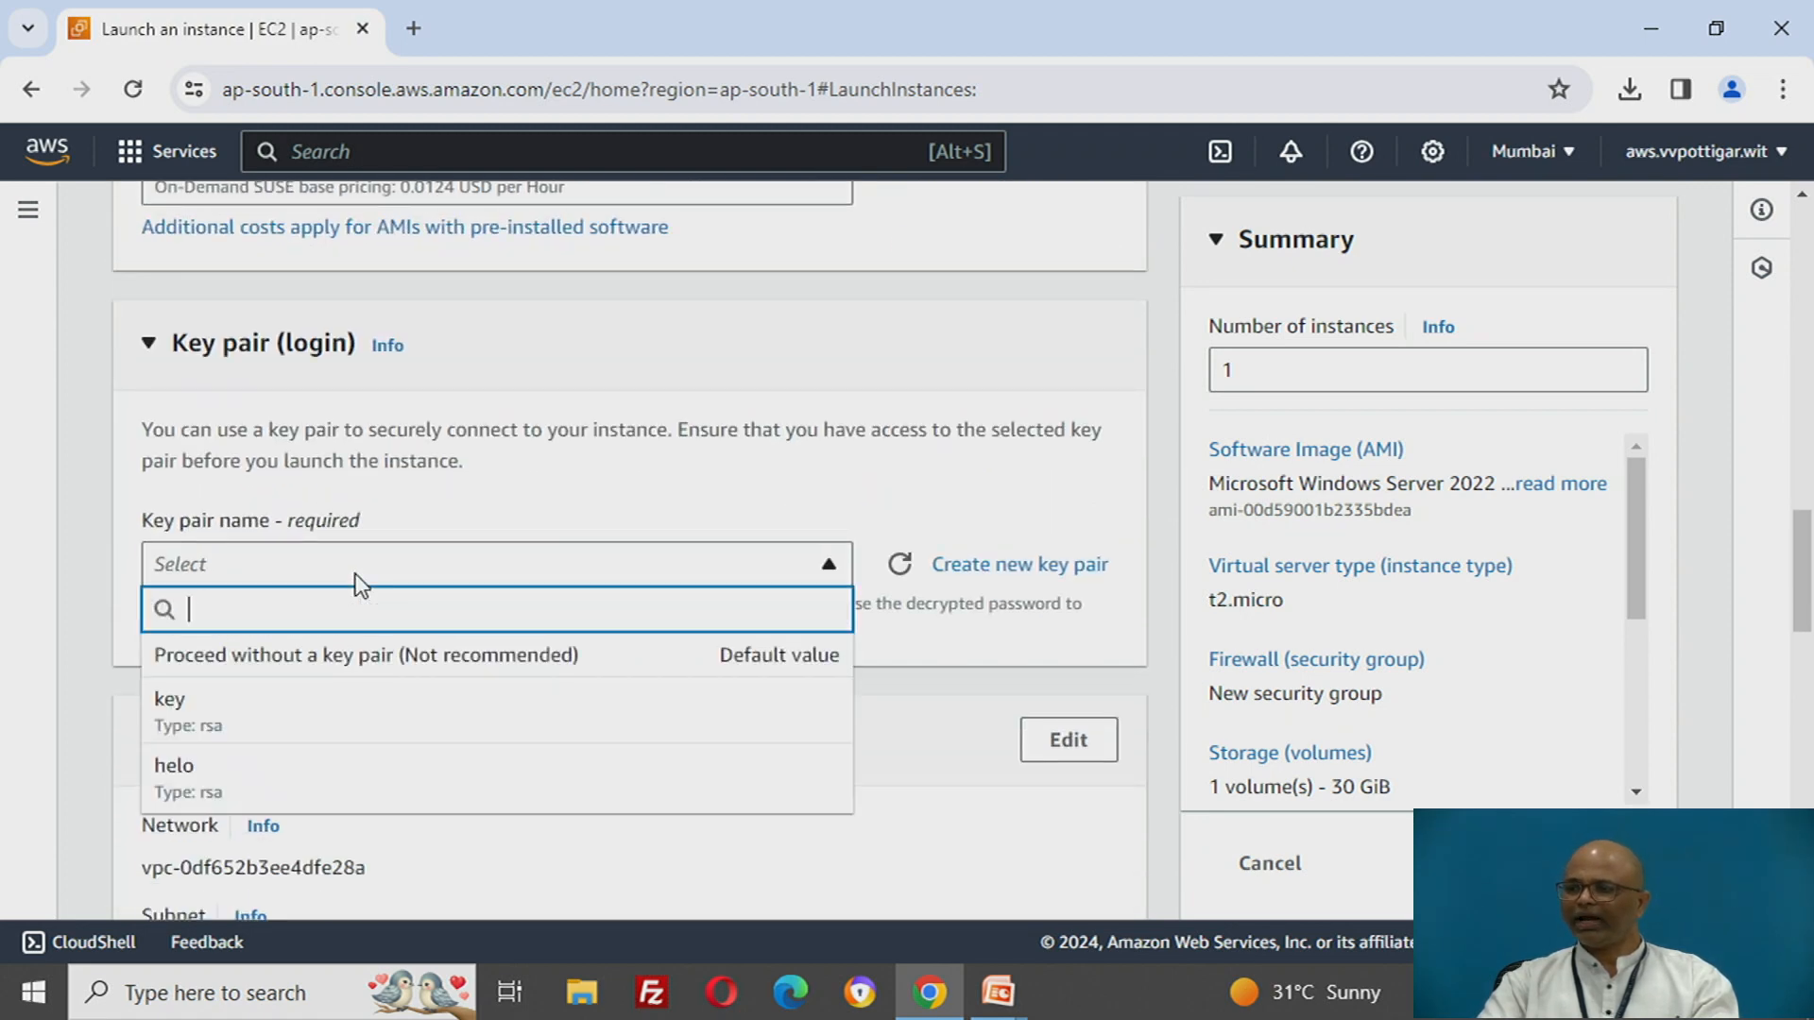
left_click(178, 726)
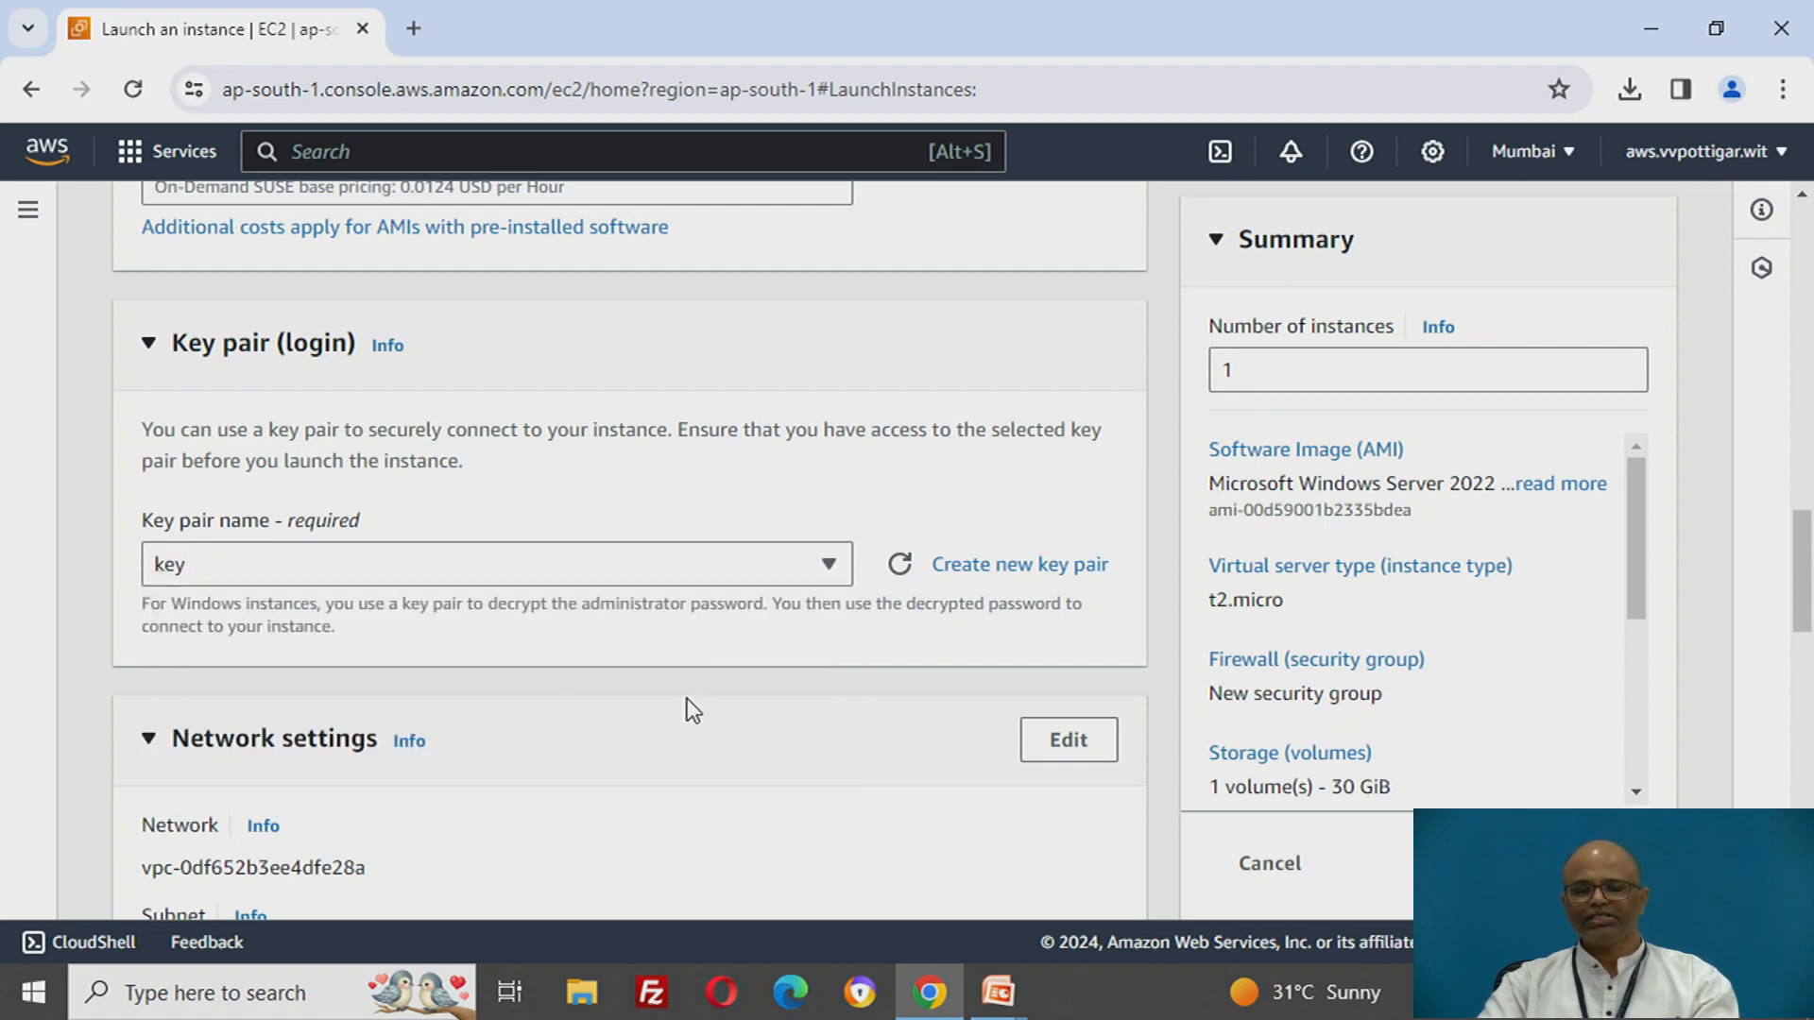
- Allow HTTP traffic from the internet in the network settings of the new security group
scroll(688, 699, "down", 3)
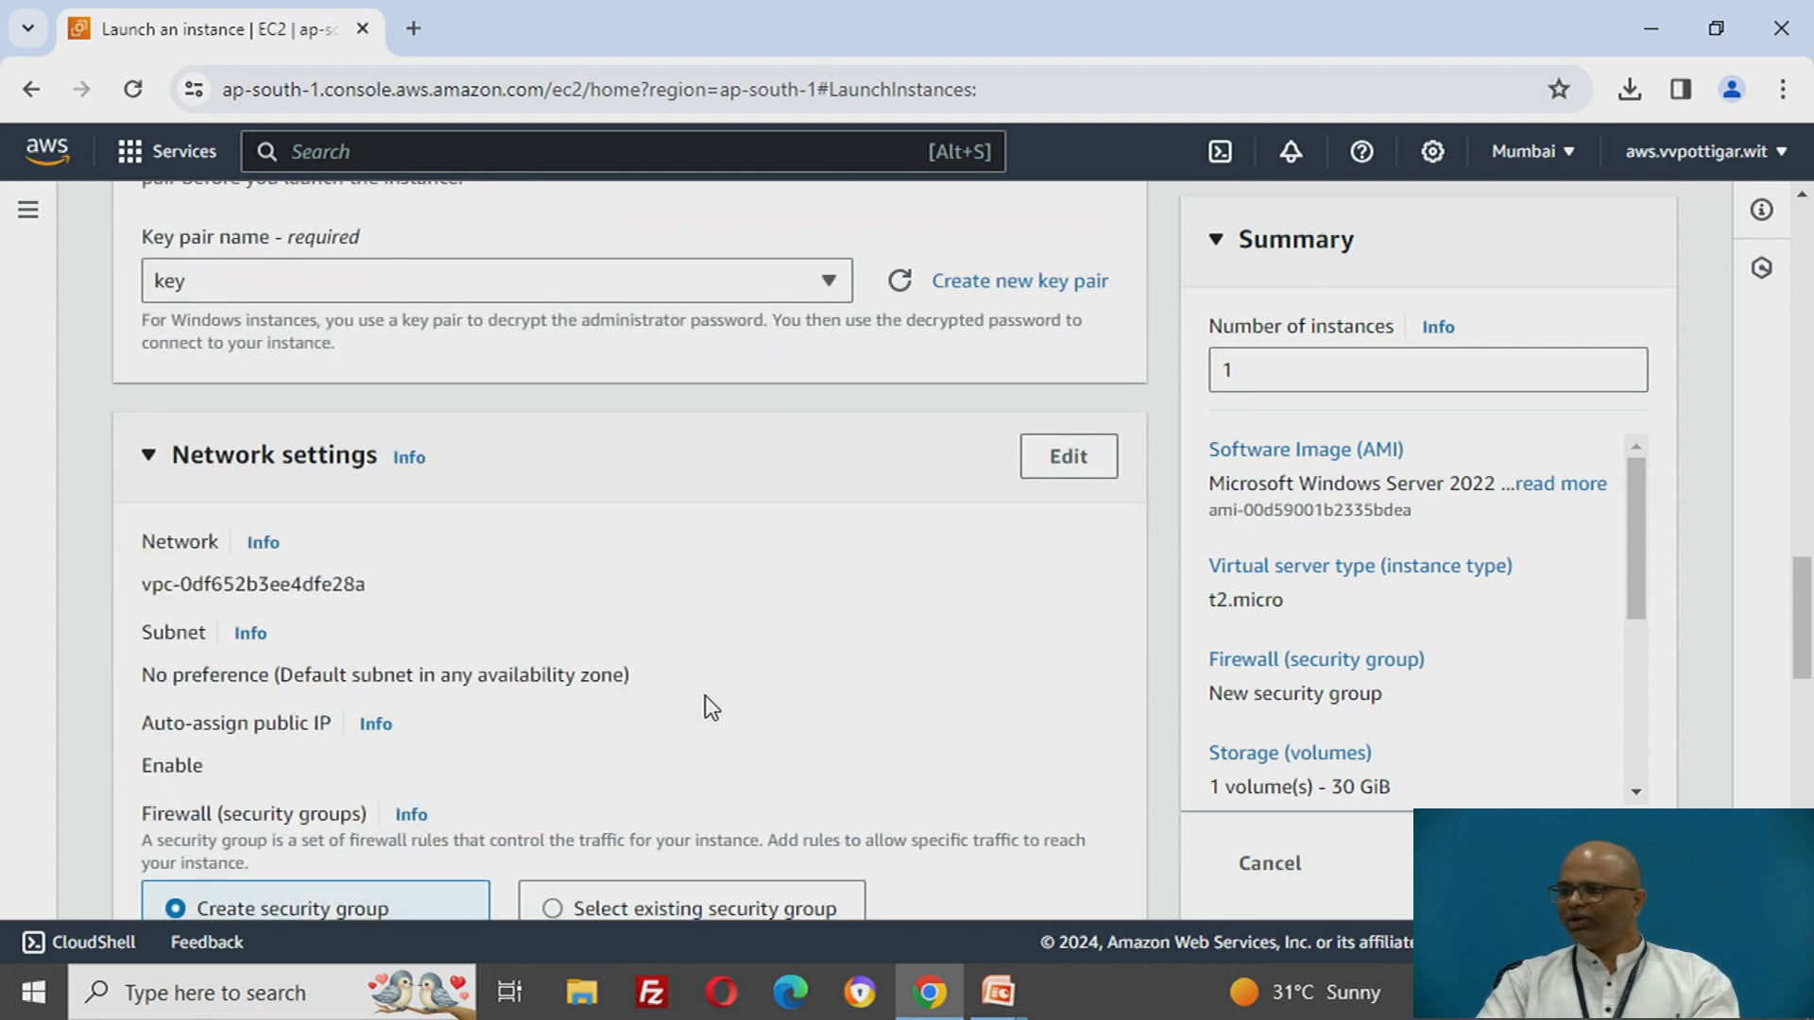
scroll(705, 695, "down", 3)
scroll(708, 696, "down", 1)
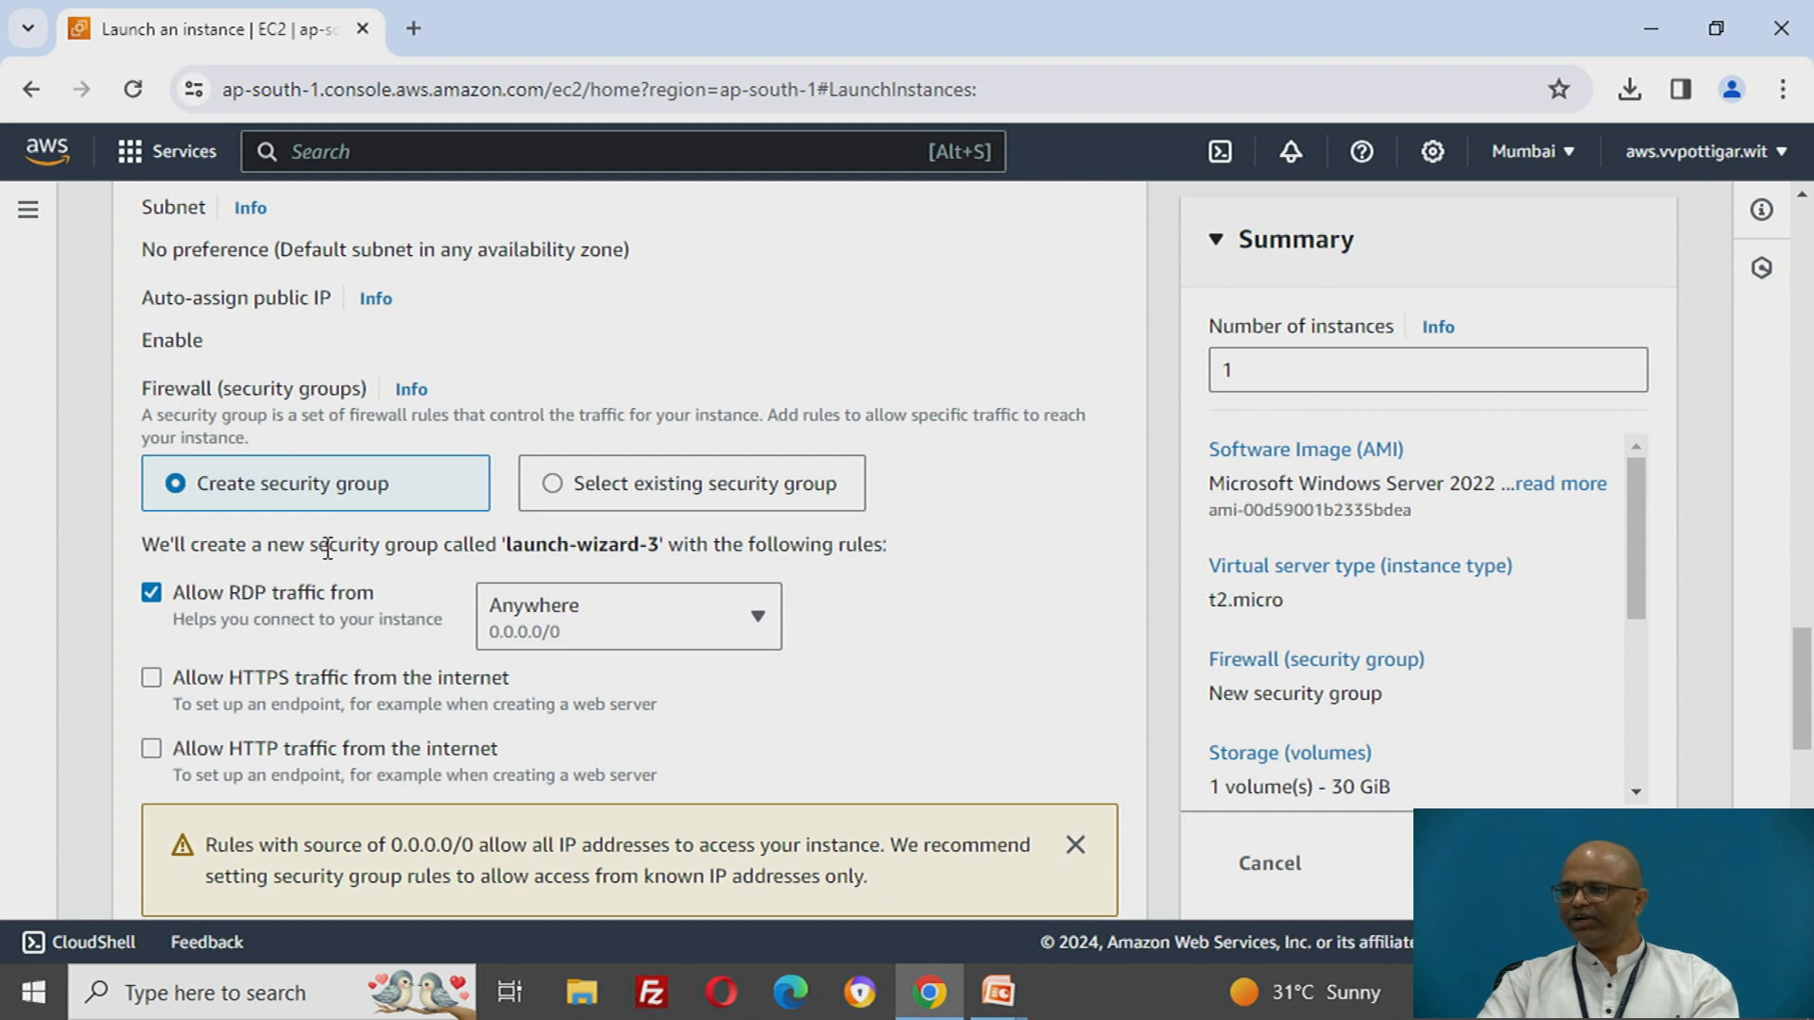
left_click_drag(329, 545, 427, 545)
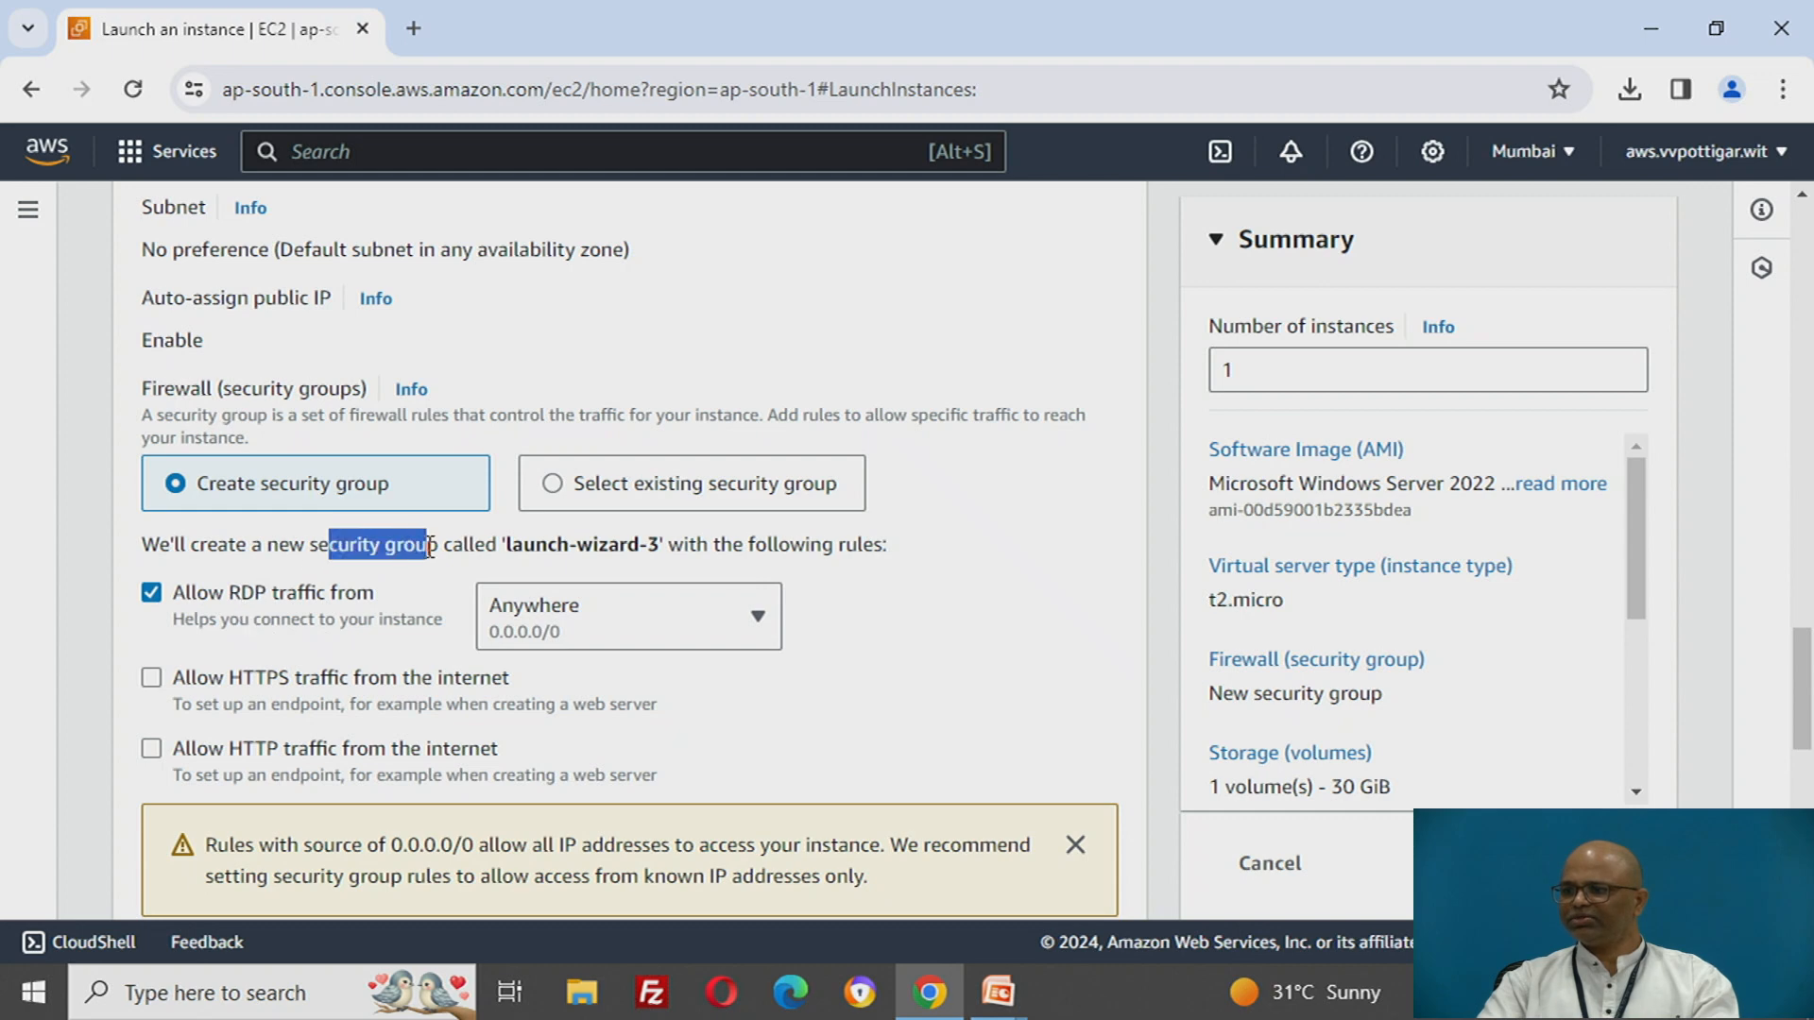
left_click(151, 752)
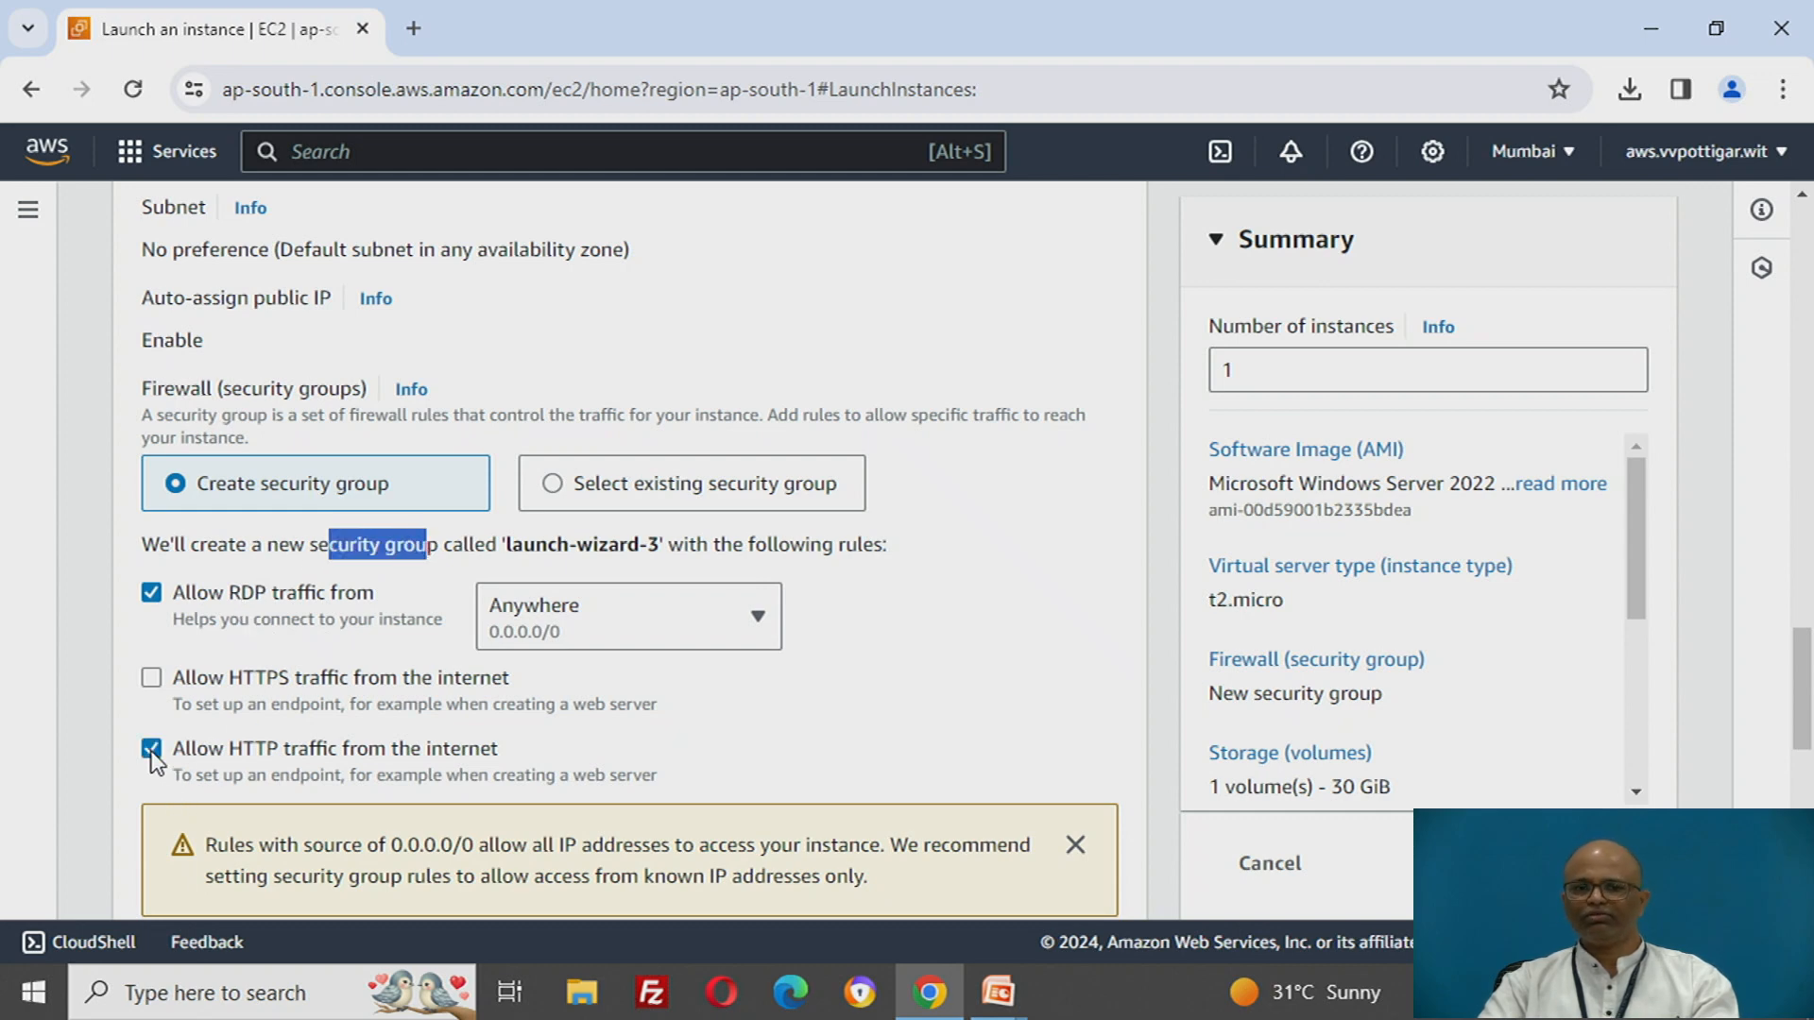
- Check the root volume size and the number of instances, and launch the instance
scroll(689, 673, "down", 3)
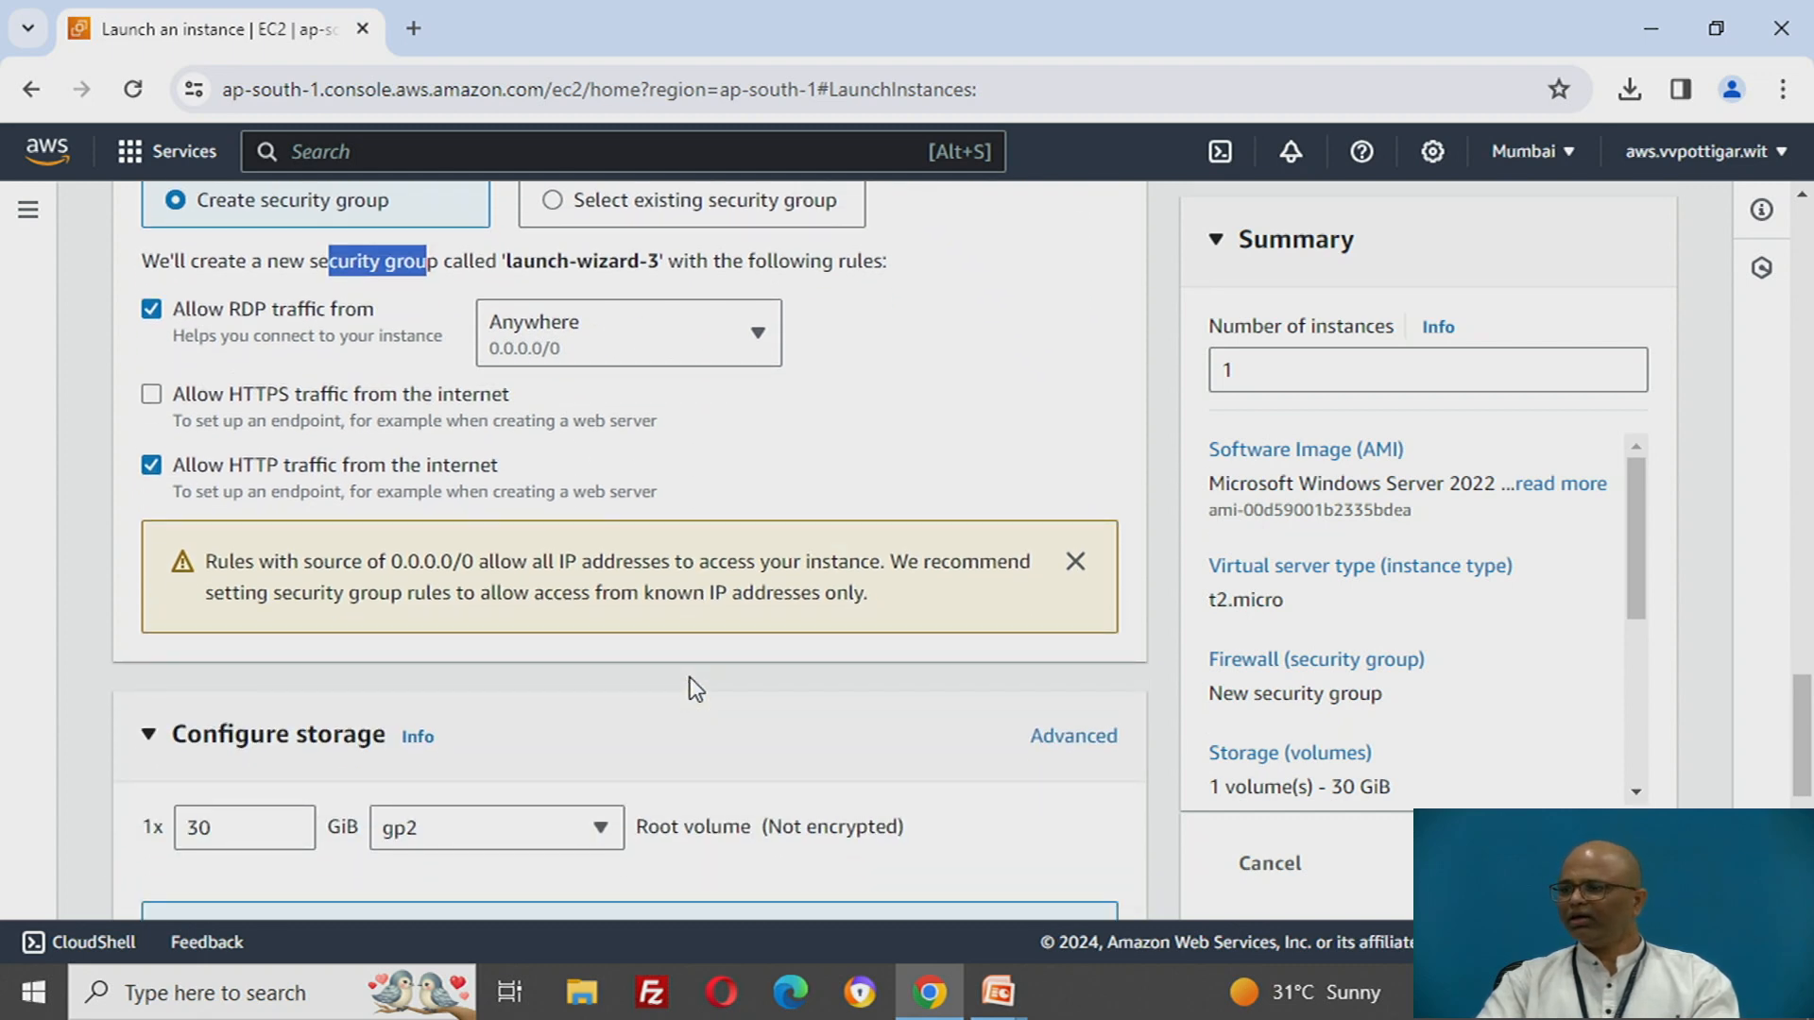
scroll(693, 688, "down", 3)
left_click_drag(208, 544, 163, 541)
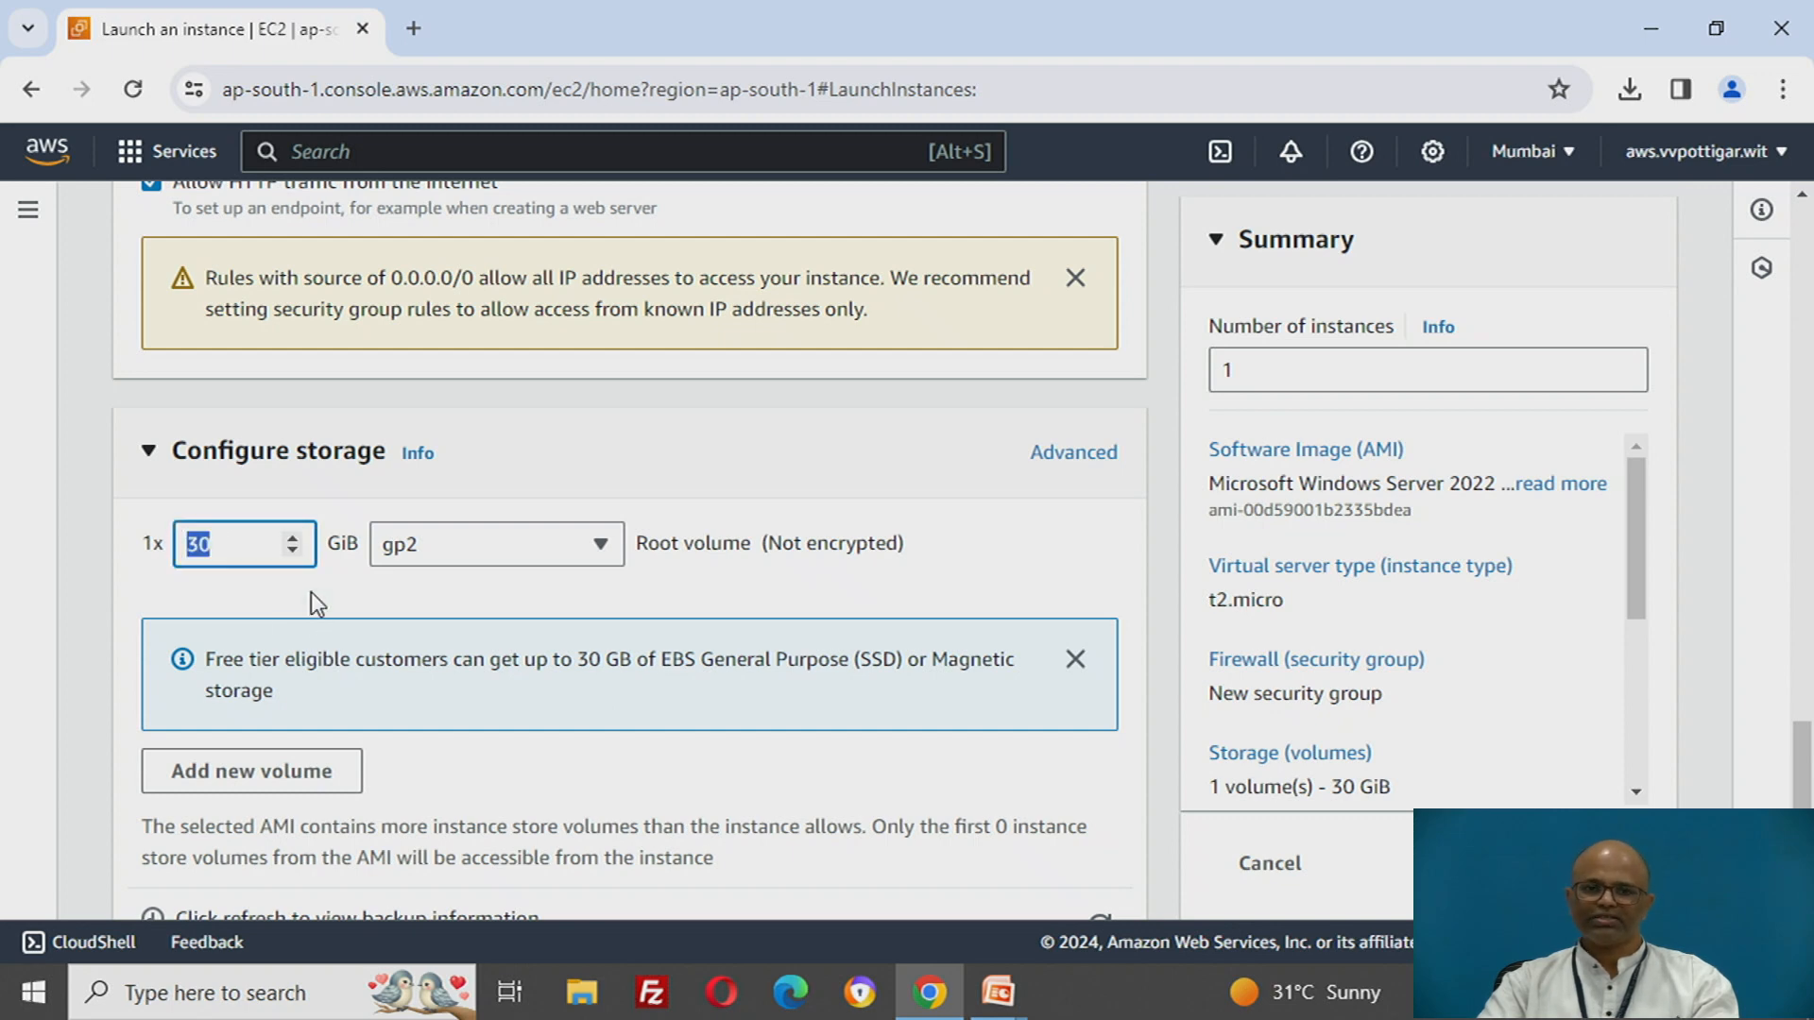
scroll(676, 592, "down", 3)
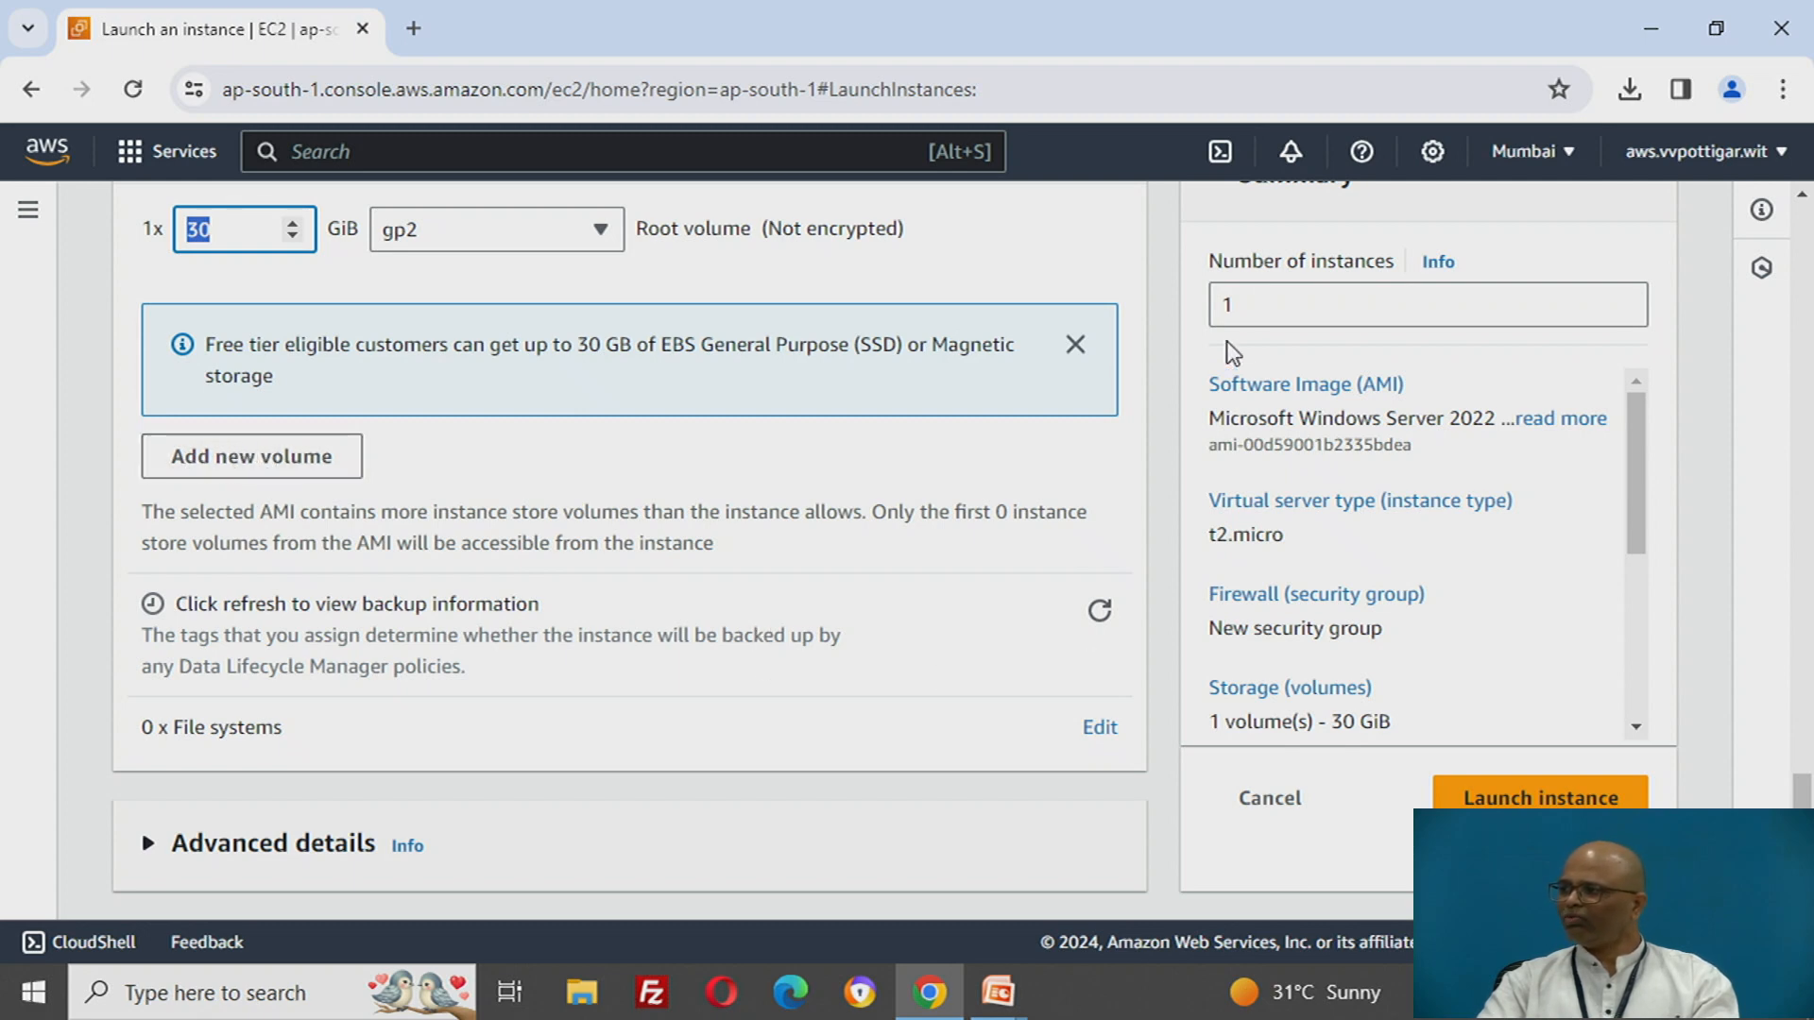
double_click(1252, 302)
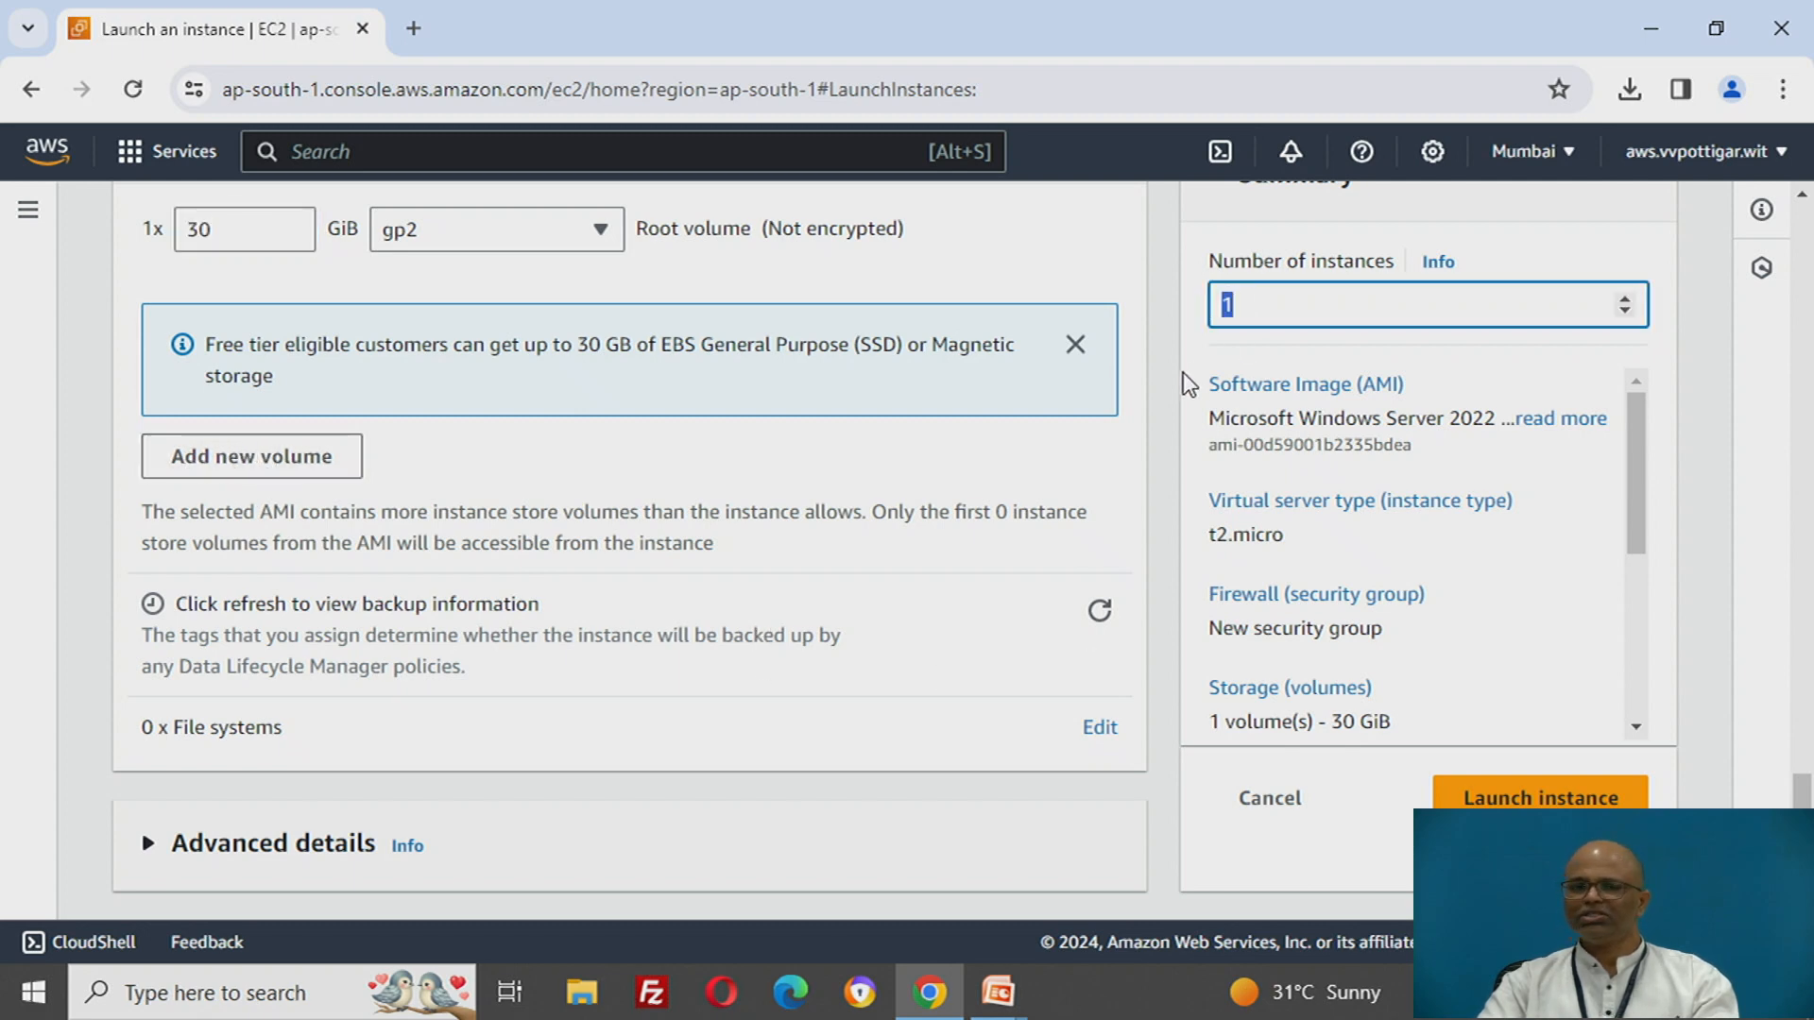
left_click(1467, 802)
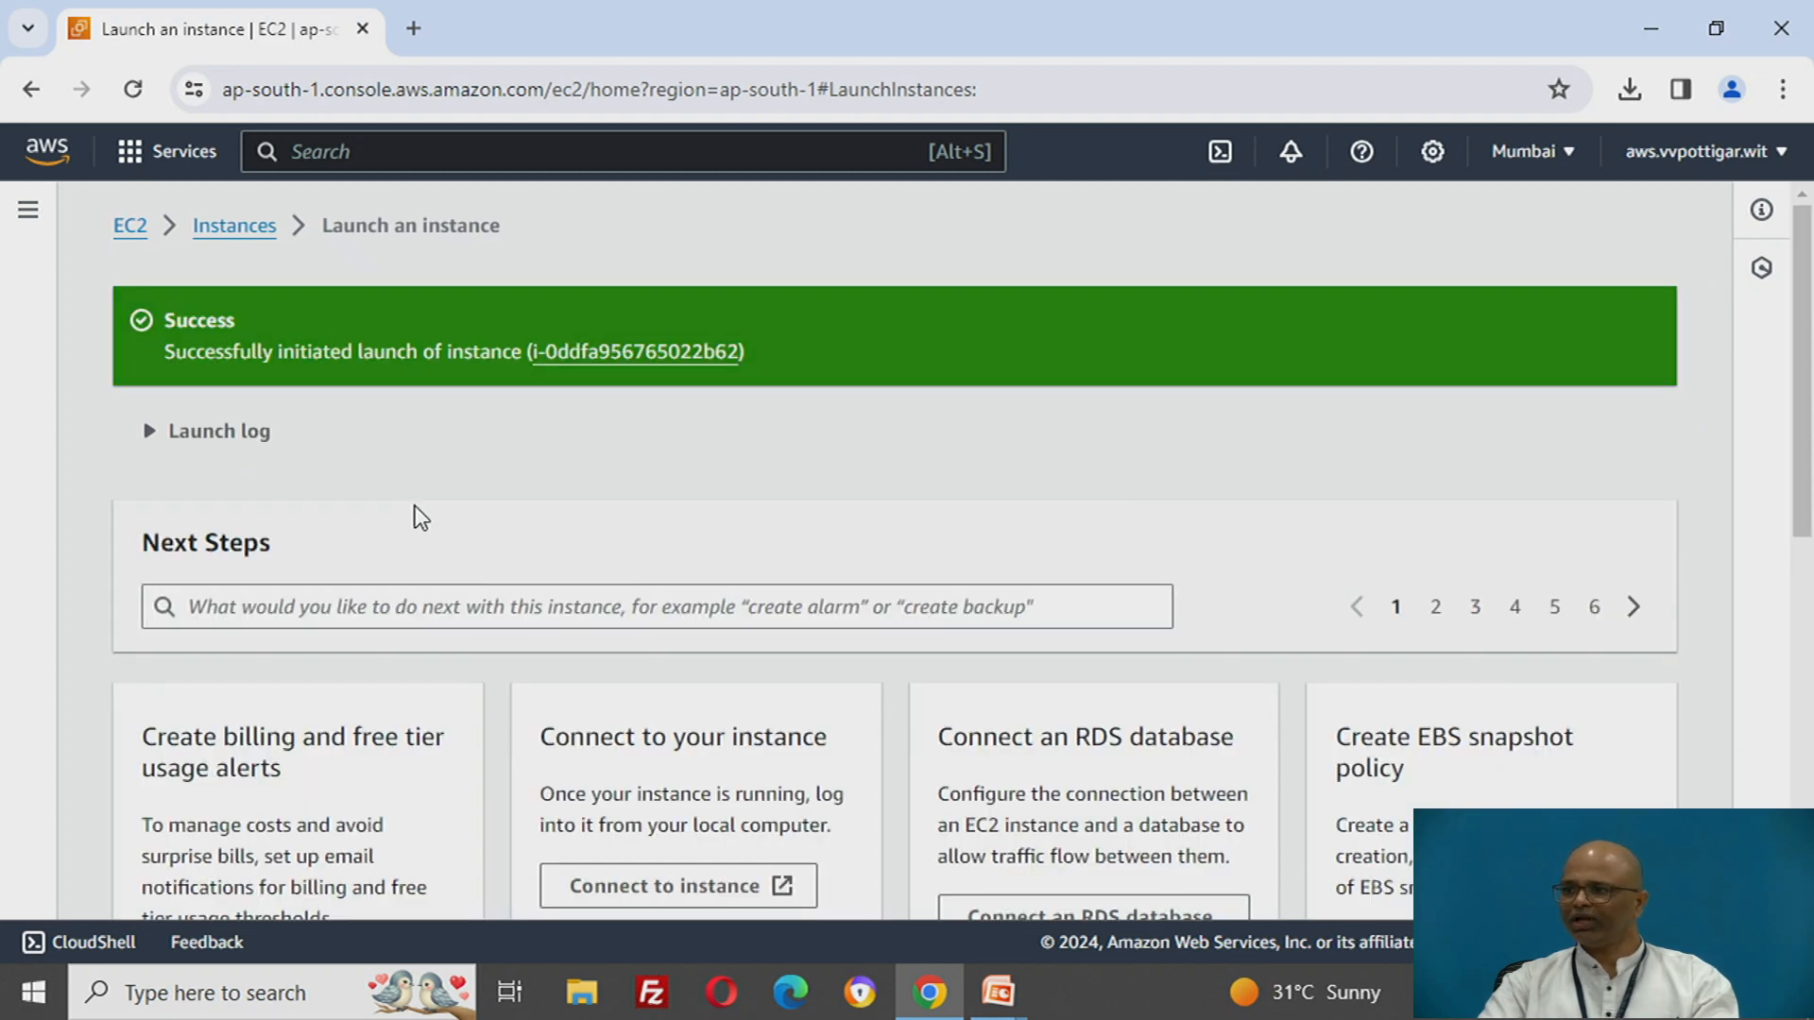
- Return to the instances list, refresh it, and select windows-aws-instance
left_click_drag(176, 321, 225, 321)
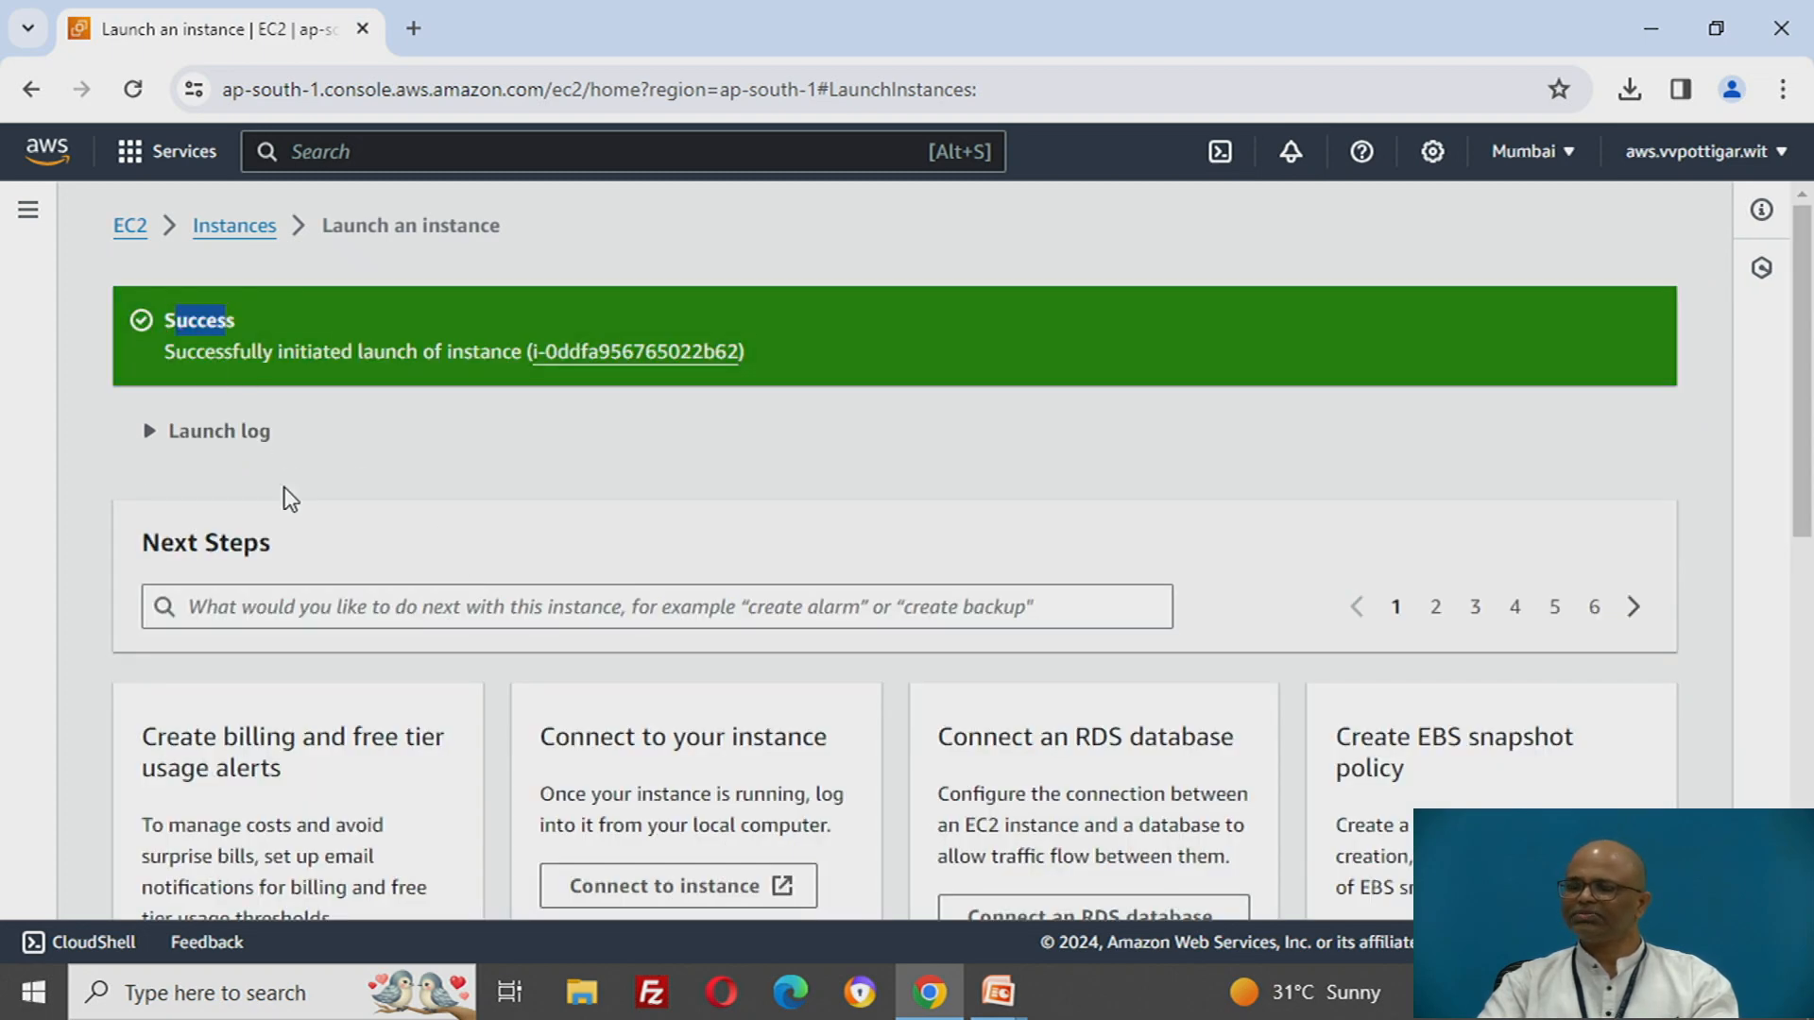
left_click(223, 227)
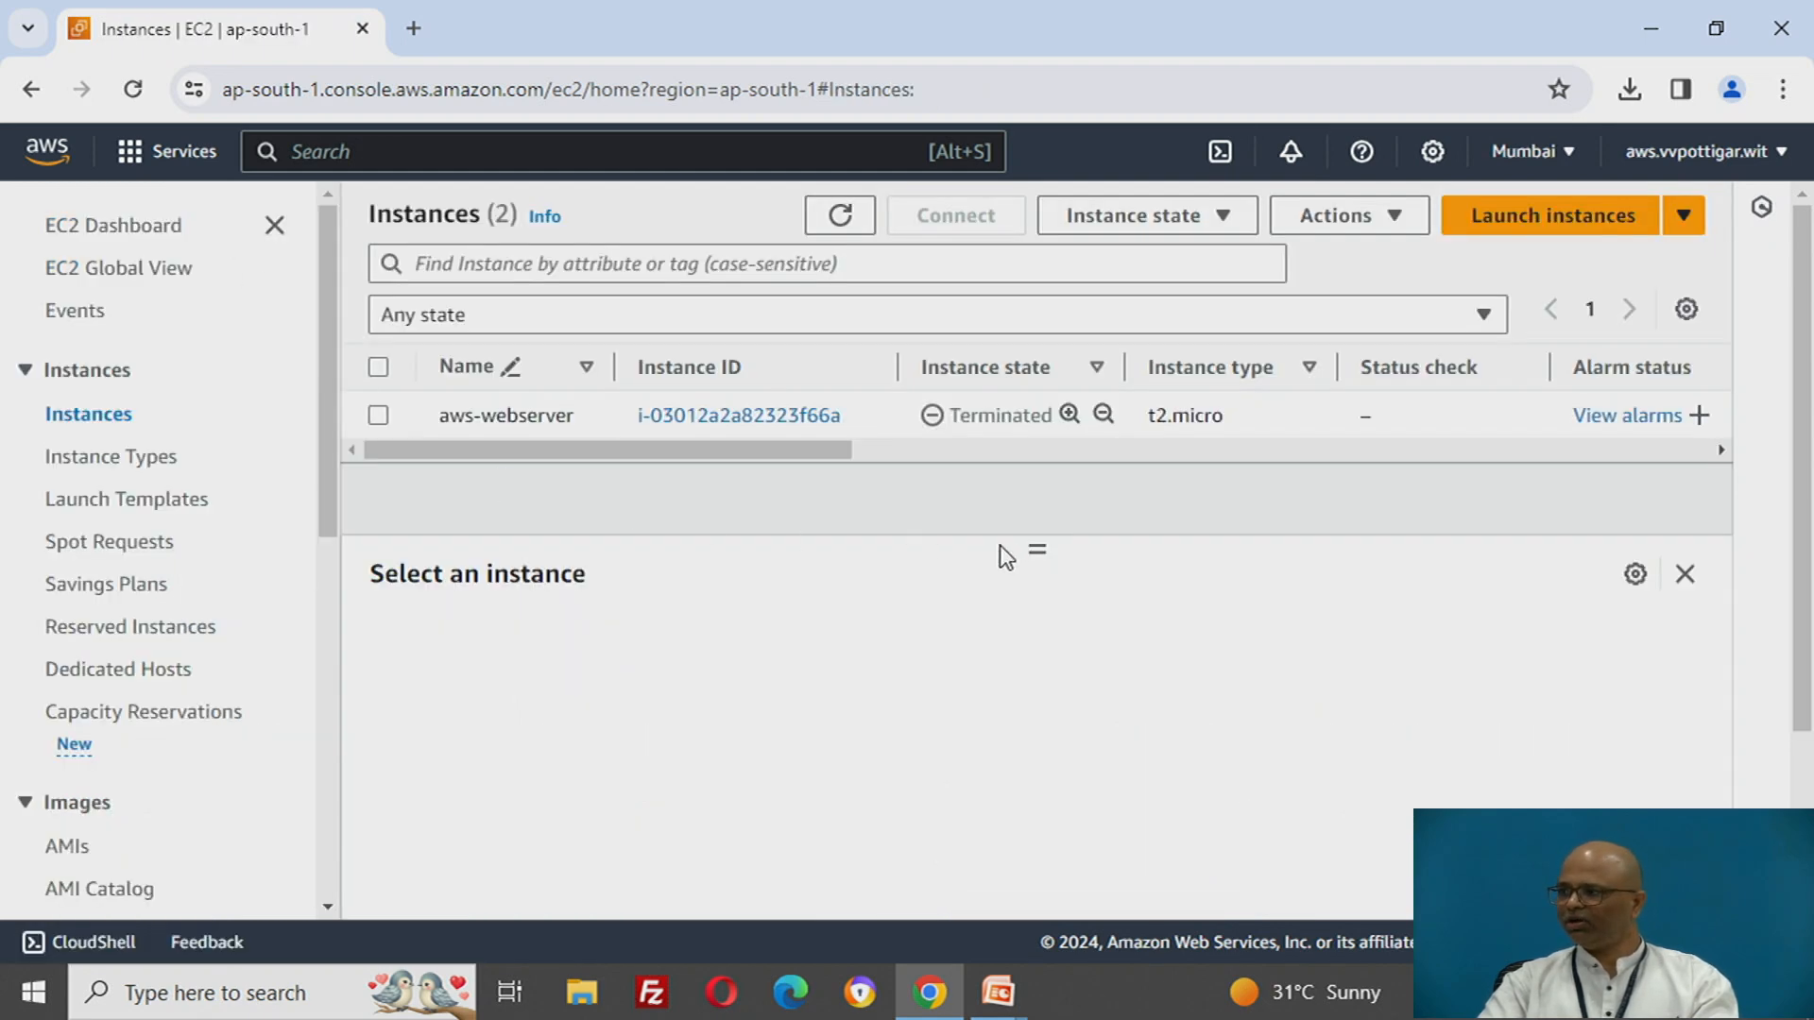
left_click(841, 220)
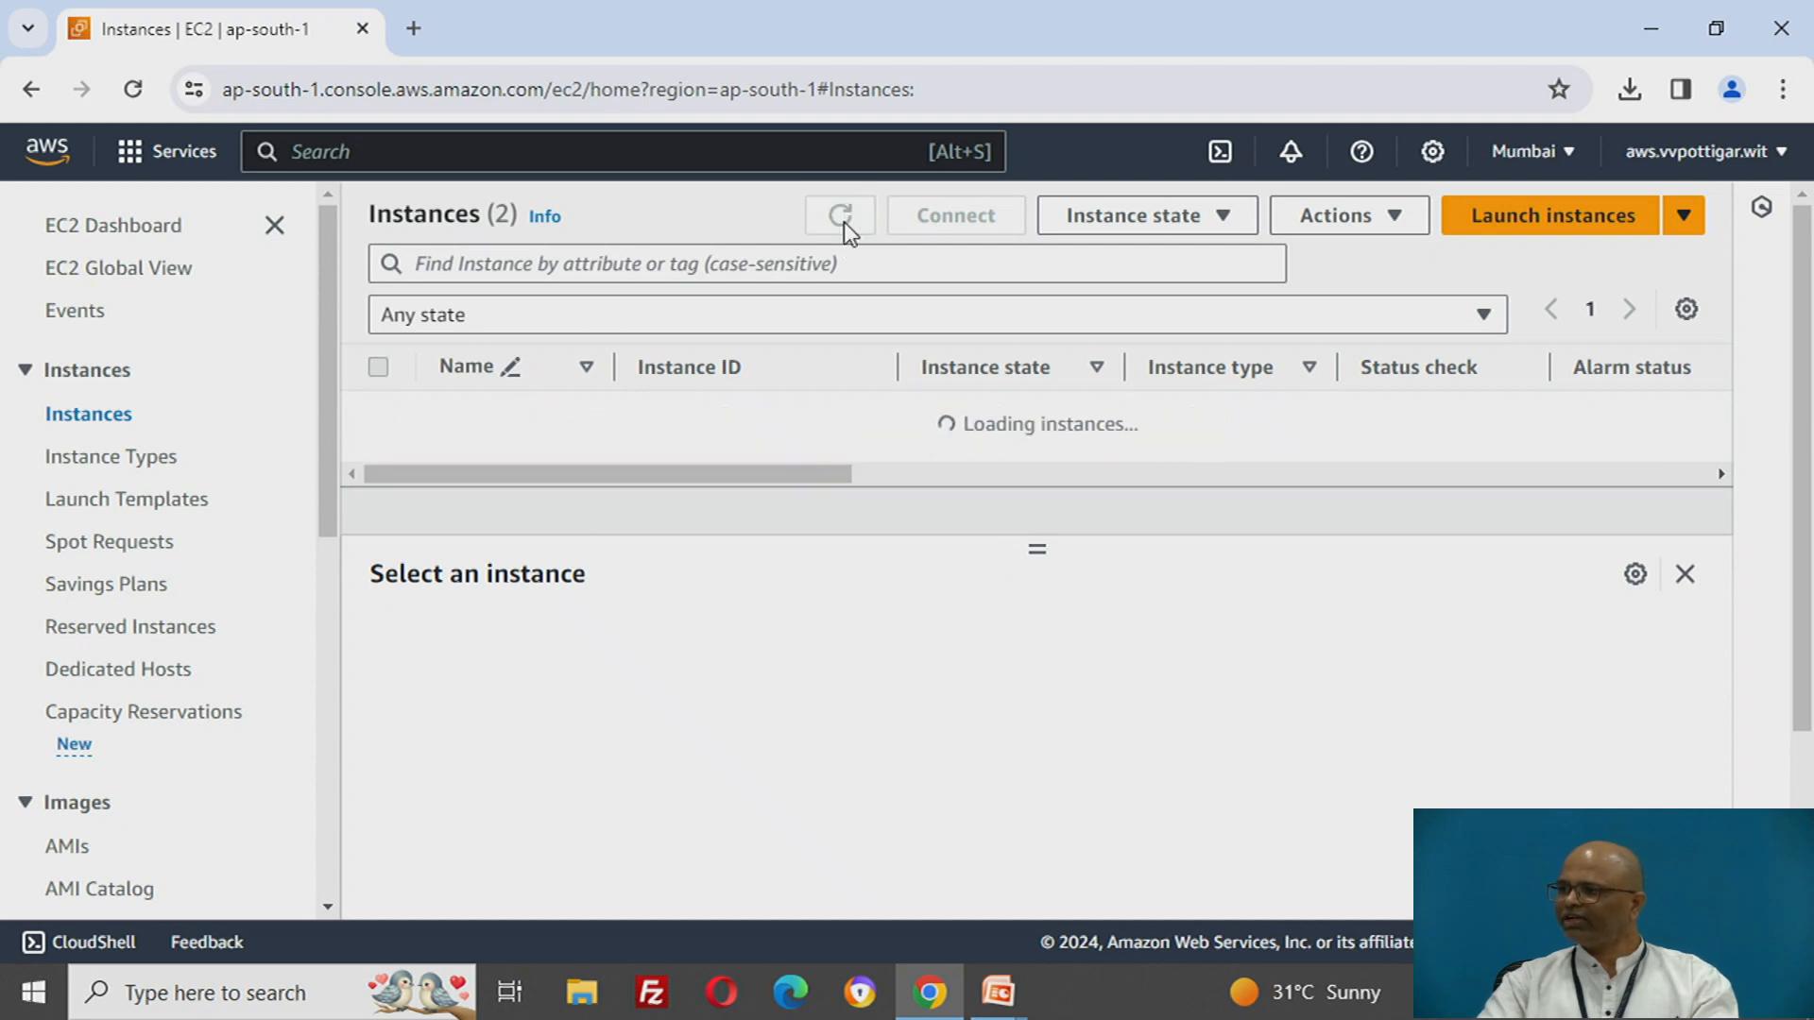
left_click_drag(1036, 548, 1036, 563)
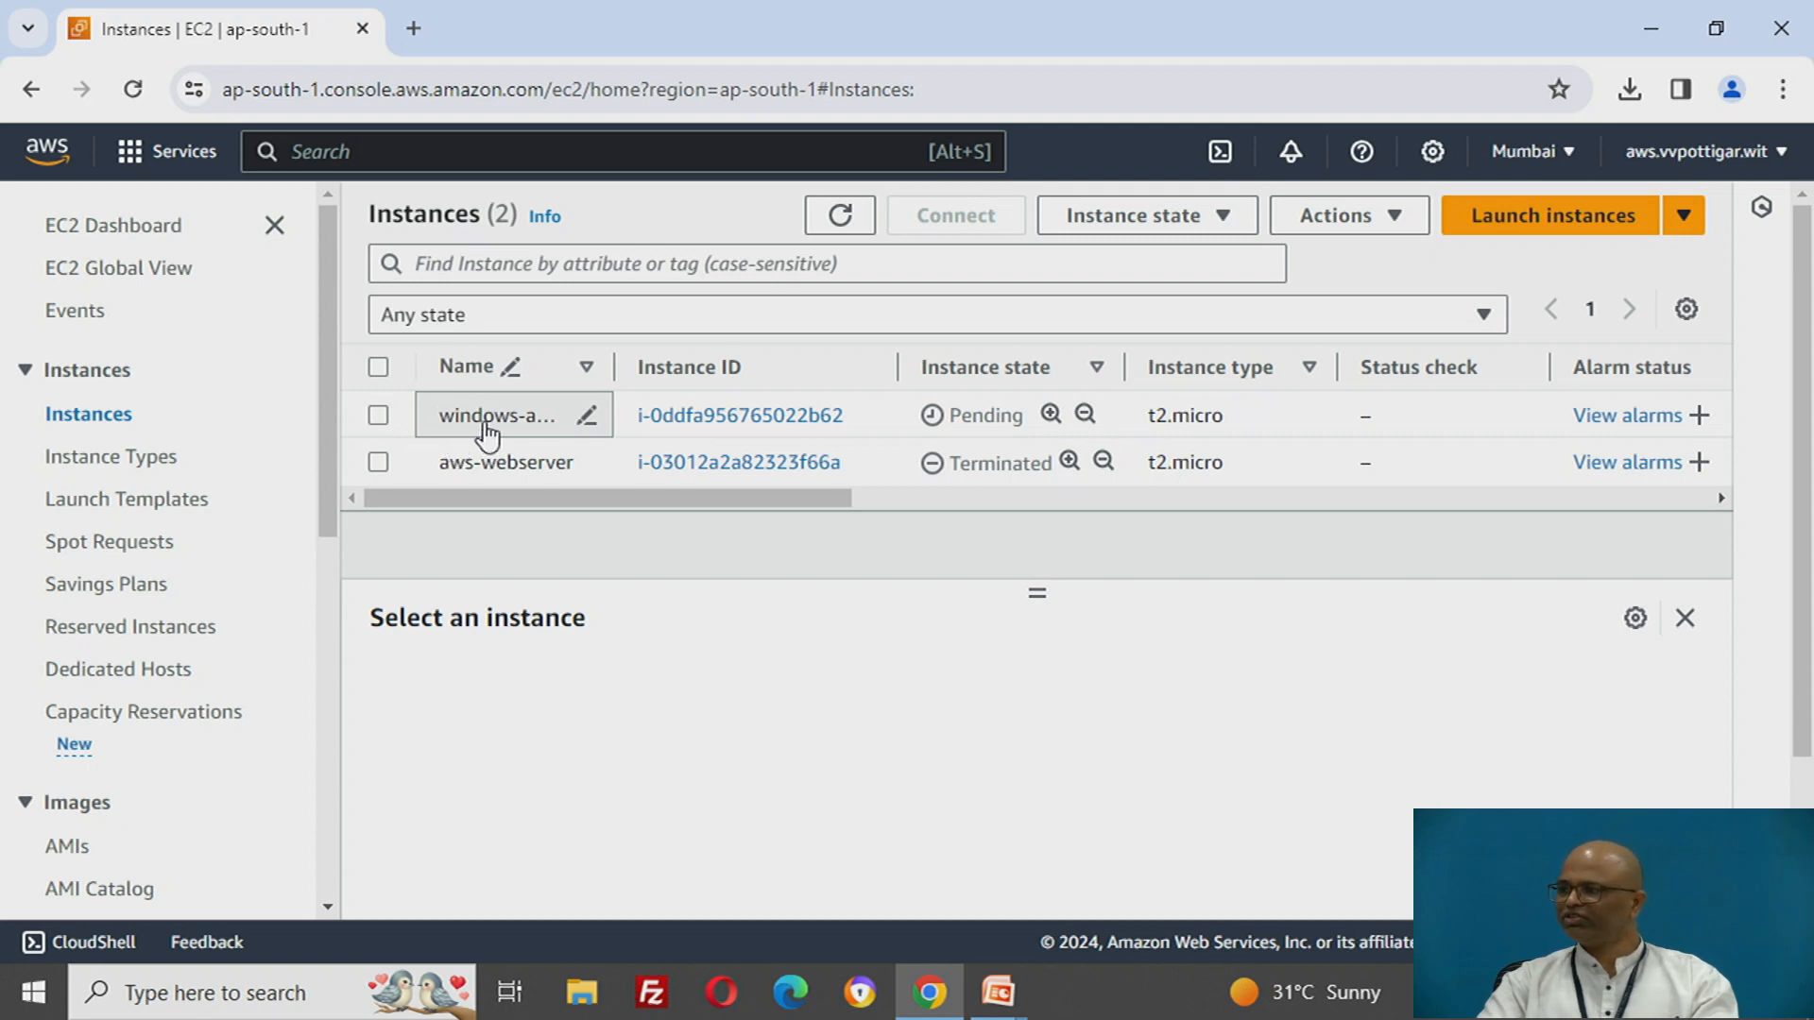
left_click_drag(950, 416, 1016, 418)
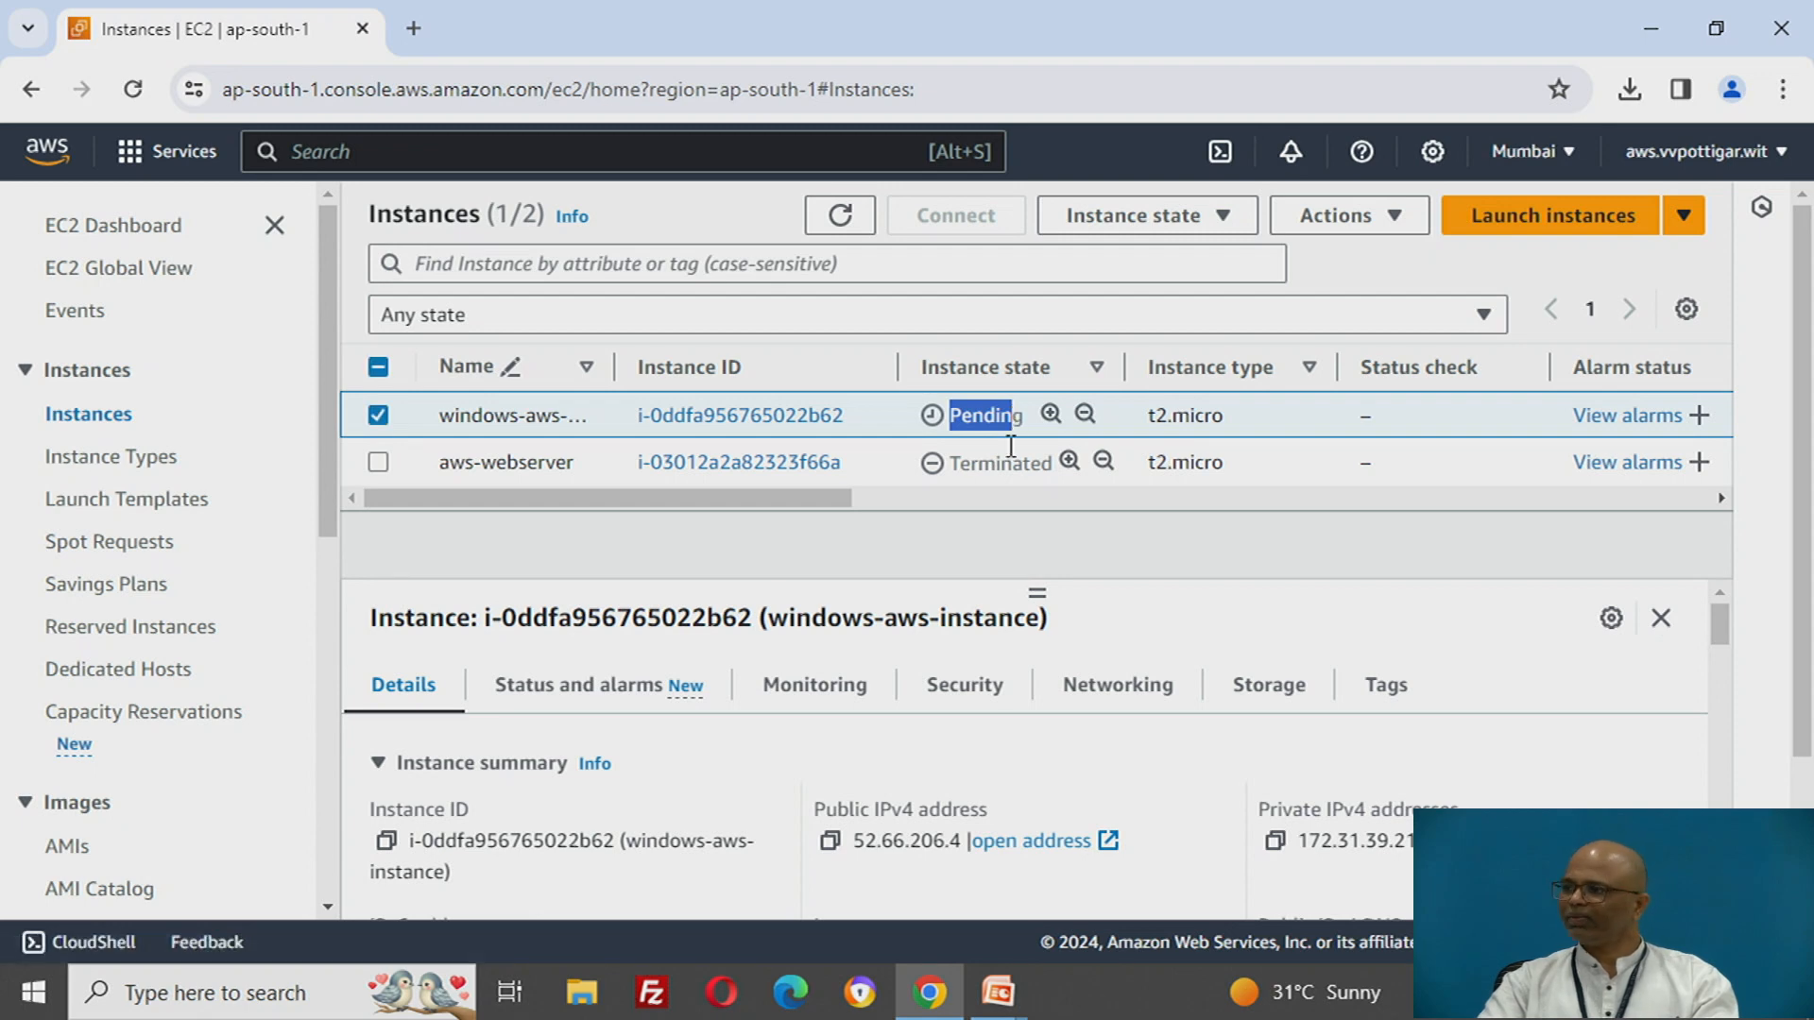
- Refresh the instances list and check the instance state and status check of windows-aws-instance
left_click(836, 225)
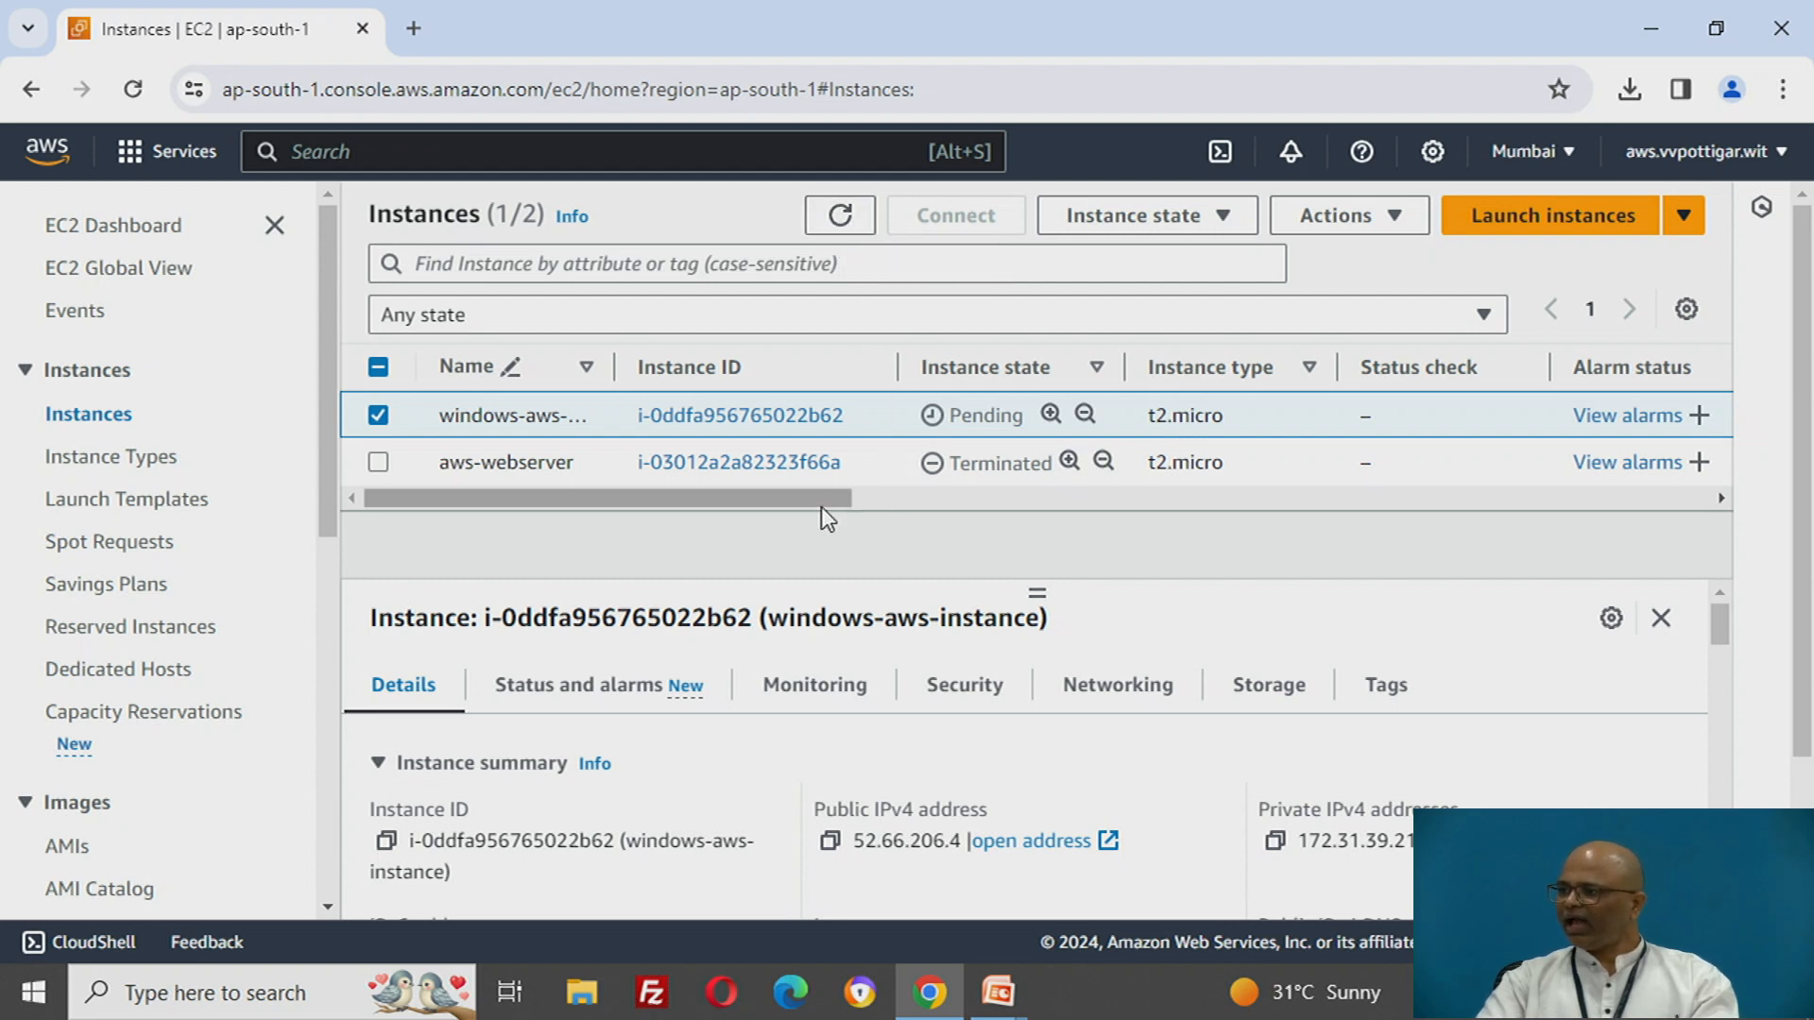
left_click_drag(820, 498, 1017, 503)
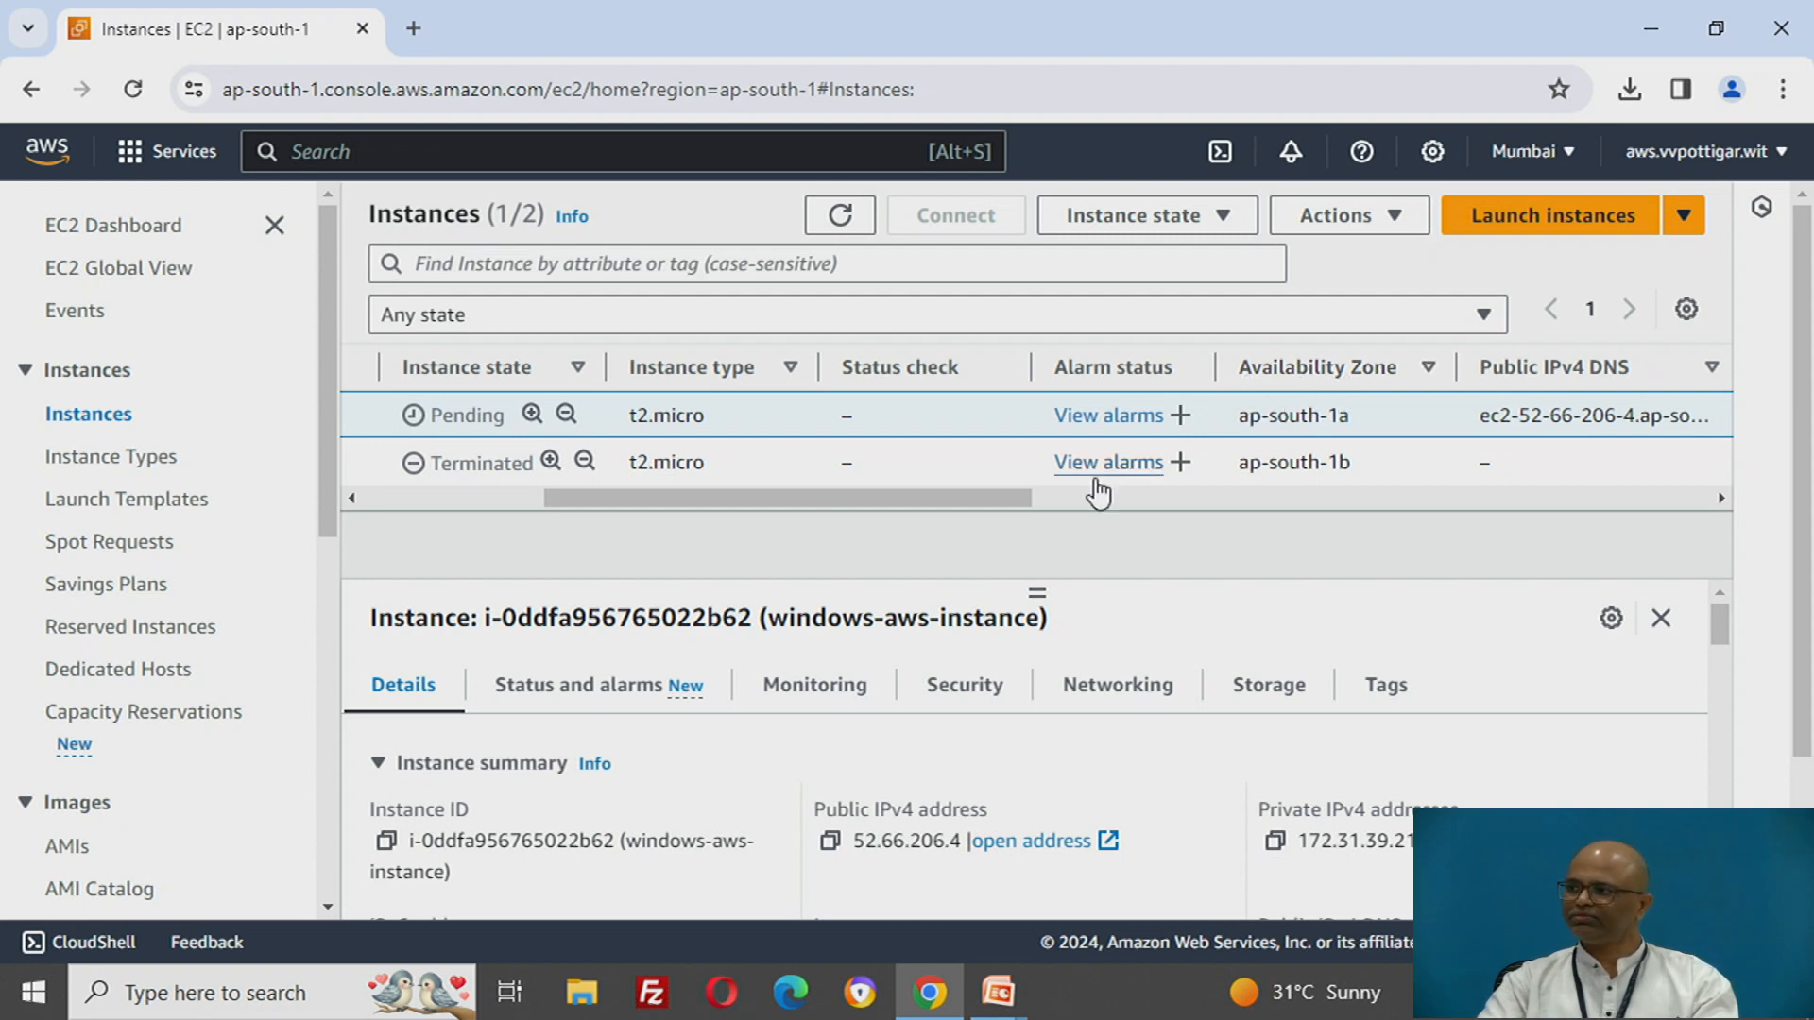
left_click_drag(1005, 495, 820, 503)
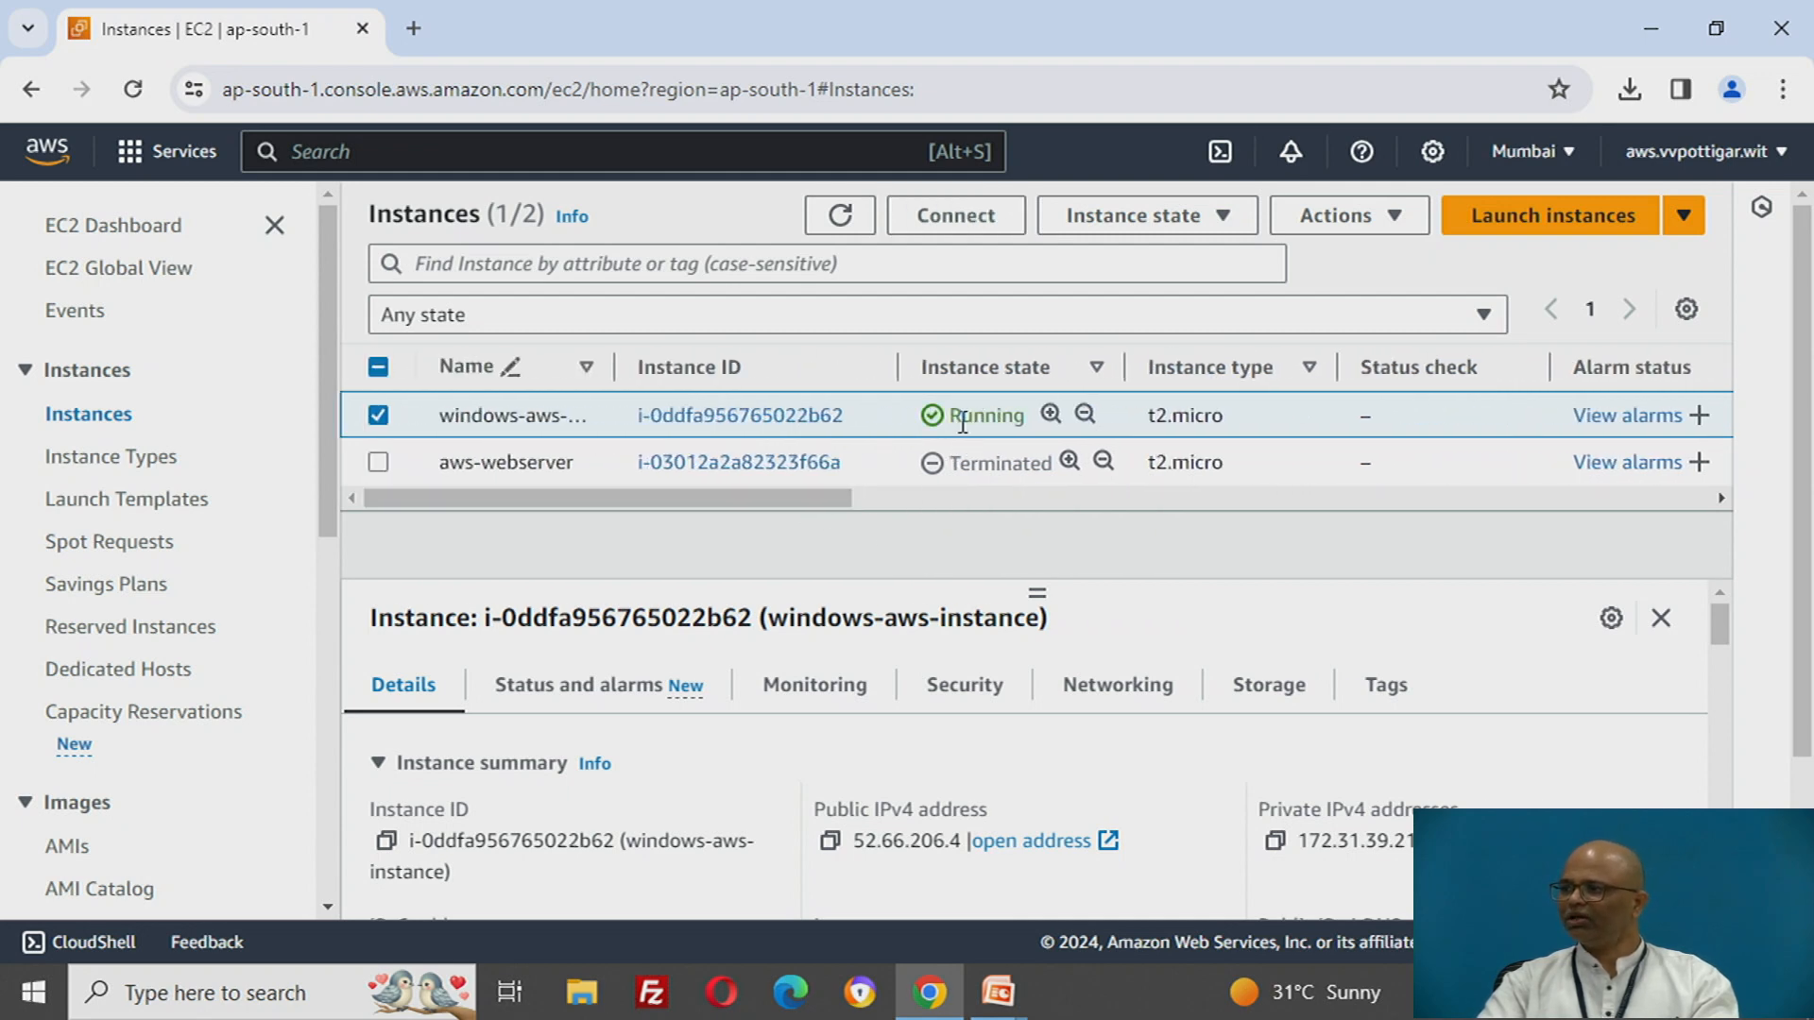
left_click_drag(965, 415, 1013, 416)
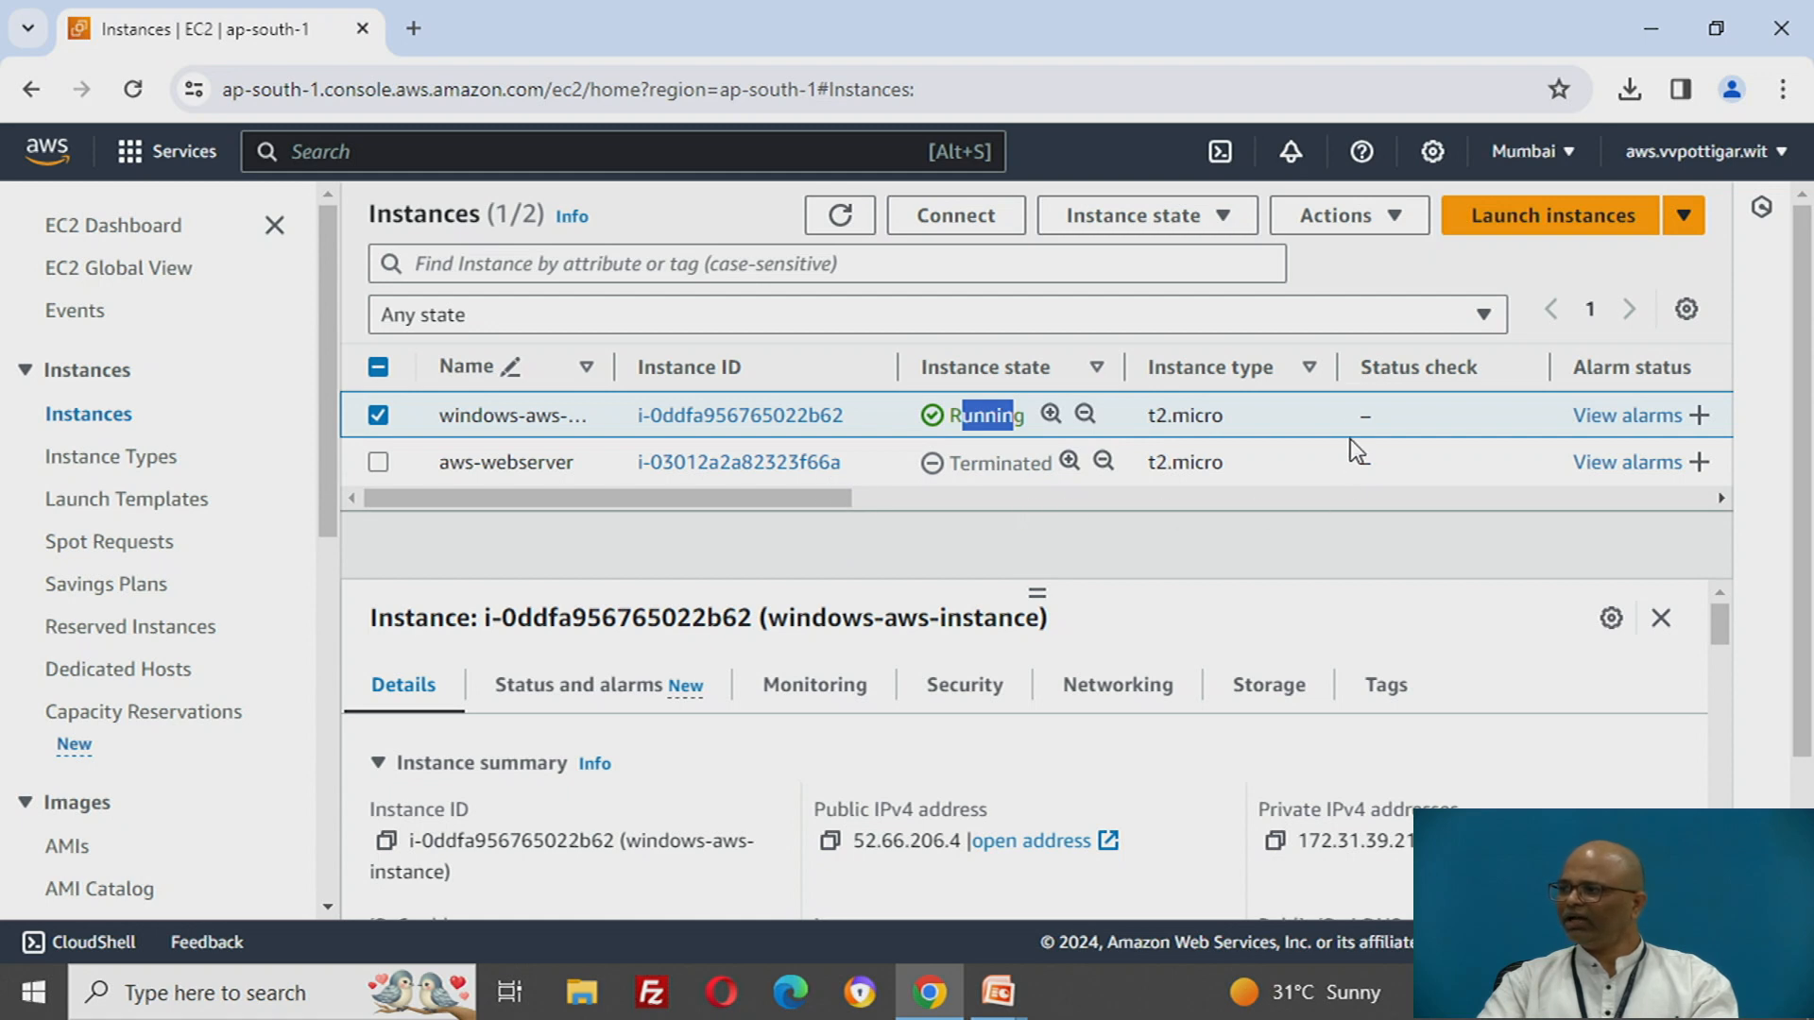
left_click(835, 223)
left_click_drag(1396, 416, 1478, 417)
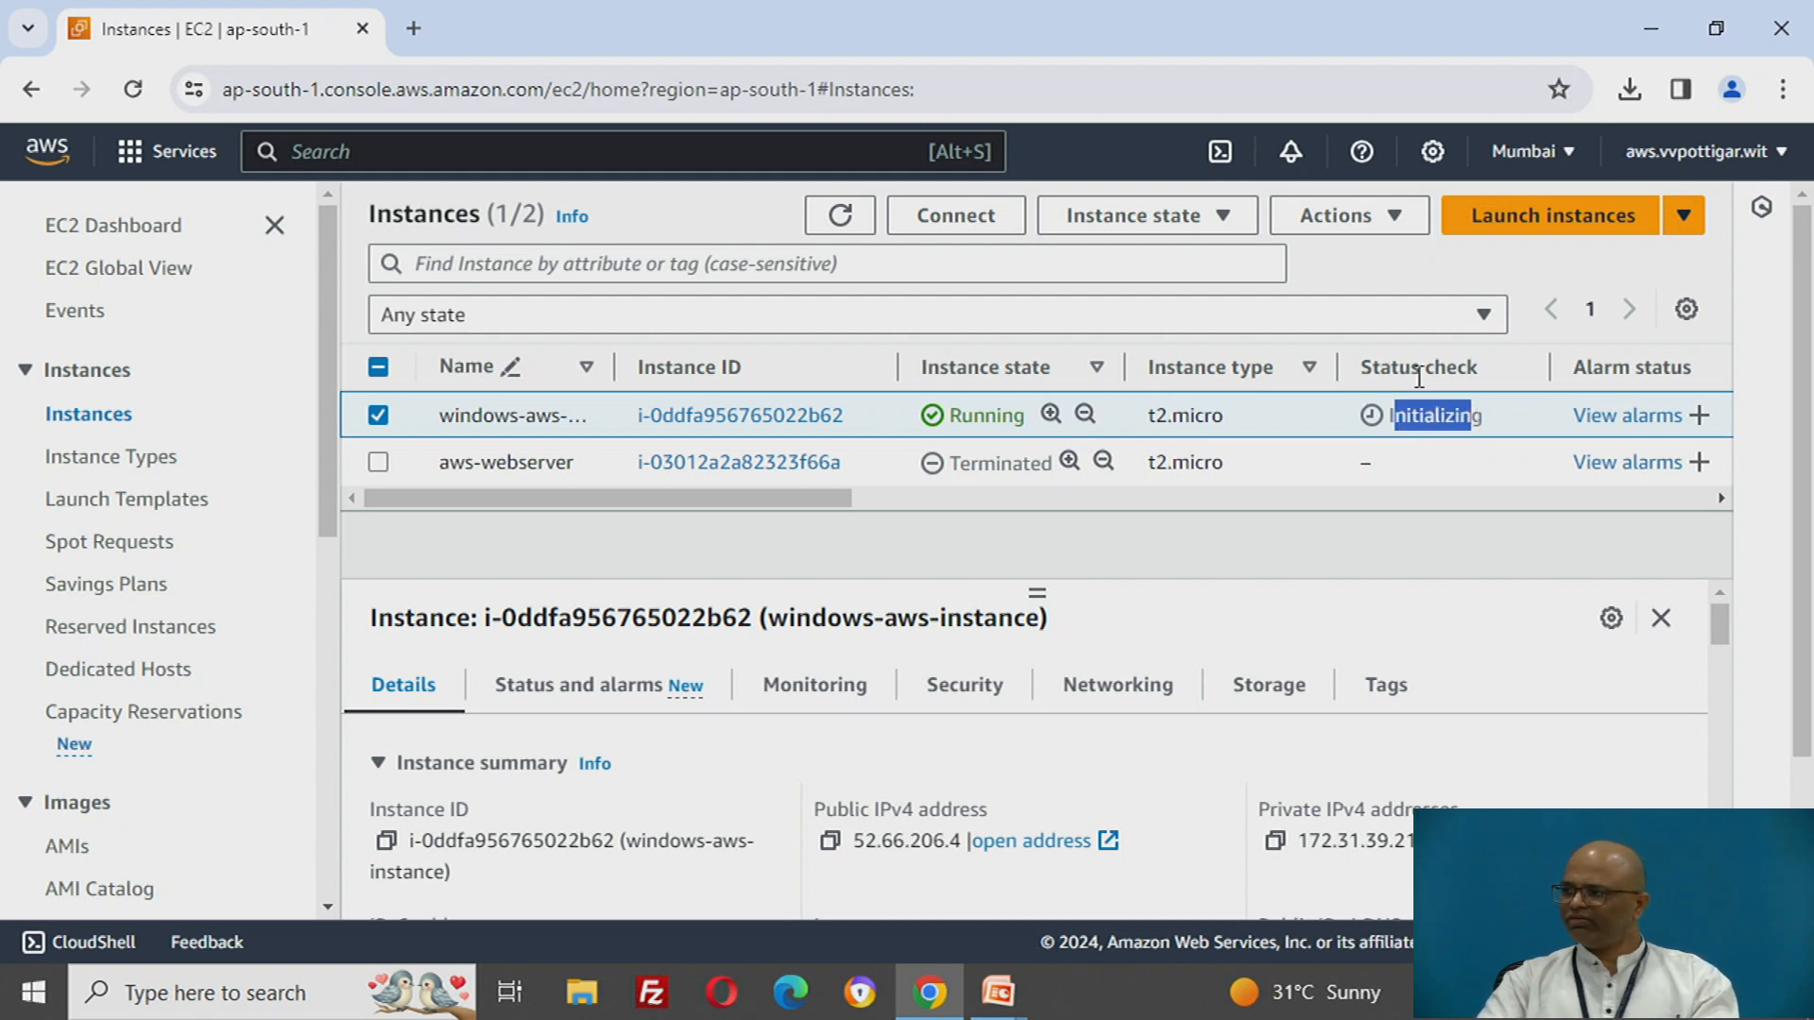
- View the storage details of windows-aws-instance, including its root device and block devices
scroll(1370, 794, "down", 1)
scroll(1375, 799, "up", 1)
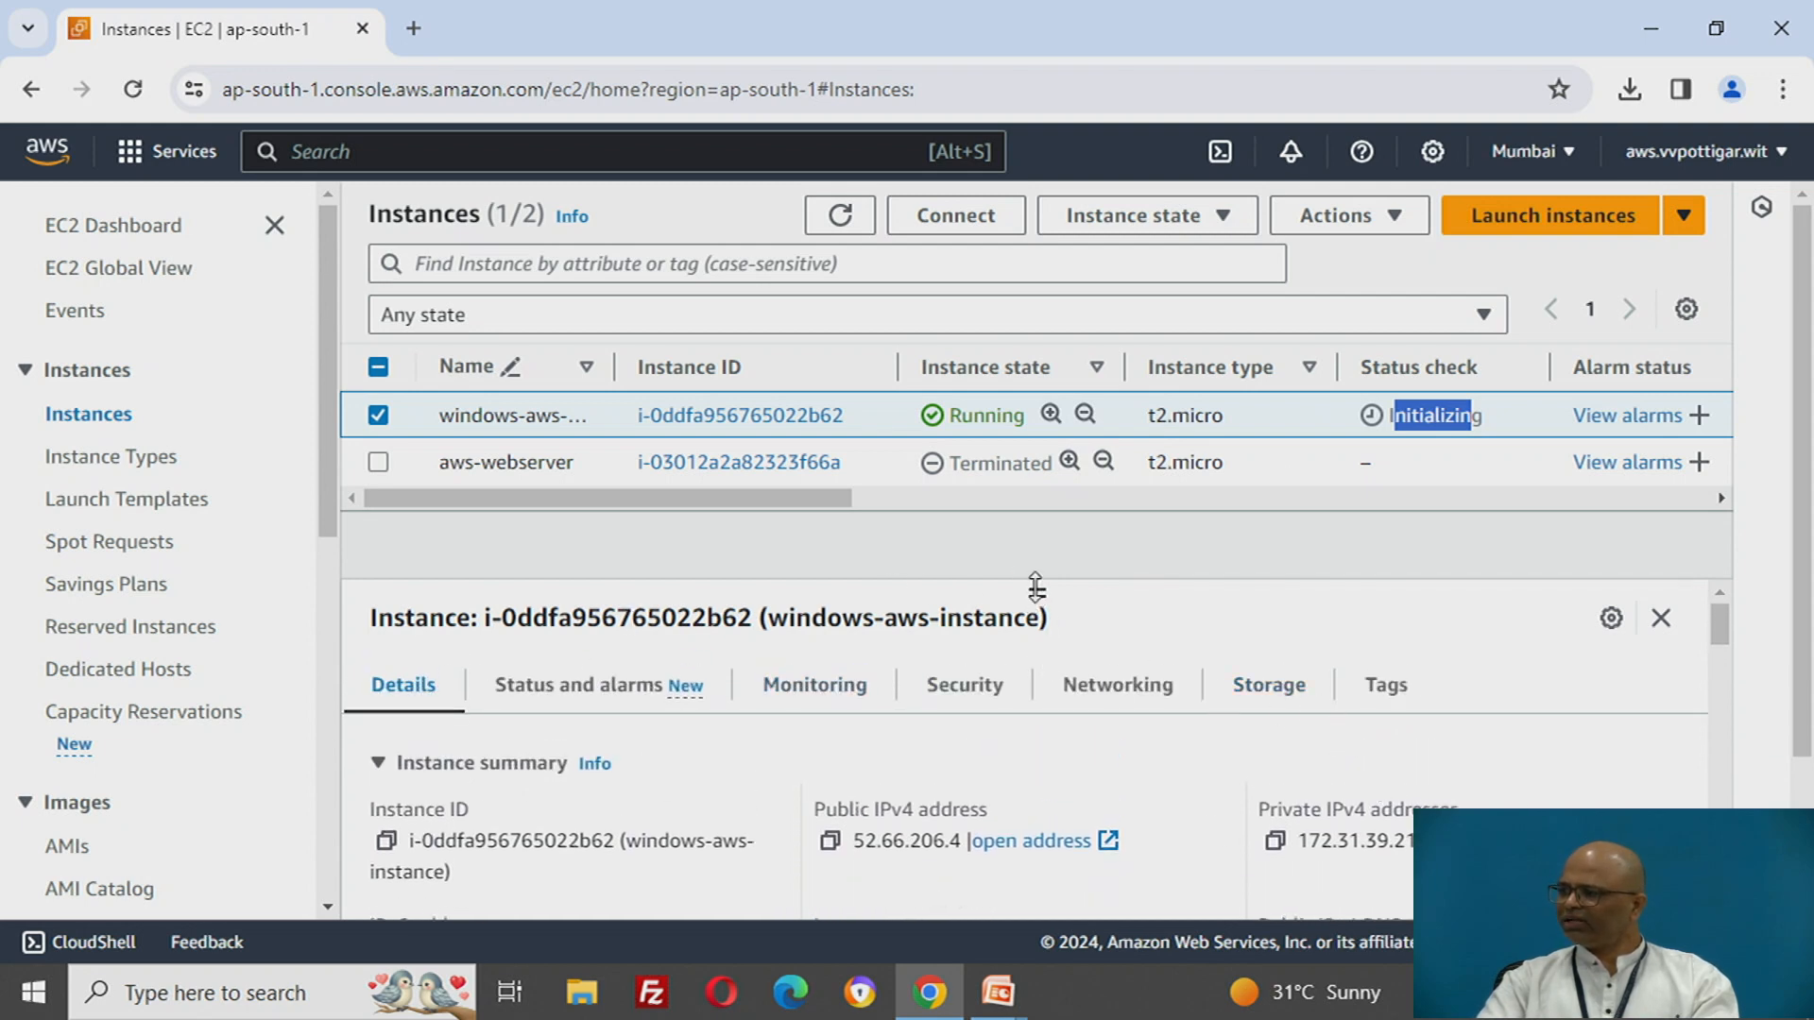
left_click_drag(1037, 587, 1034, 538)
left_click(1267, 642)
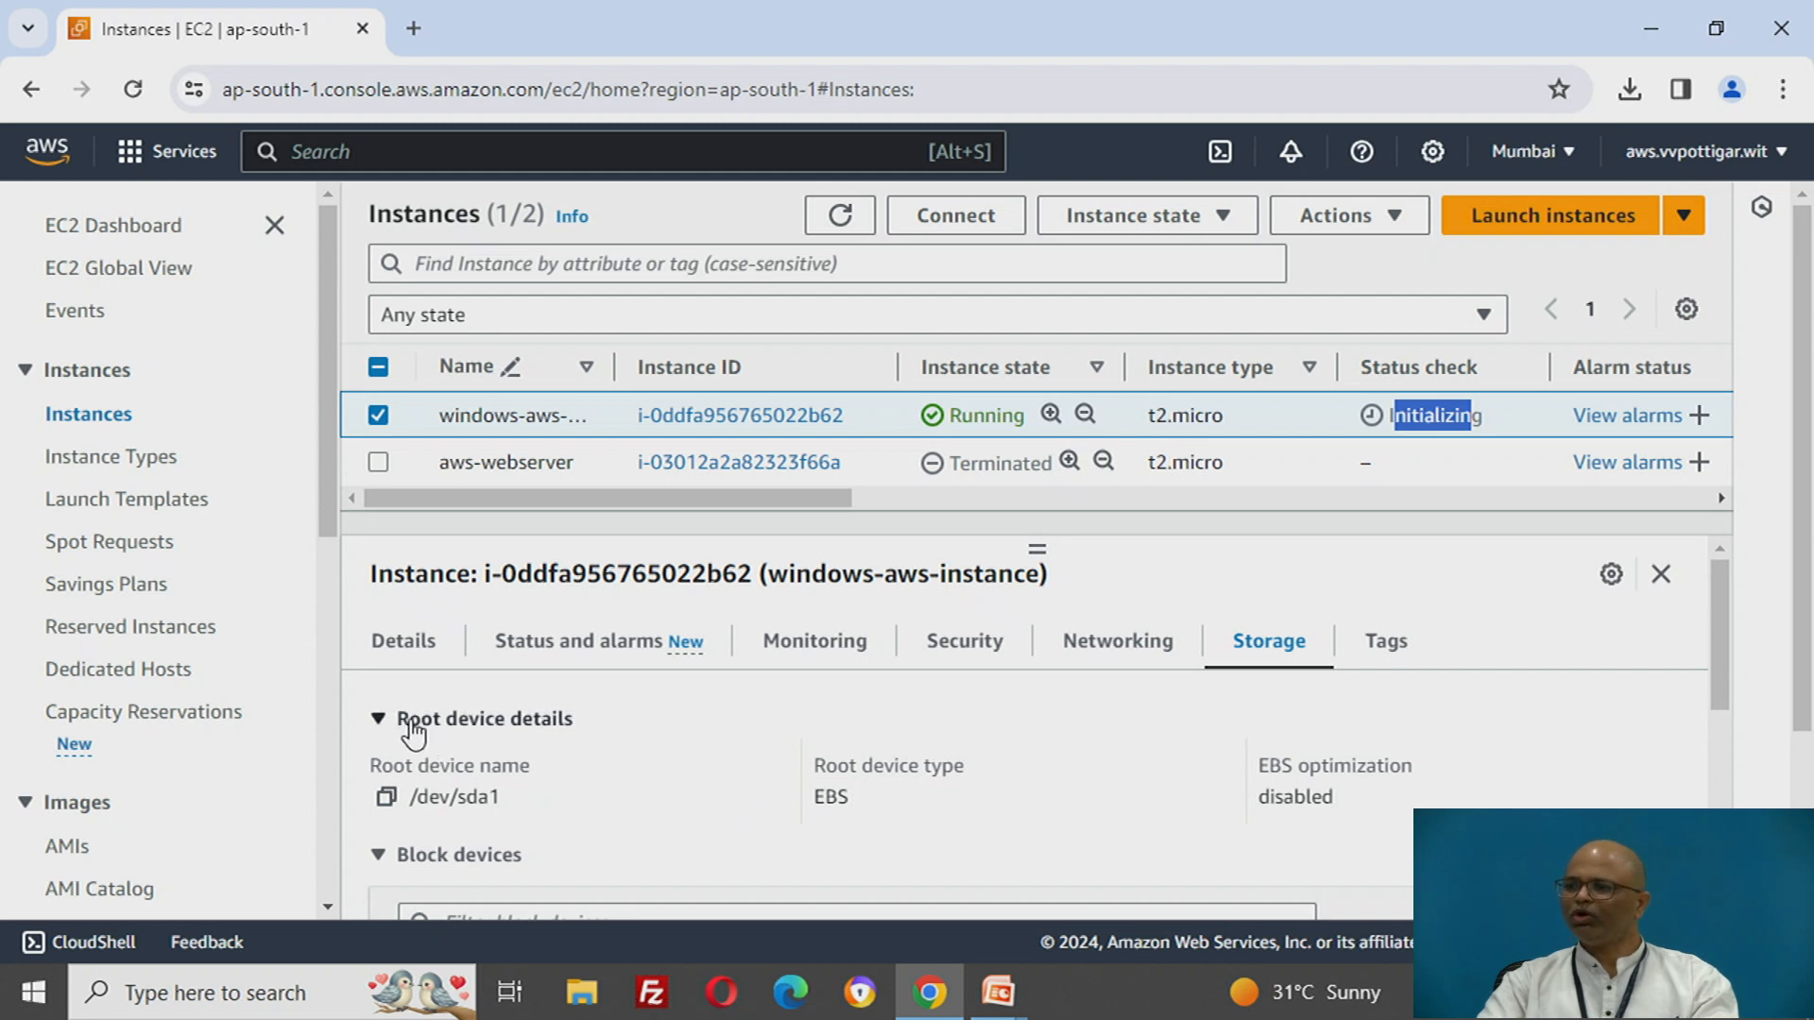
scroll(758, 813, "down", 3)
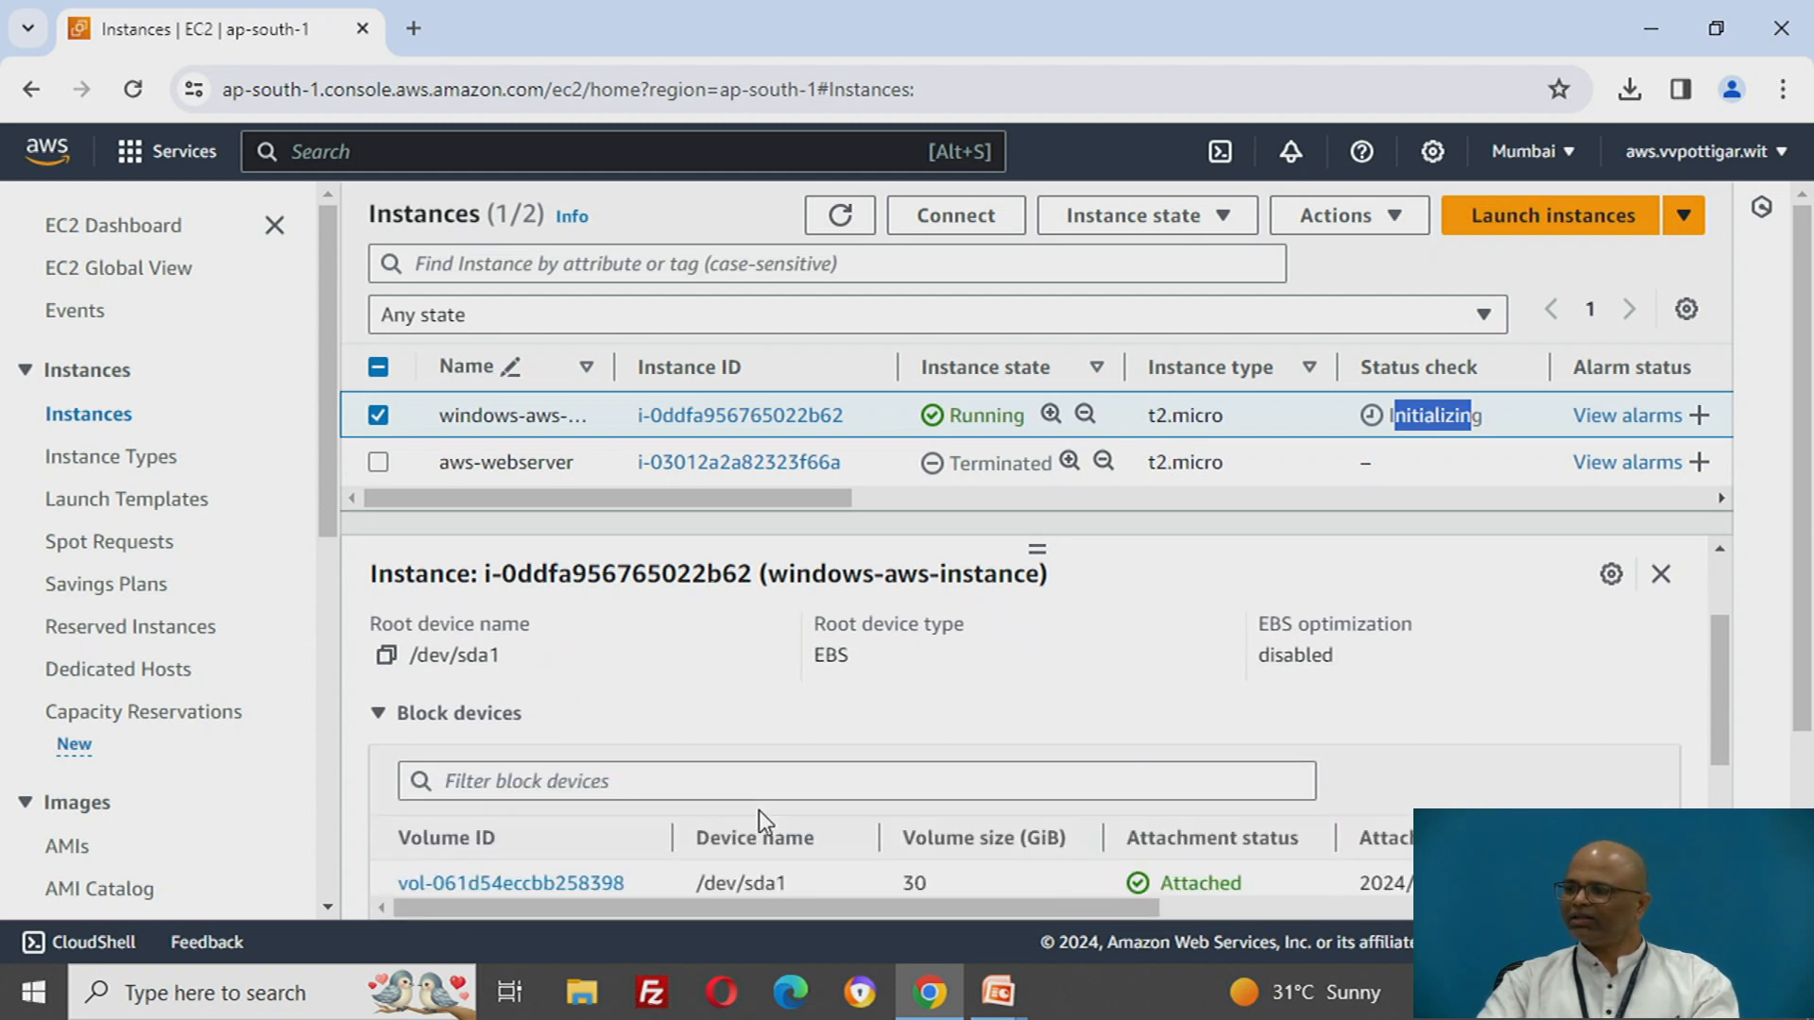
- Check the size of the volume attached to windows-aws-instance and the instance's status check
left_click(909, 741)
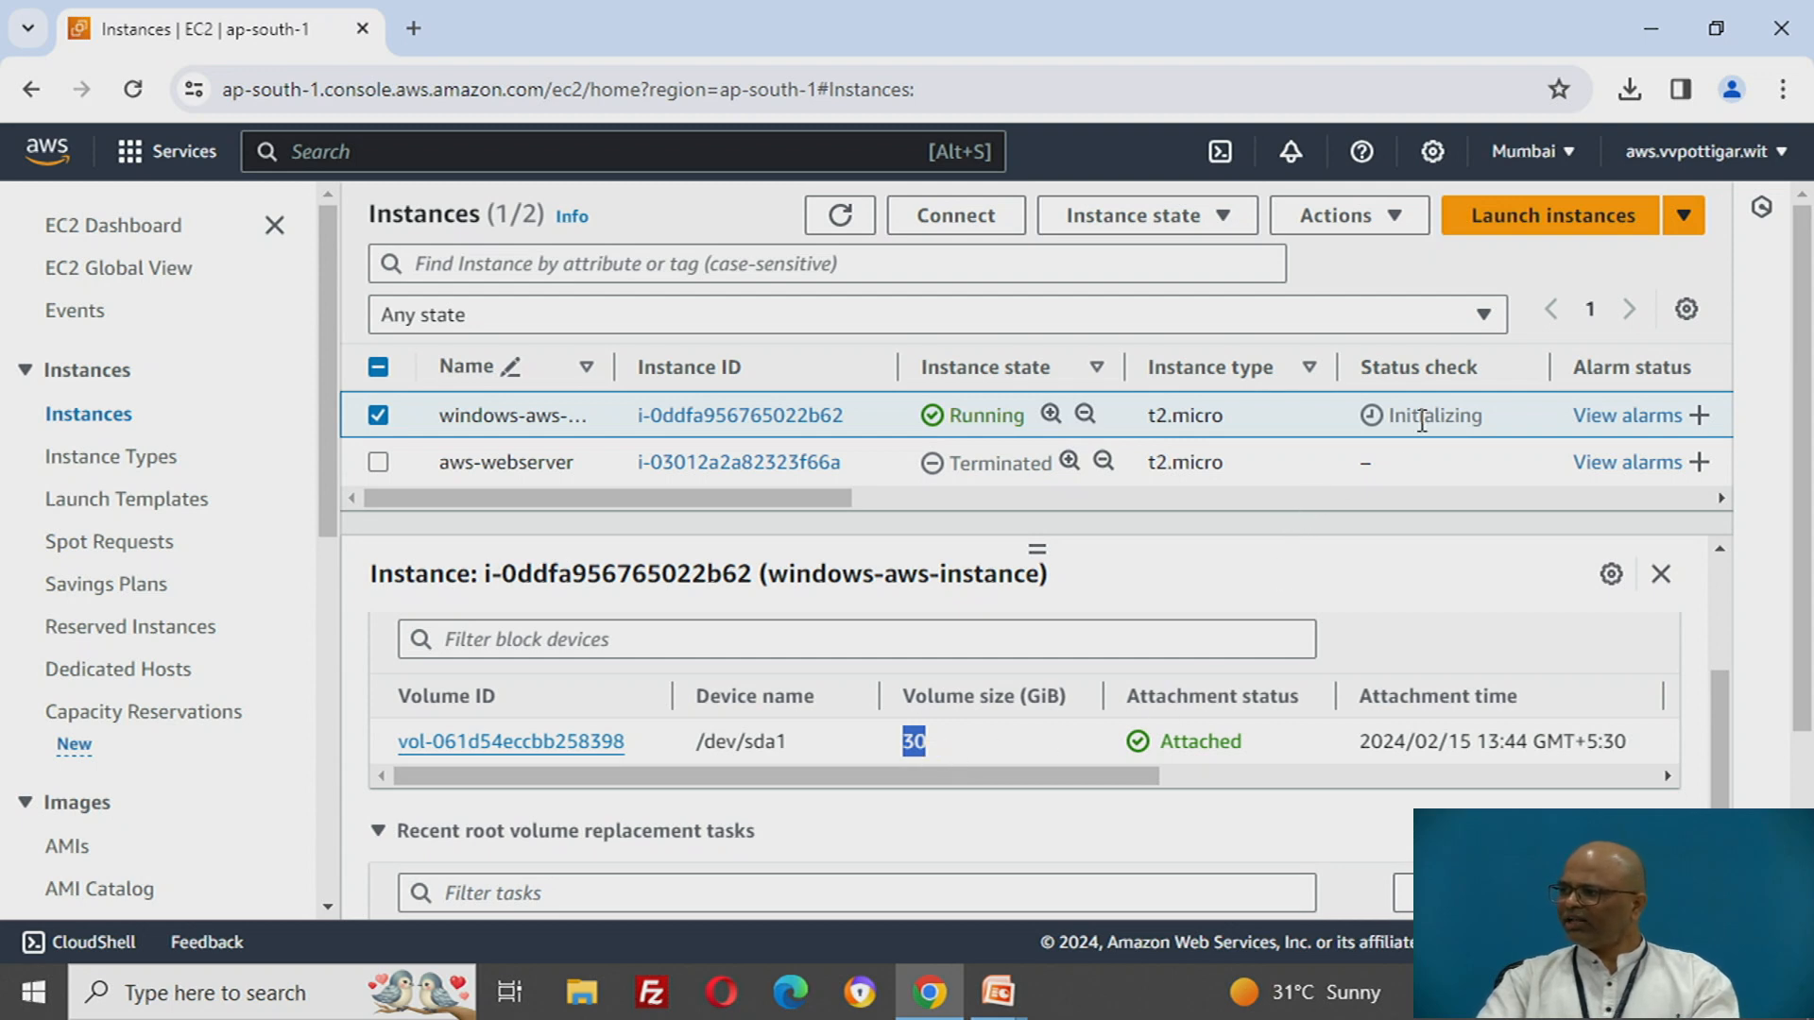
left_click_drag(1407, 416, 1472, 416)
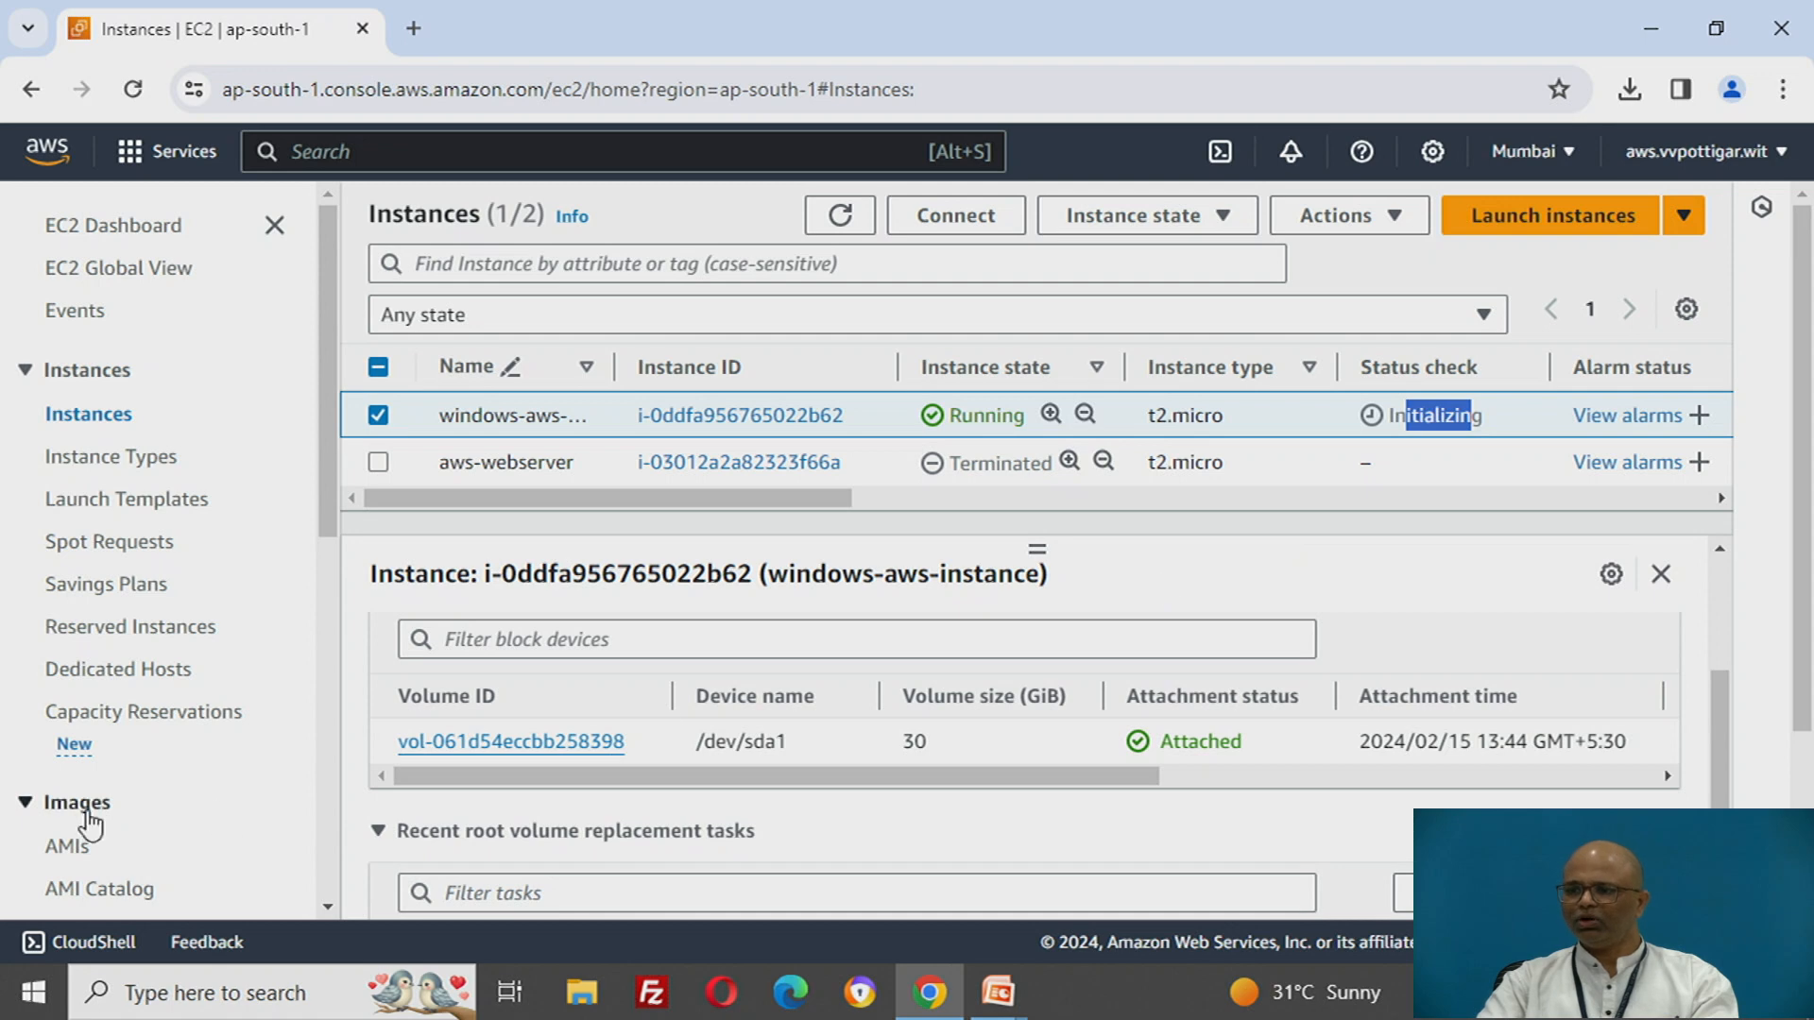
- Open the Elastic Block Store volumes list and check the size of the existing gp2 volume
scroll(122, 745, "down", 1)
scroll(122, 747, "down", 1)
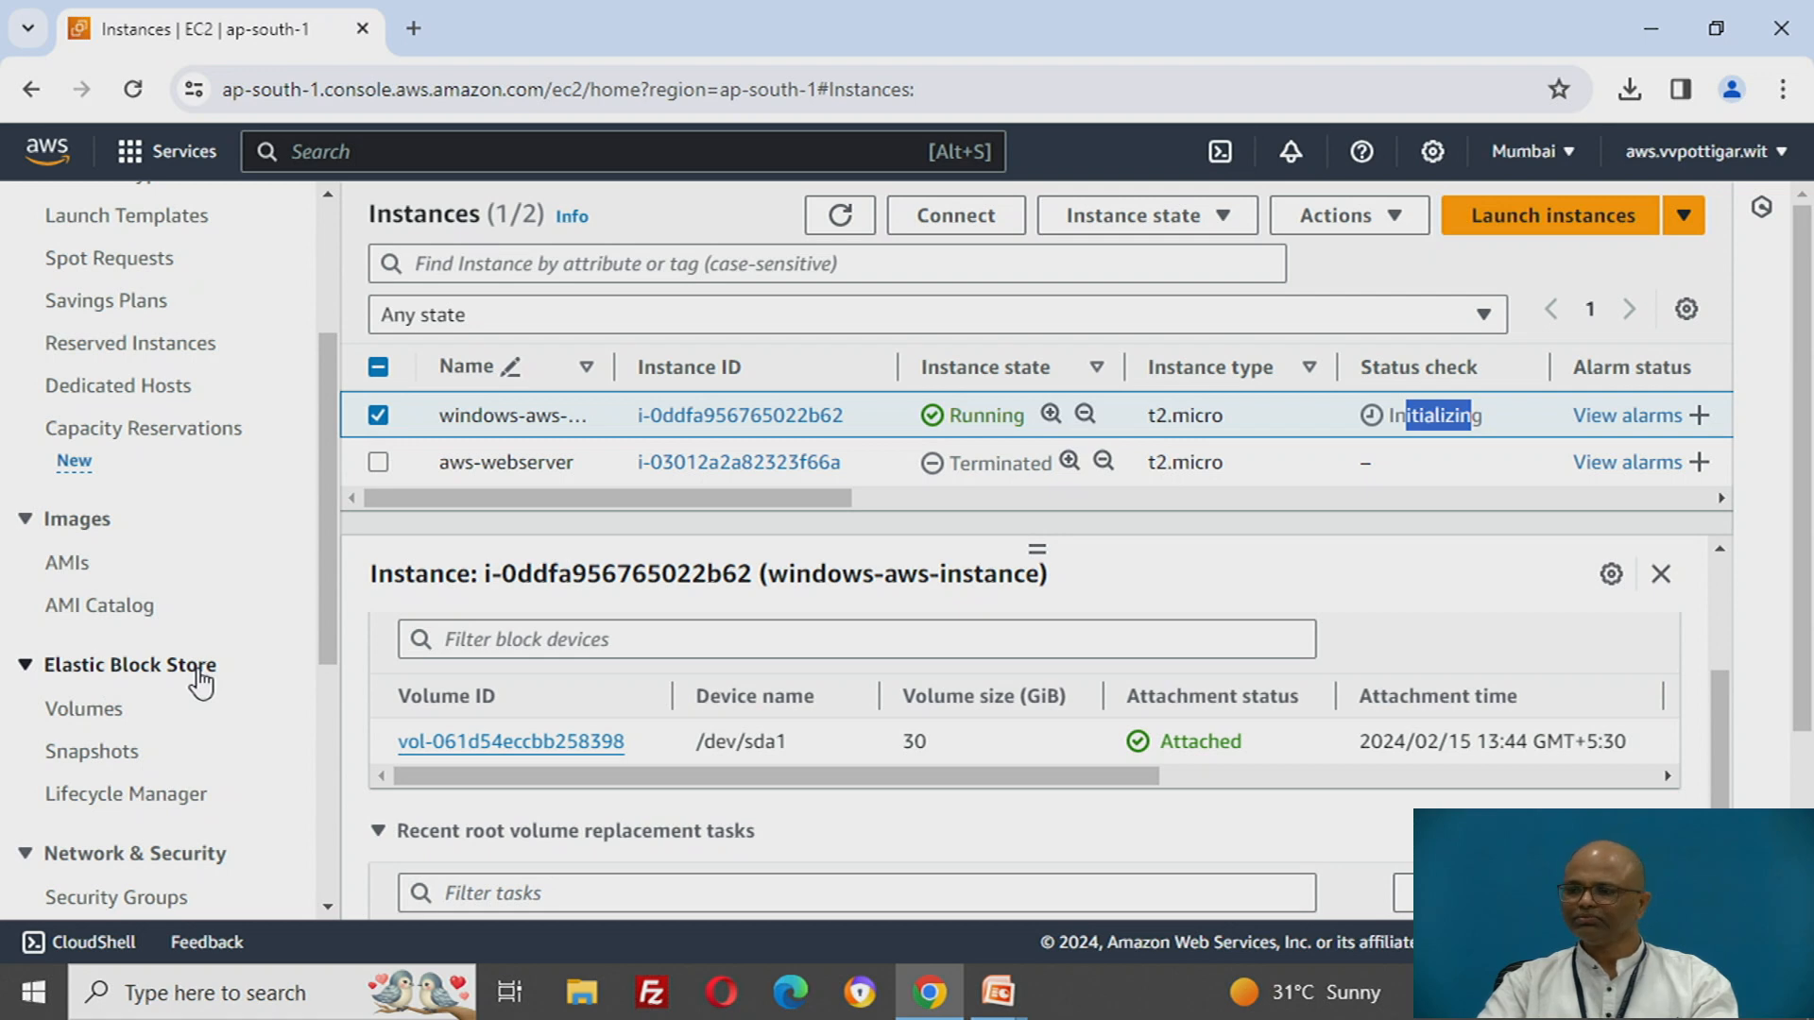
left_click(88, 718)
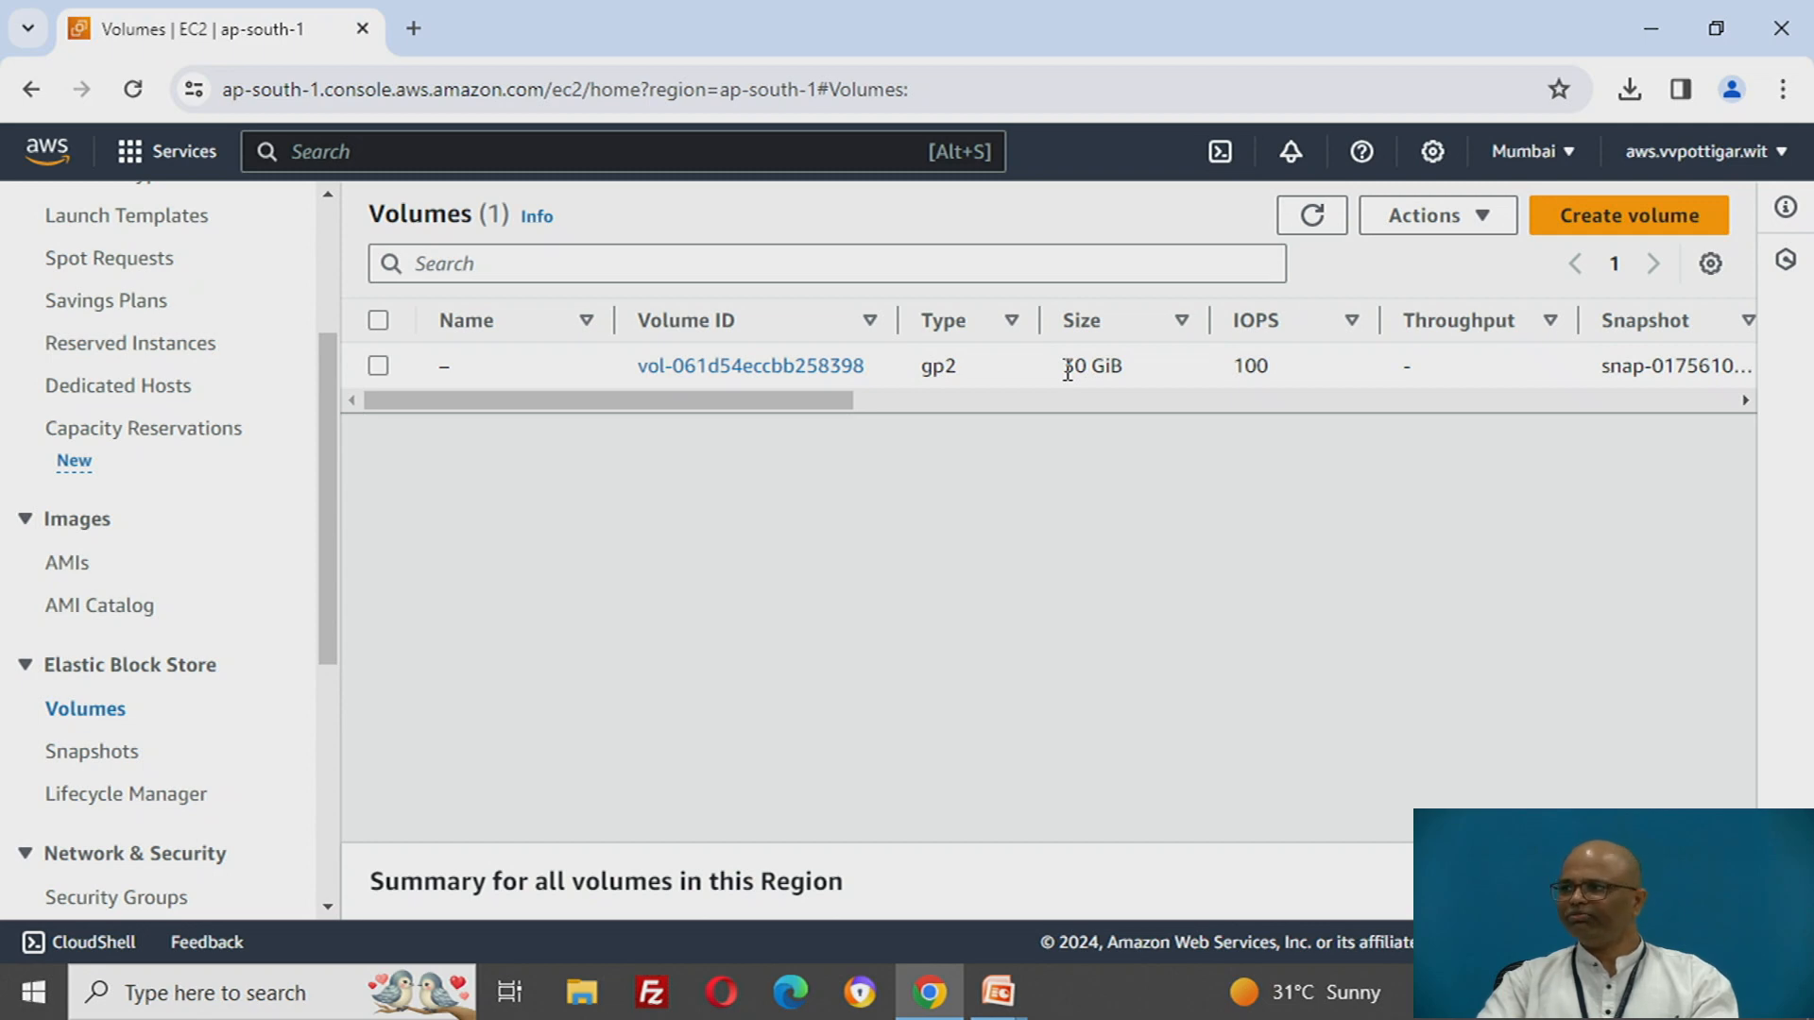
left_click_drag(1065, 369, 1124, 367)
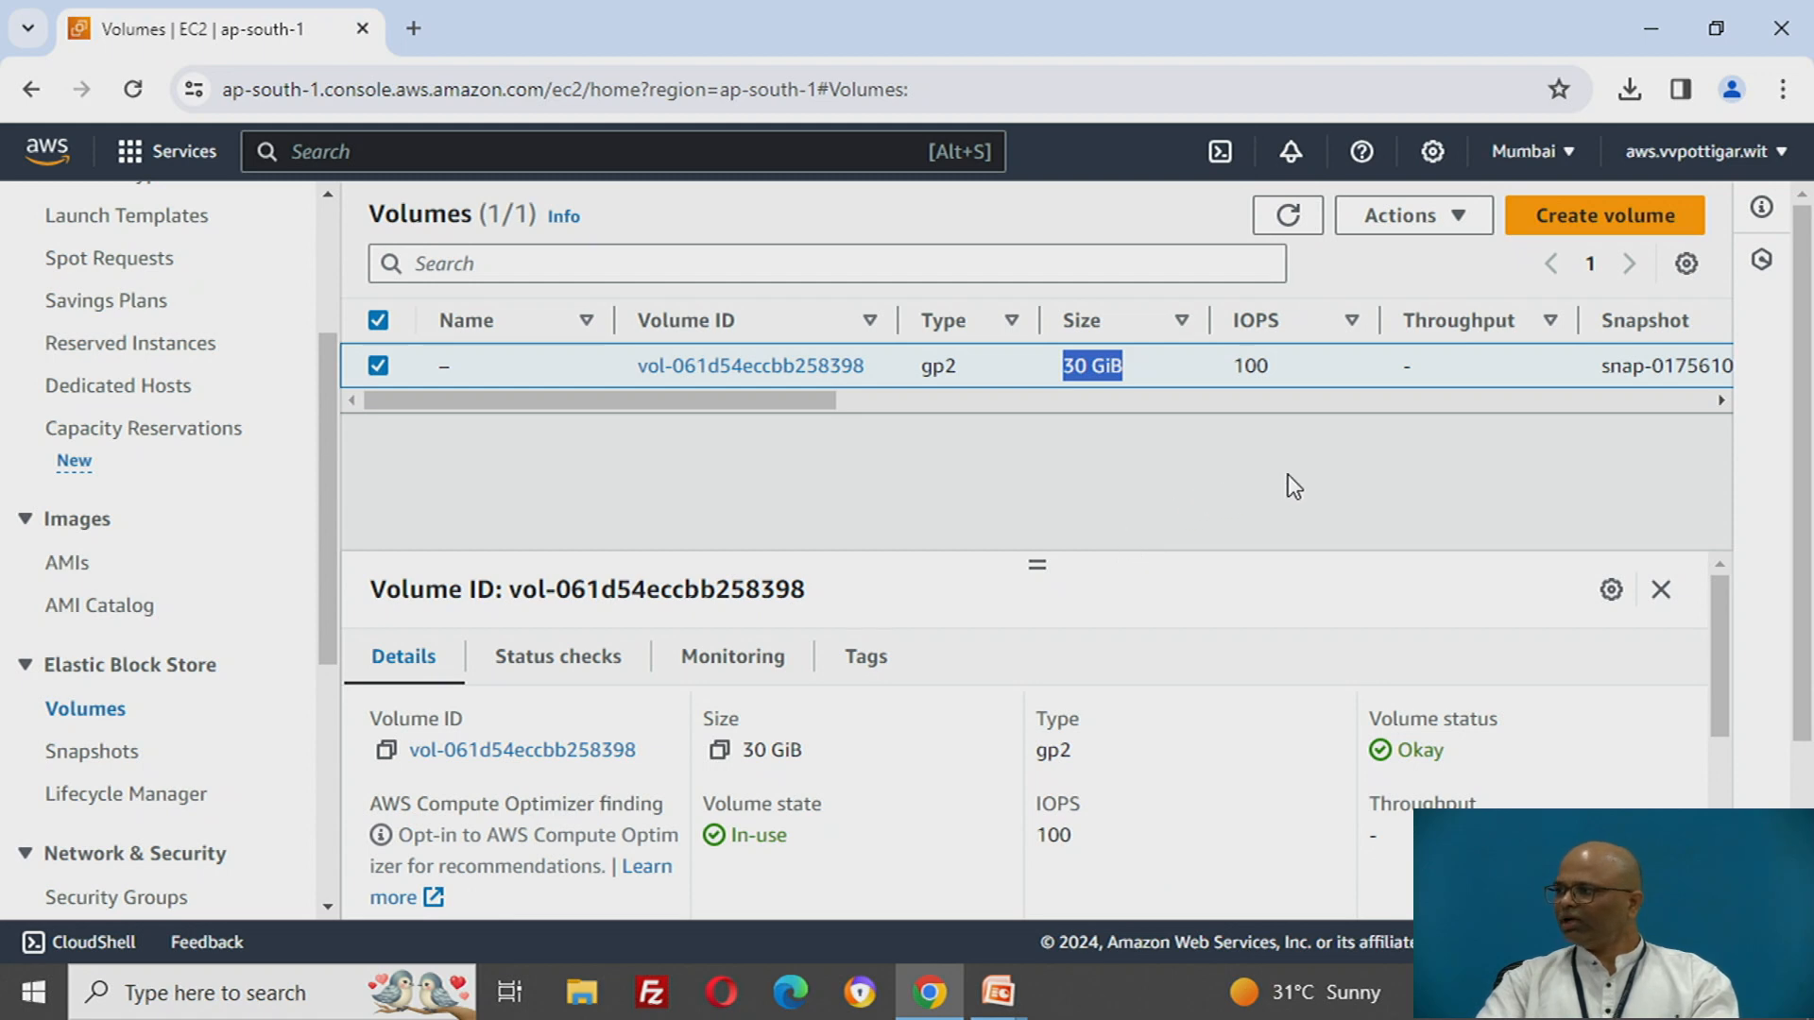
- Start creating a new General Purpose SSD (gp3) volume and set its size to 10 GiB
left_click(1564, 223)
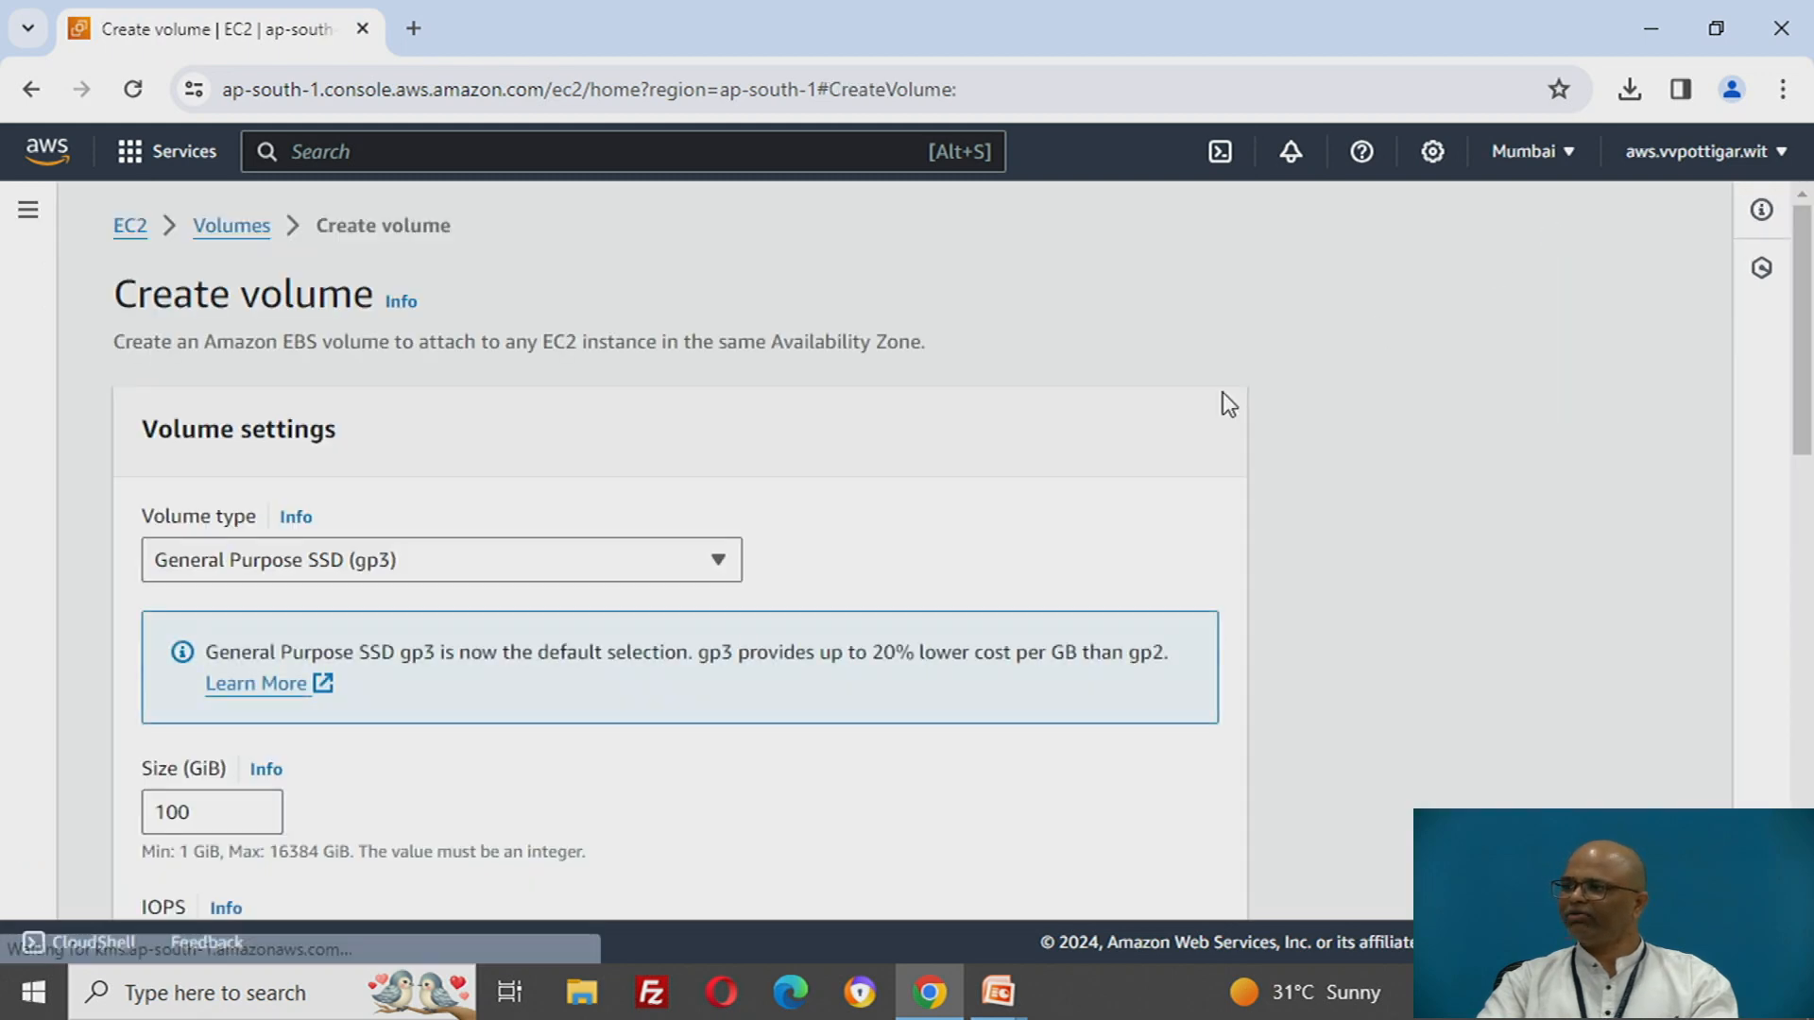
scroll(960, 496, "down", 1)
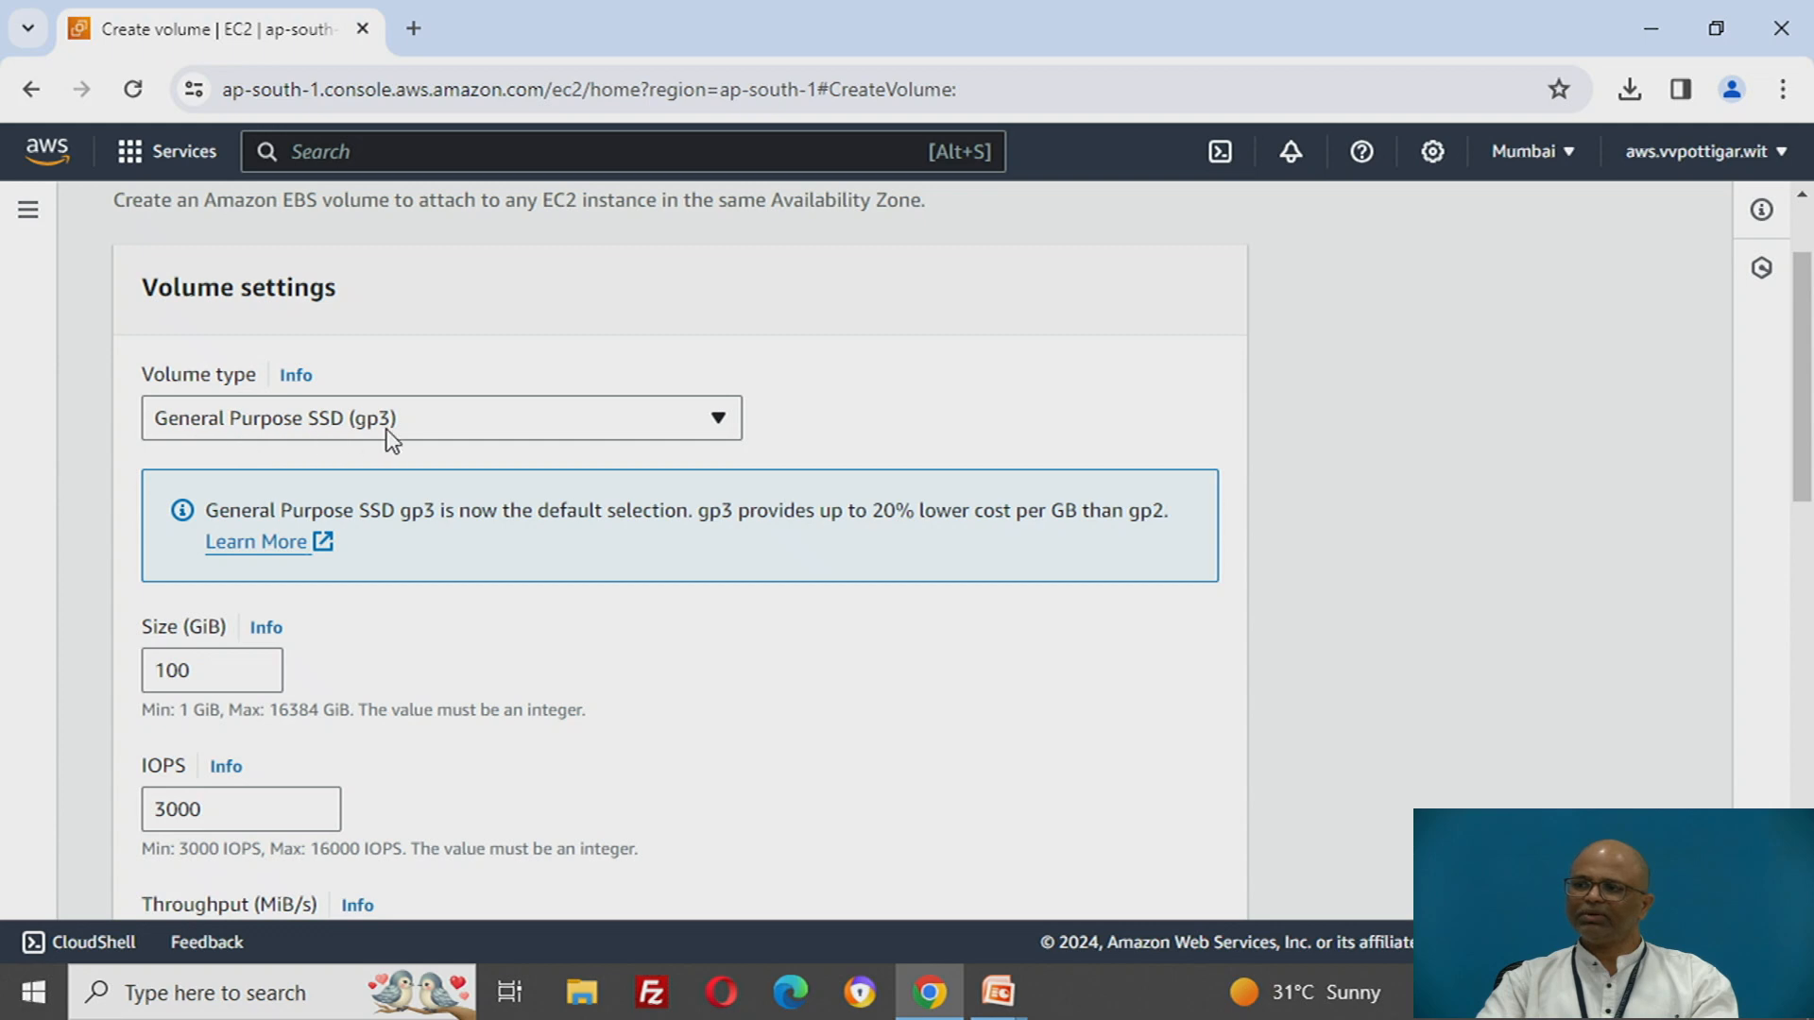
scroll(393, 439, "down", 1)
left_click(224, 526)
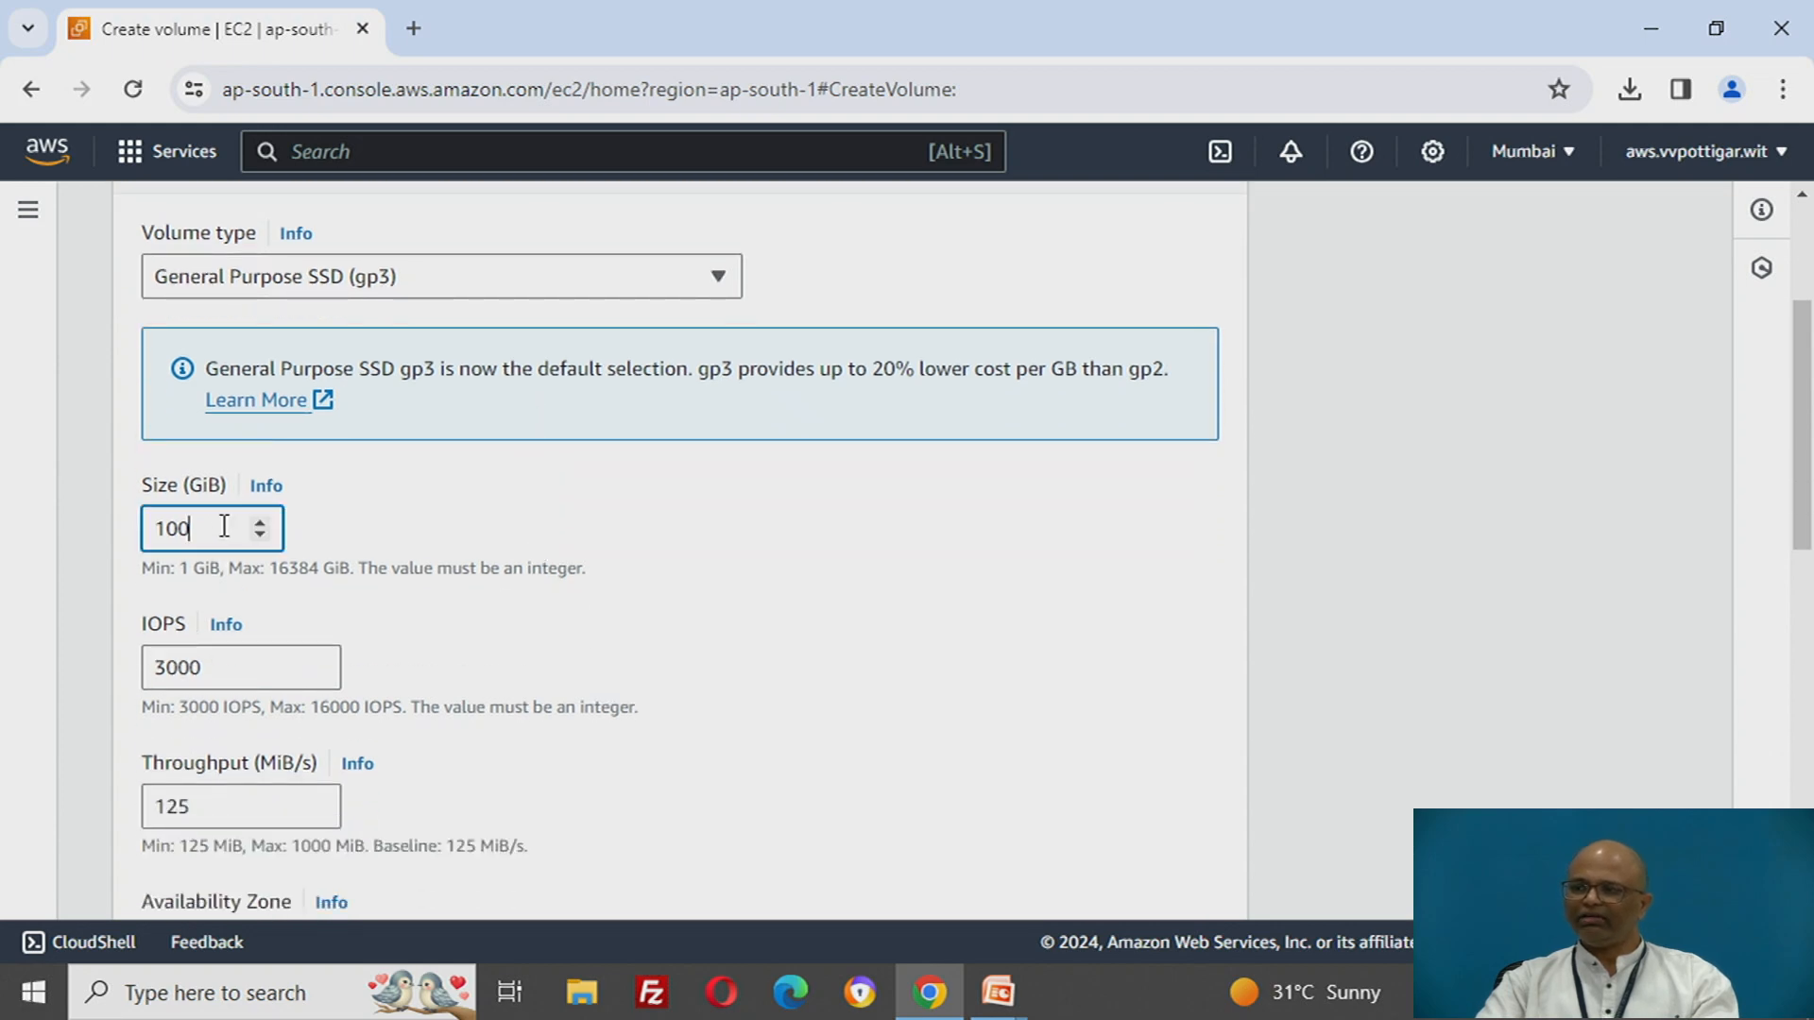
key("BackSpace")
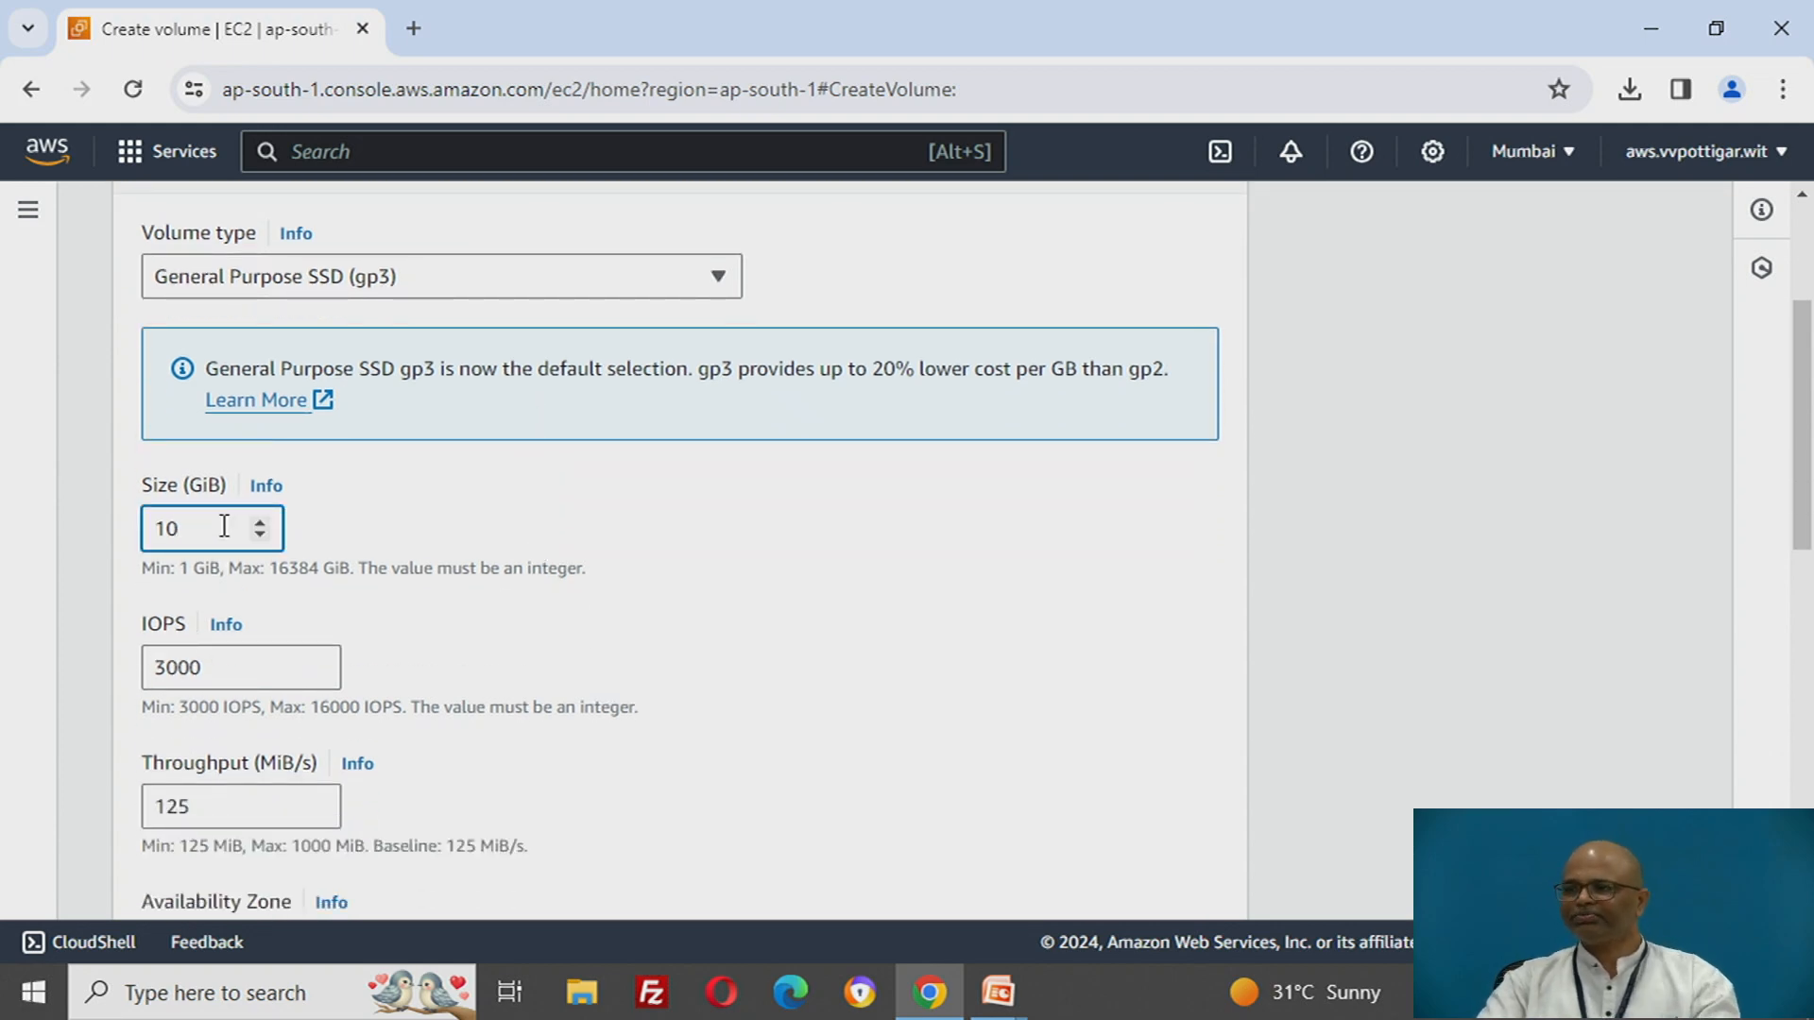
- Review the remaining settings, keep Availability Zone ap-south-1a with no snapshot, encryption or tags, and create the volume
scroll(503, 508, "down", 2)
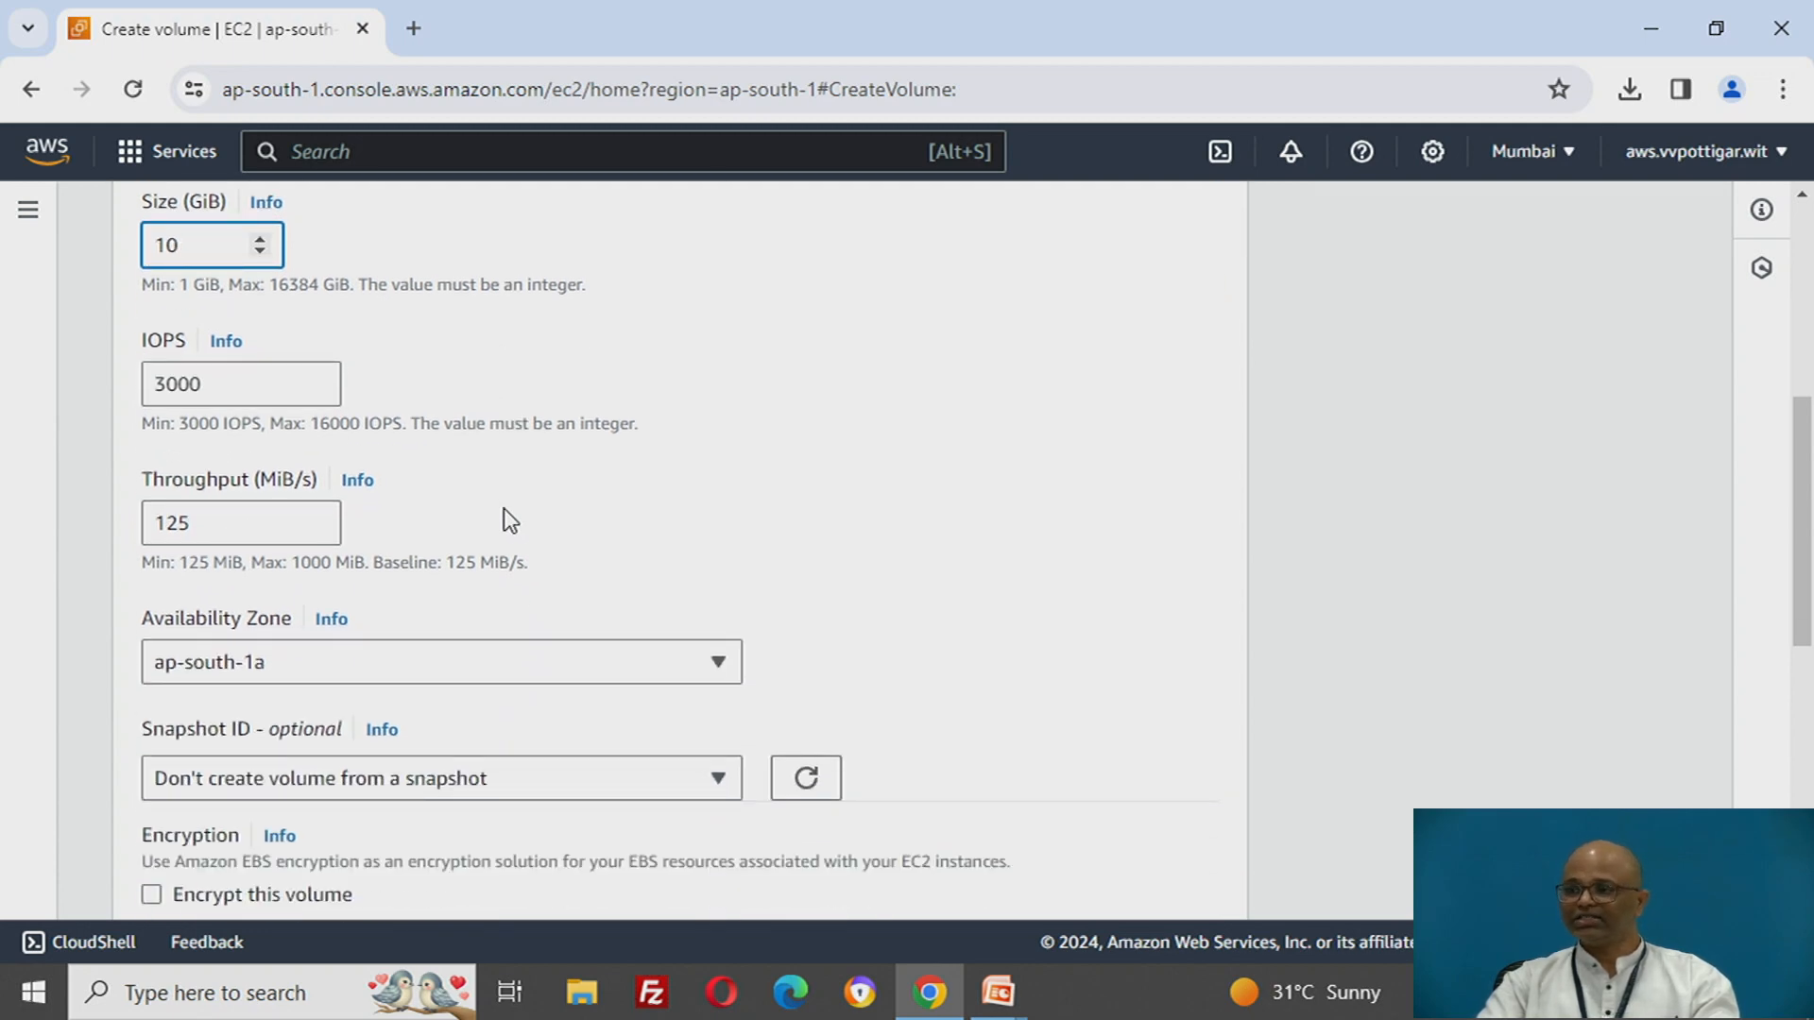
scroll(503, 508, "down", 1)
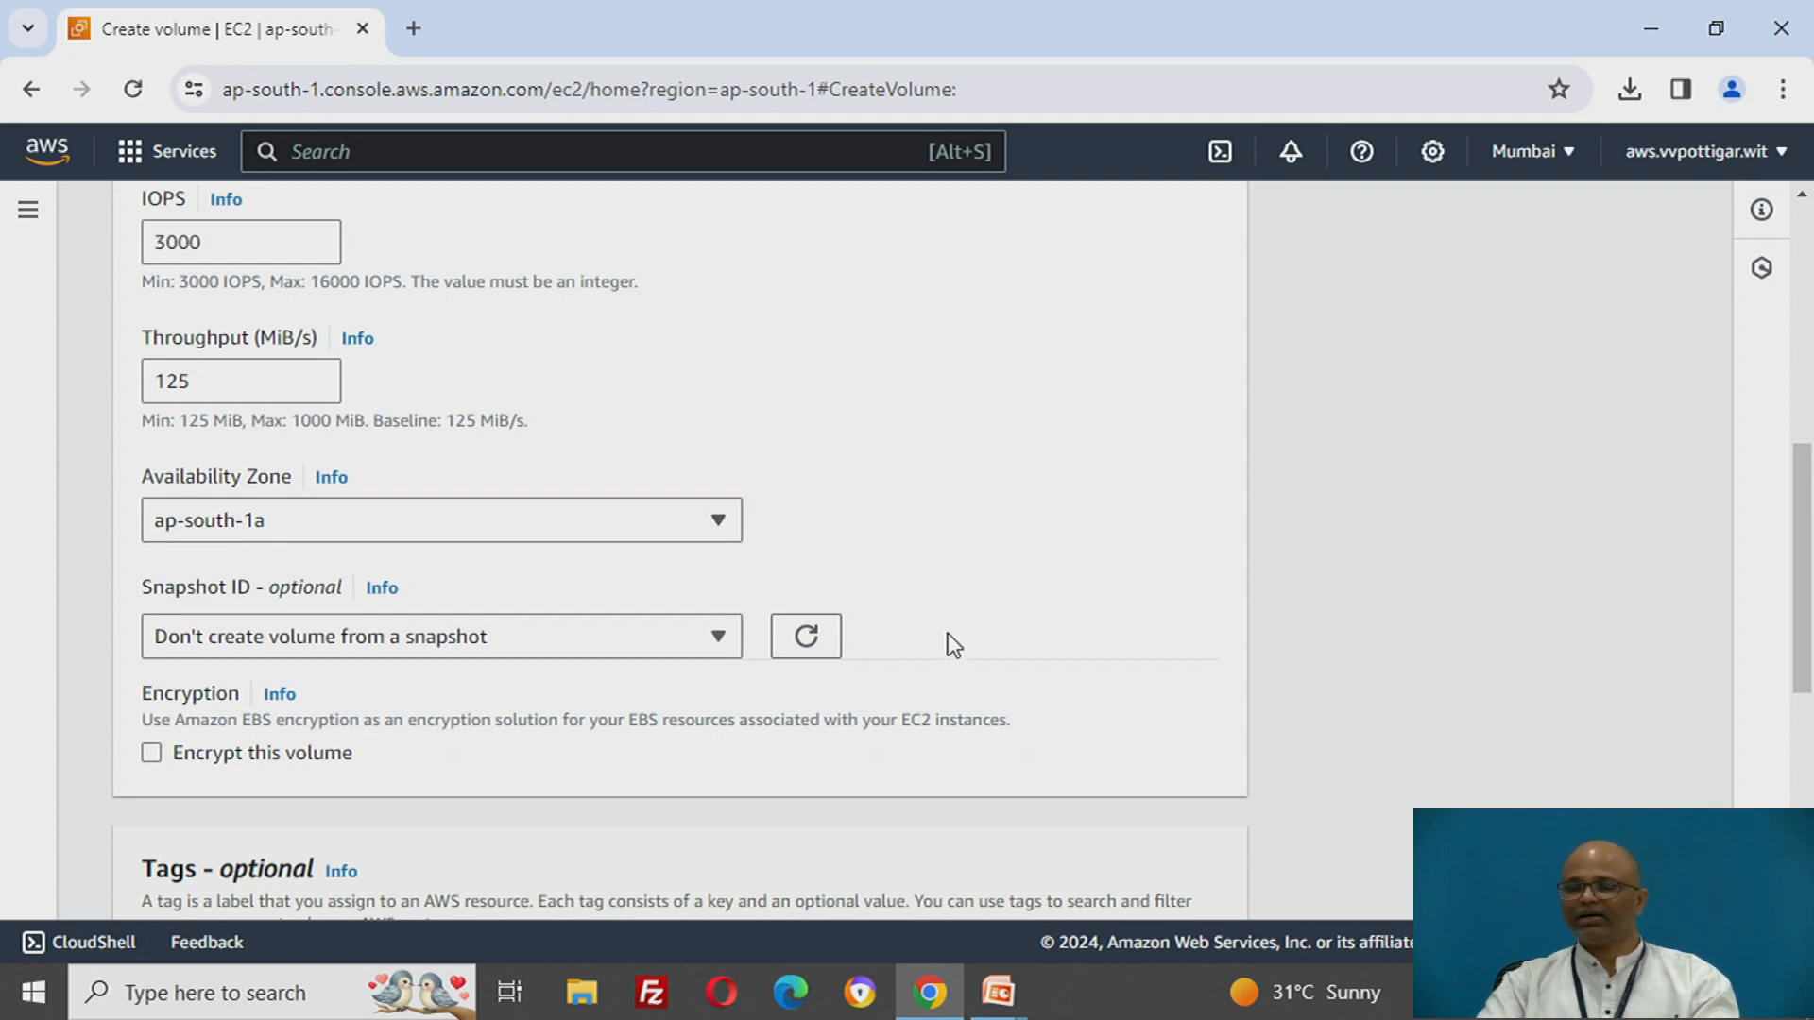
scroll(949, 635, "down", 3)
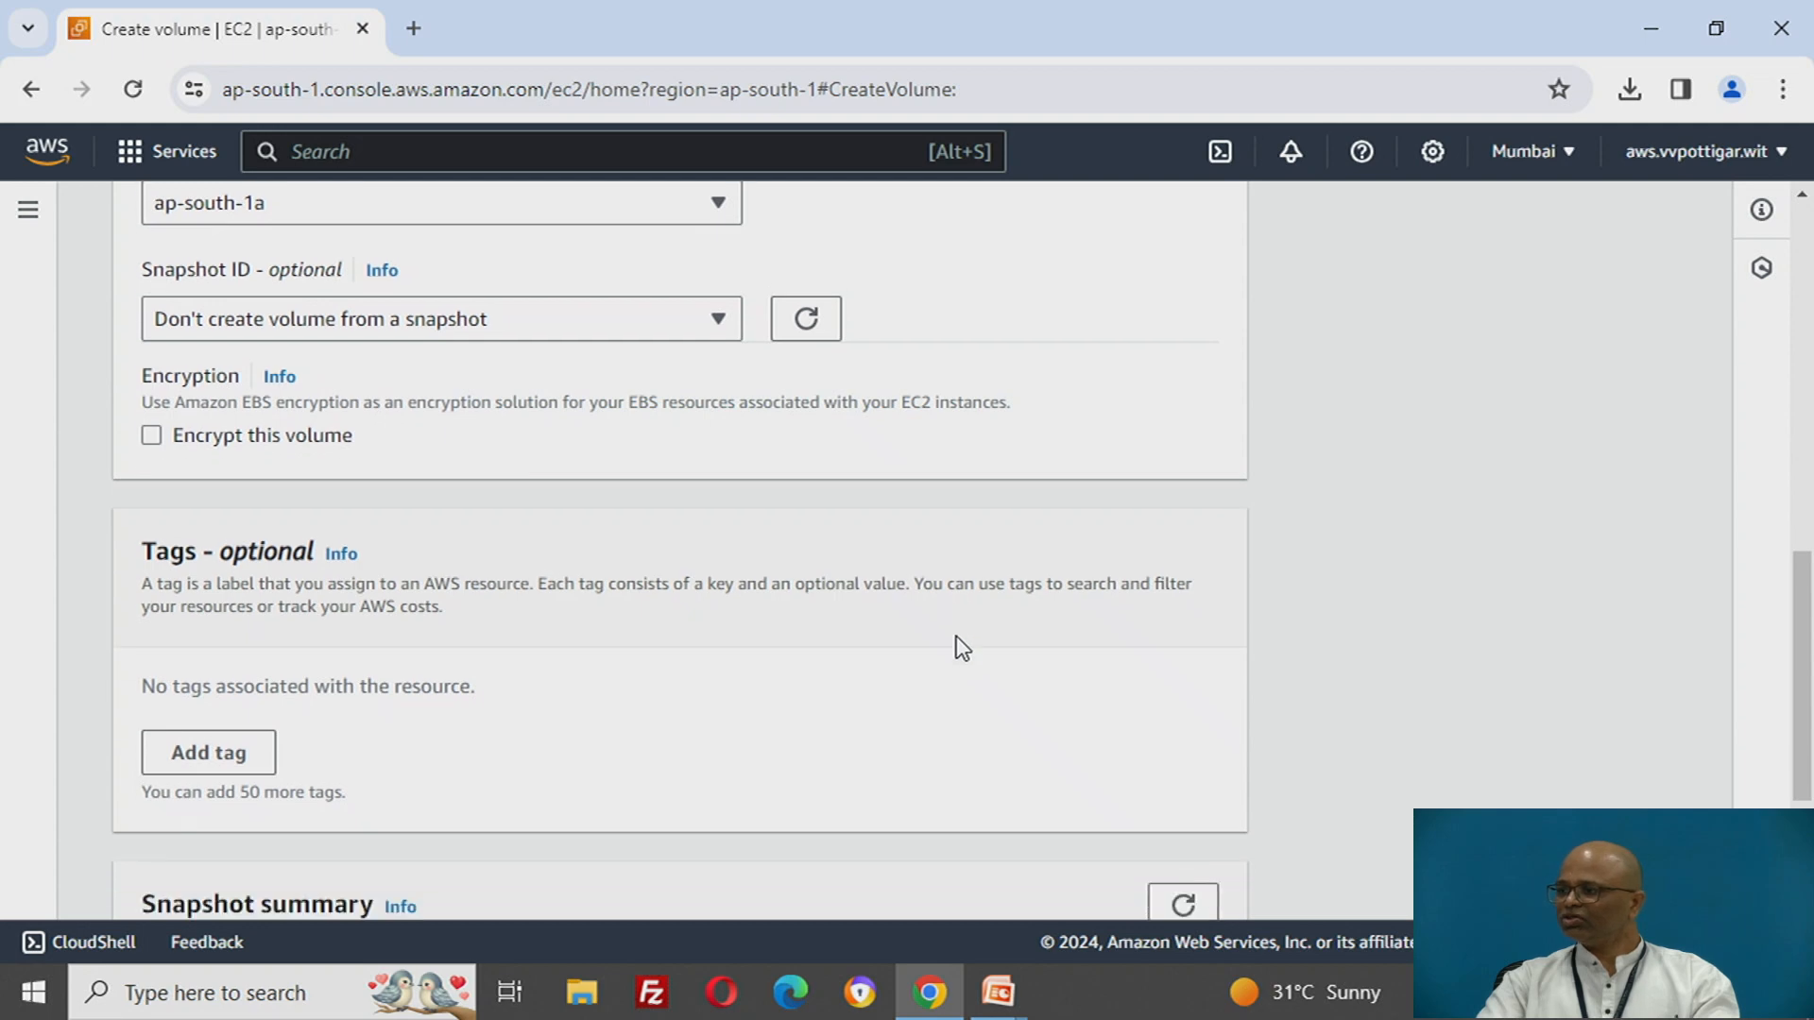
scroll(955, 633, "down", 3)
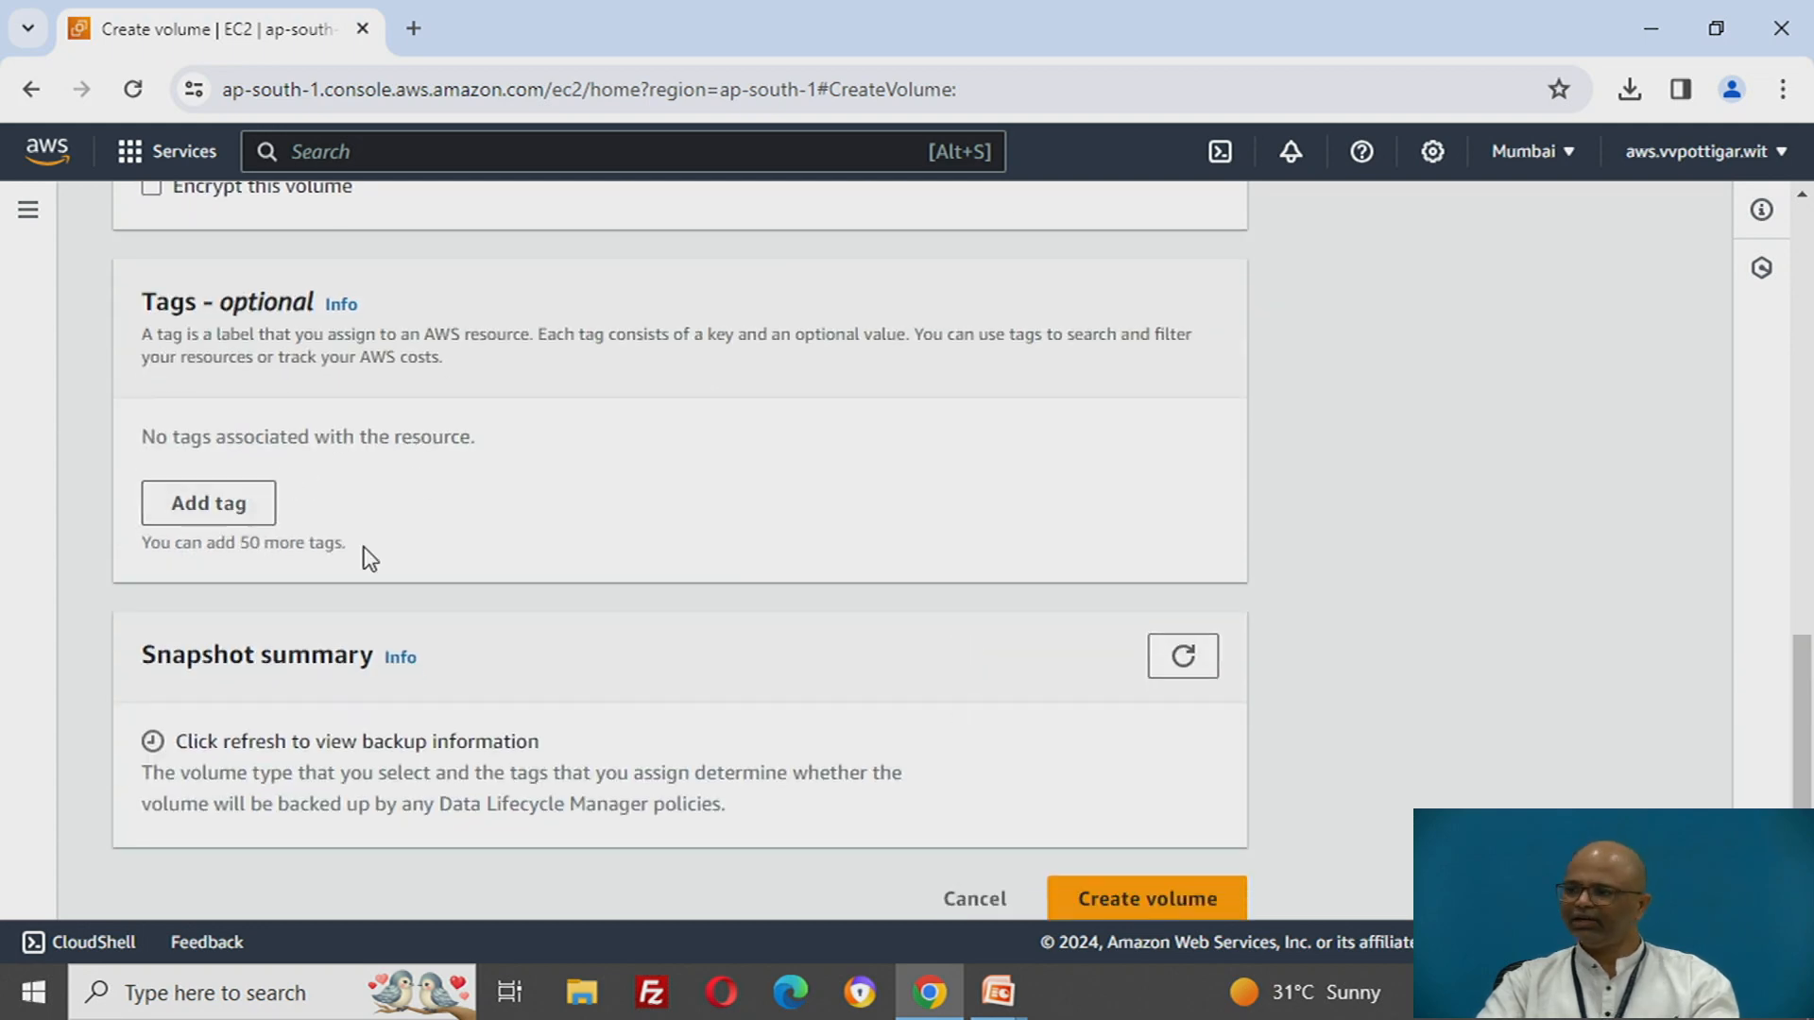
left_click(1117, 910)
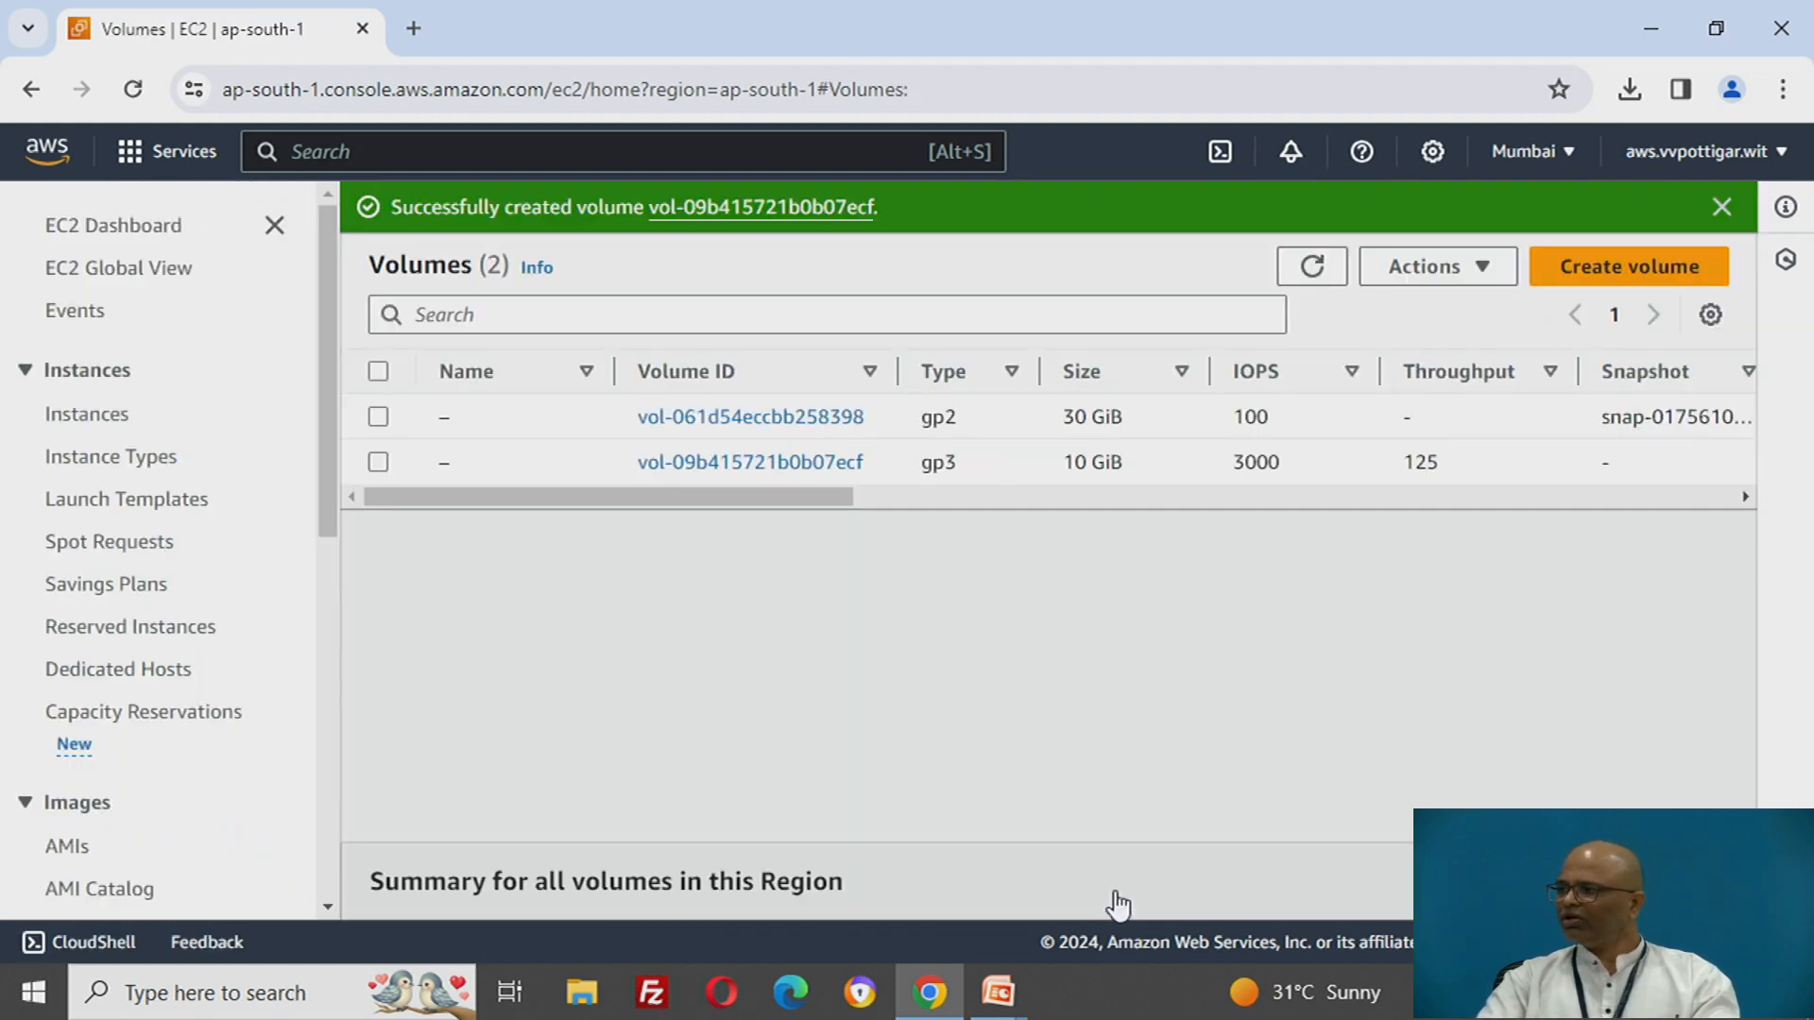
- Select the new 10 GiB gp3 volume and look through the actions offered for it
left_click_drag(1065, 461, 1130, 470)
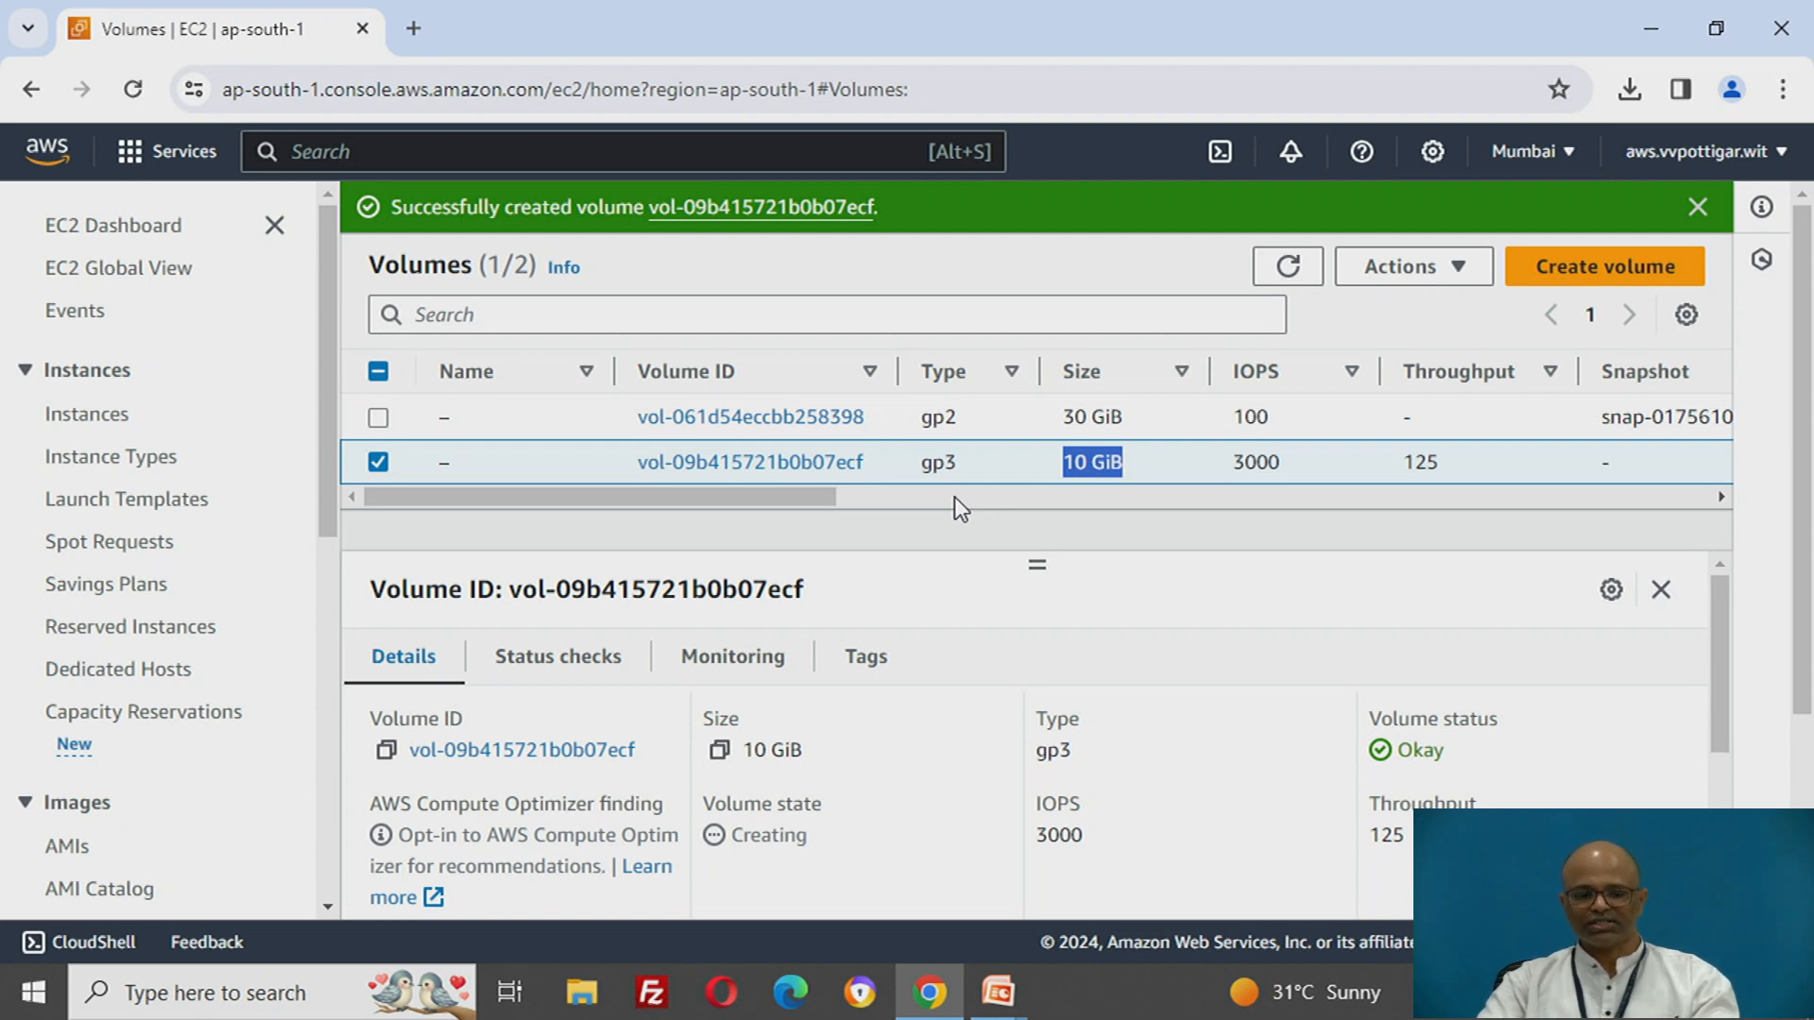
left_click(1412, 274)
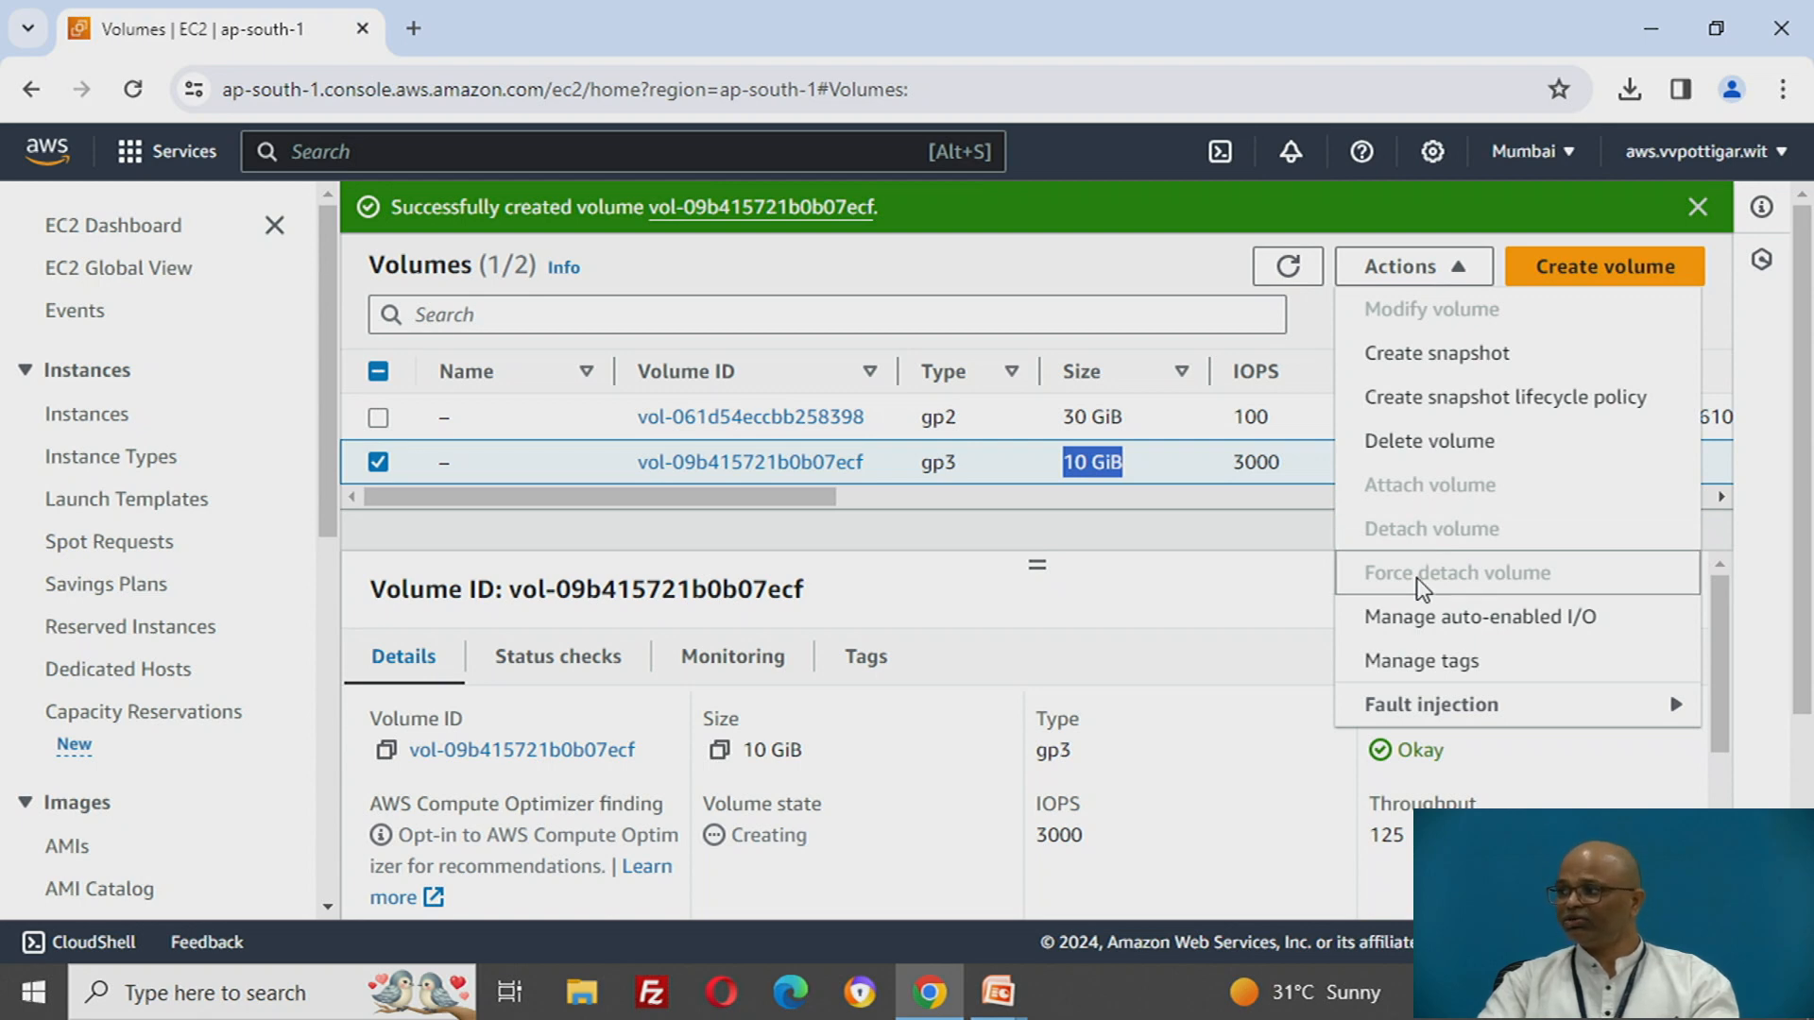
left_click(1226, 595)
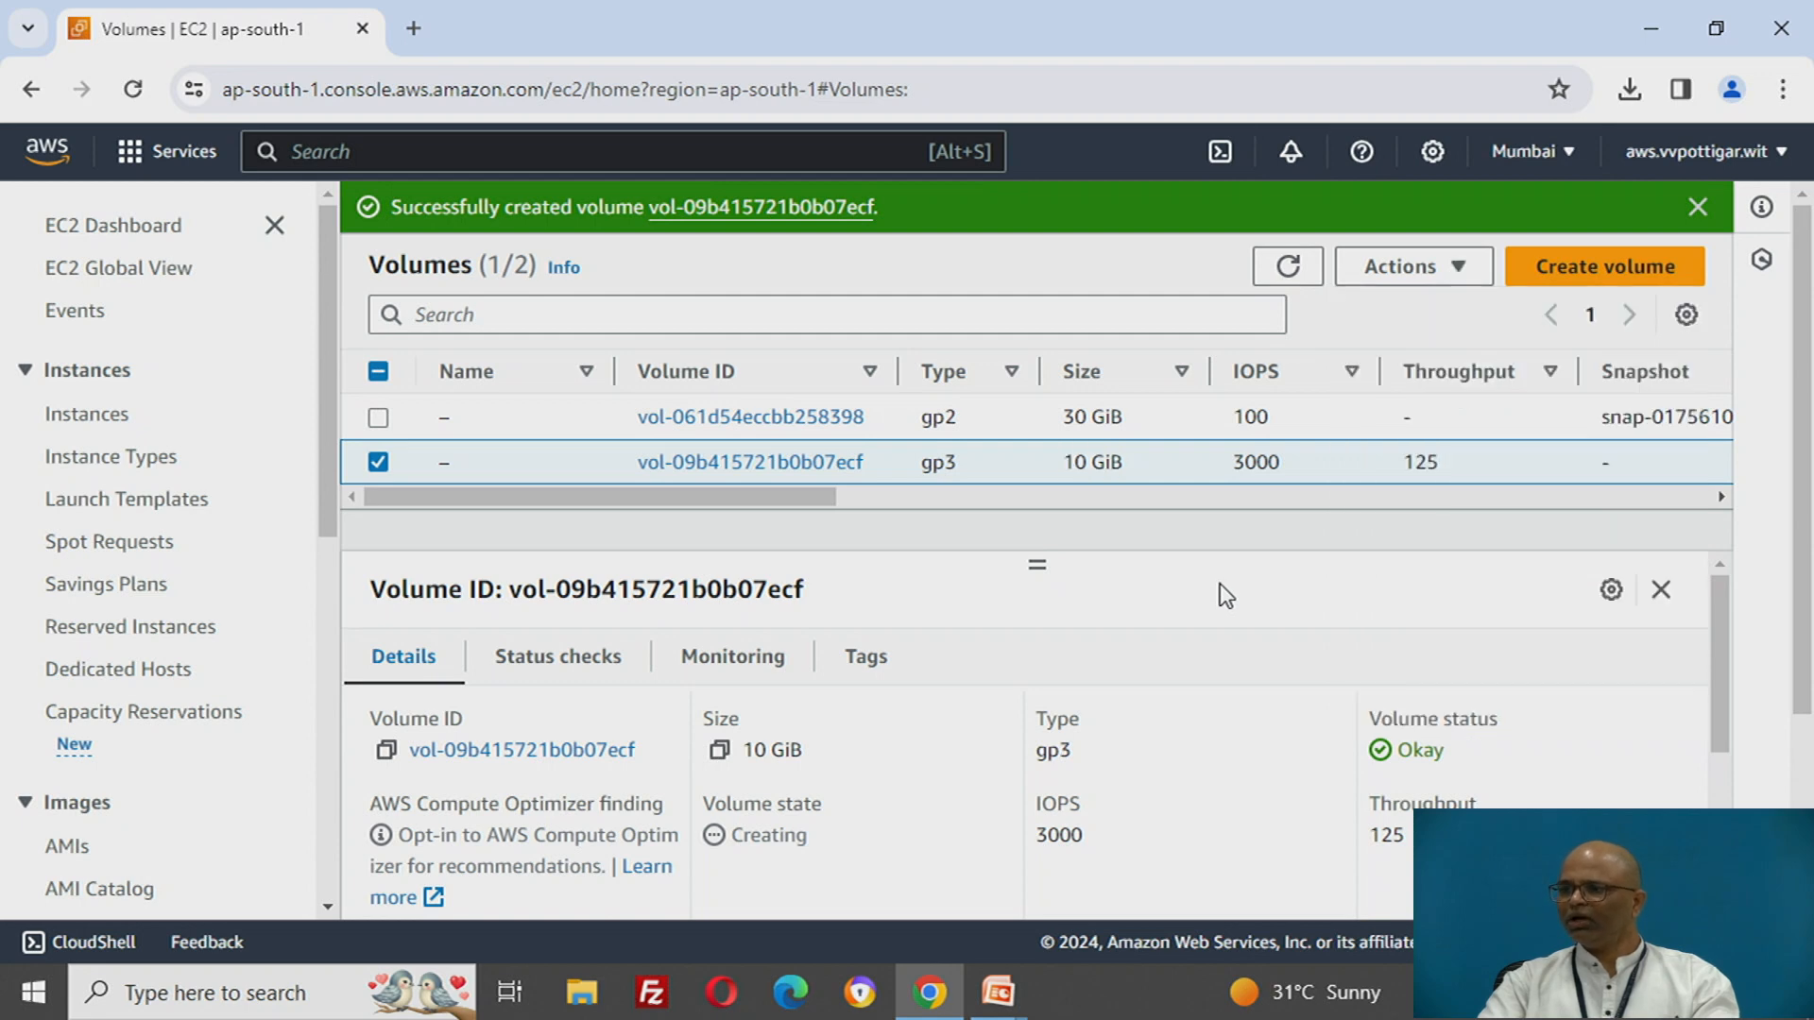
- Open the EC2 instances list in a separate browser tab and switch to it
right_click(111, 420)
left_click(180, 448)
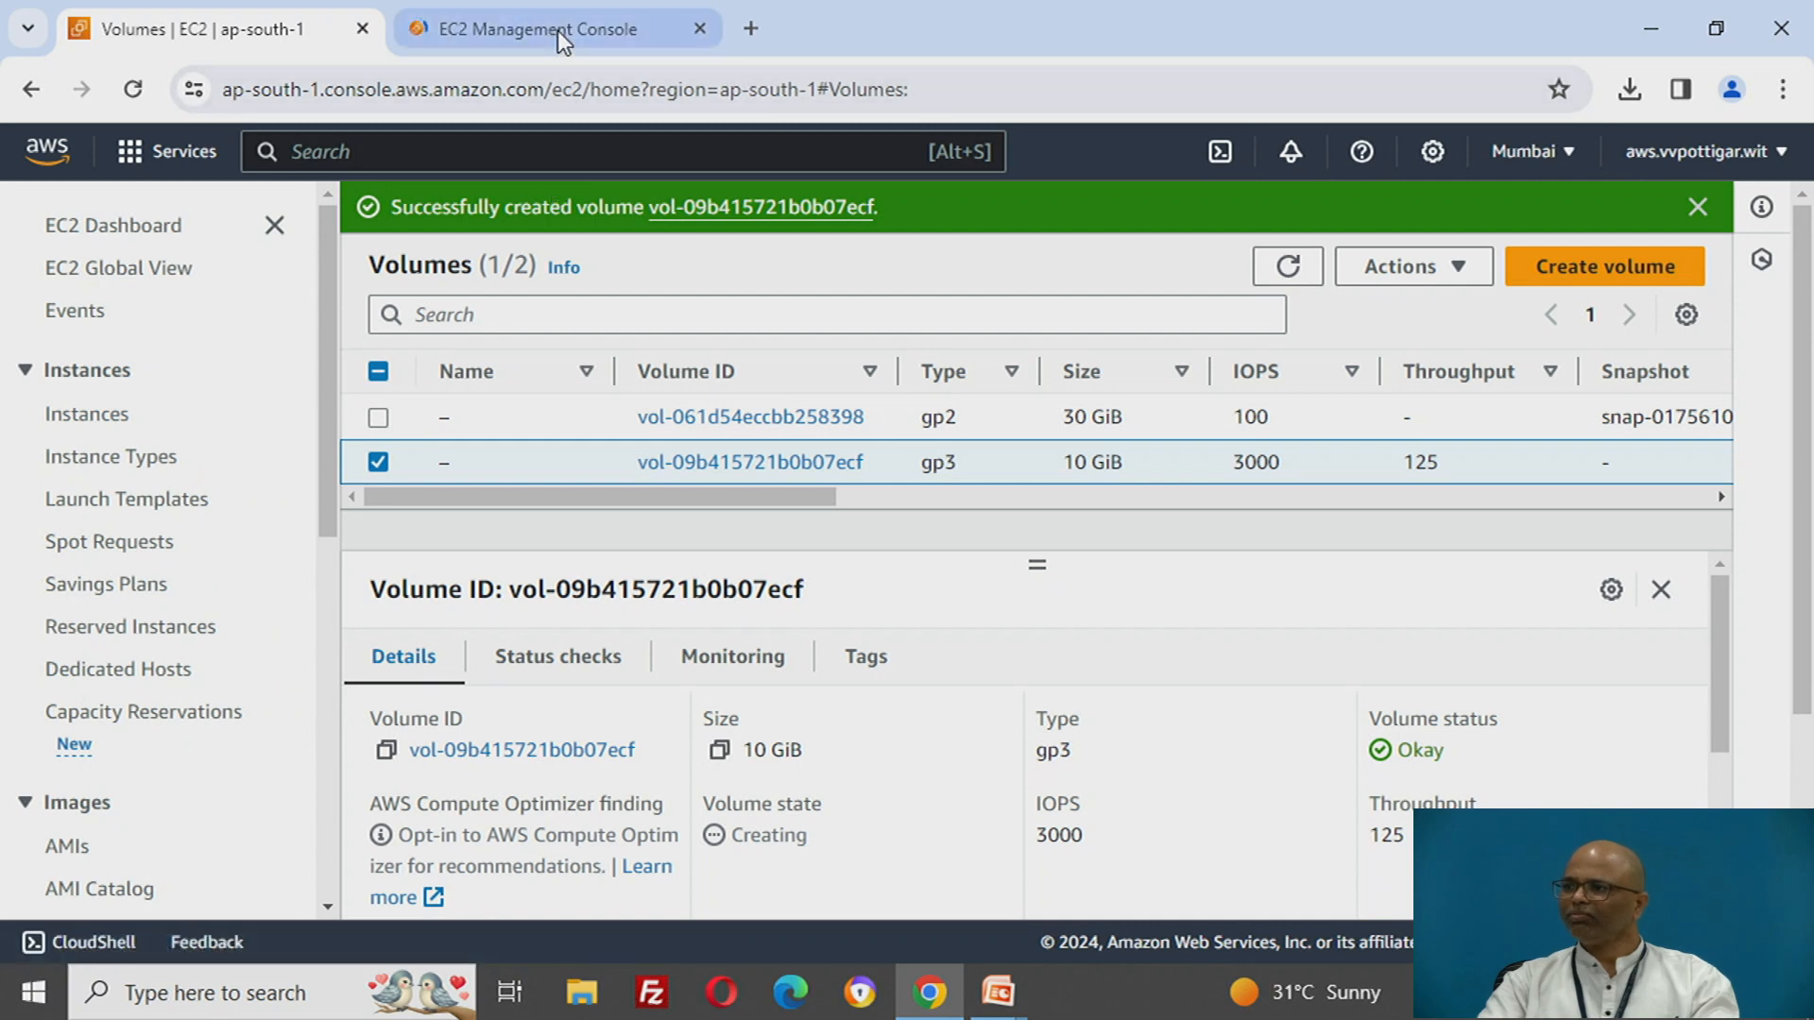
left_click(559, 32)
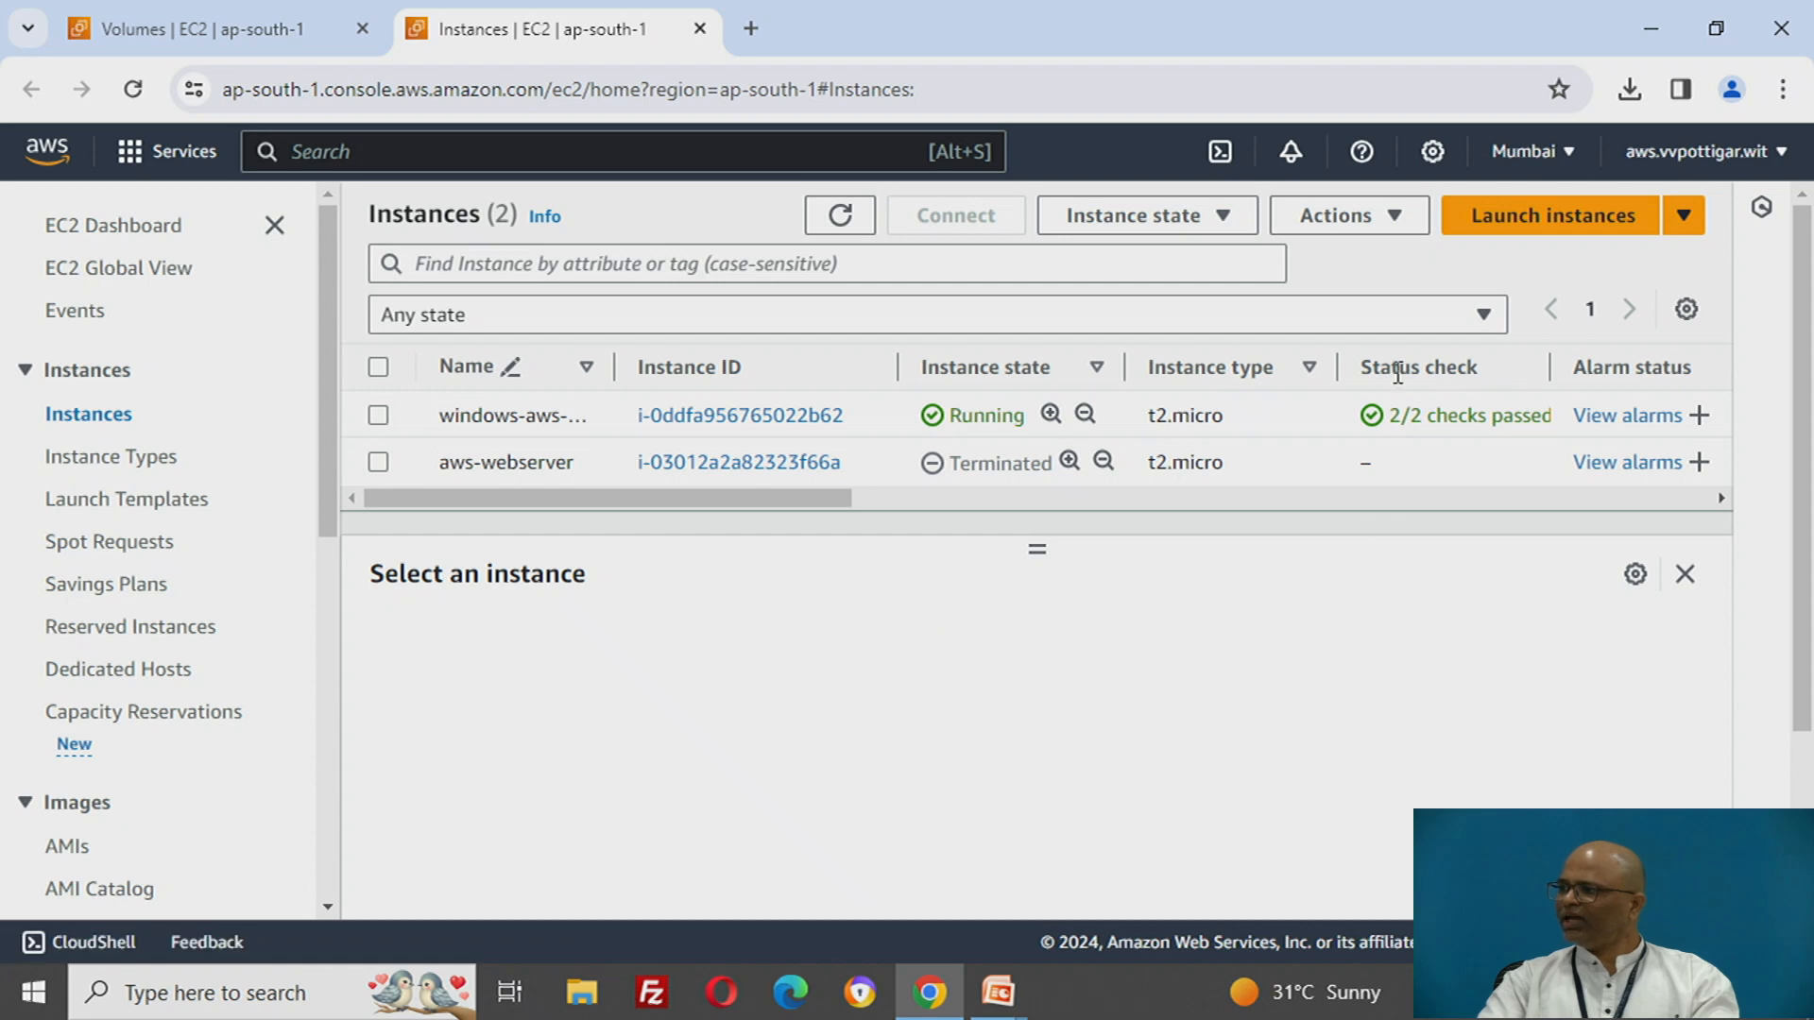
- Select windows-aws-instance, check its status check, and copy its public IPv4 address
left_click_drag(1385, 374, 1540, 416)
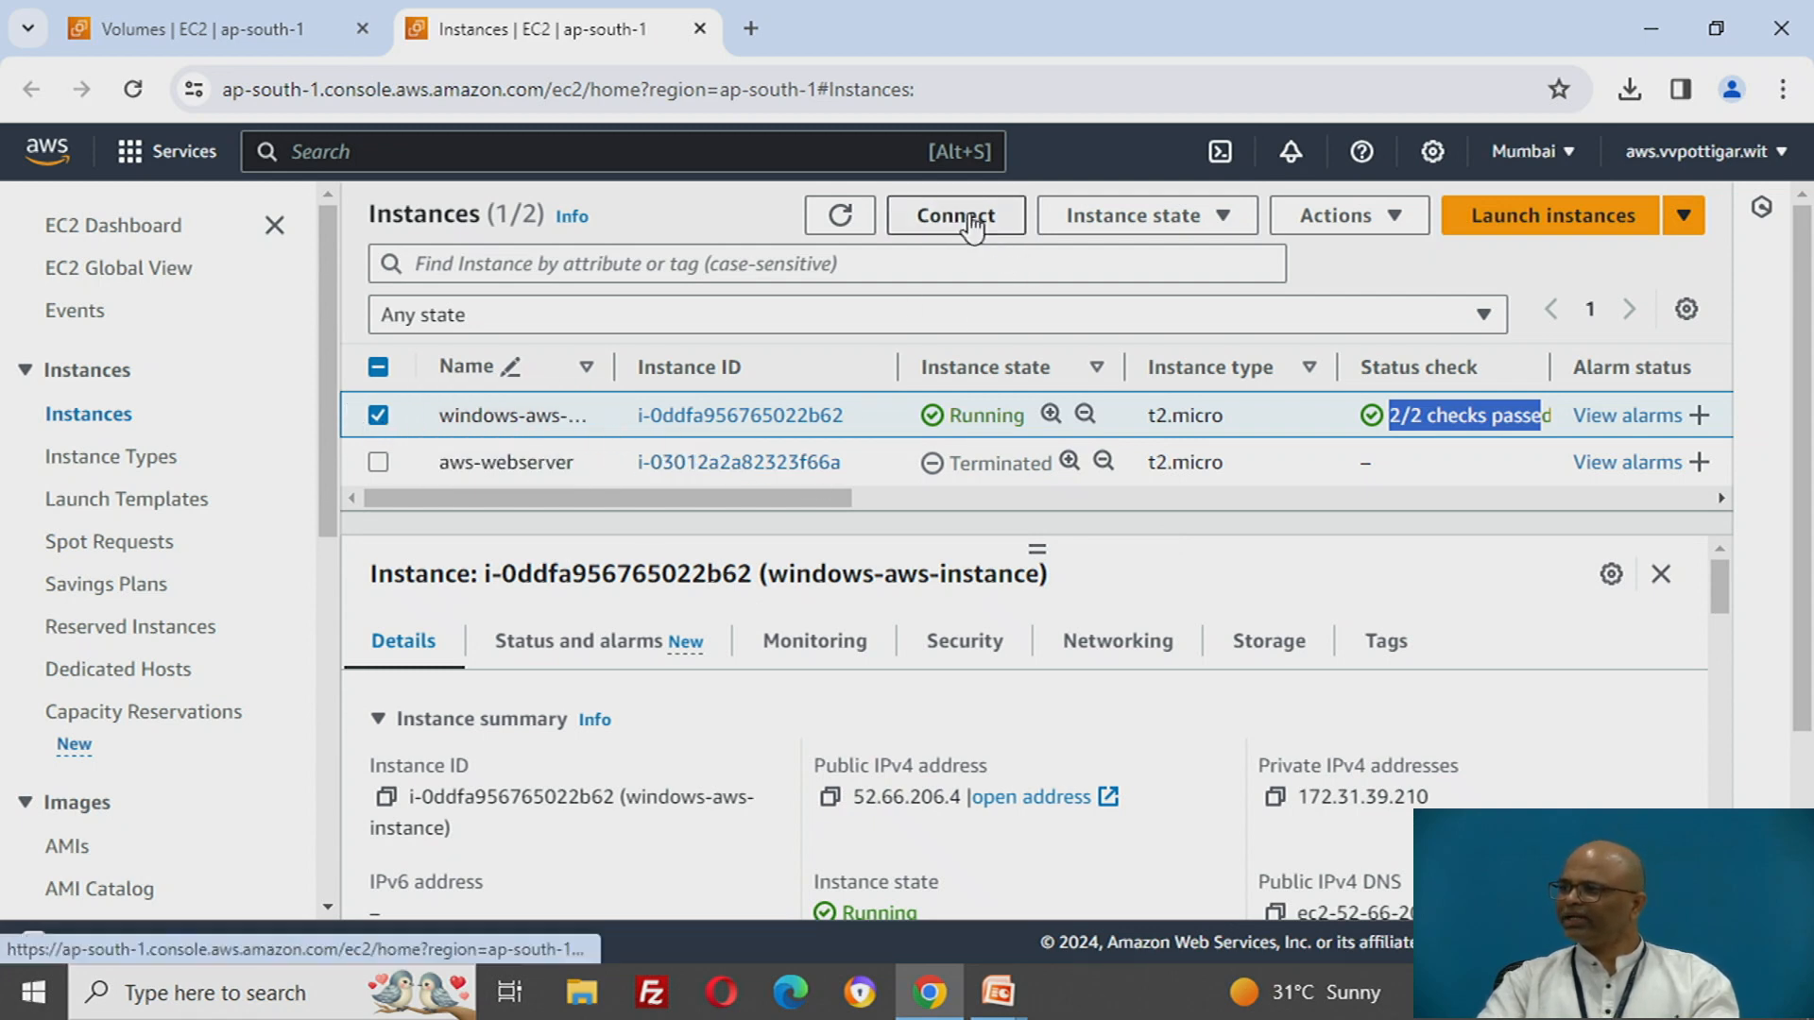
left_click_drag(824, 766, 989, 761)
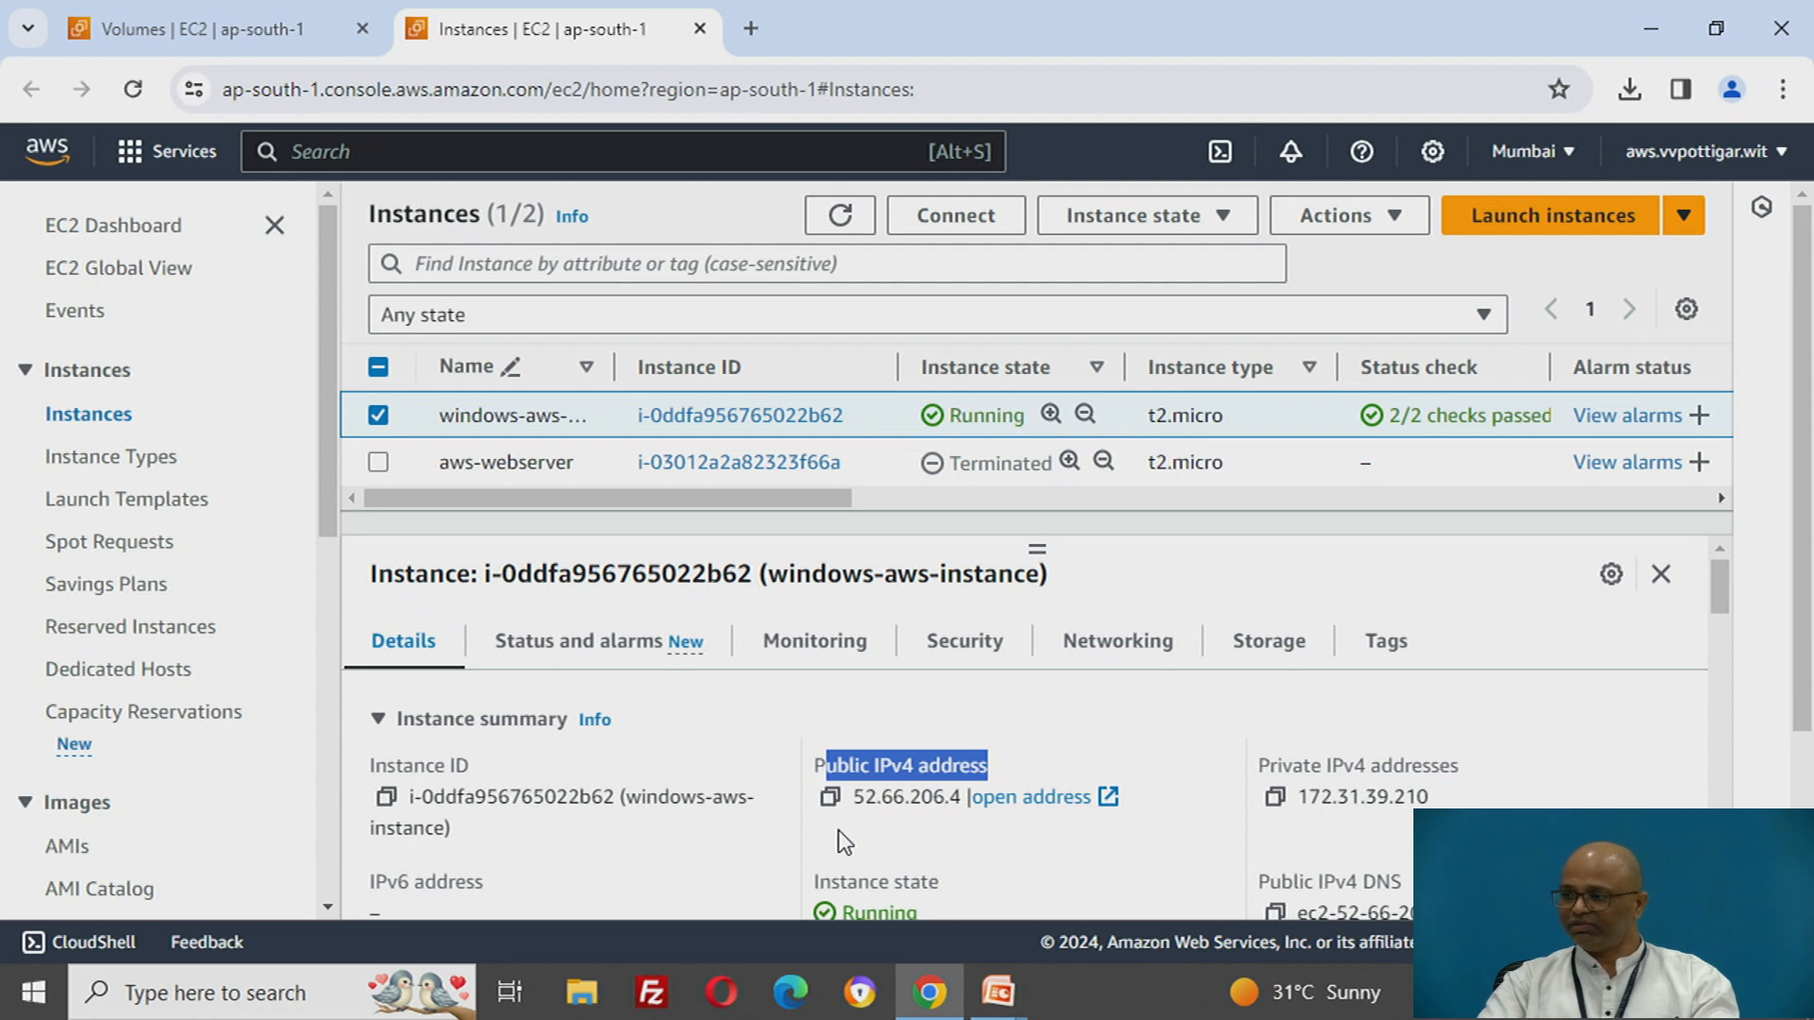
left_click(830, 797)
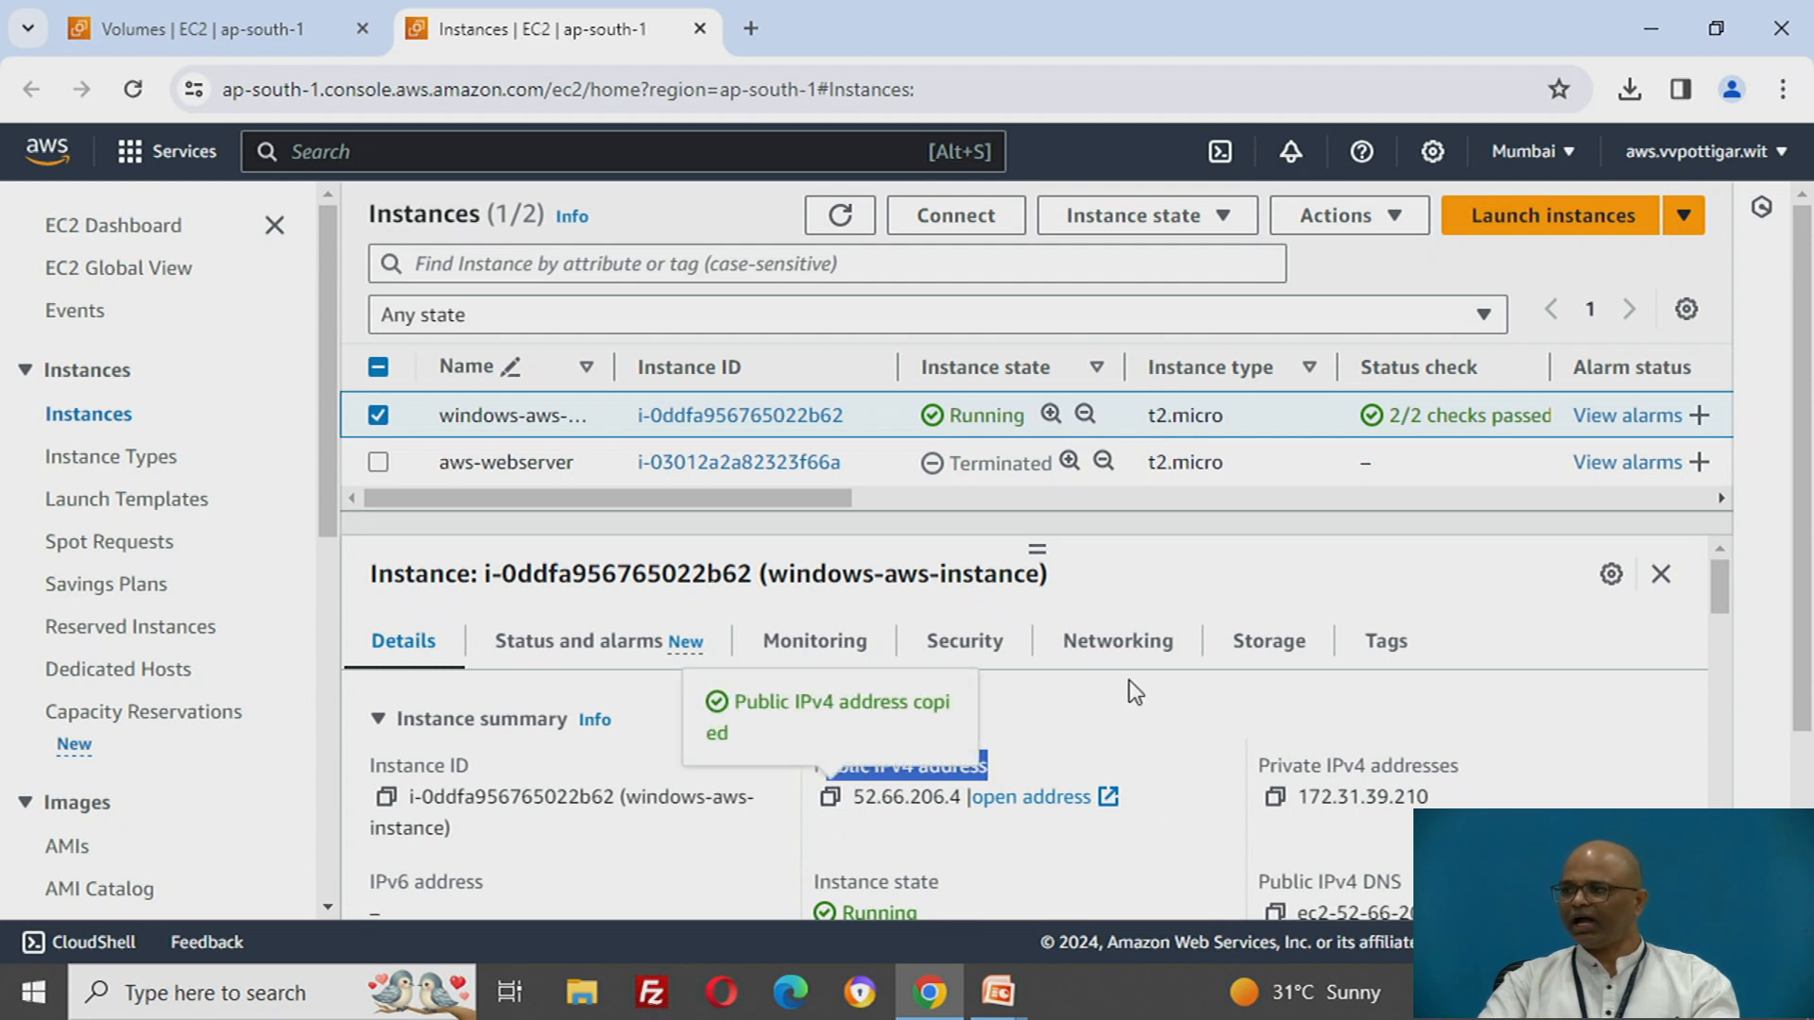
- Open the RDP client connection options for windows-aws-instance and download the remote desktop file
left_click(934, 220)
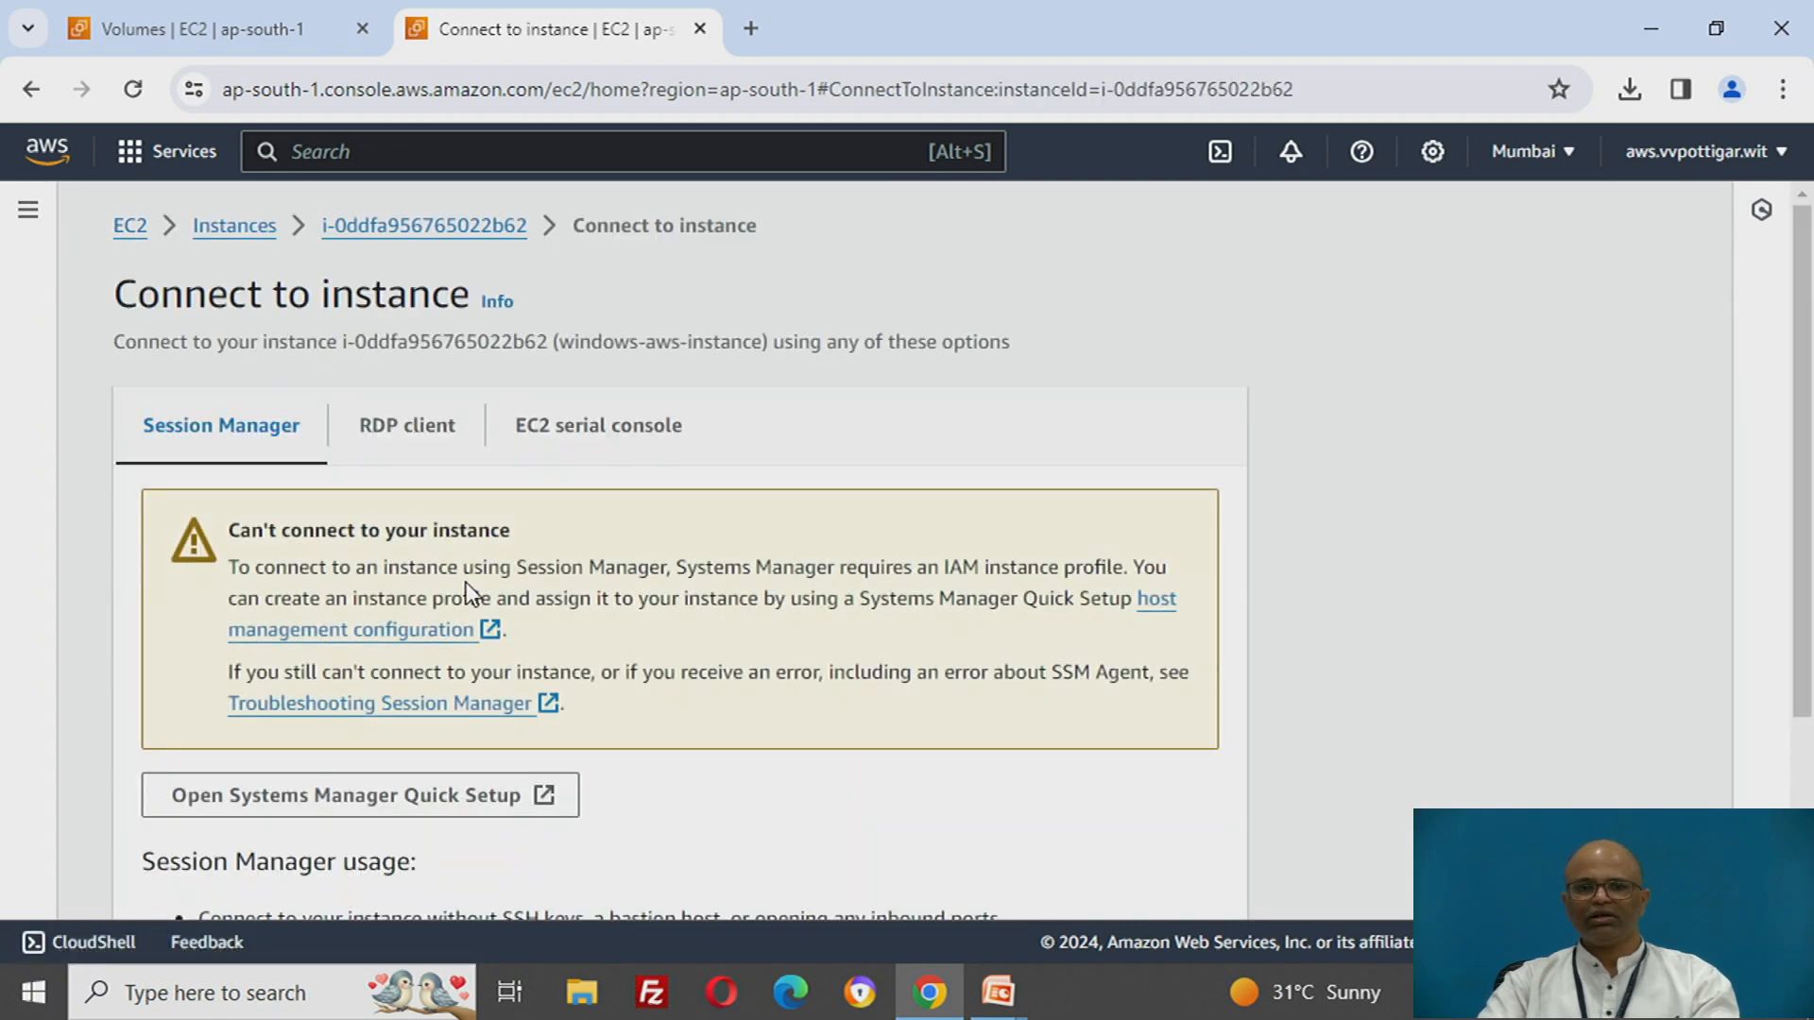
left_click(414, 432)
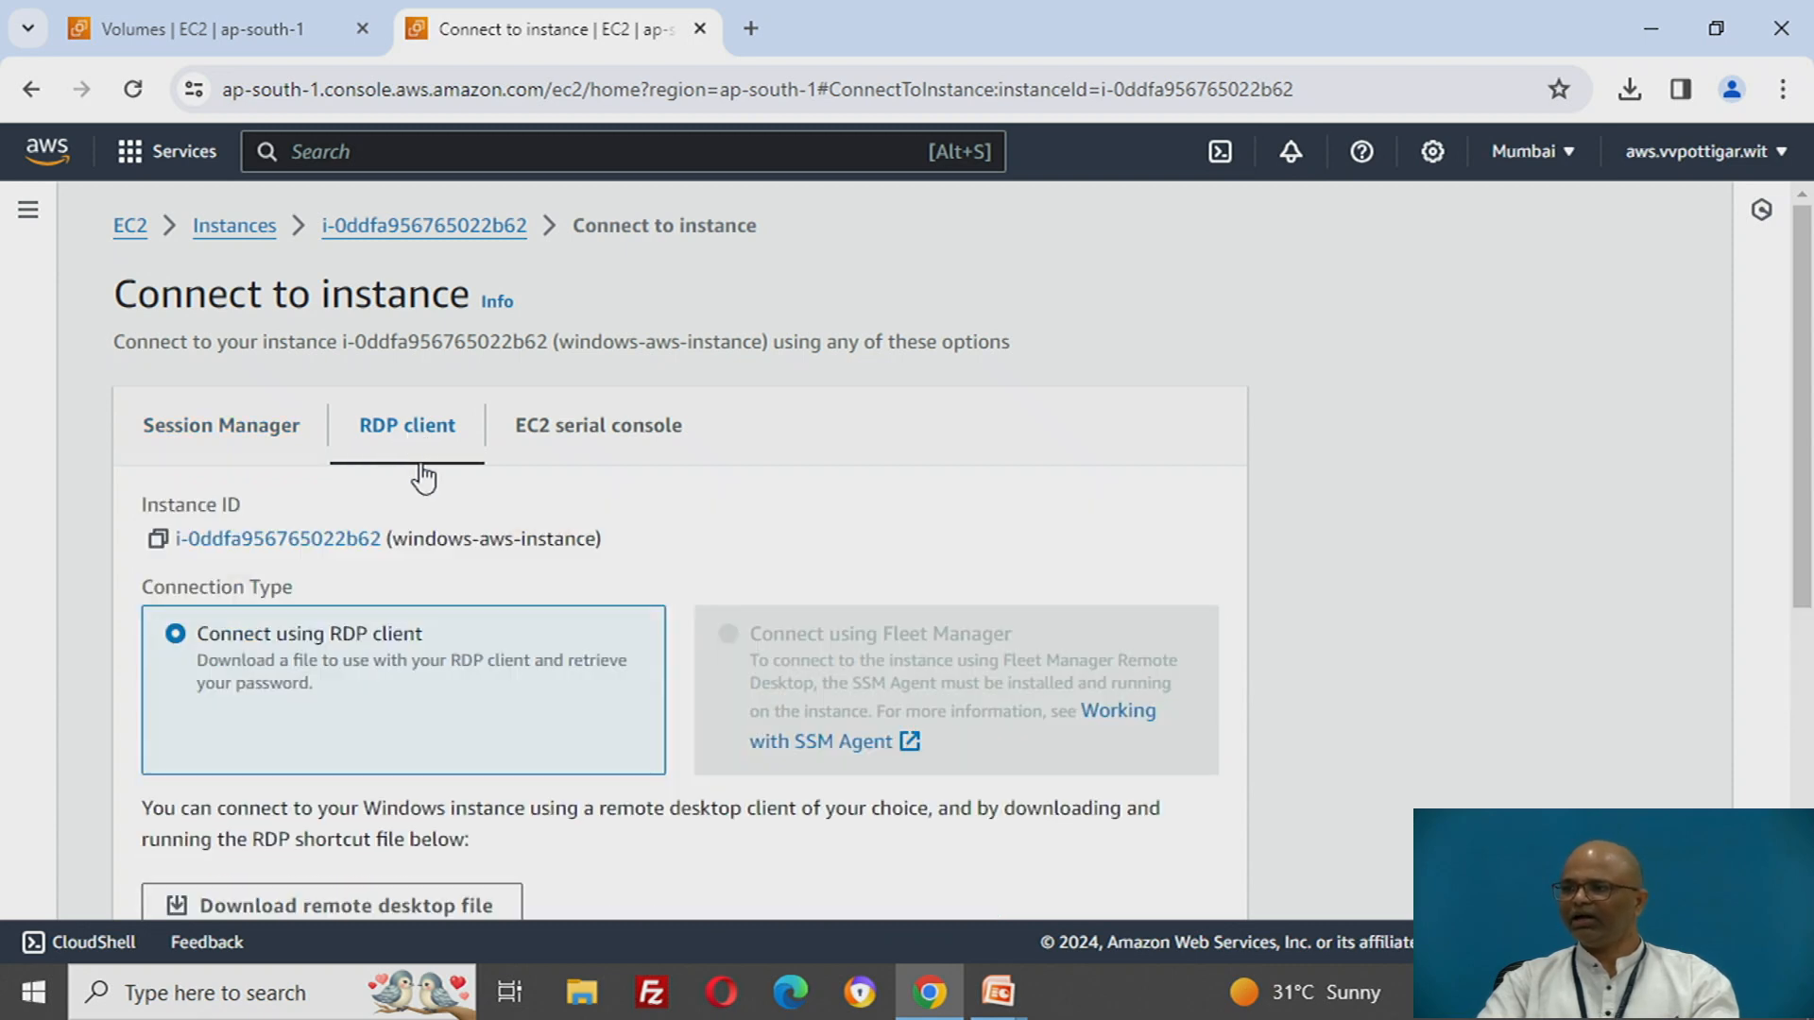
scroll(749, 579, "down", 3)
scroll(750, 570, "down", 2)
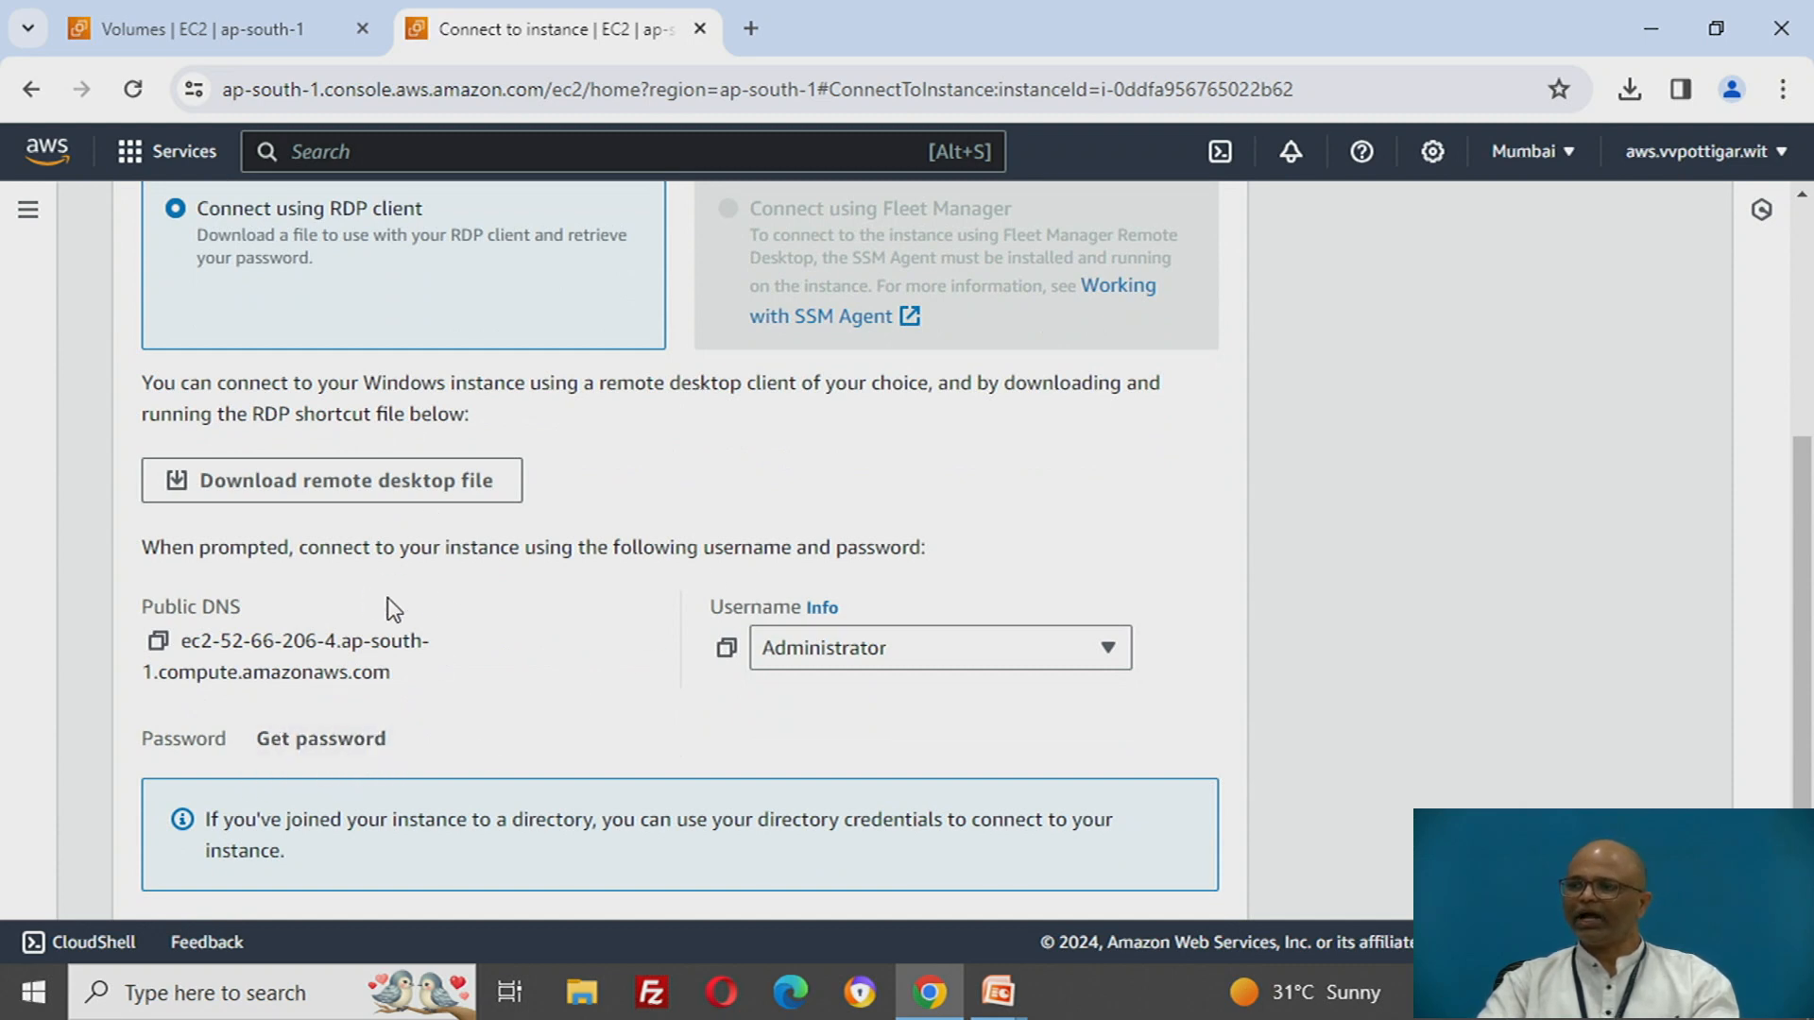
scroll(489, 650, "up", 2)
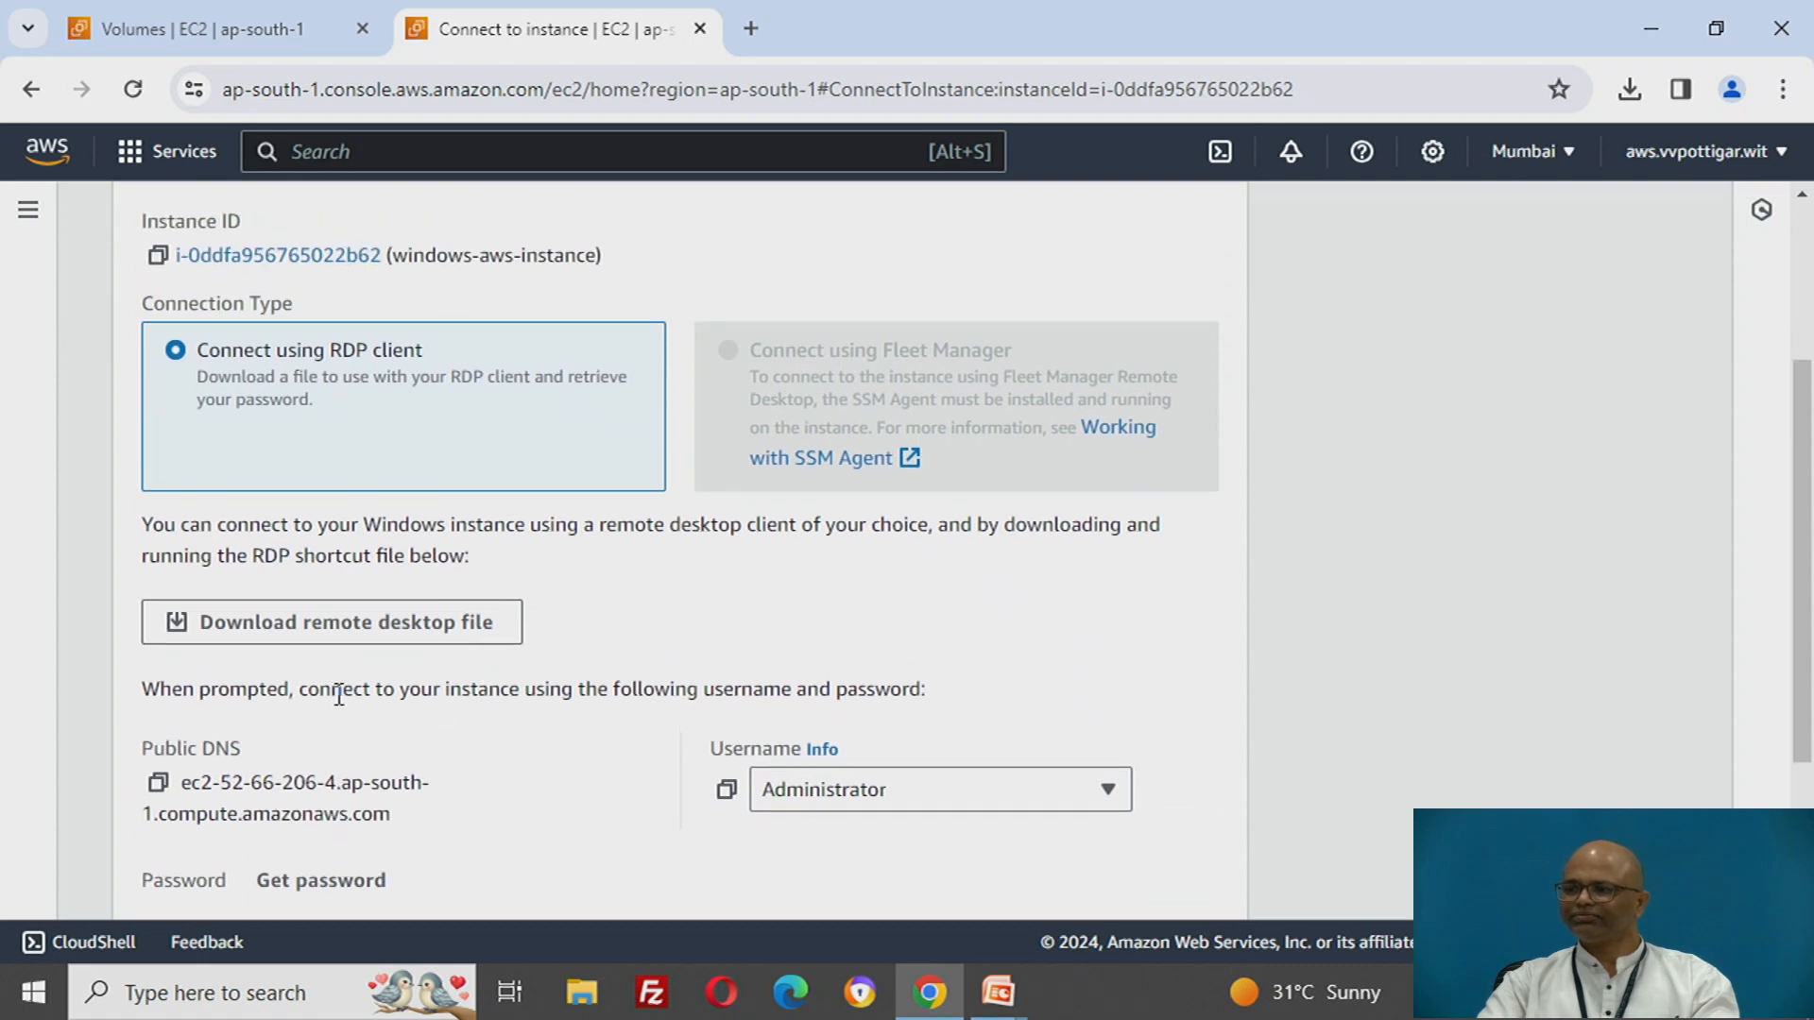
left_click(360, 643)
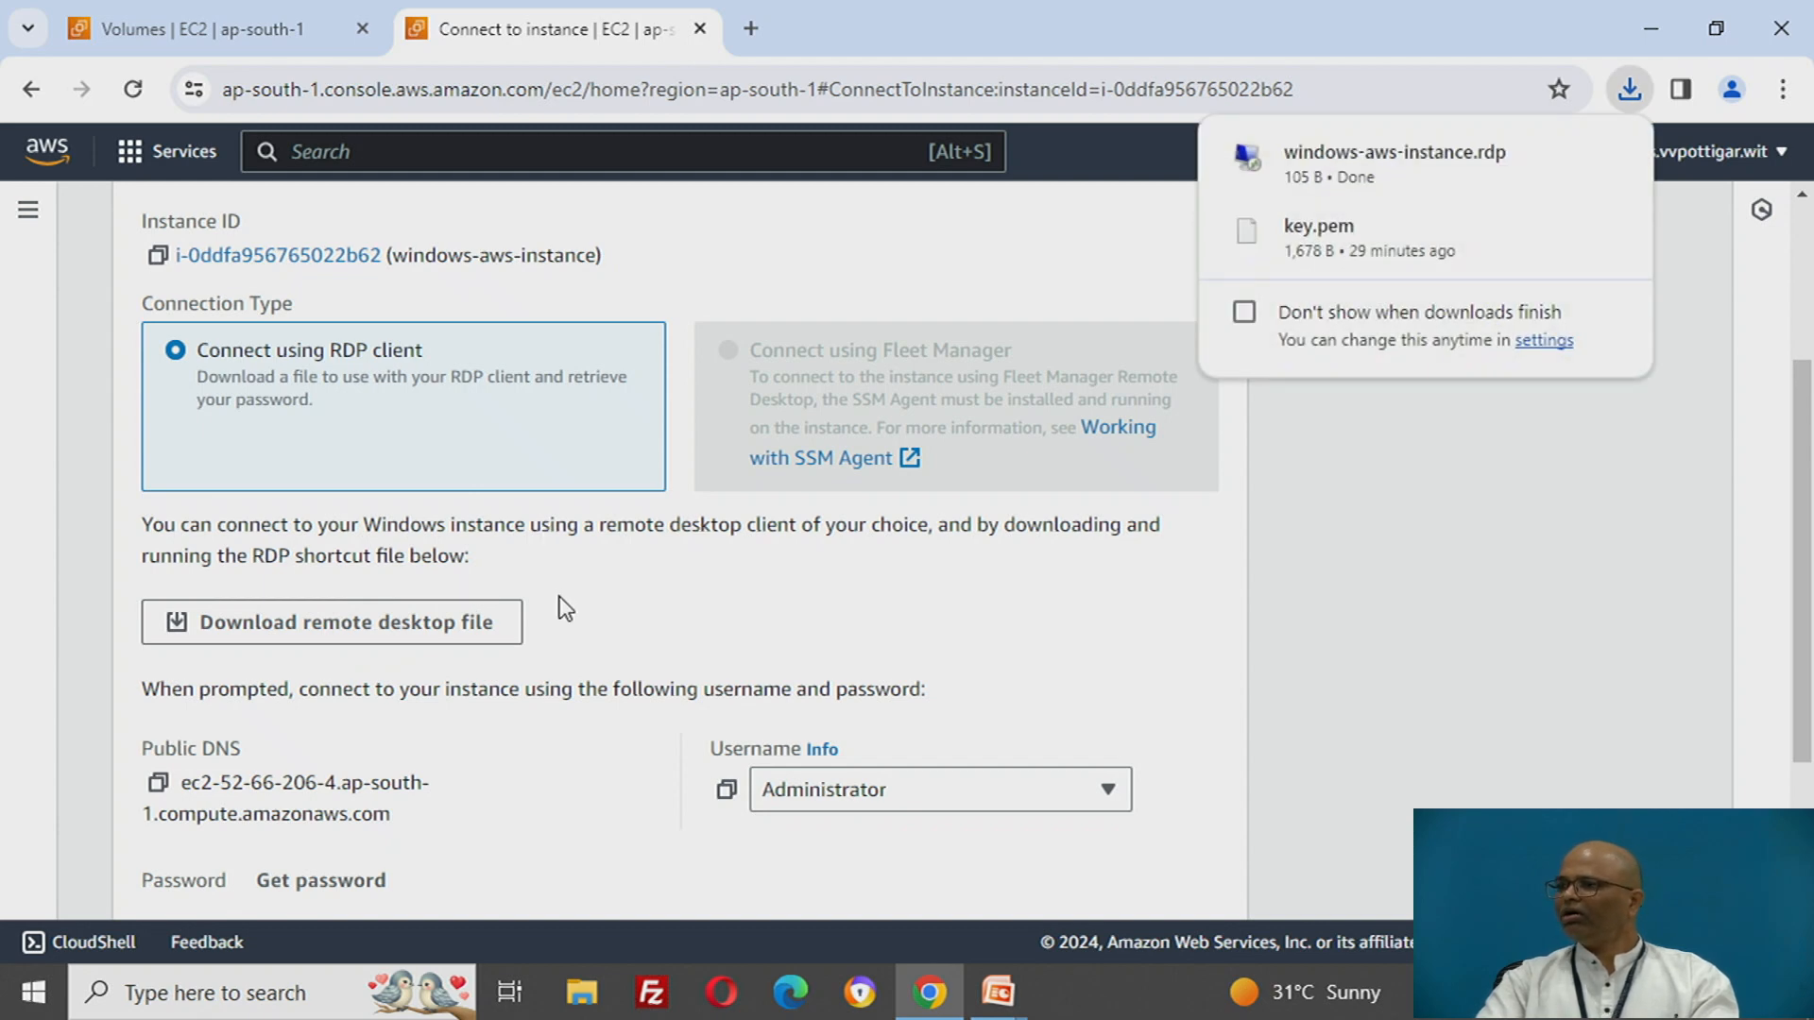
- Open the Windows administrator password retrieval for windows-aws-instance
scroll(559, 597, "up", 3)
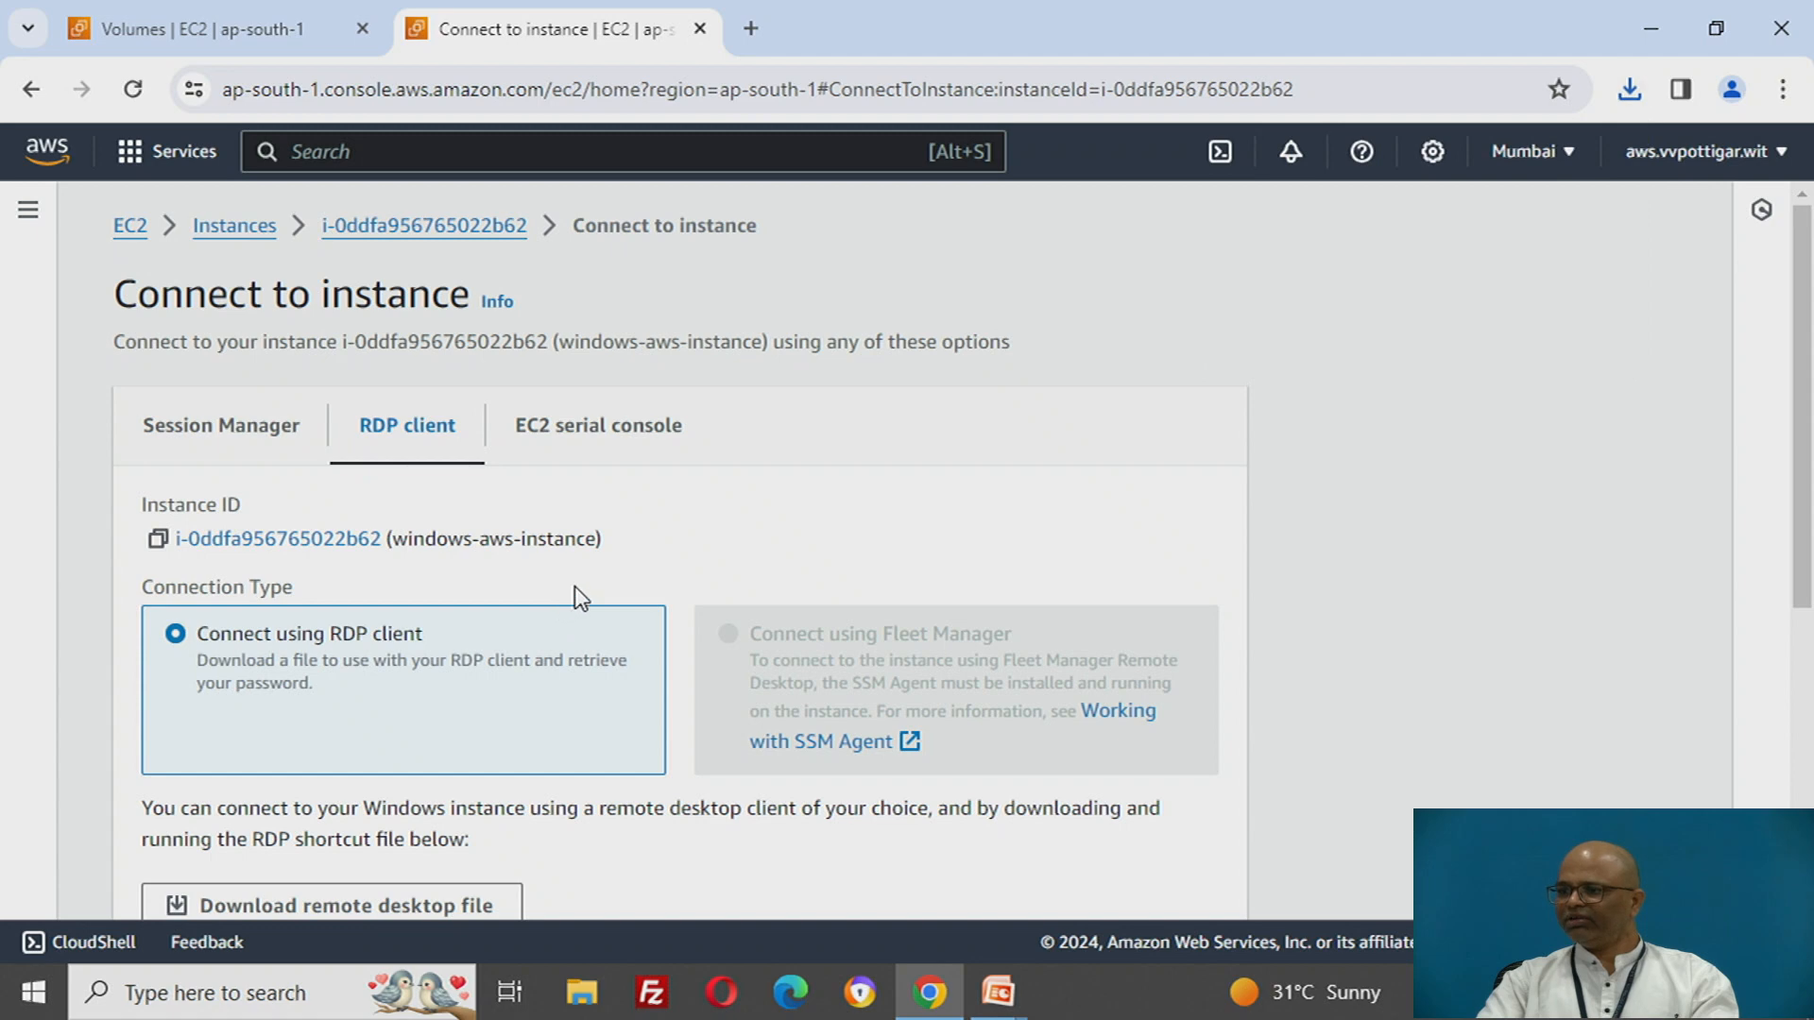
scroll(576, 595, "down", 5)
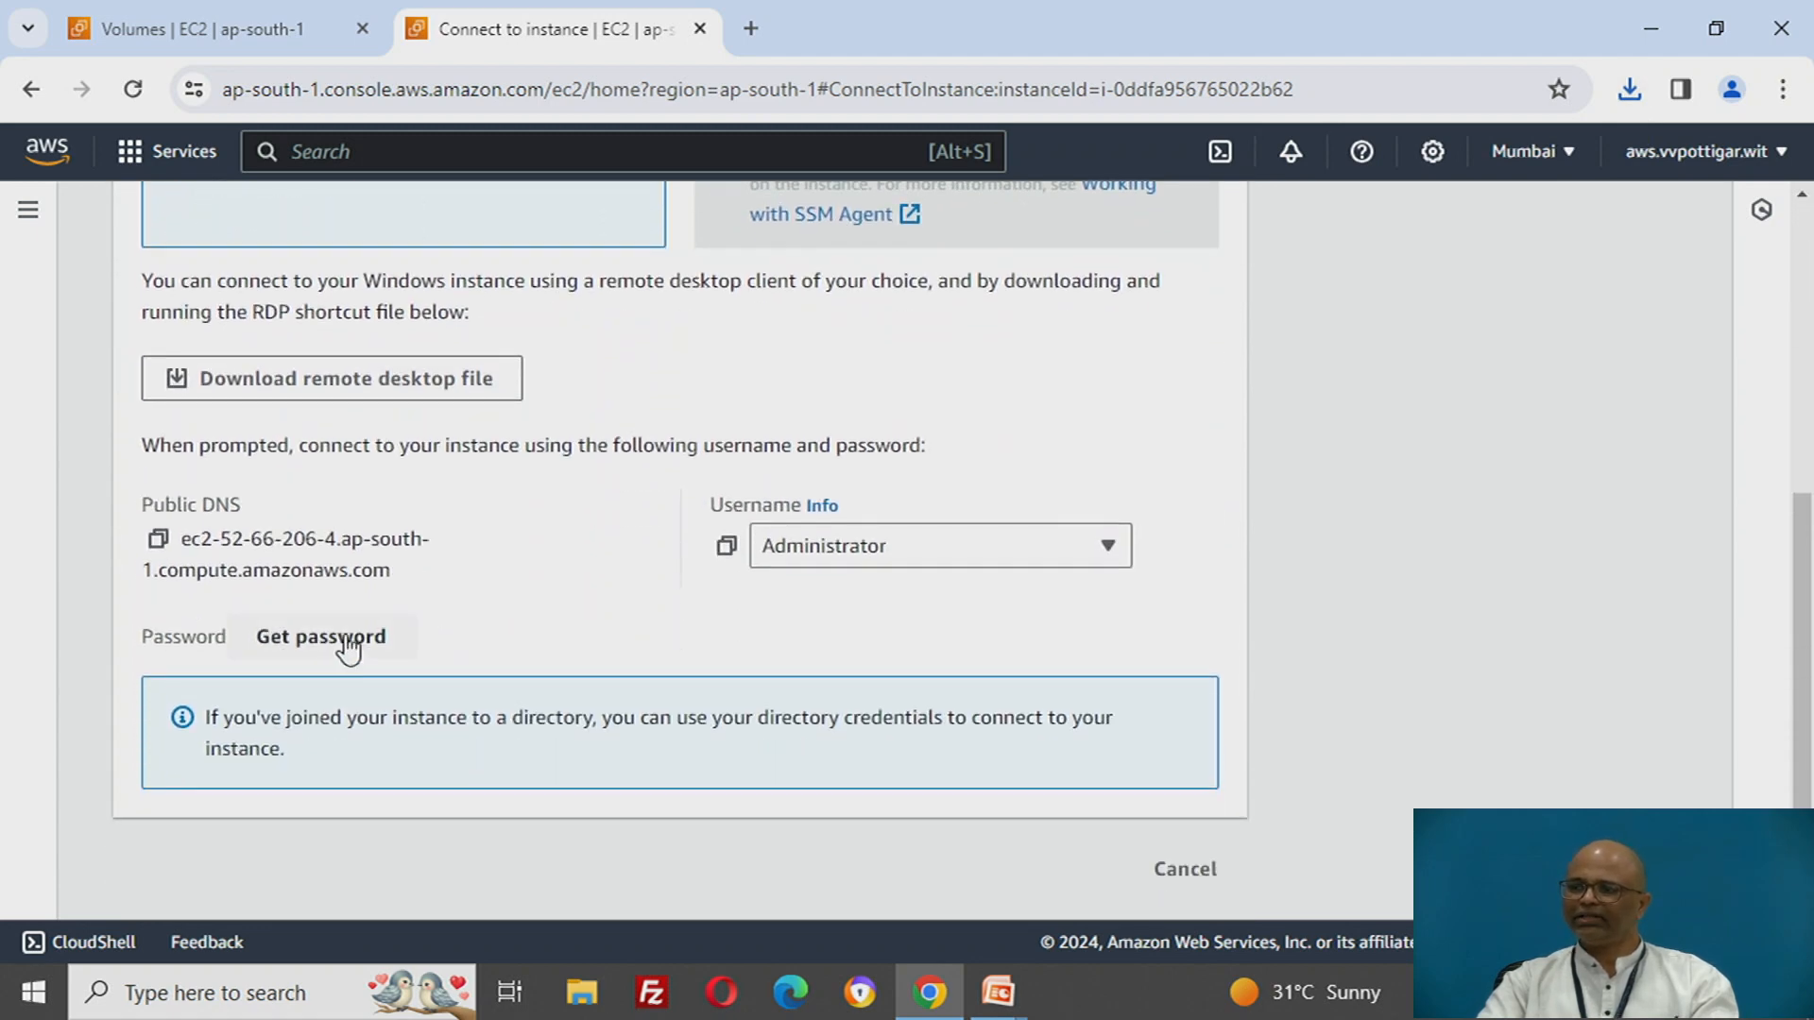
left_click(346, 640)
scroll(917, 614, "down", 2)
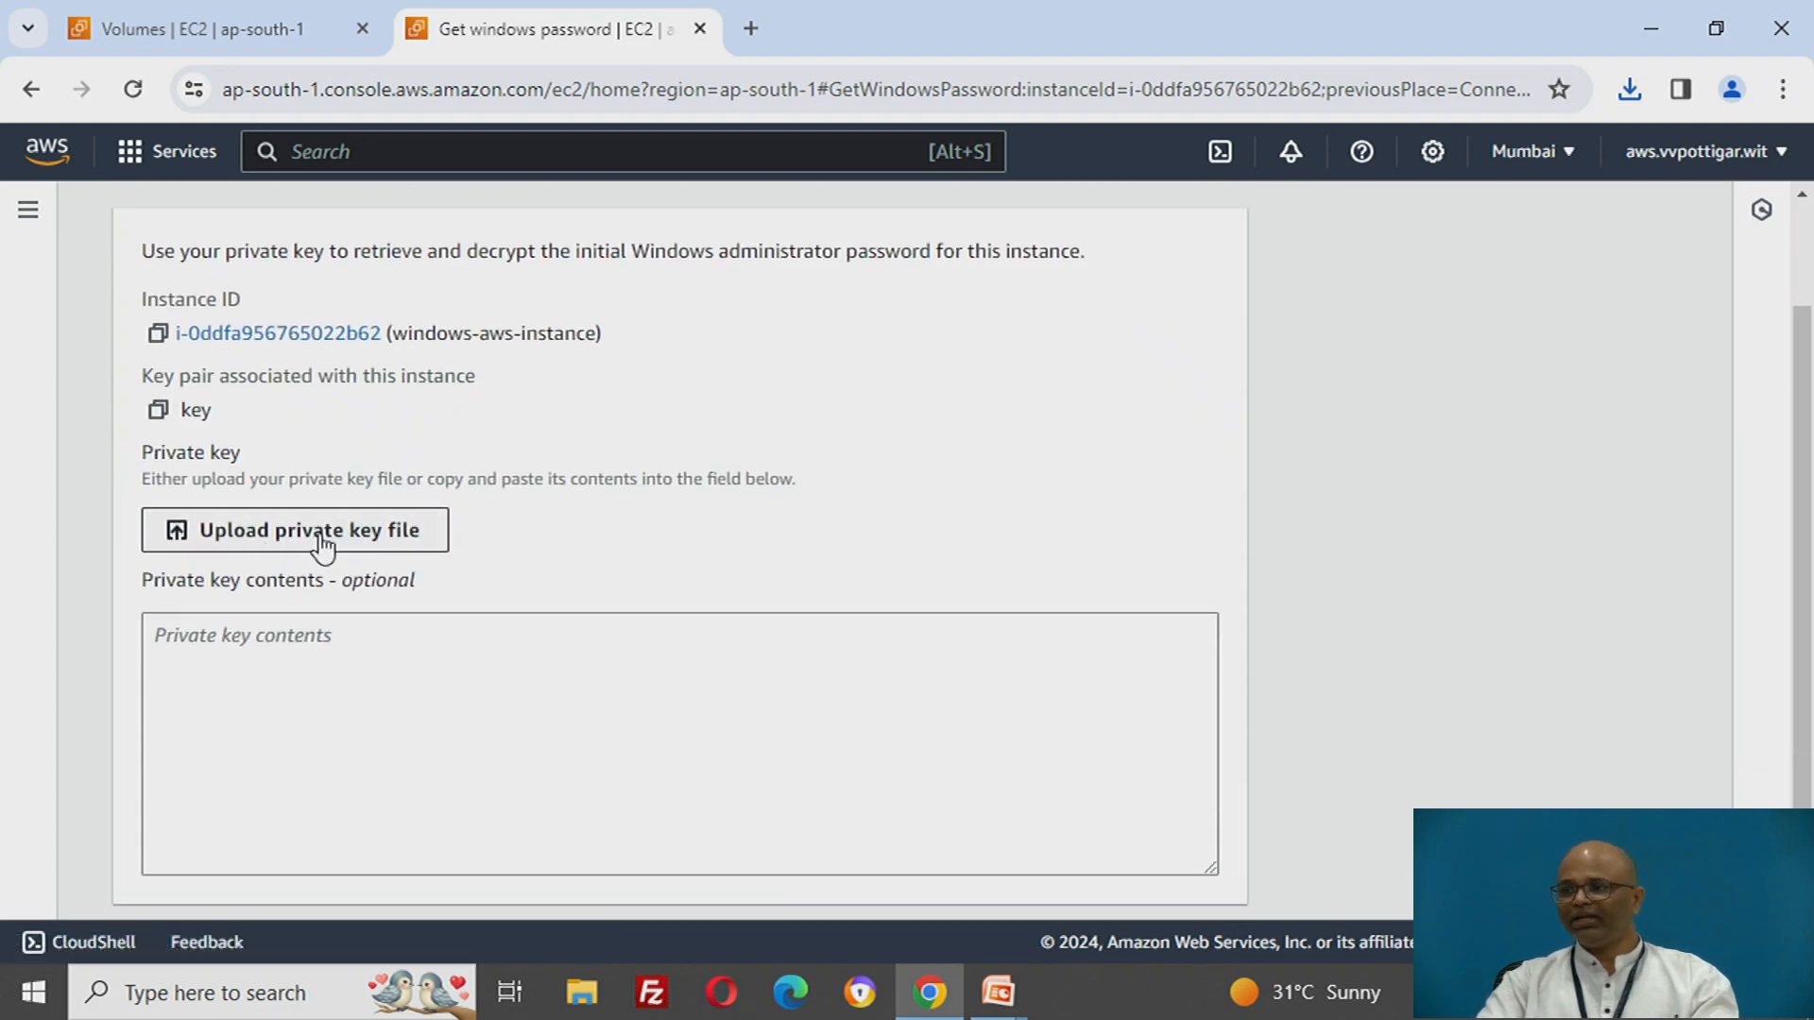
- Upload the private key file key.pem from the Downloads folder and decrypt the Windows administrator password
left_click(367, 548)
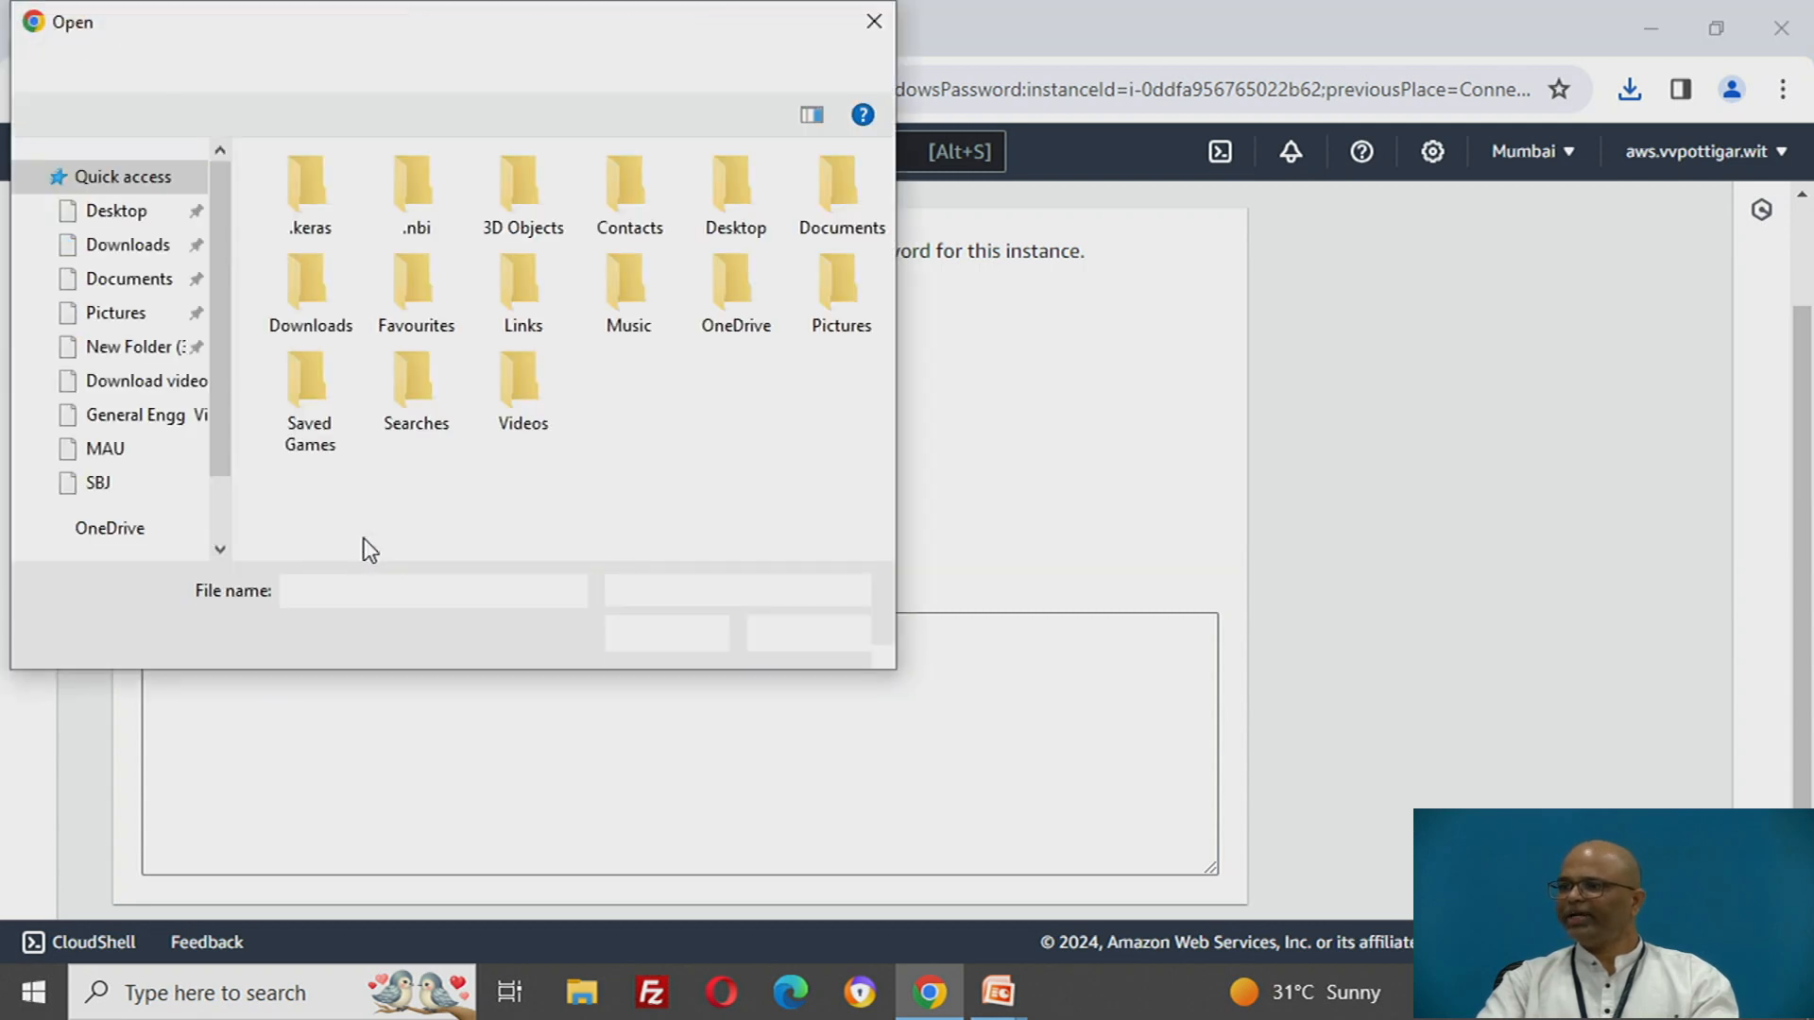
left_click(130, 247)
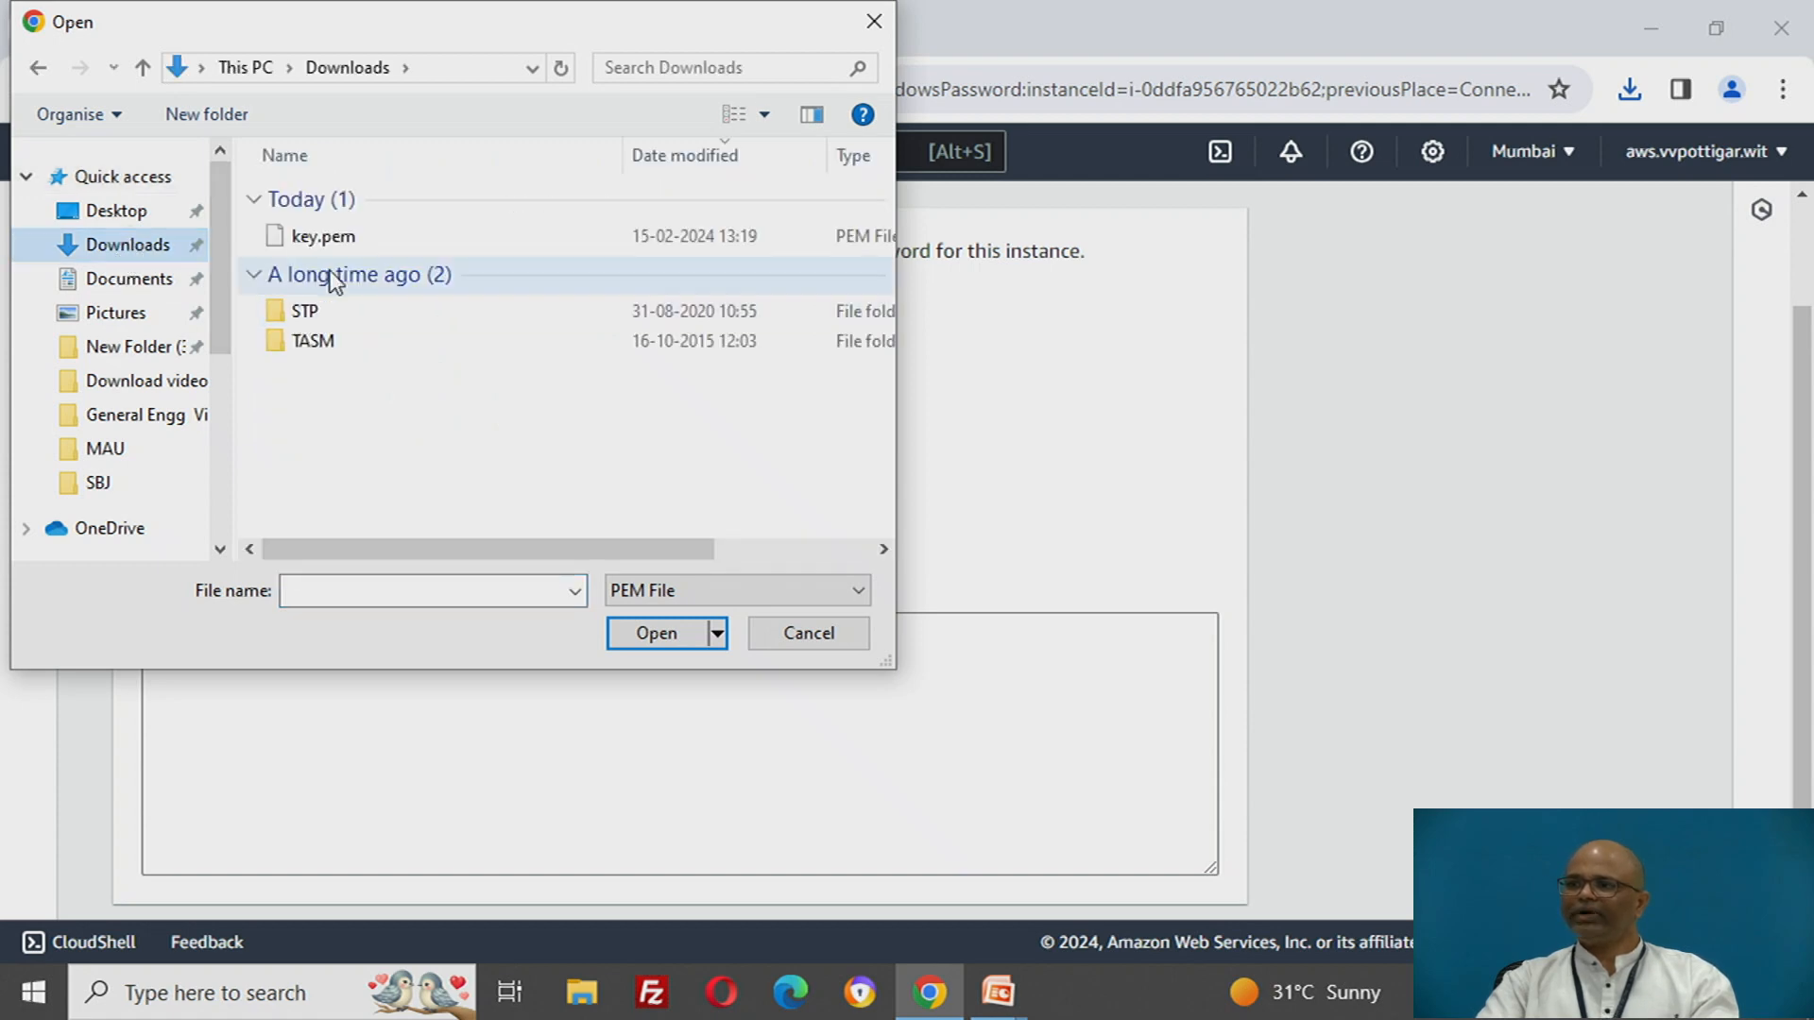
left_click(327, 240)
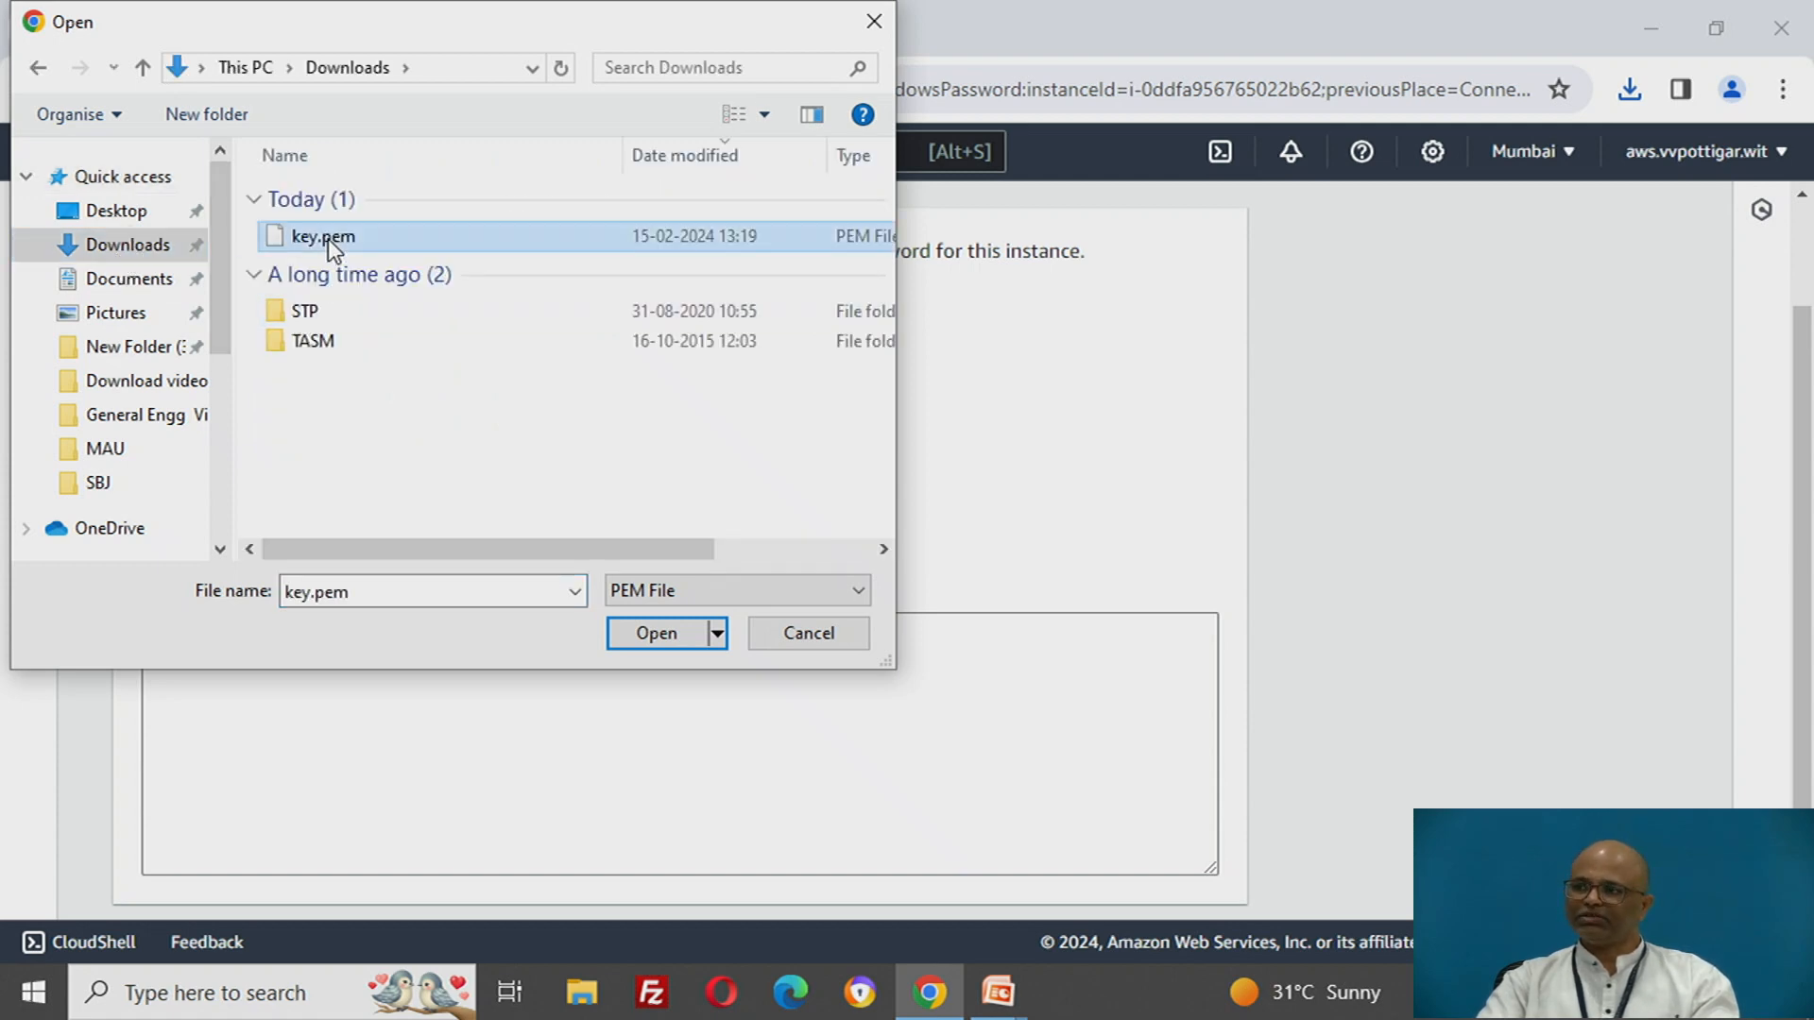
left_click(656, 633)
scroll(1351, 704, "down", 3)
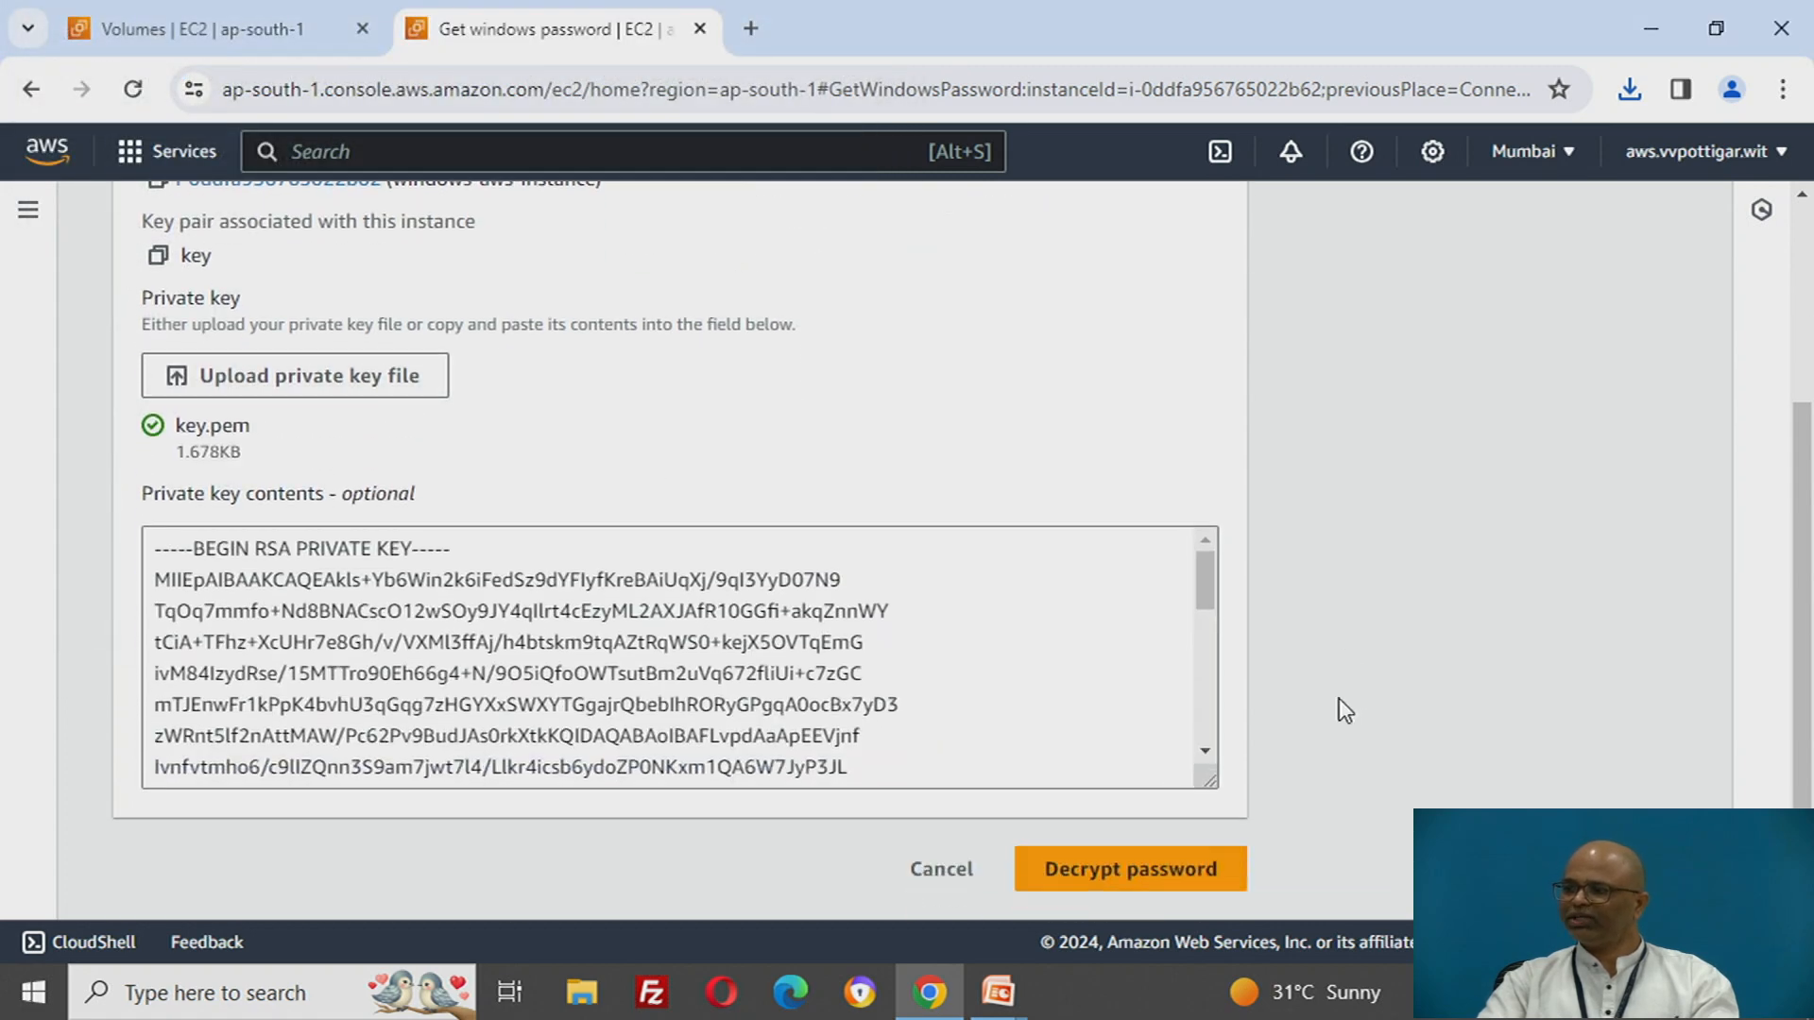
left_click(1154, 879)
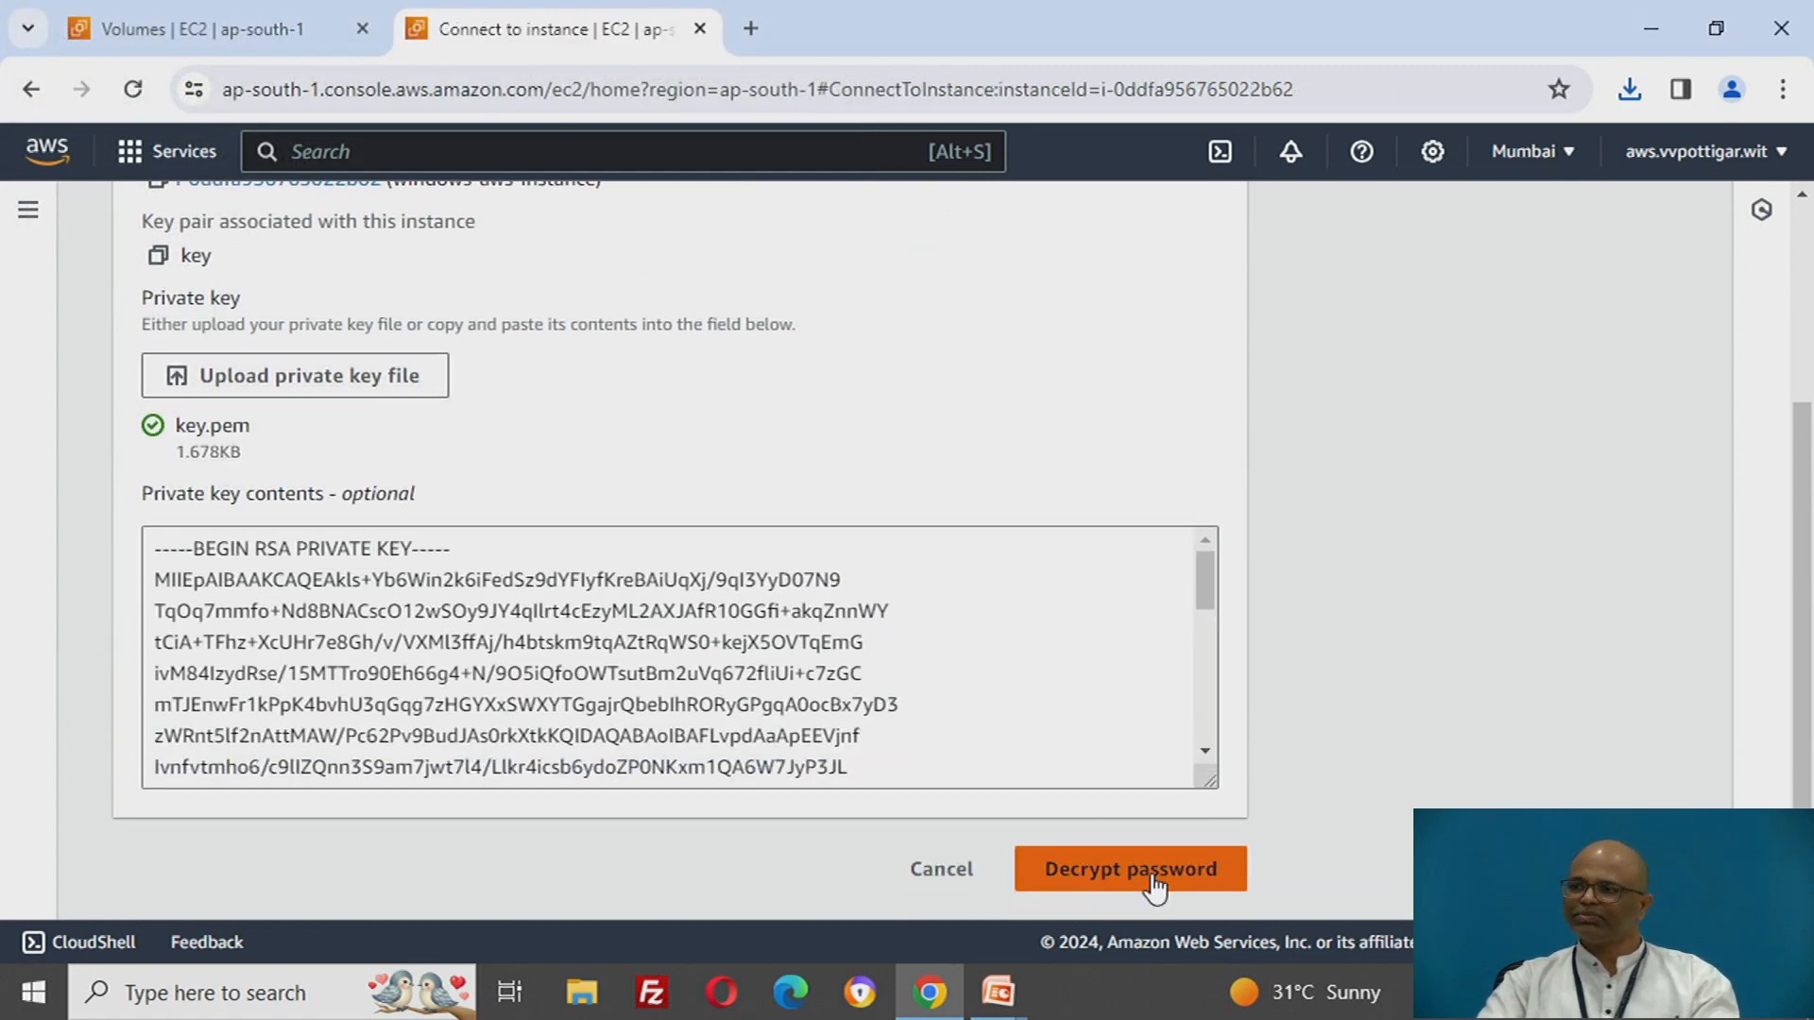
- Open Remote Desktop Connection and enter the instance's copied public IPv4 address 52.66.206.4 as the computer
scroll(1244, 659, "down", 3)
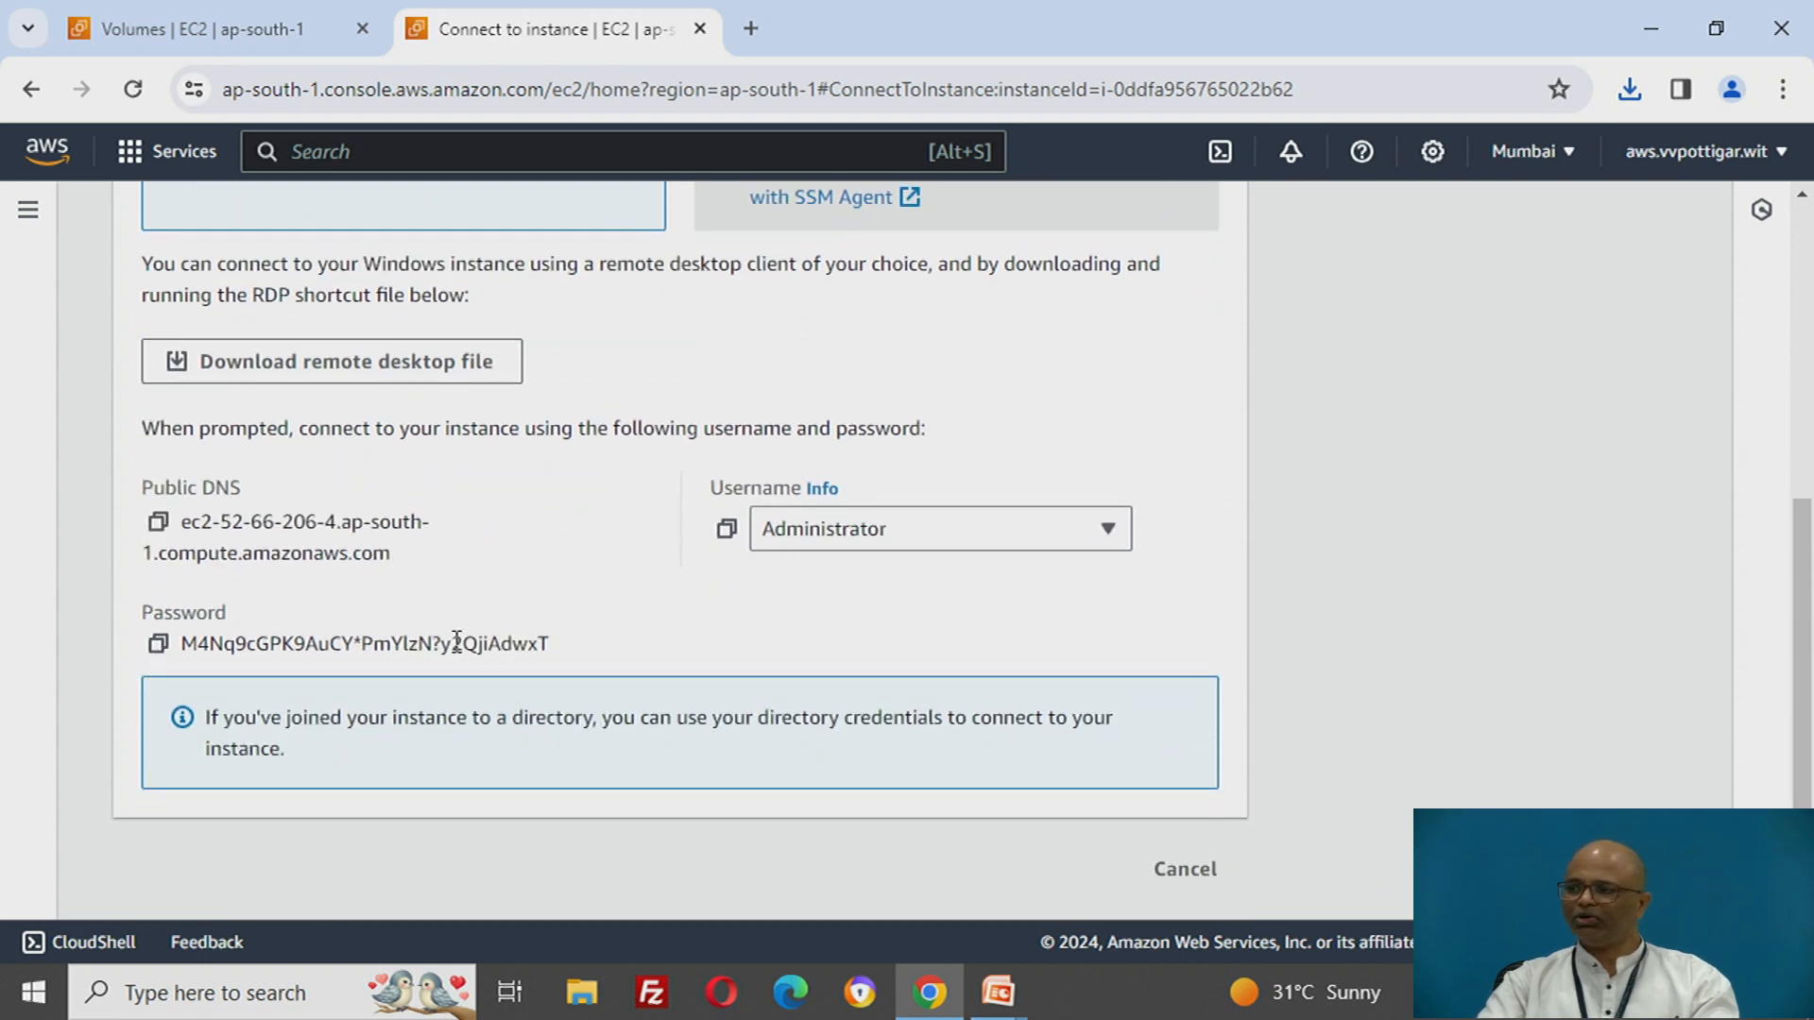
left_click(310, 992)
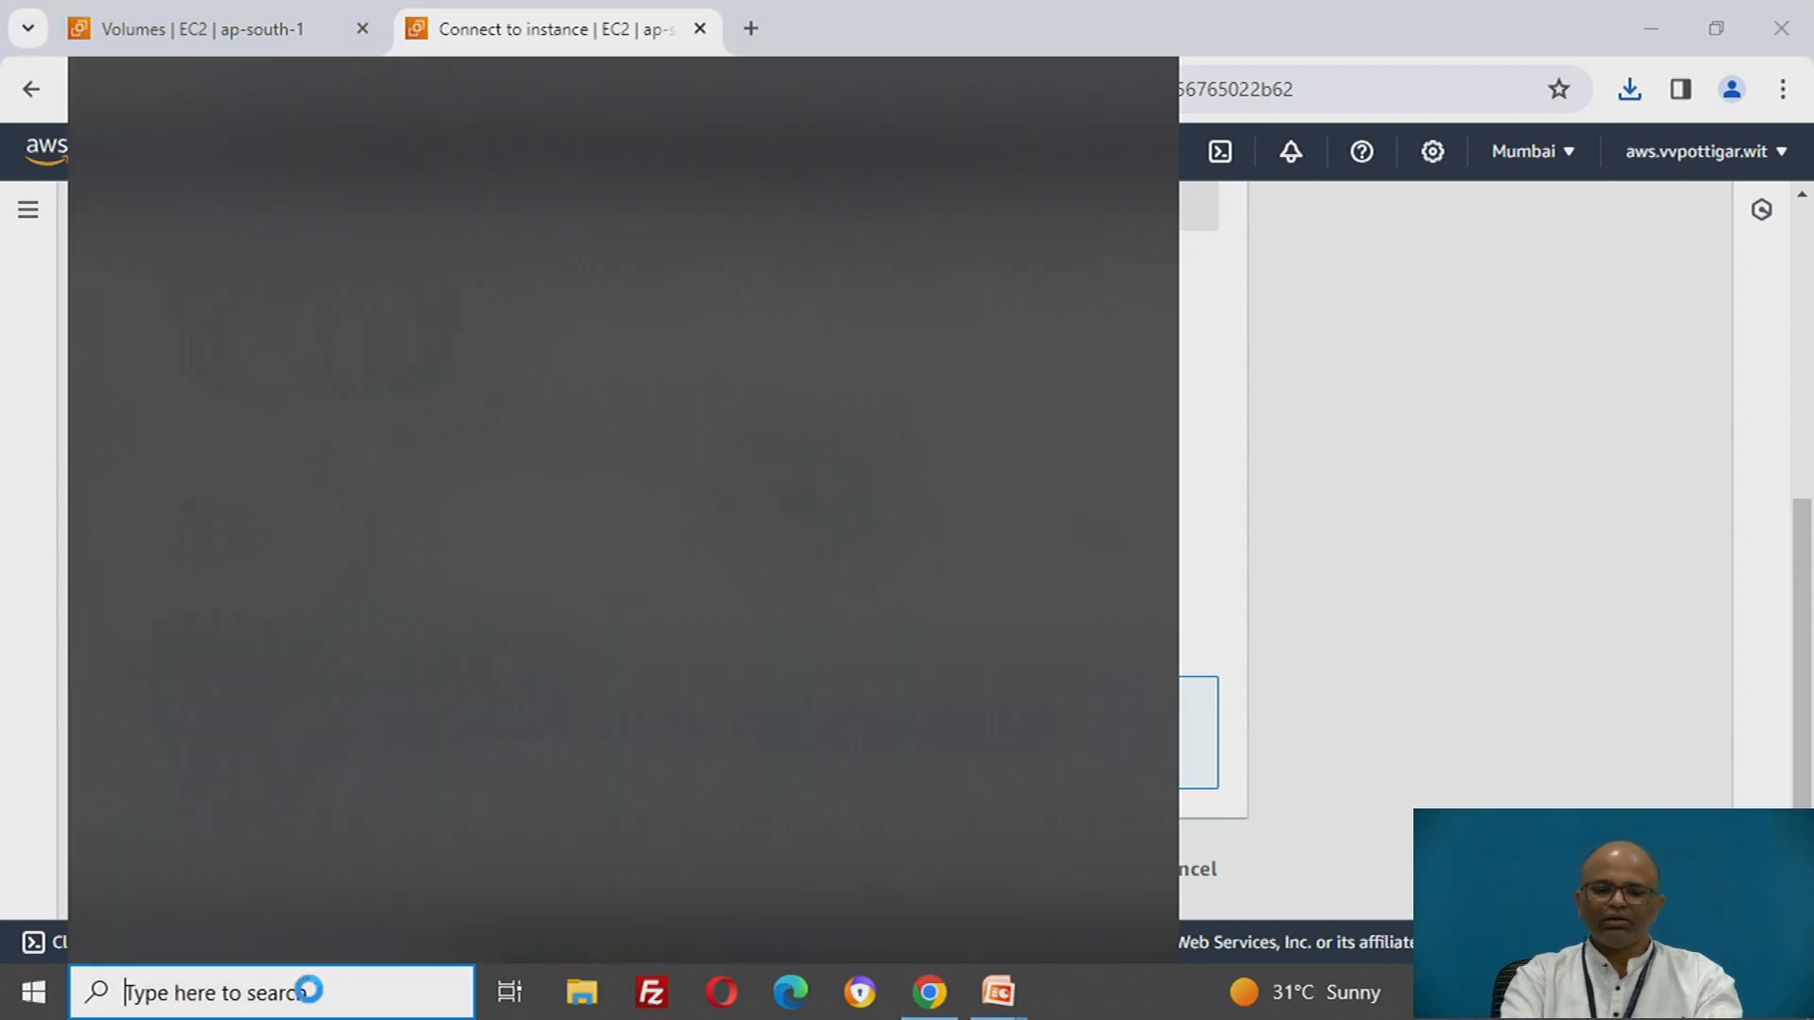
type("remote")
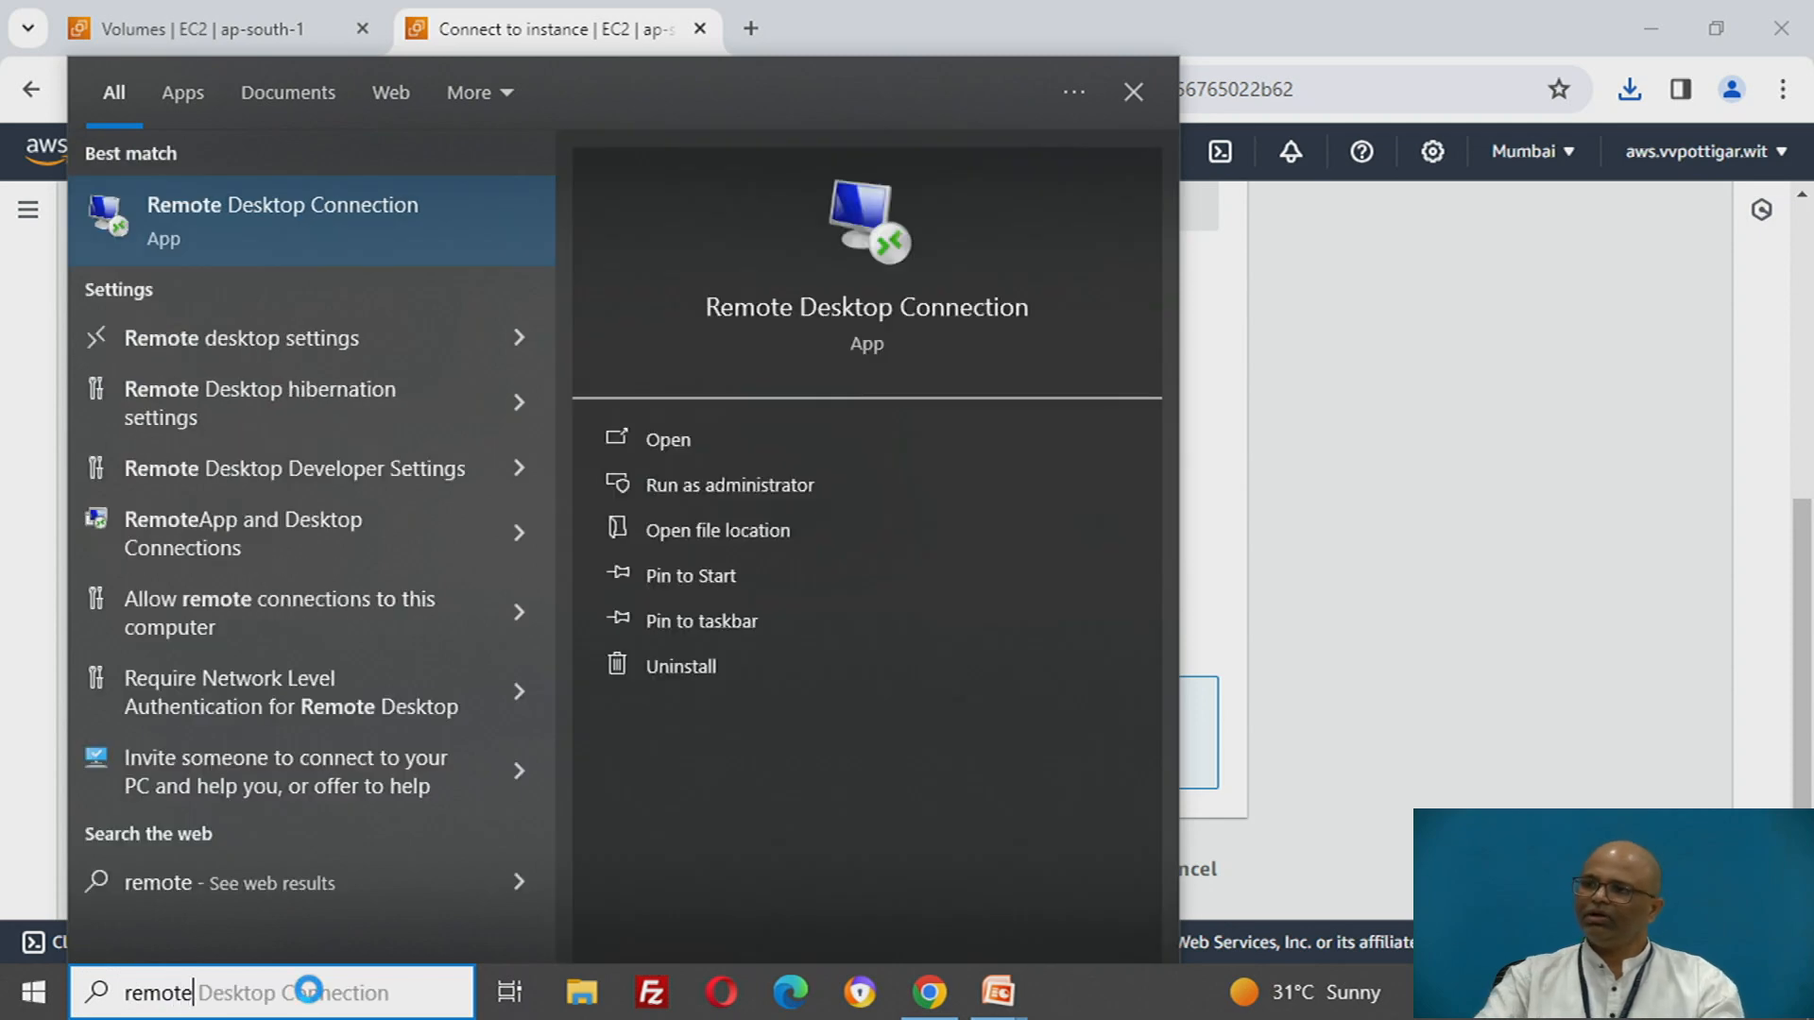
left_click(287, 206)
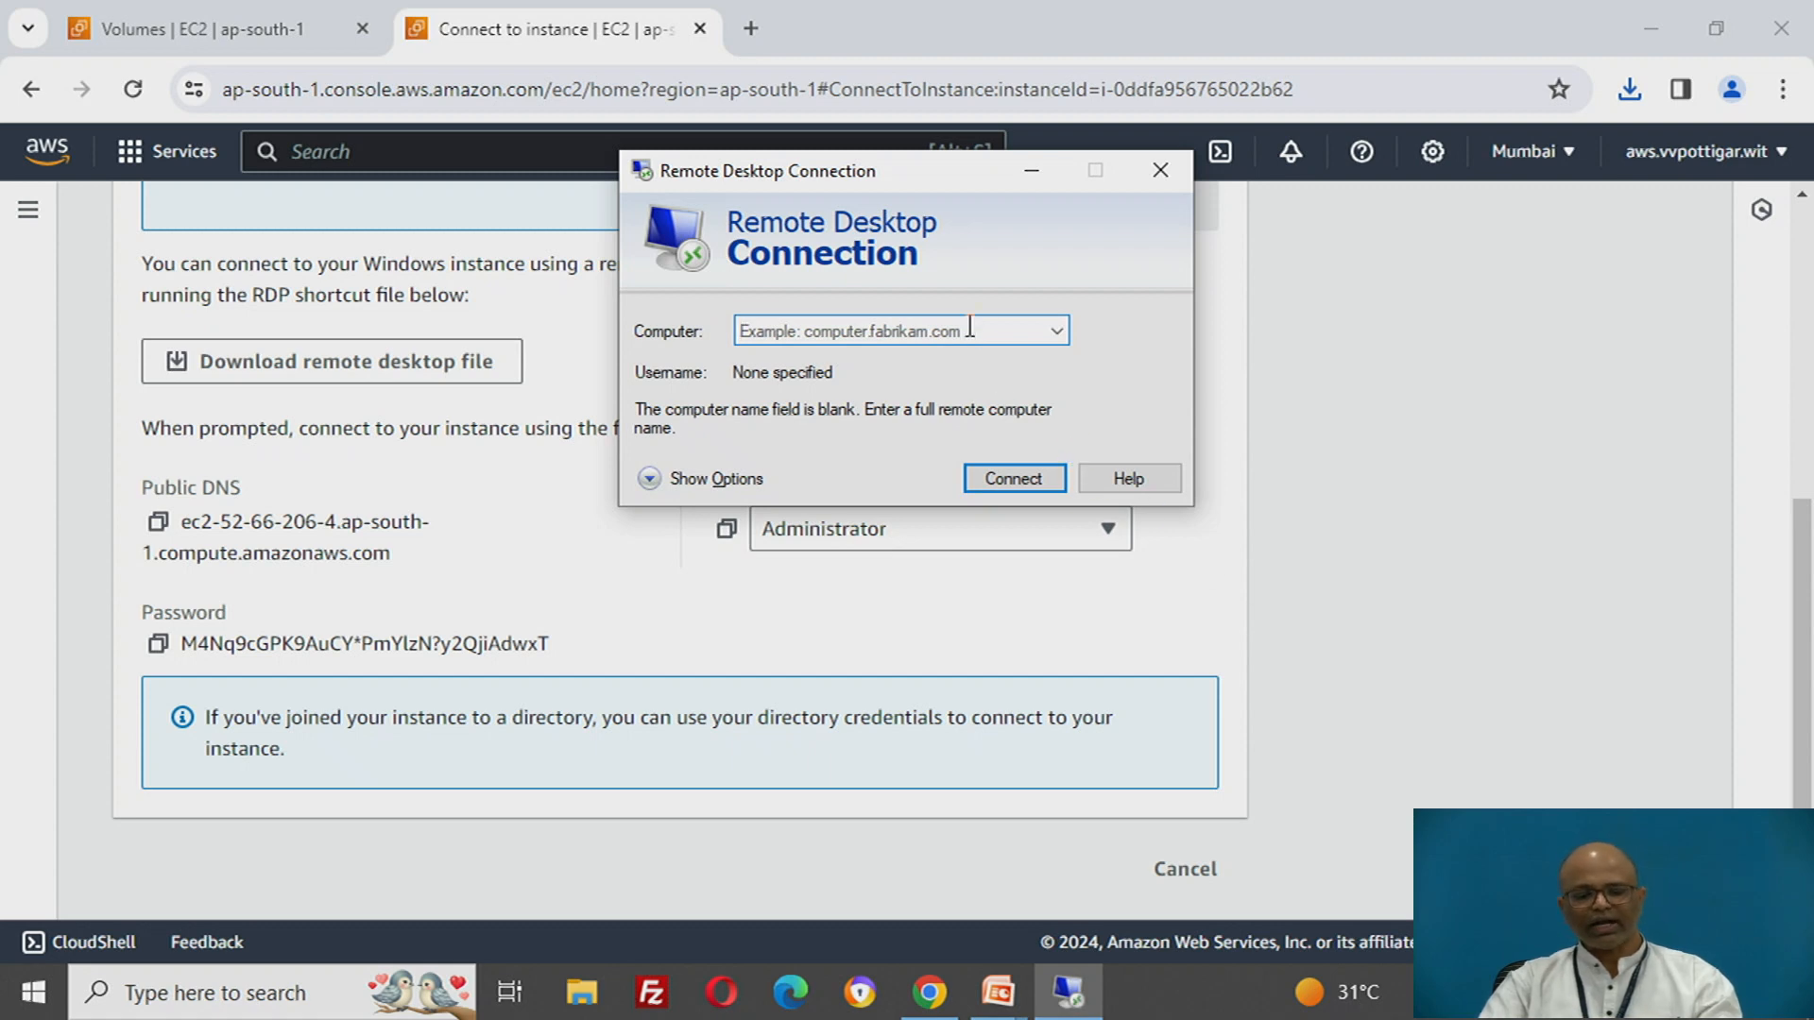
key("ctrl+v")
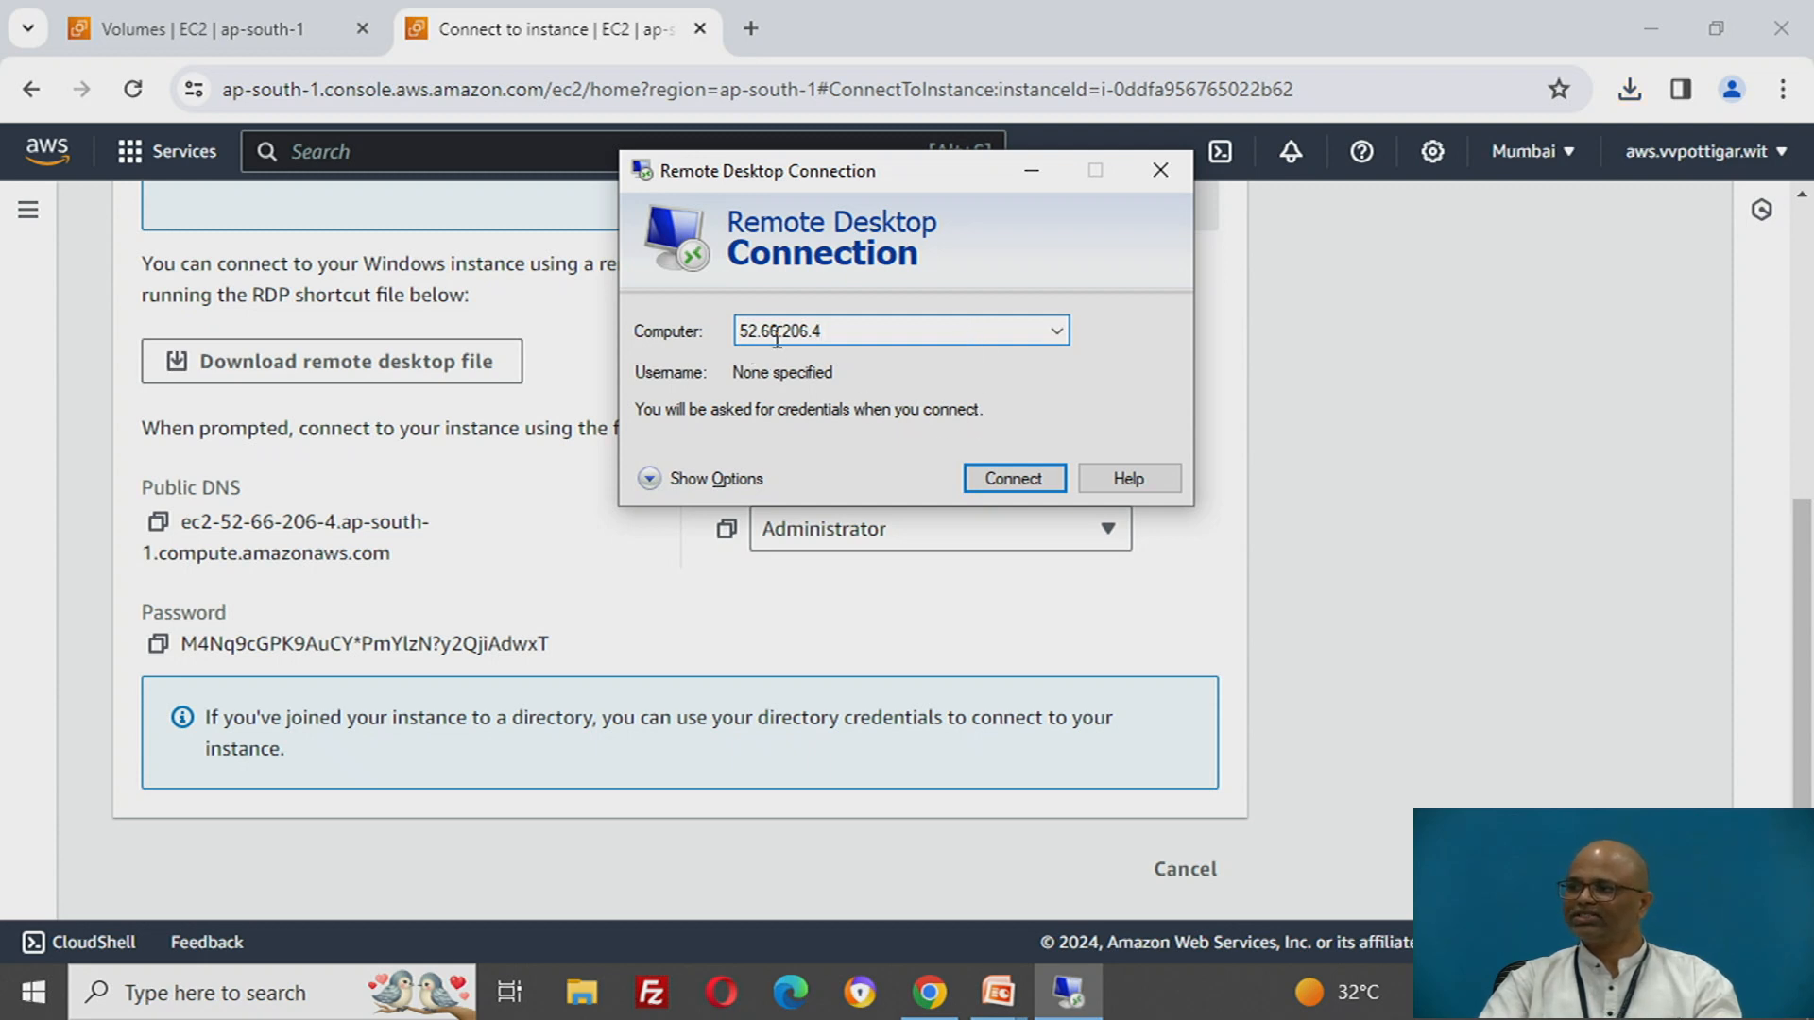
- Check the public IPv4 address in the details of windows-aws-instance in the EC2 console, and return to the connection page
left_click(197, 32)
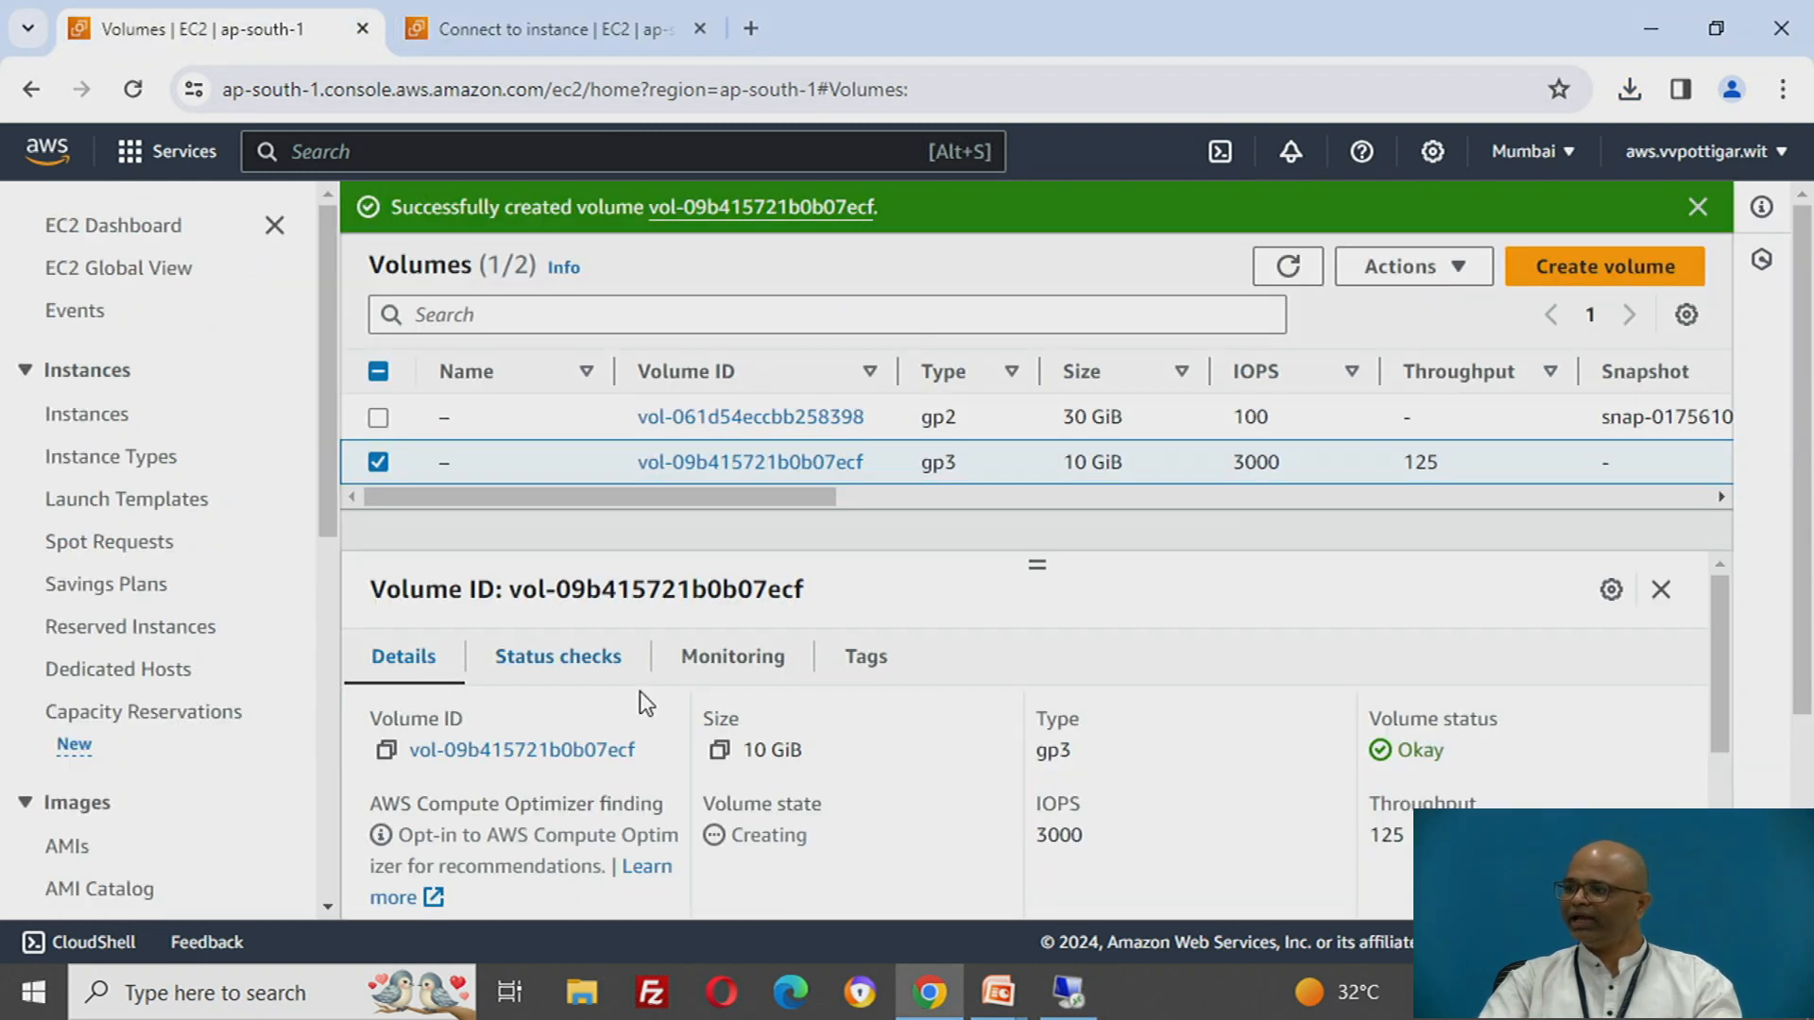
left_click(102, 422)
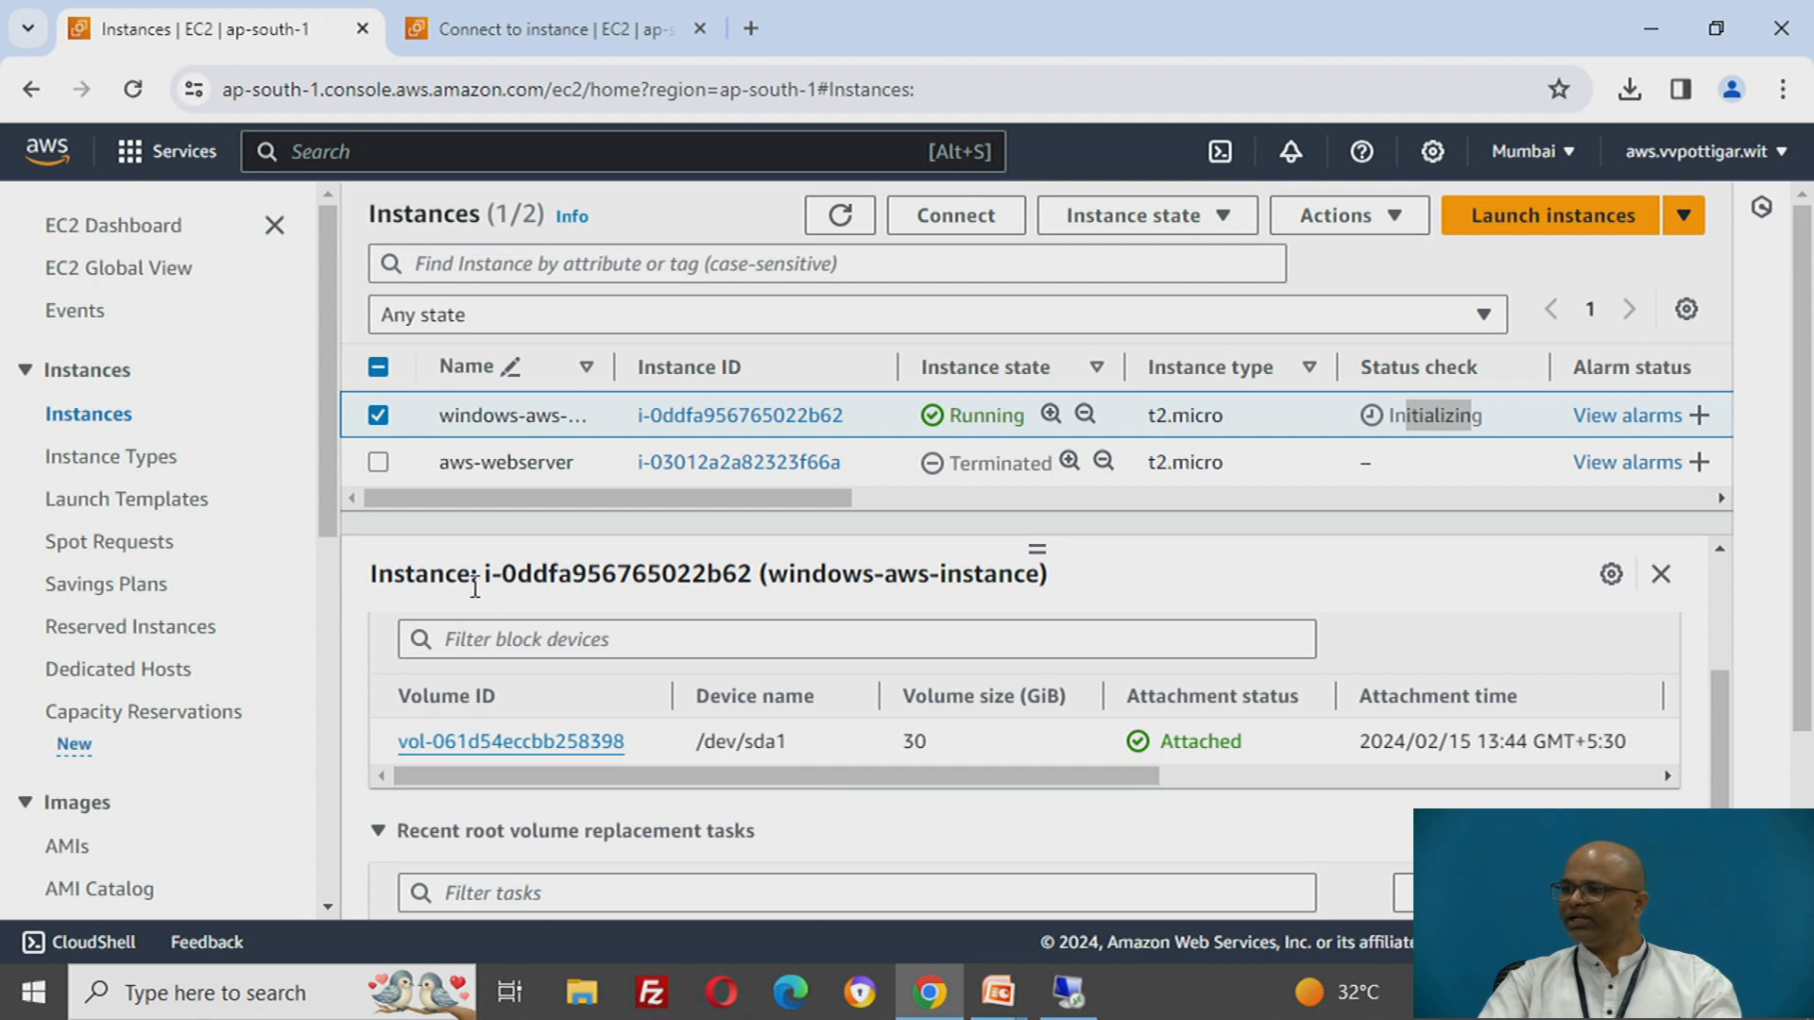
scroll(786, 661, "up", 3)
left_click(397, 642)
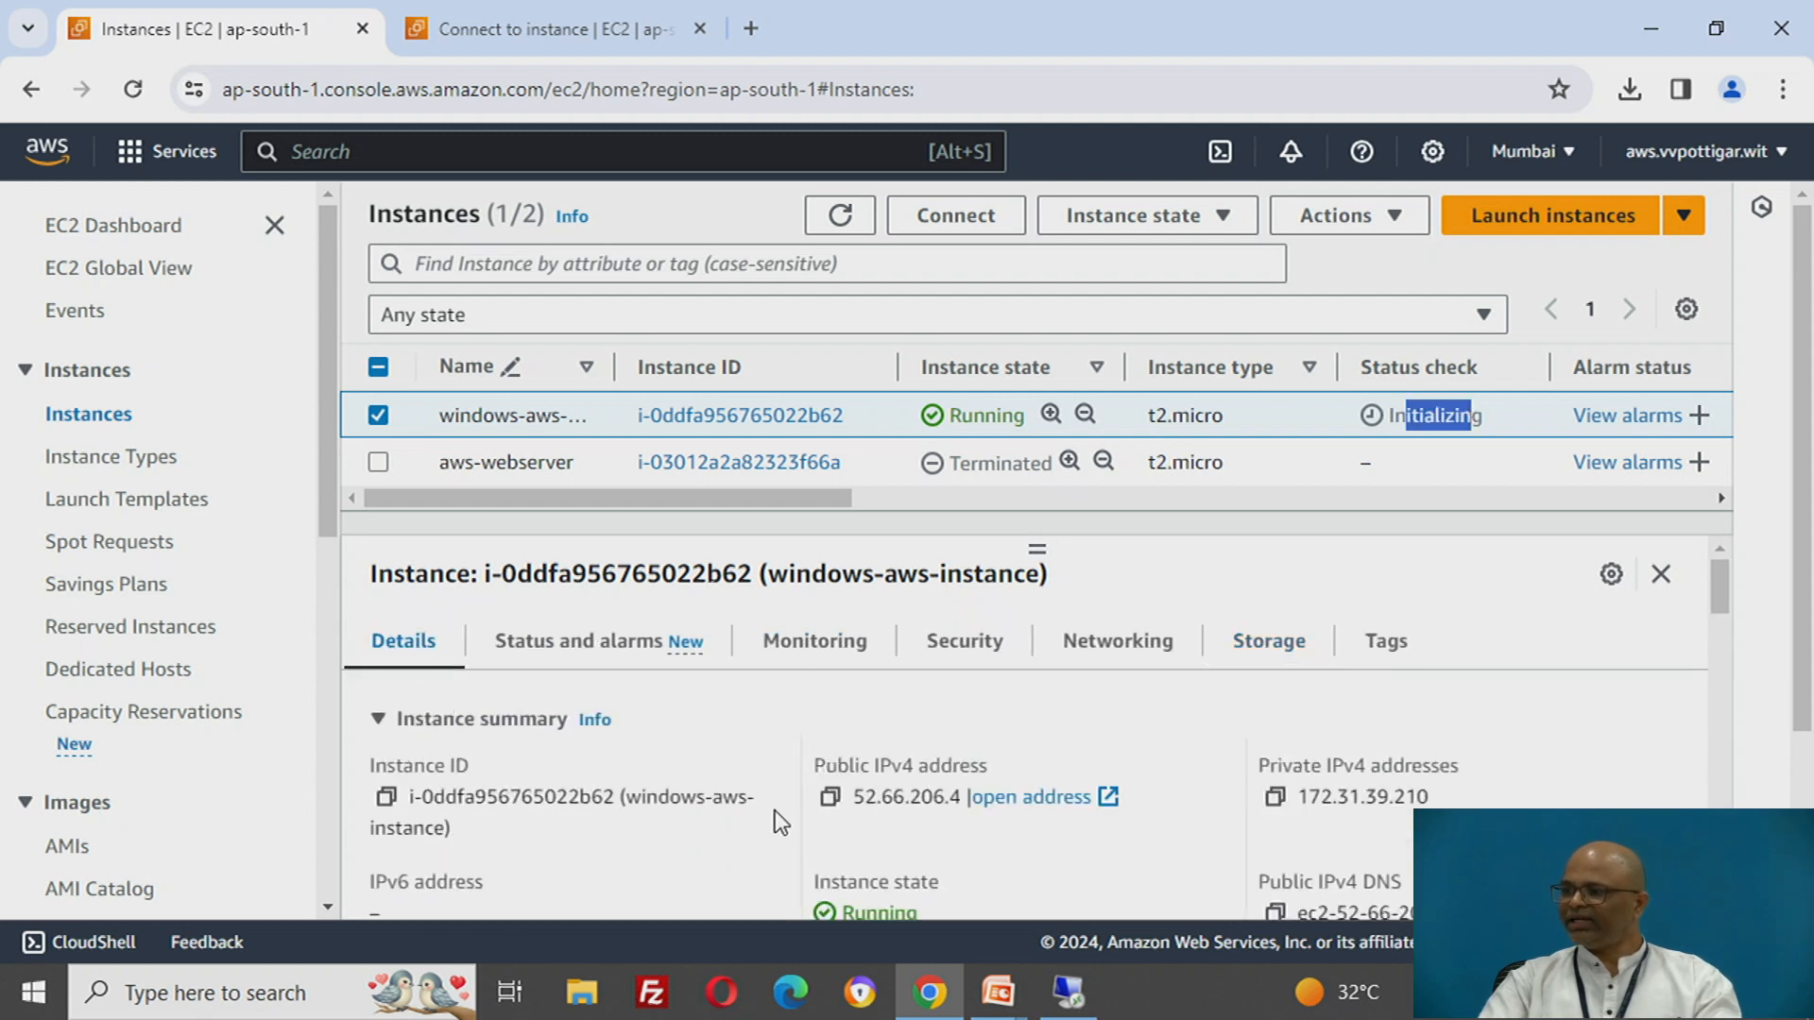
left_click_drag(853, 796, 983, 799)
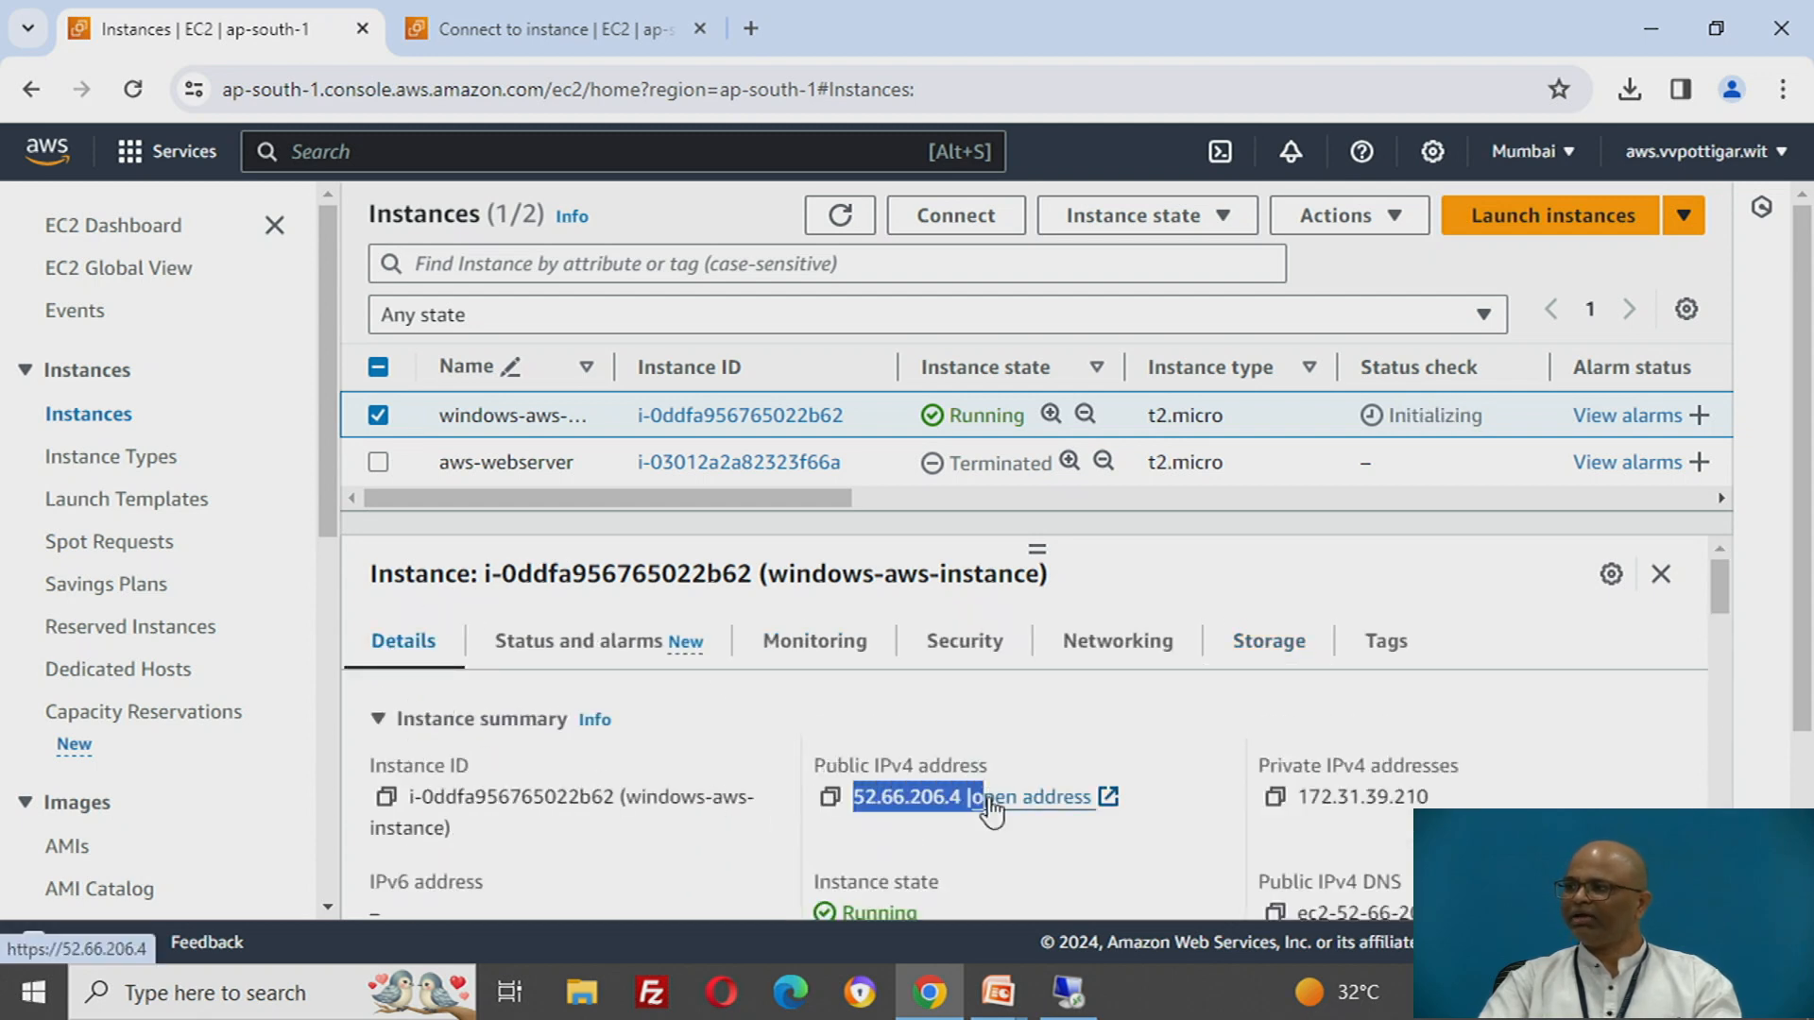
left_click(576, 24)
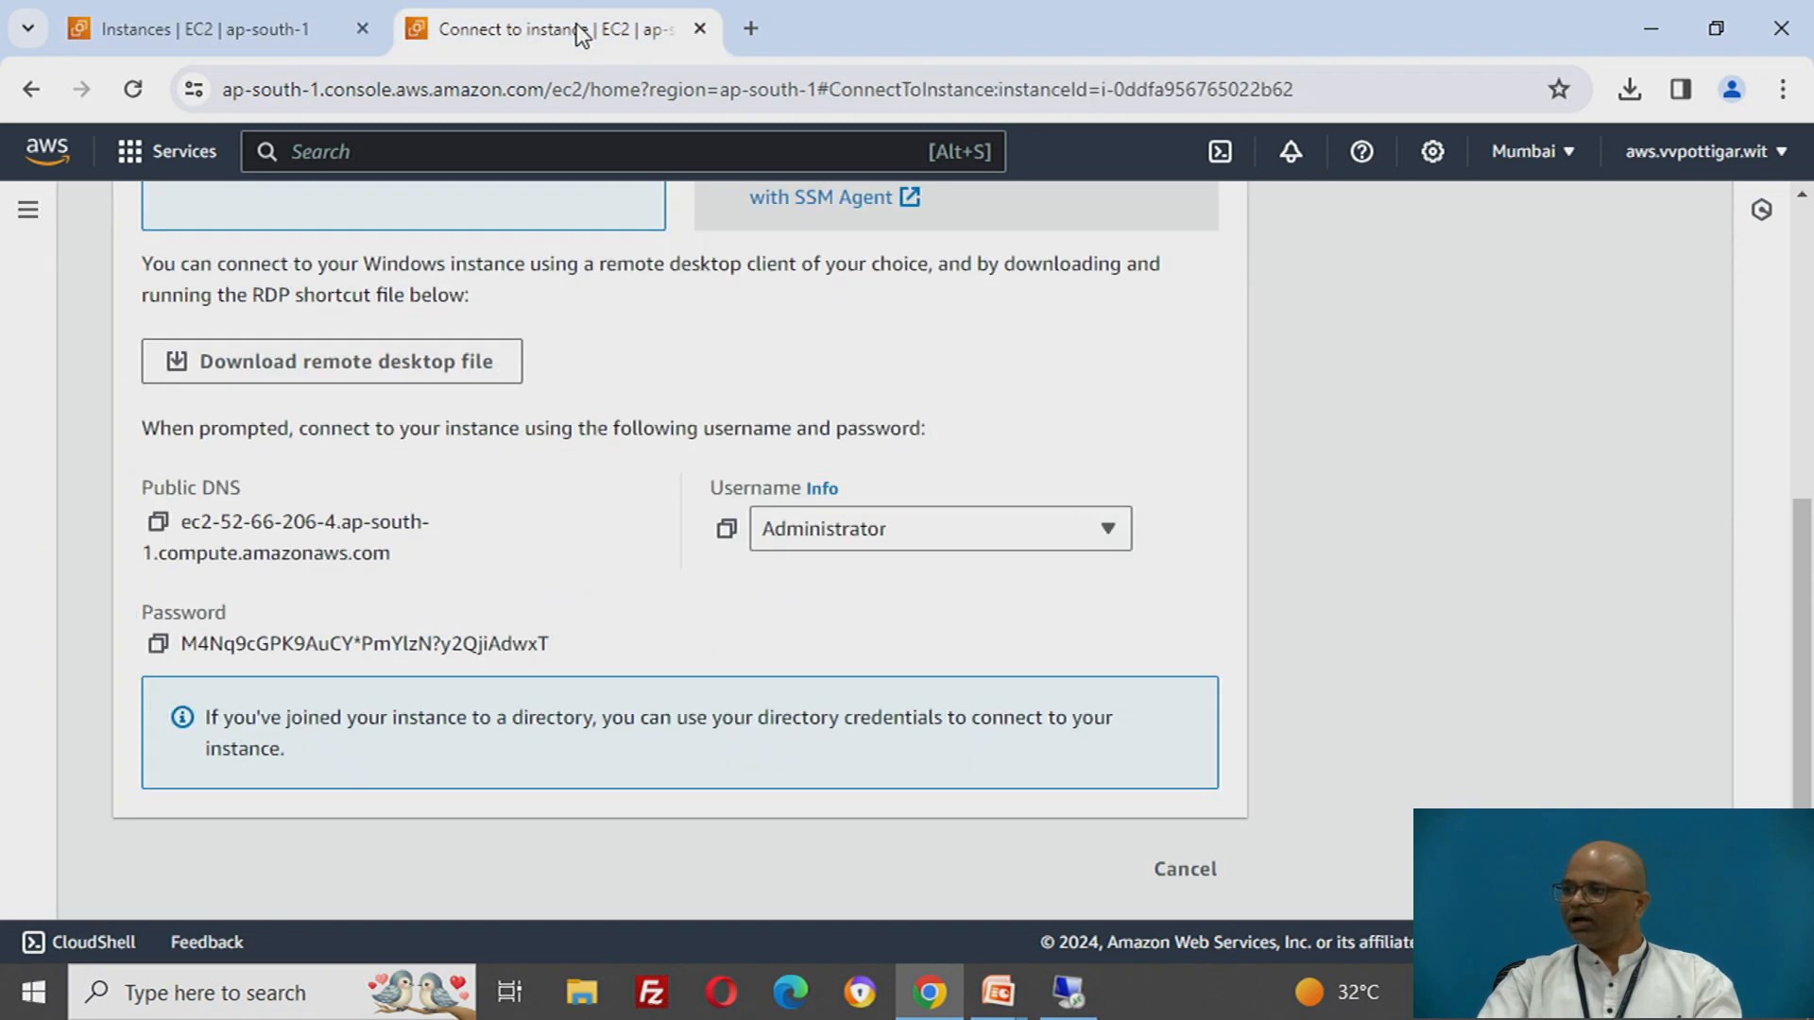
- Start the remote desktop connection to 52.66.206.4 and enter Administrator as the username
left_click(1068, 992)
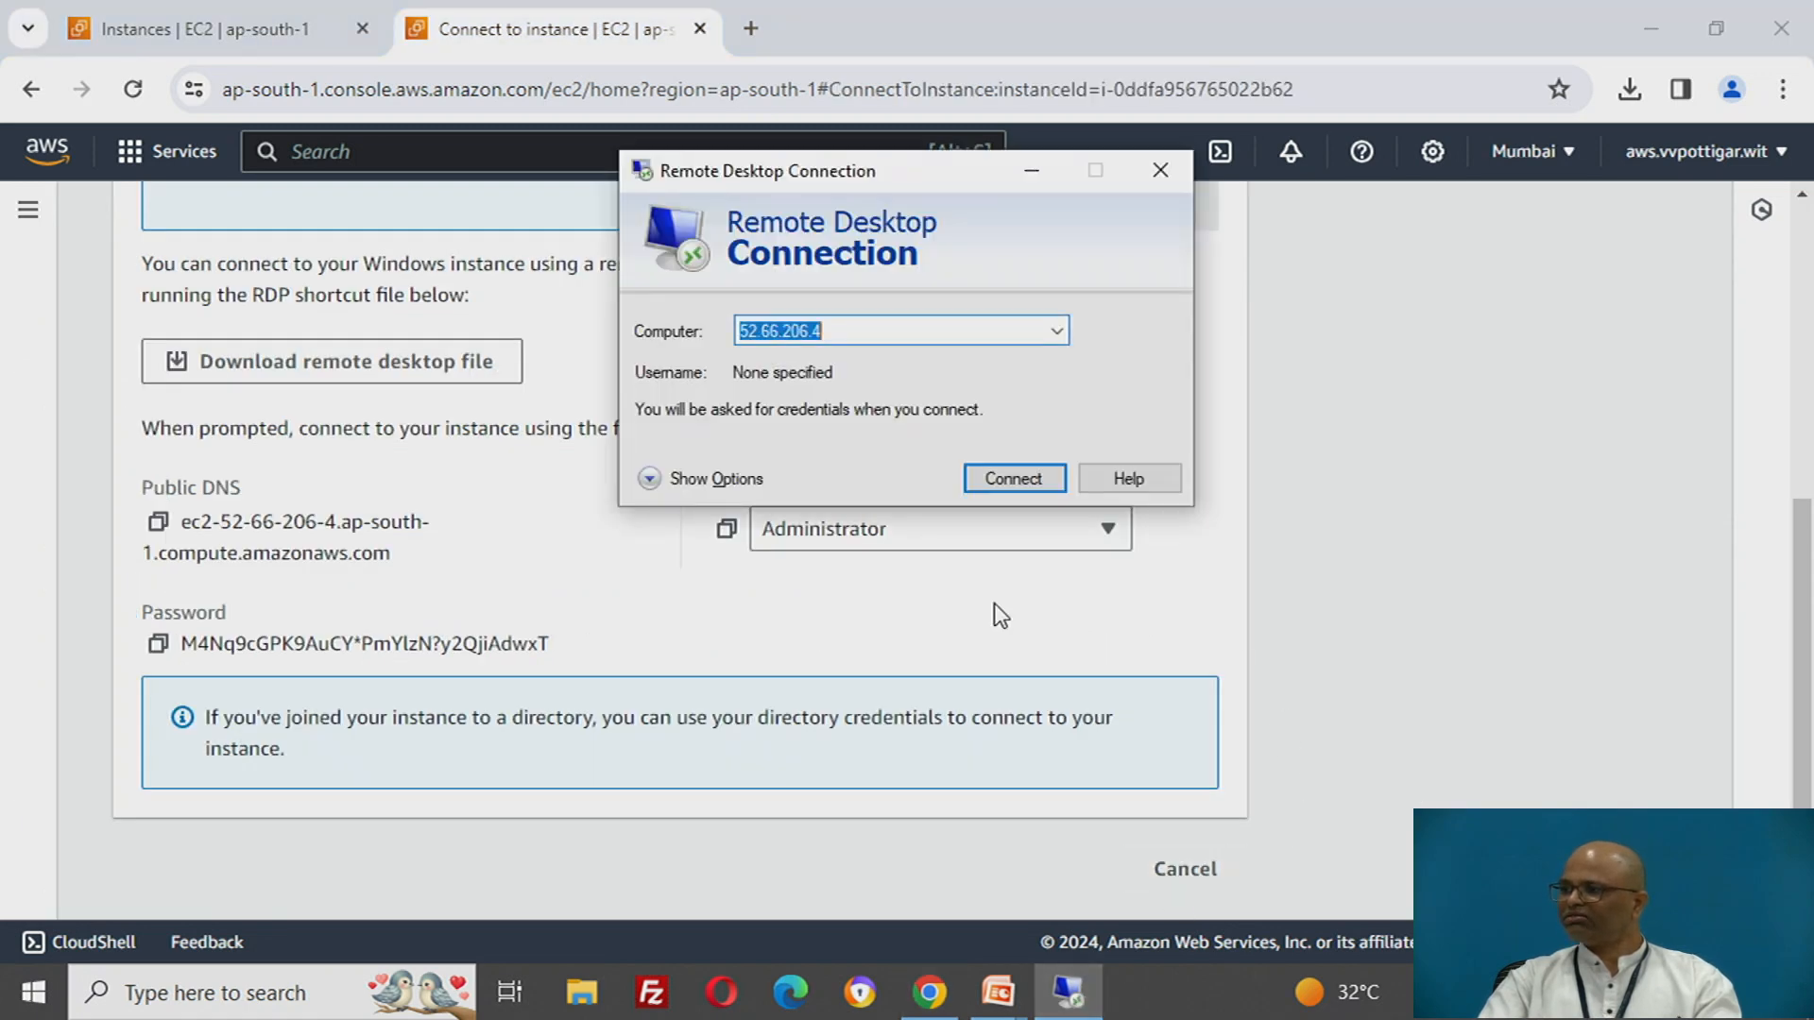
left_click(1006, 480)
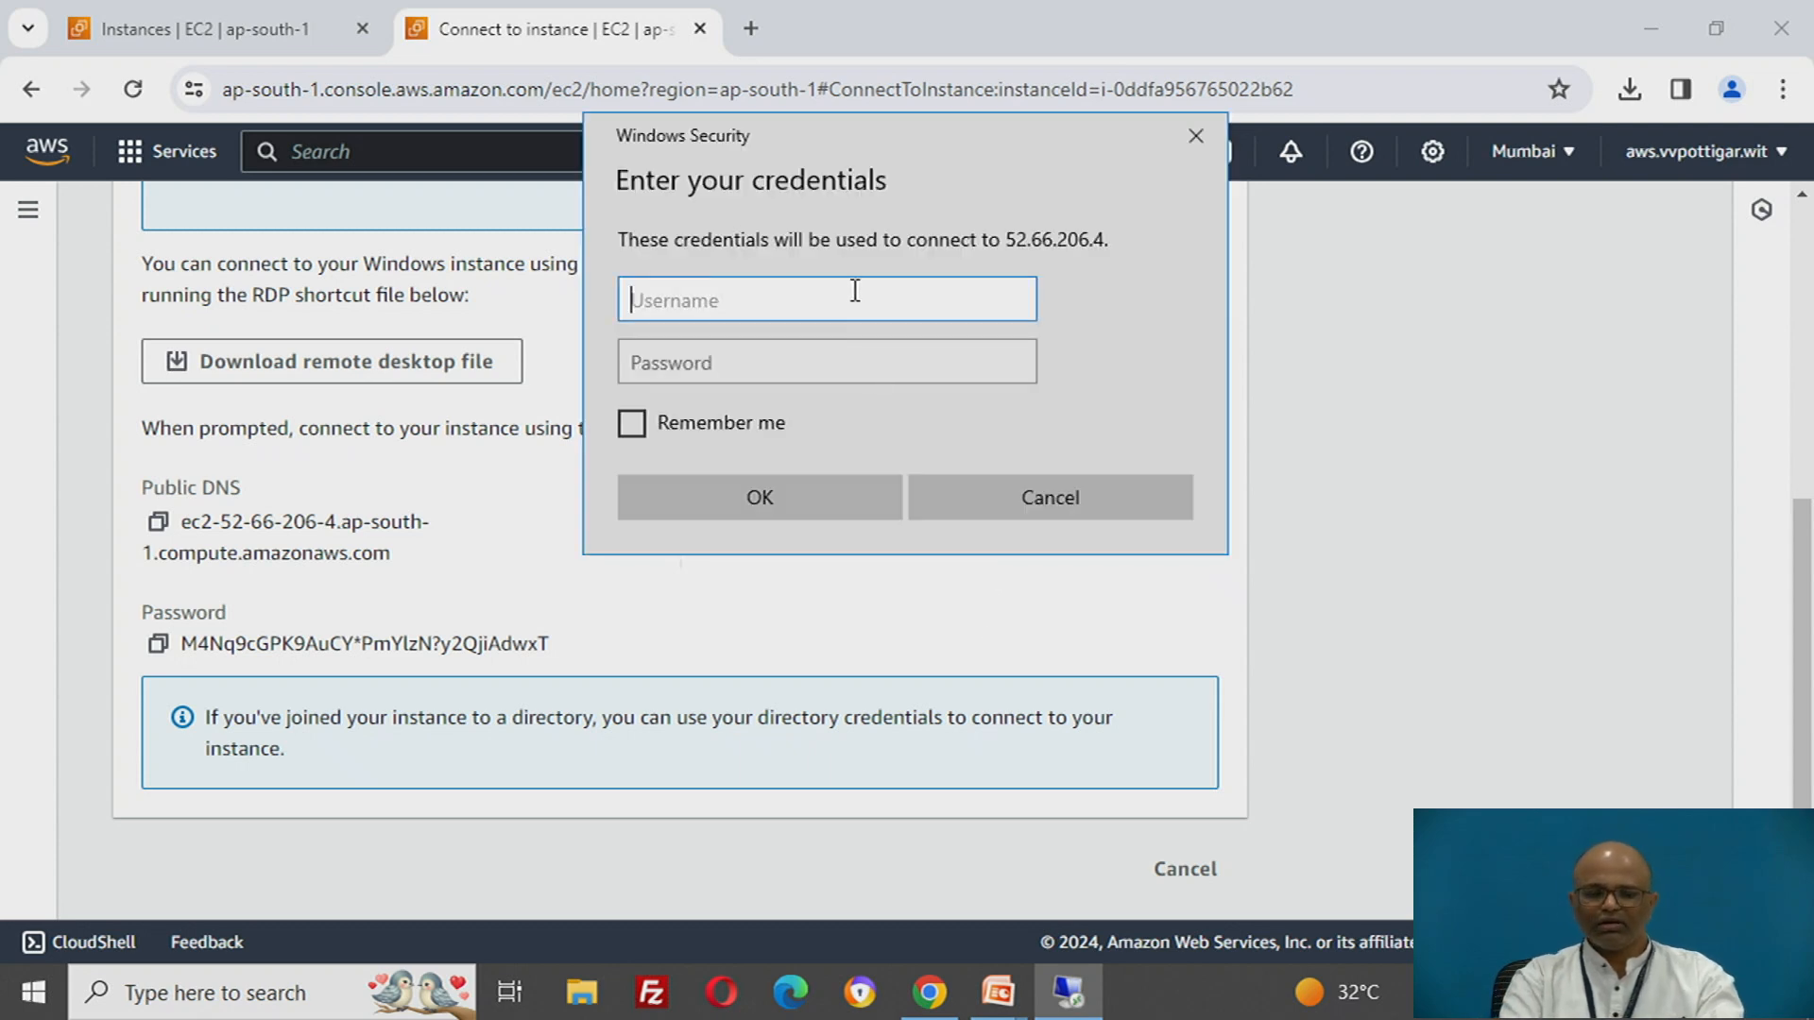
type("Adm")
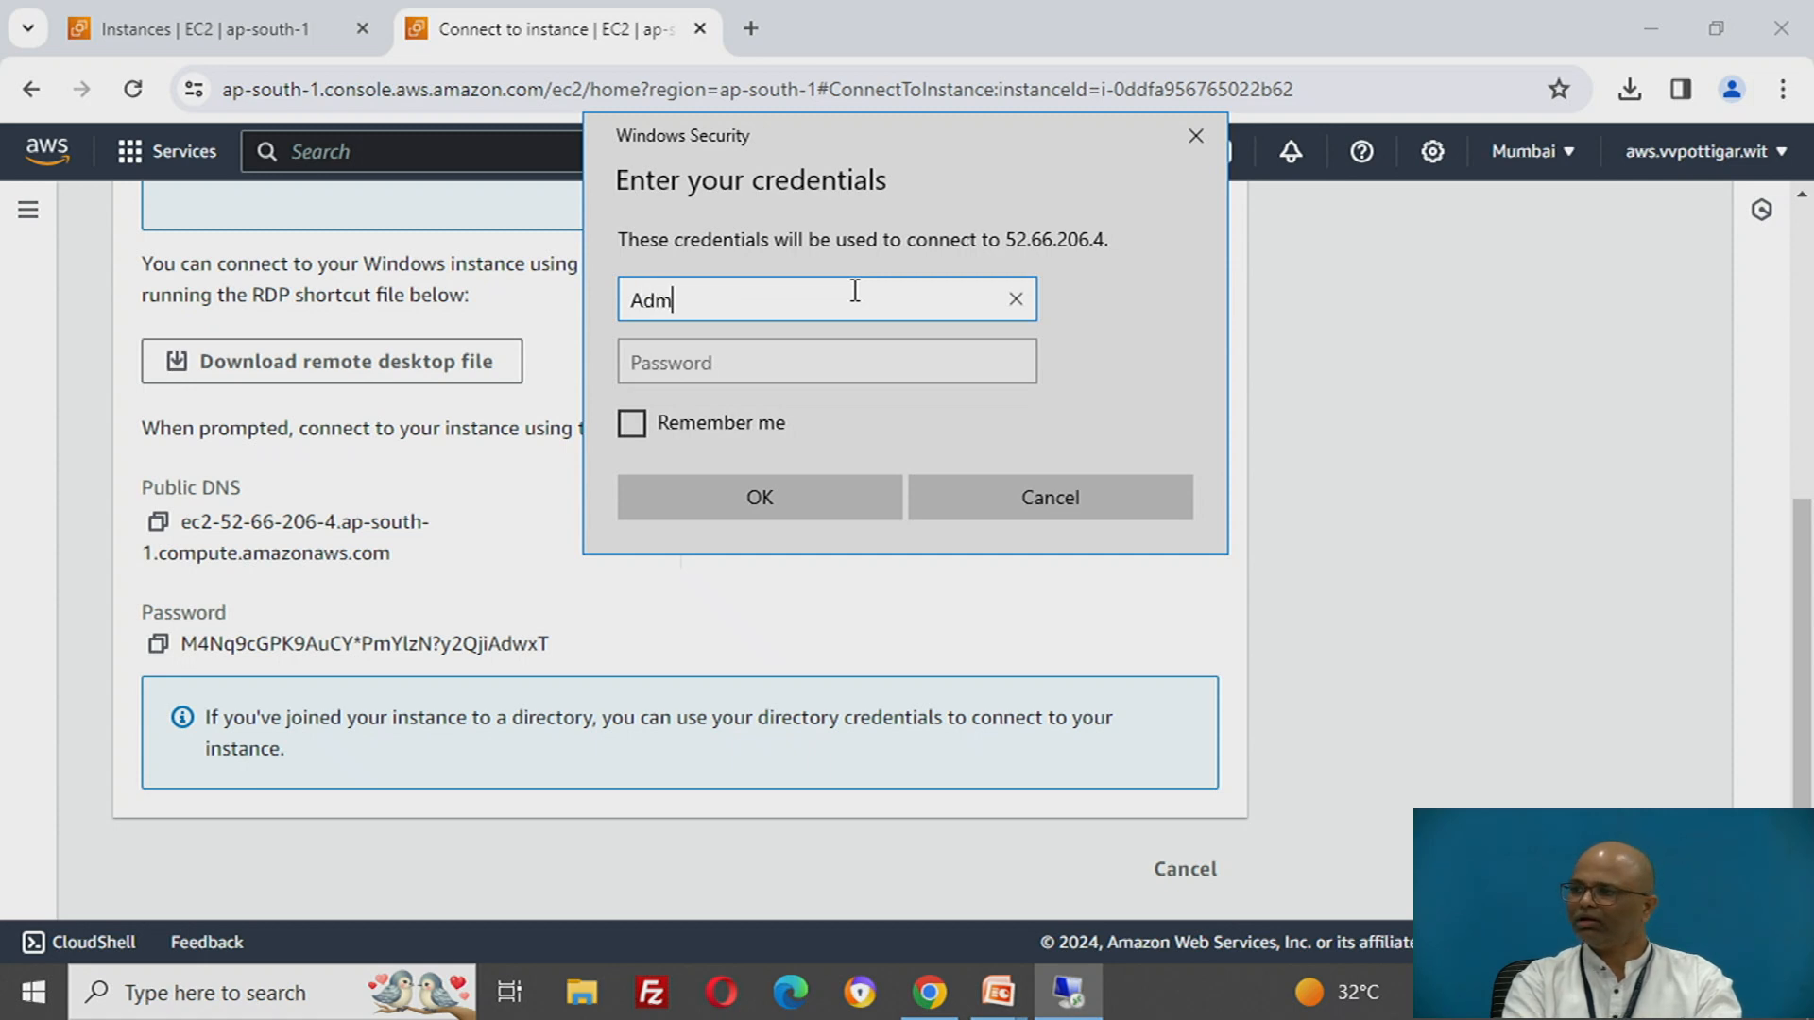
type("inistrator")
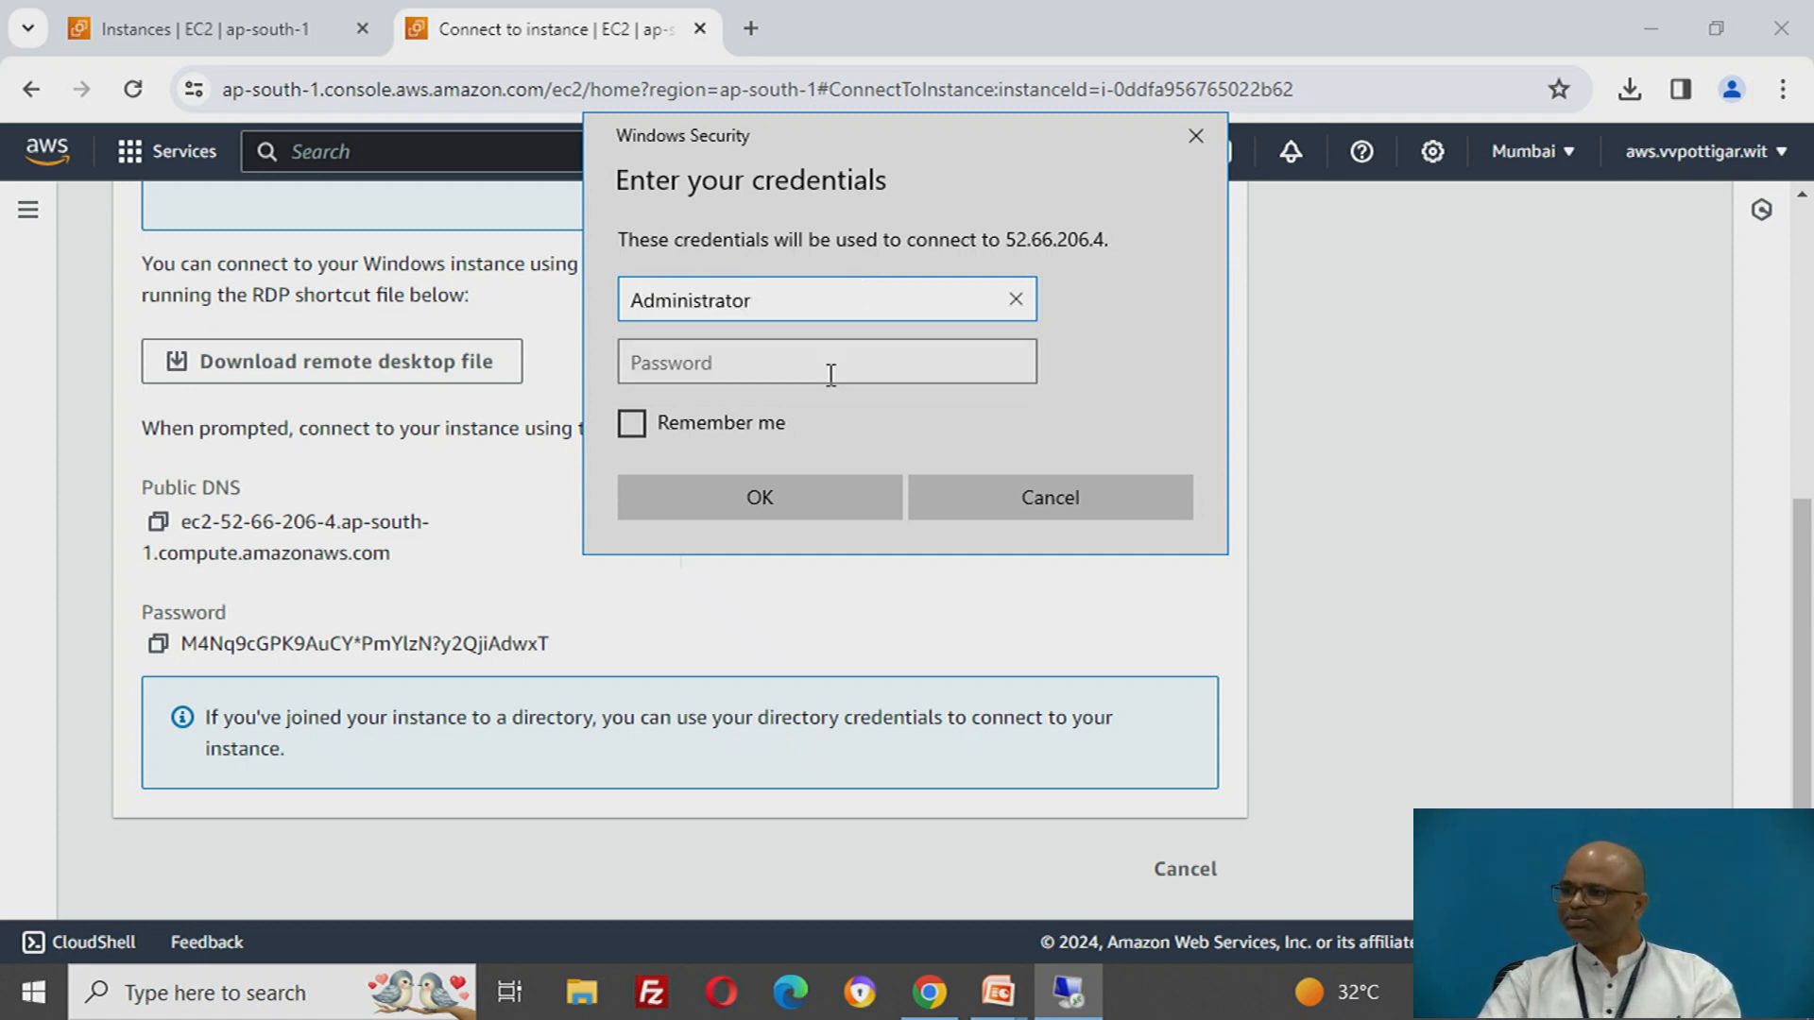
- Copy the decrypted administrator password from the EC2 connection page, paste it into the remote desktop credentials, and connect
left_click(234, 32)
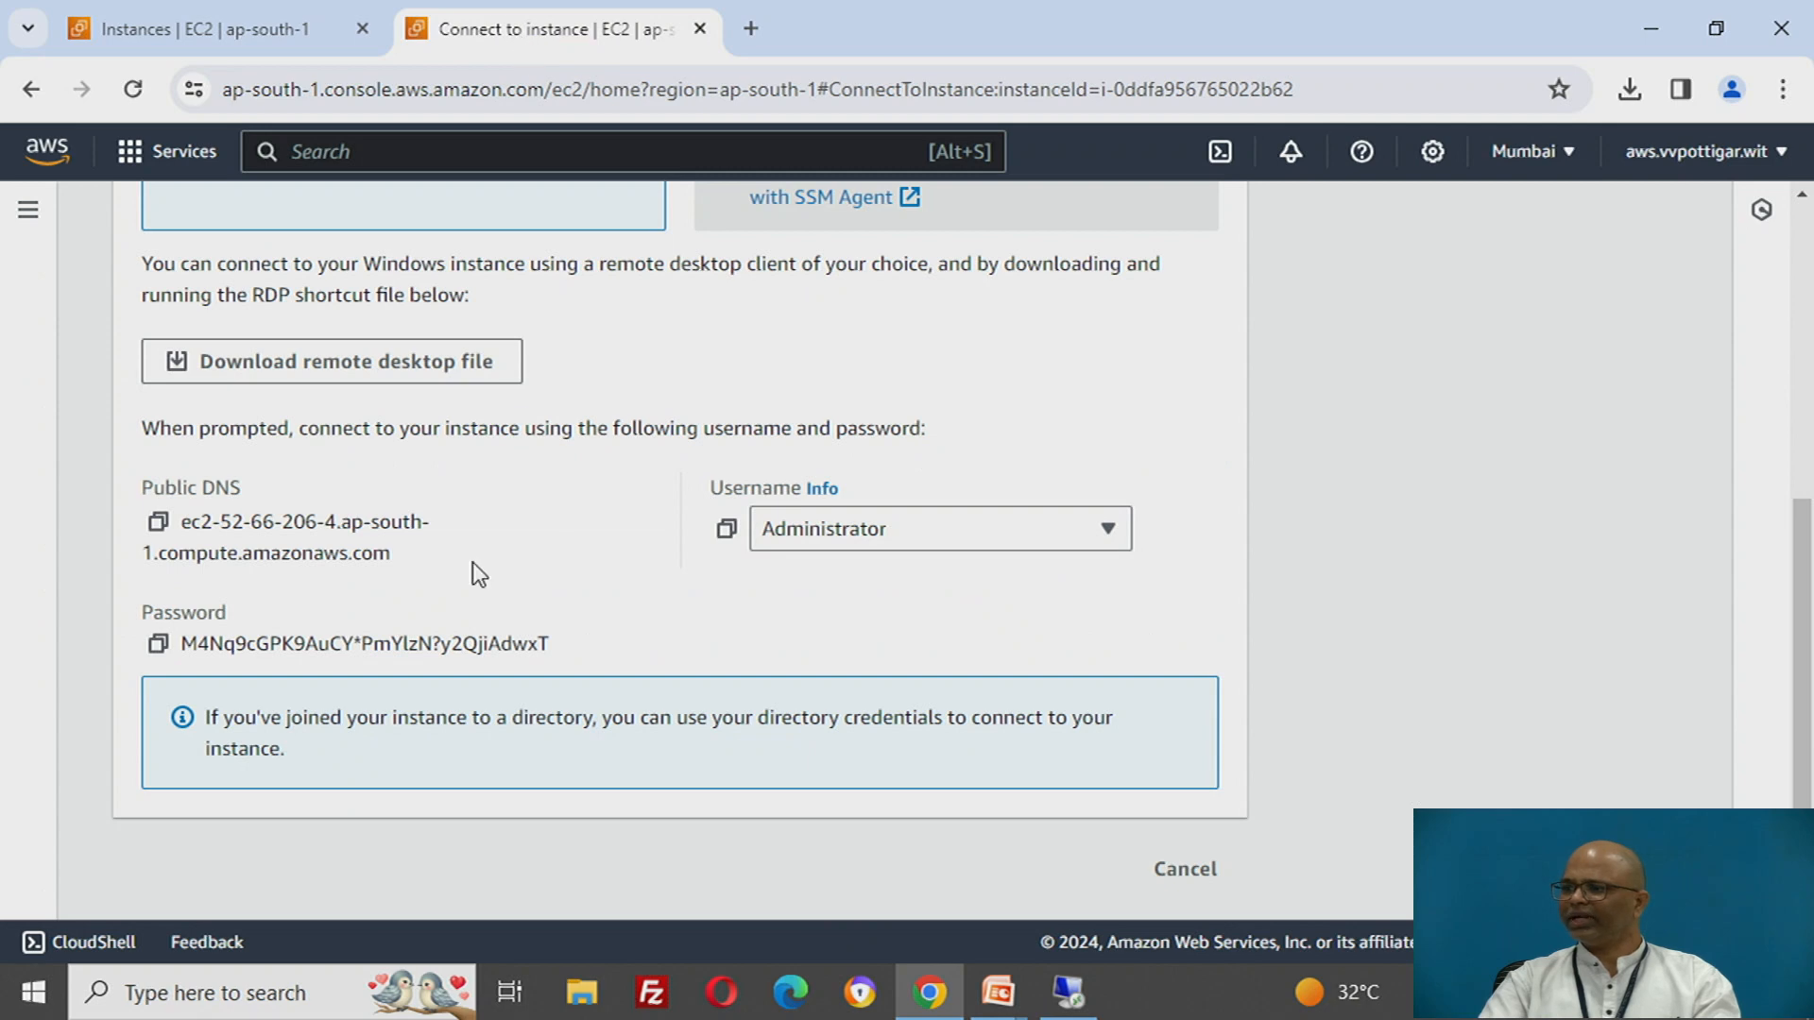
left_click(157, 650)
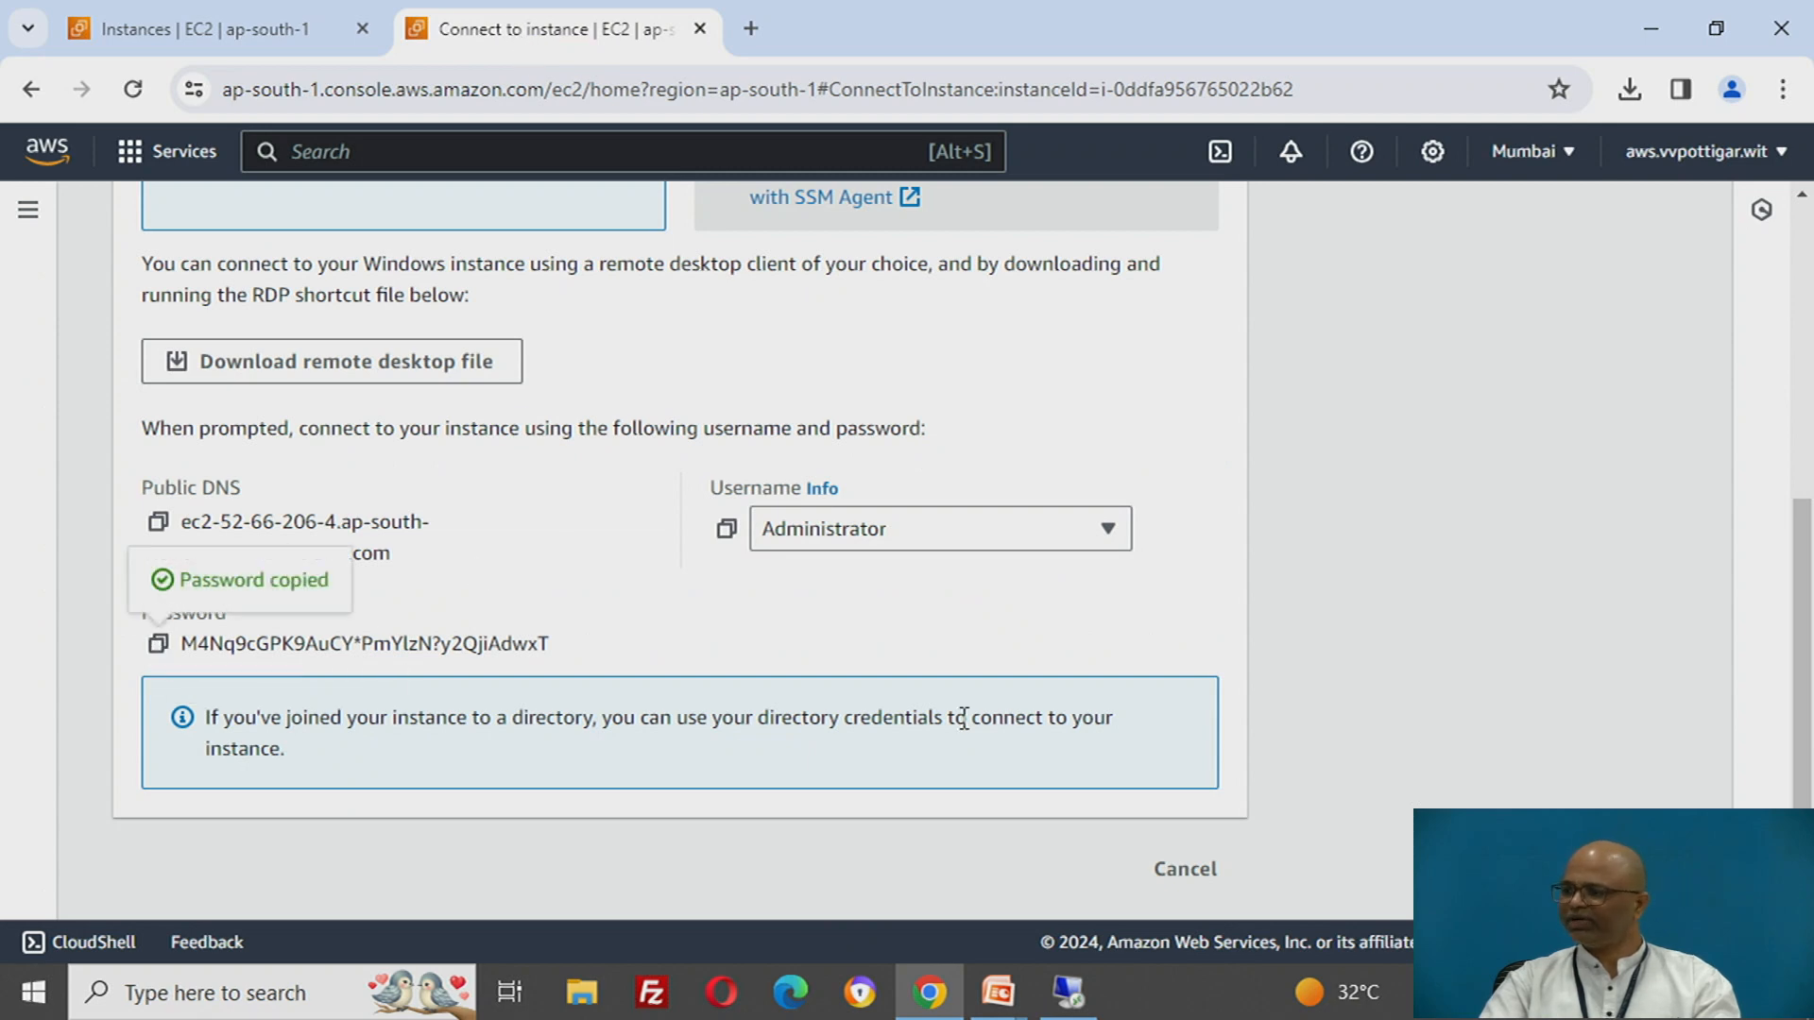
left_click(705, 364)
right_click(701, 365)
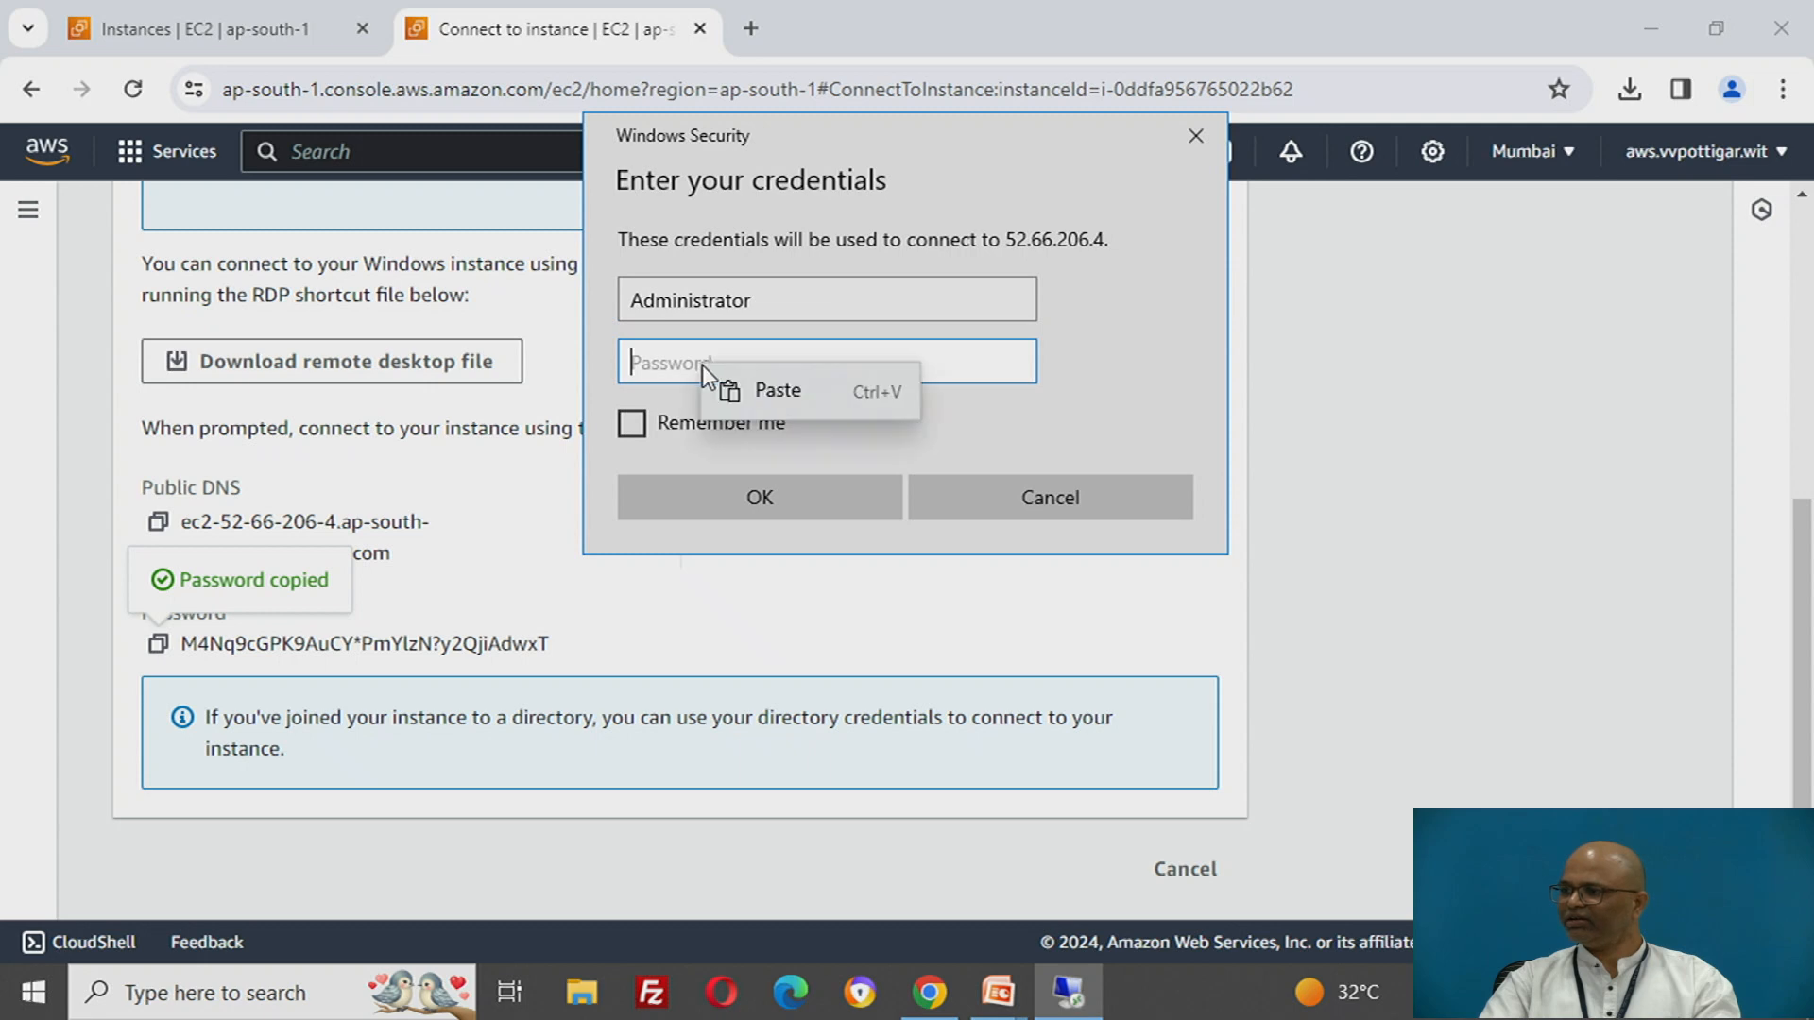
left_click(790, 407)
left_click(807, 497)
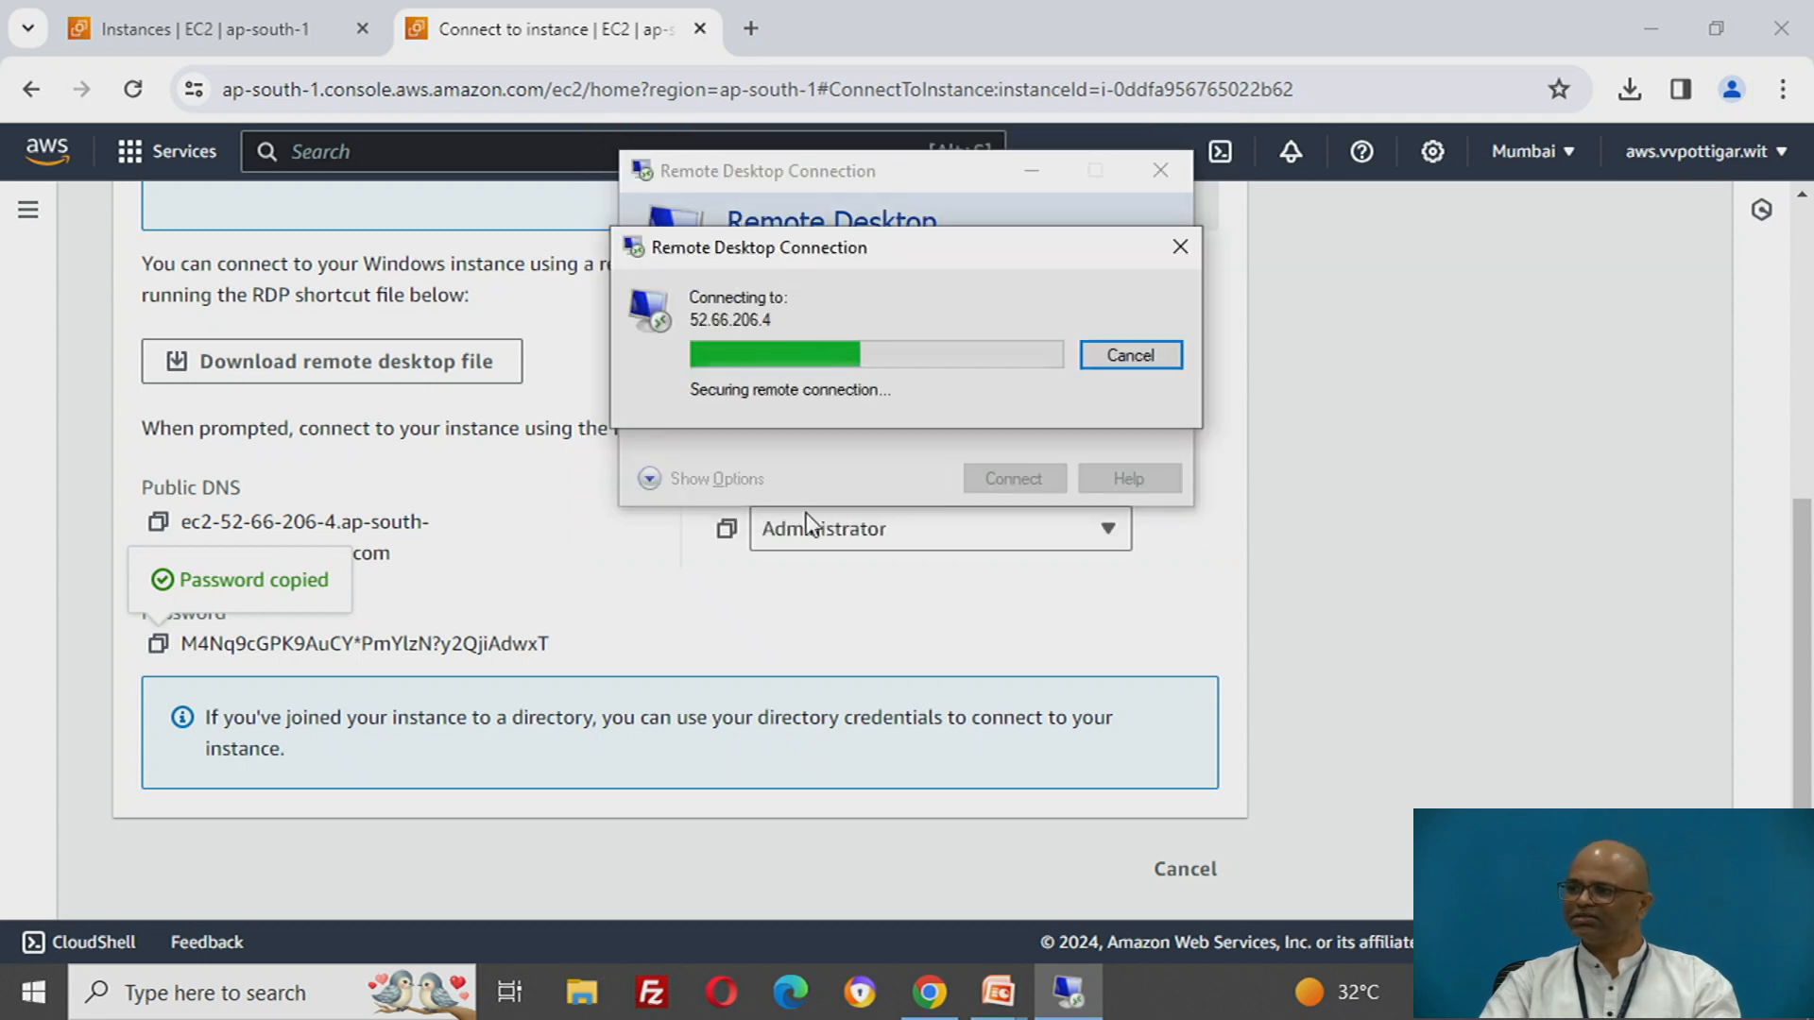
left_click(977, 579)
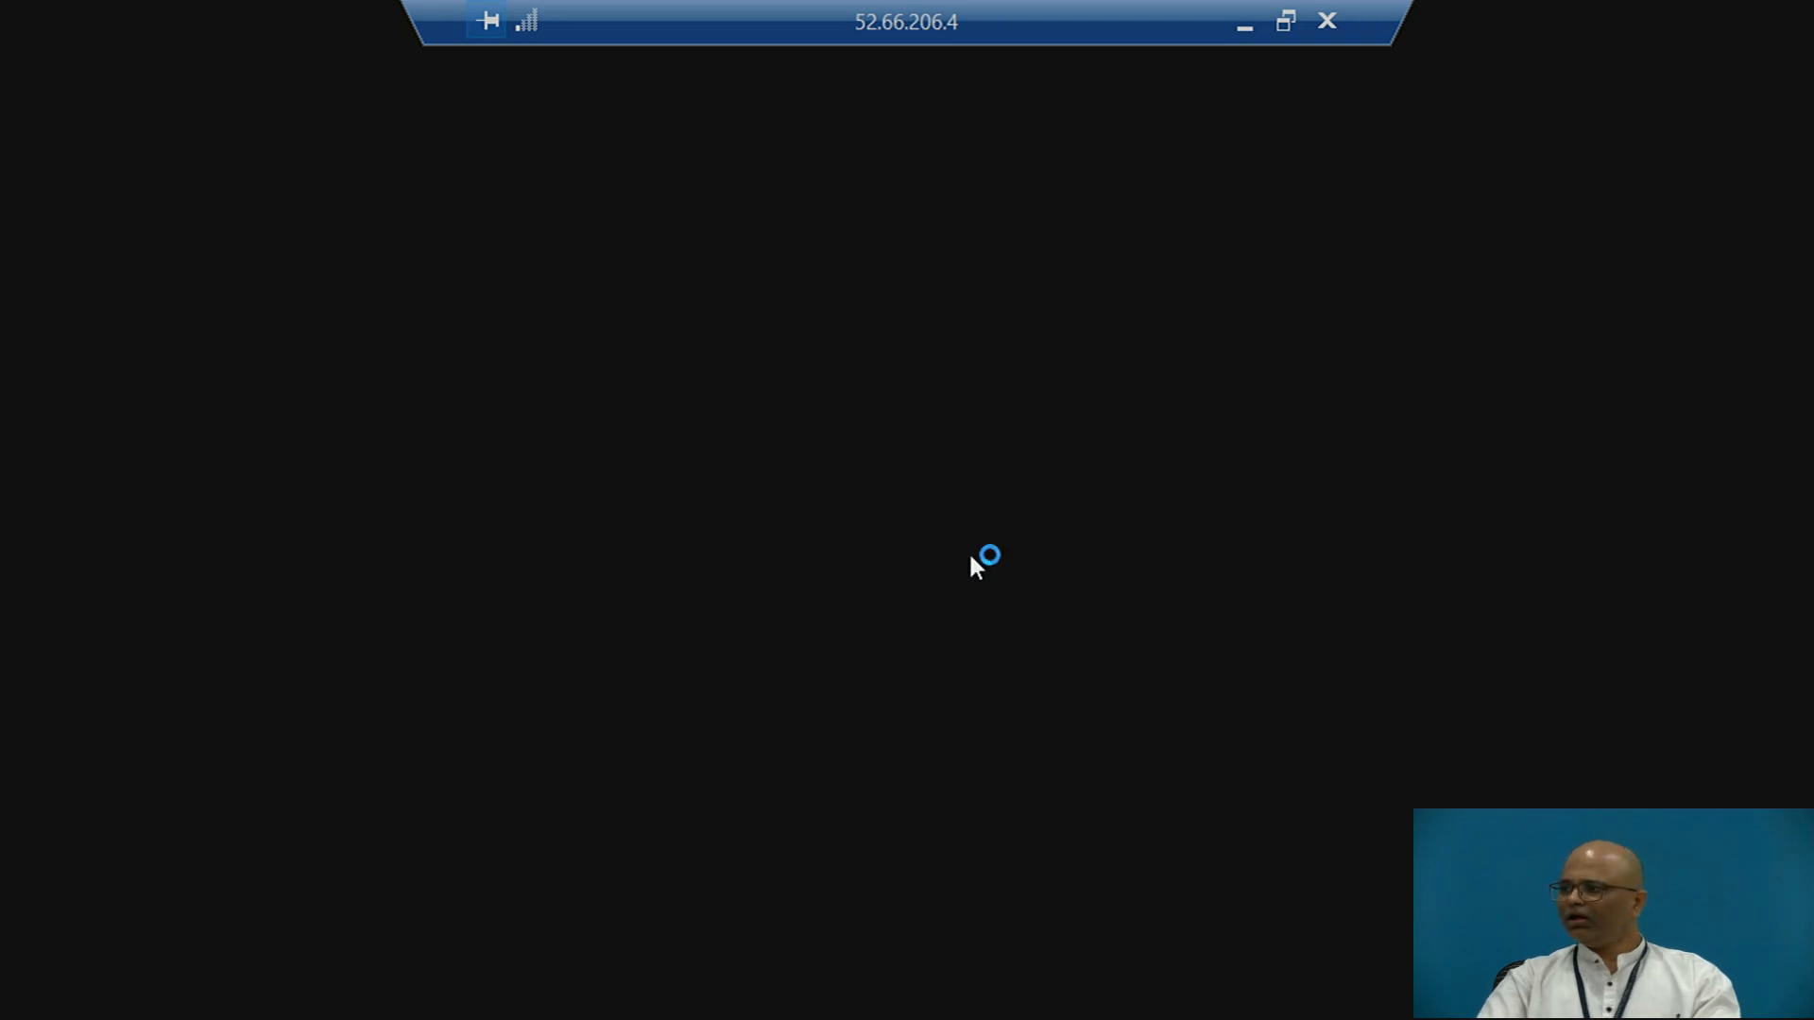
- Minimise the remote session and examine the block device size in the storage details of windows-aws-instance
left_click(1244, 28)
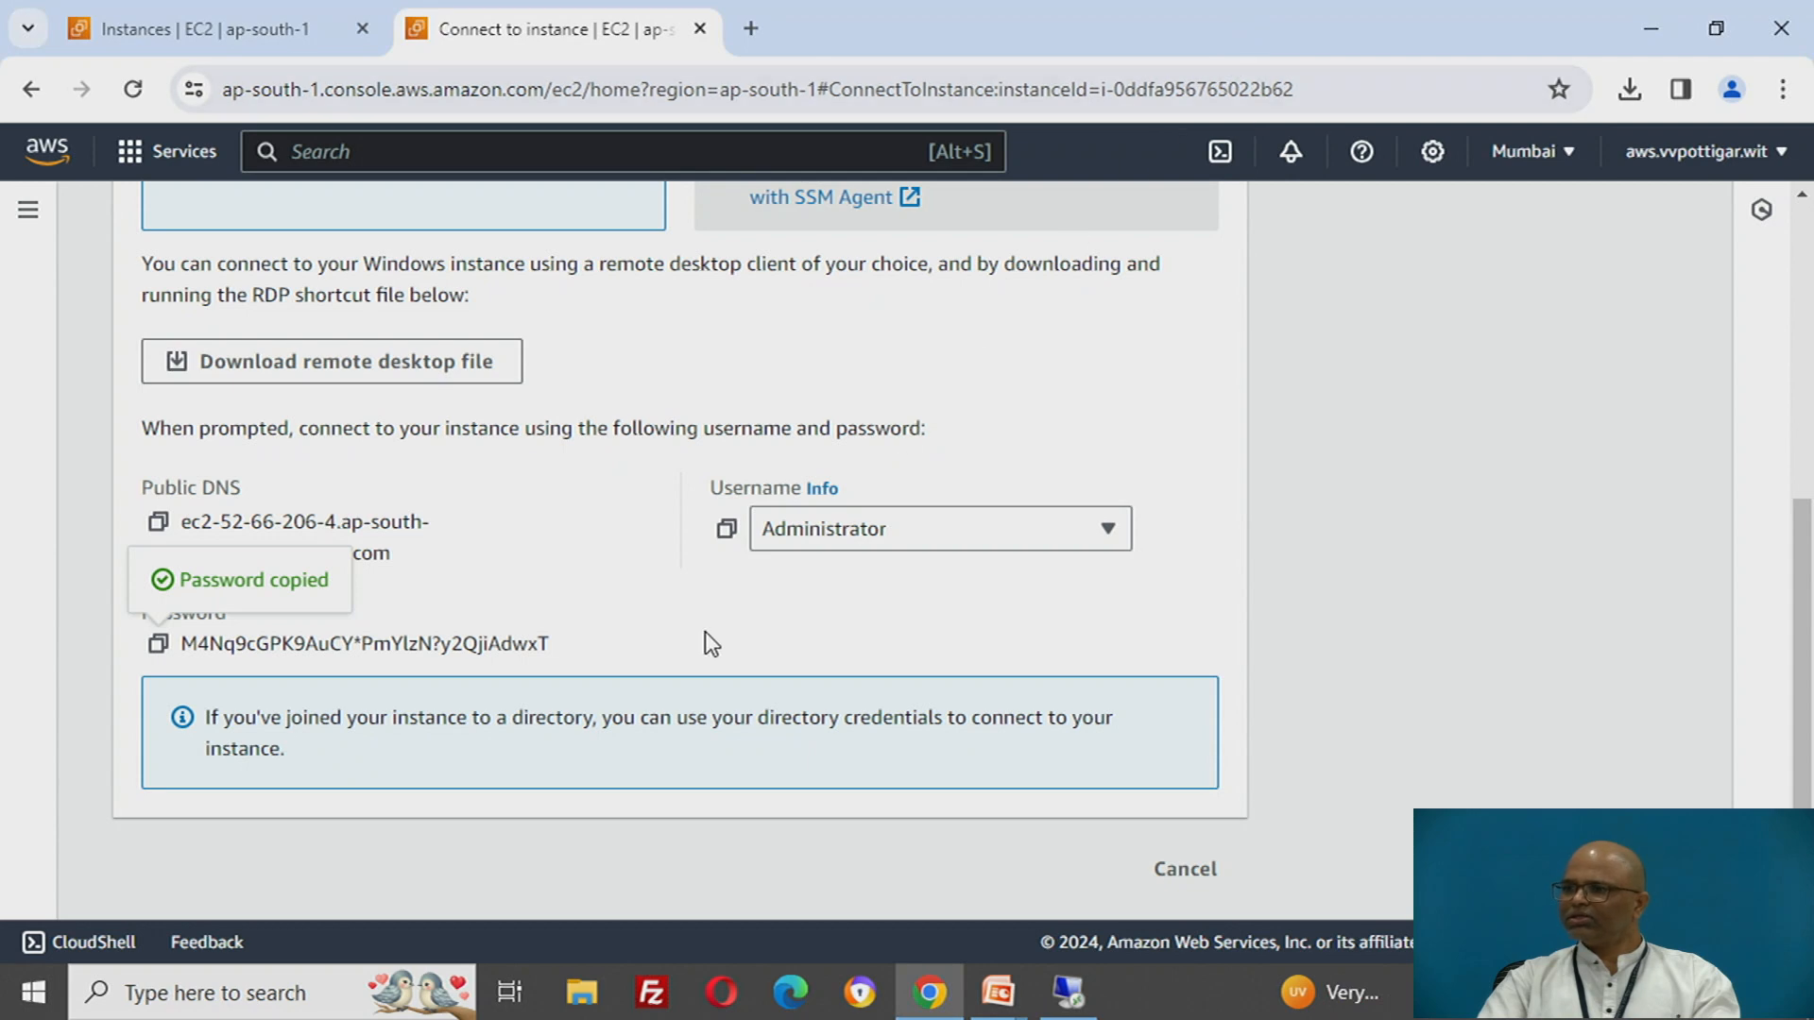
left_click(189, 27)
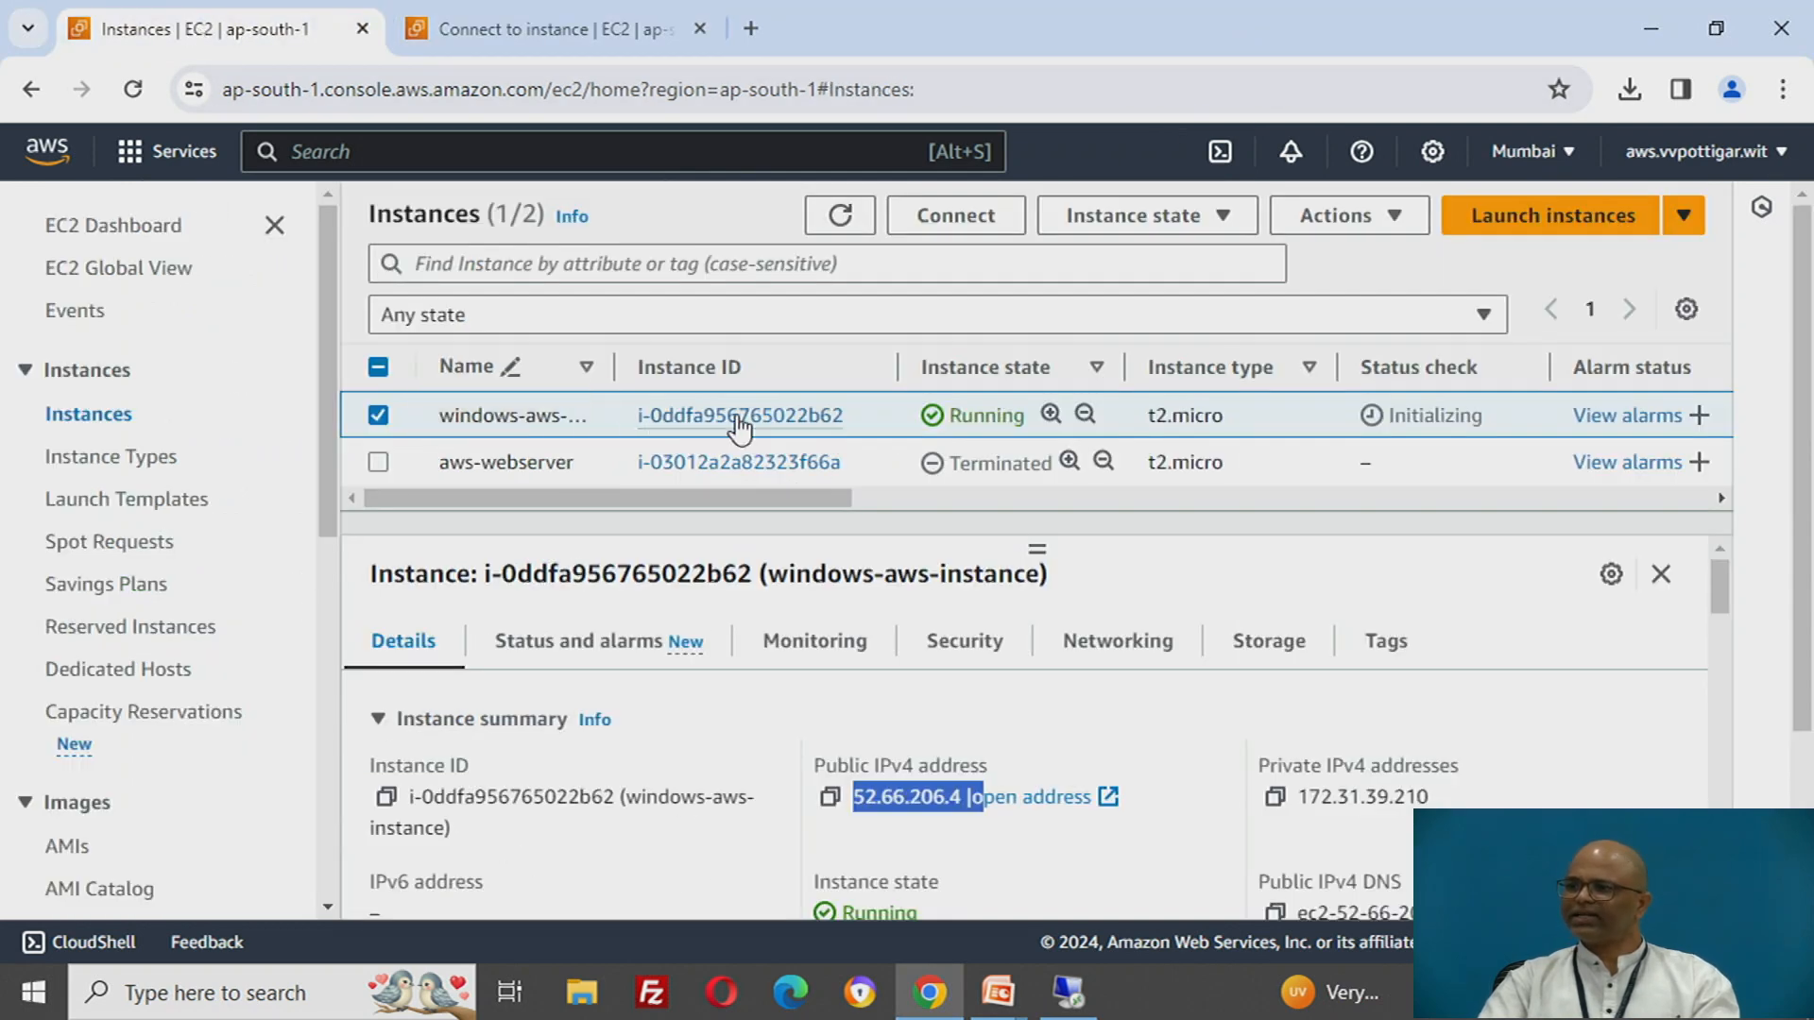
left_click(1262, 644)
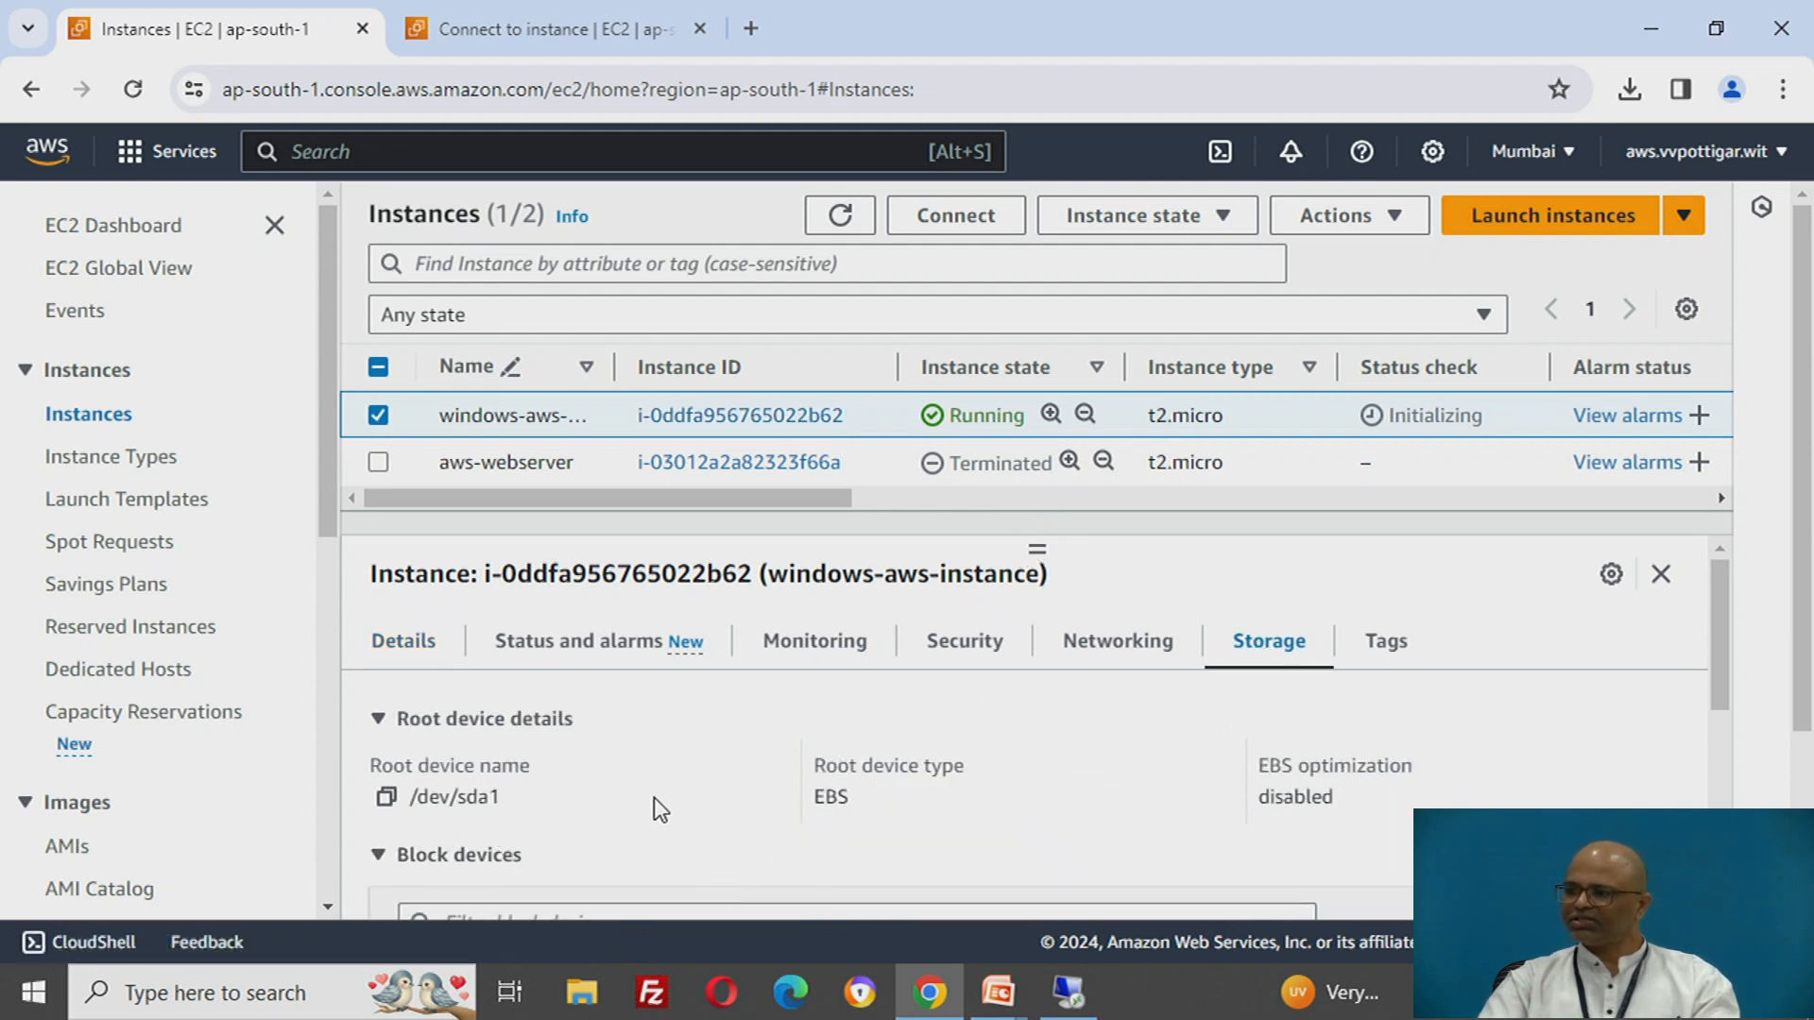
scroll(650, 801, "down", 3)
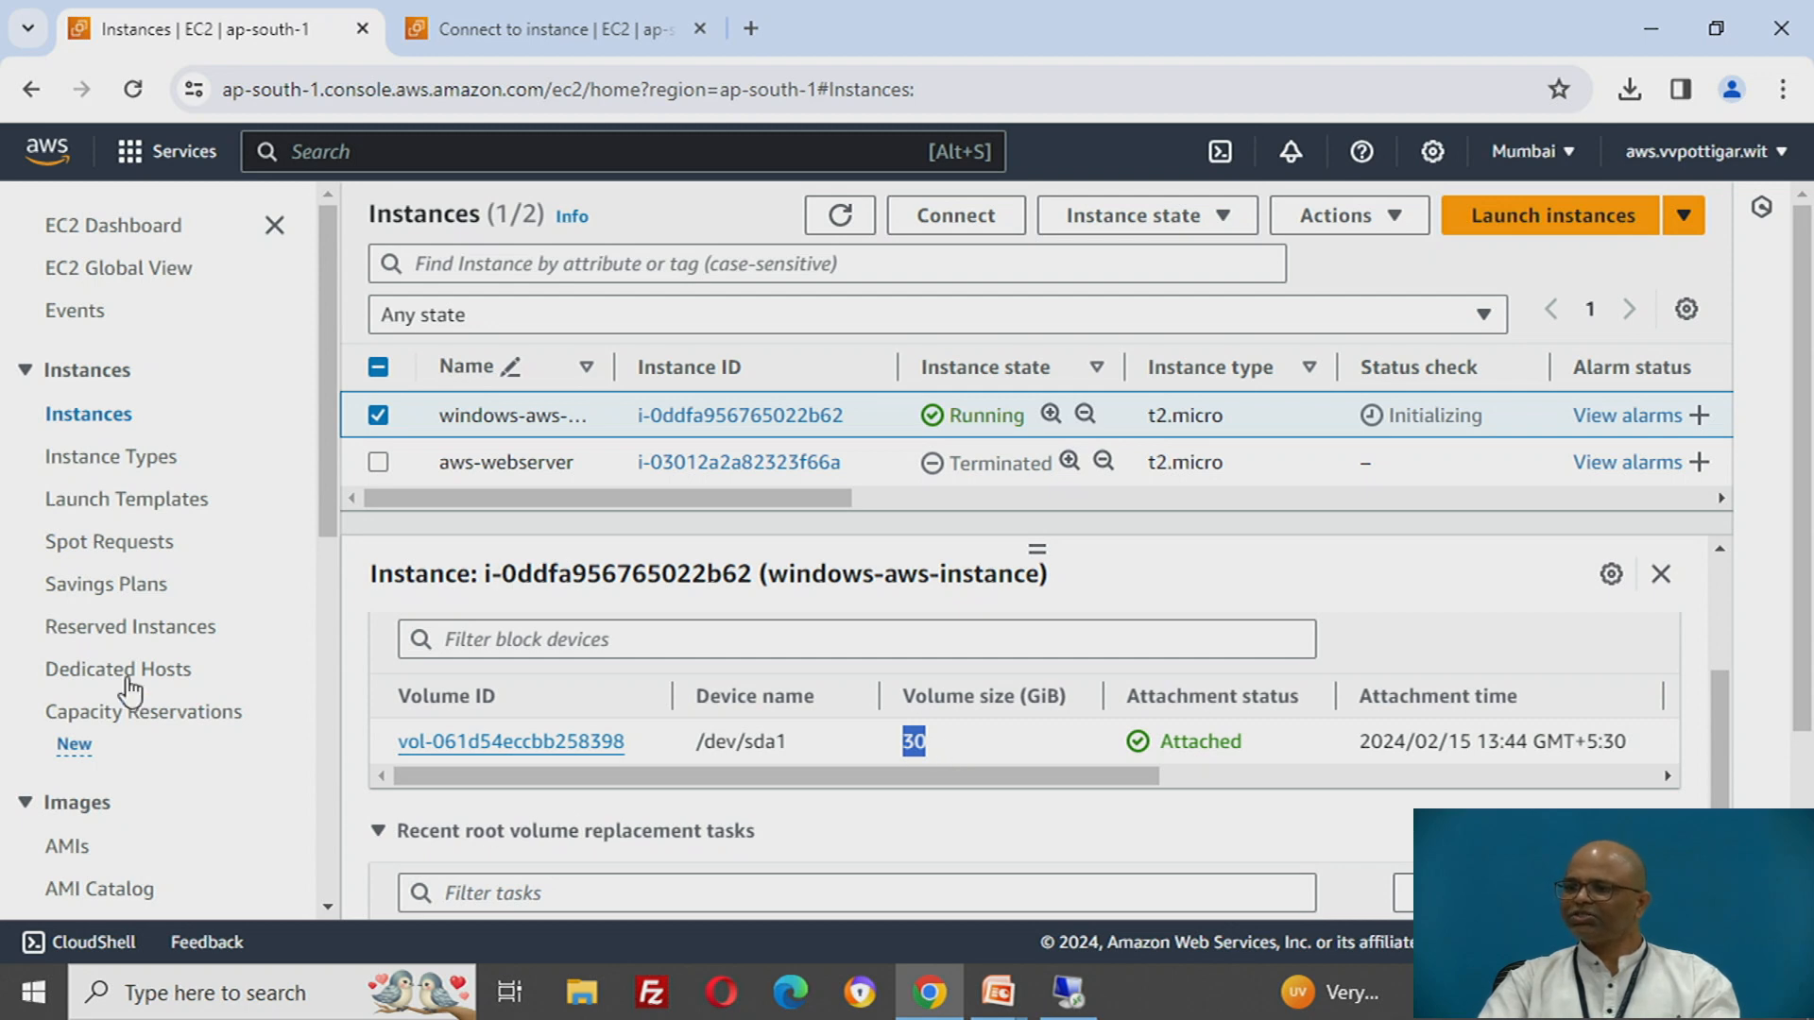
- Open the Elastic Block Store volumes list and check the size of the additional gp3 volume
scroll(121, 677, "down", 3)
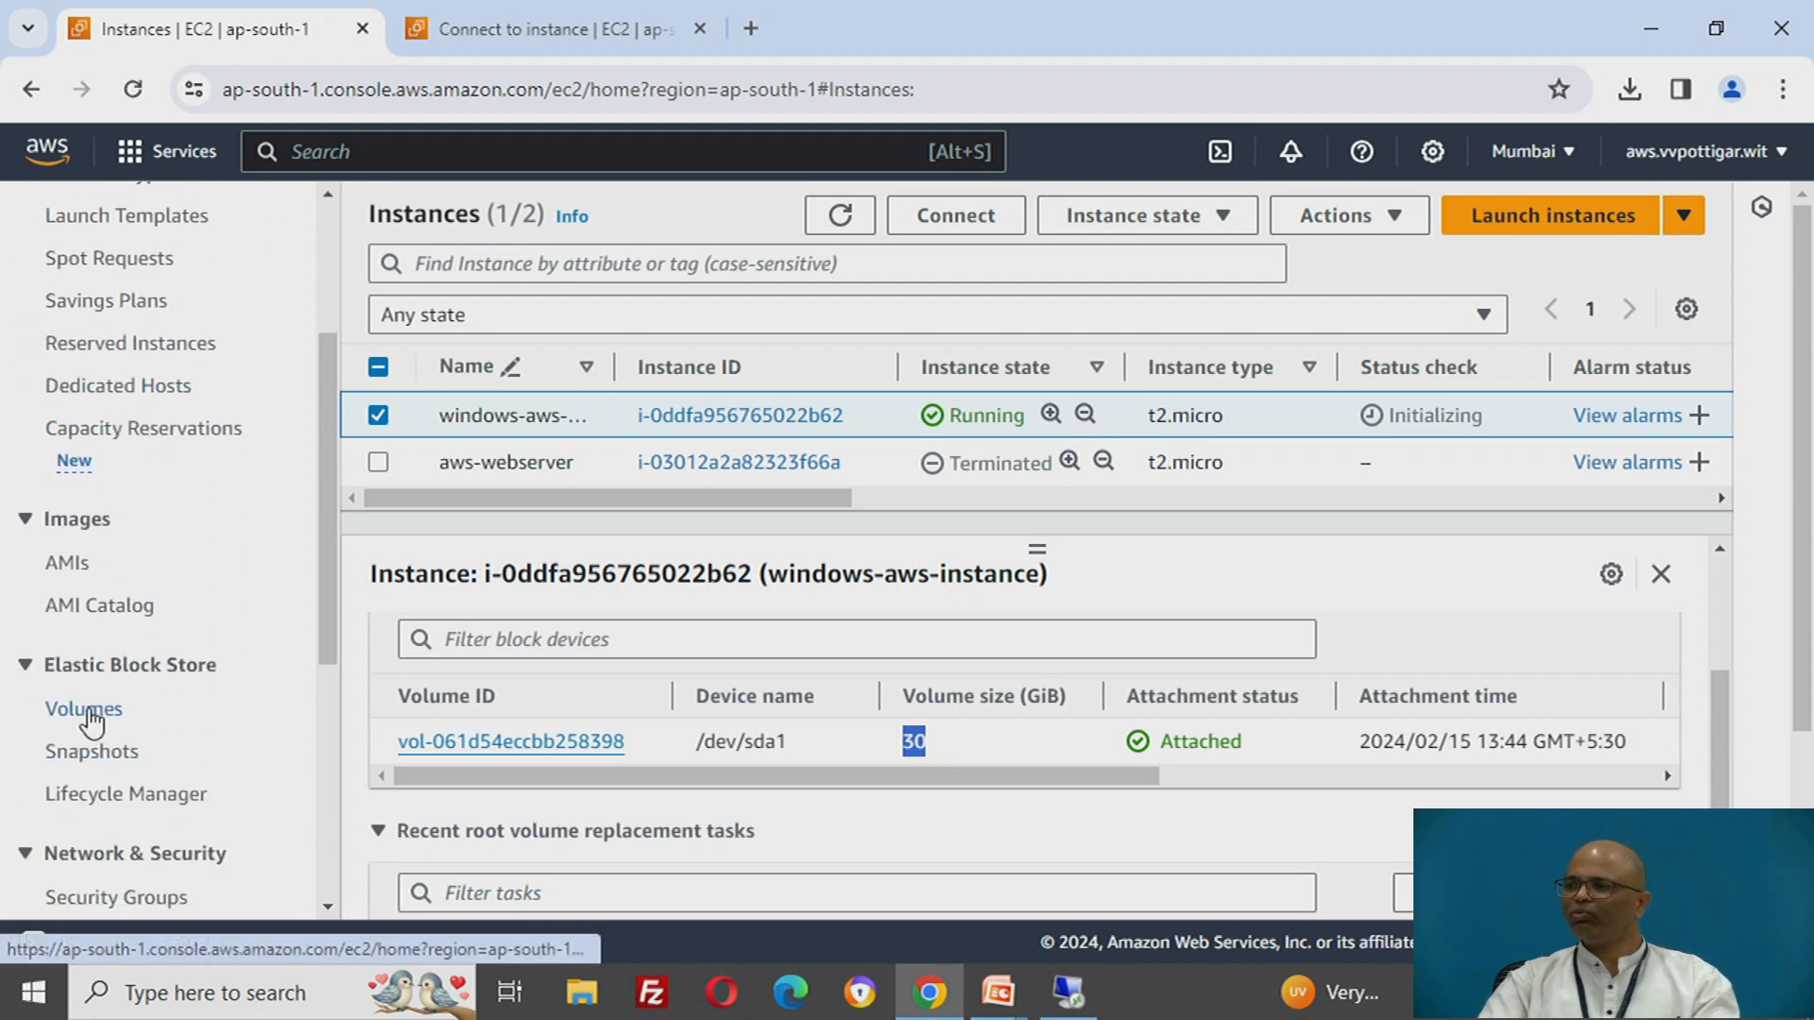
left_click(90, 710)
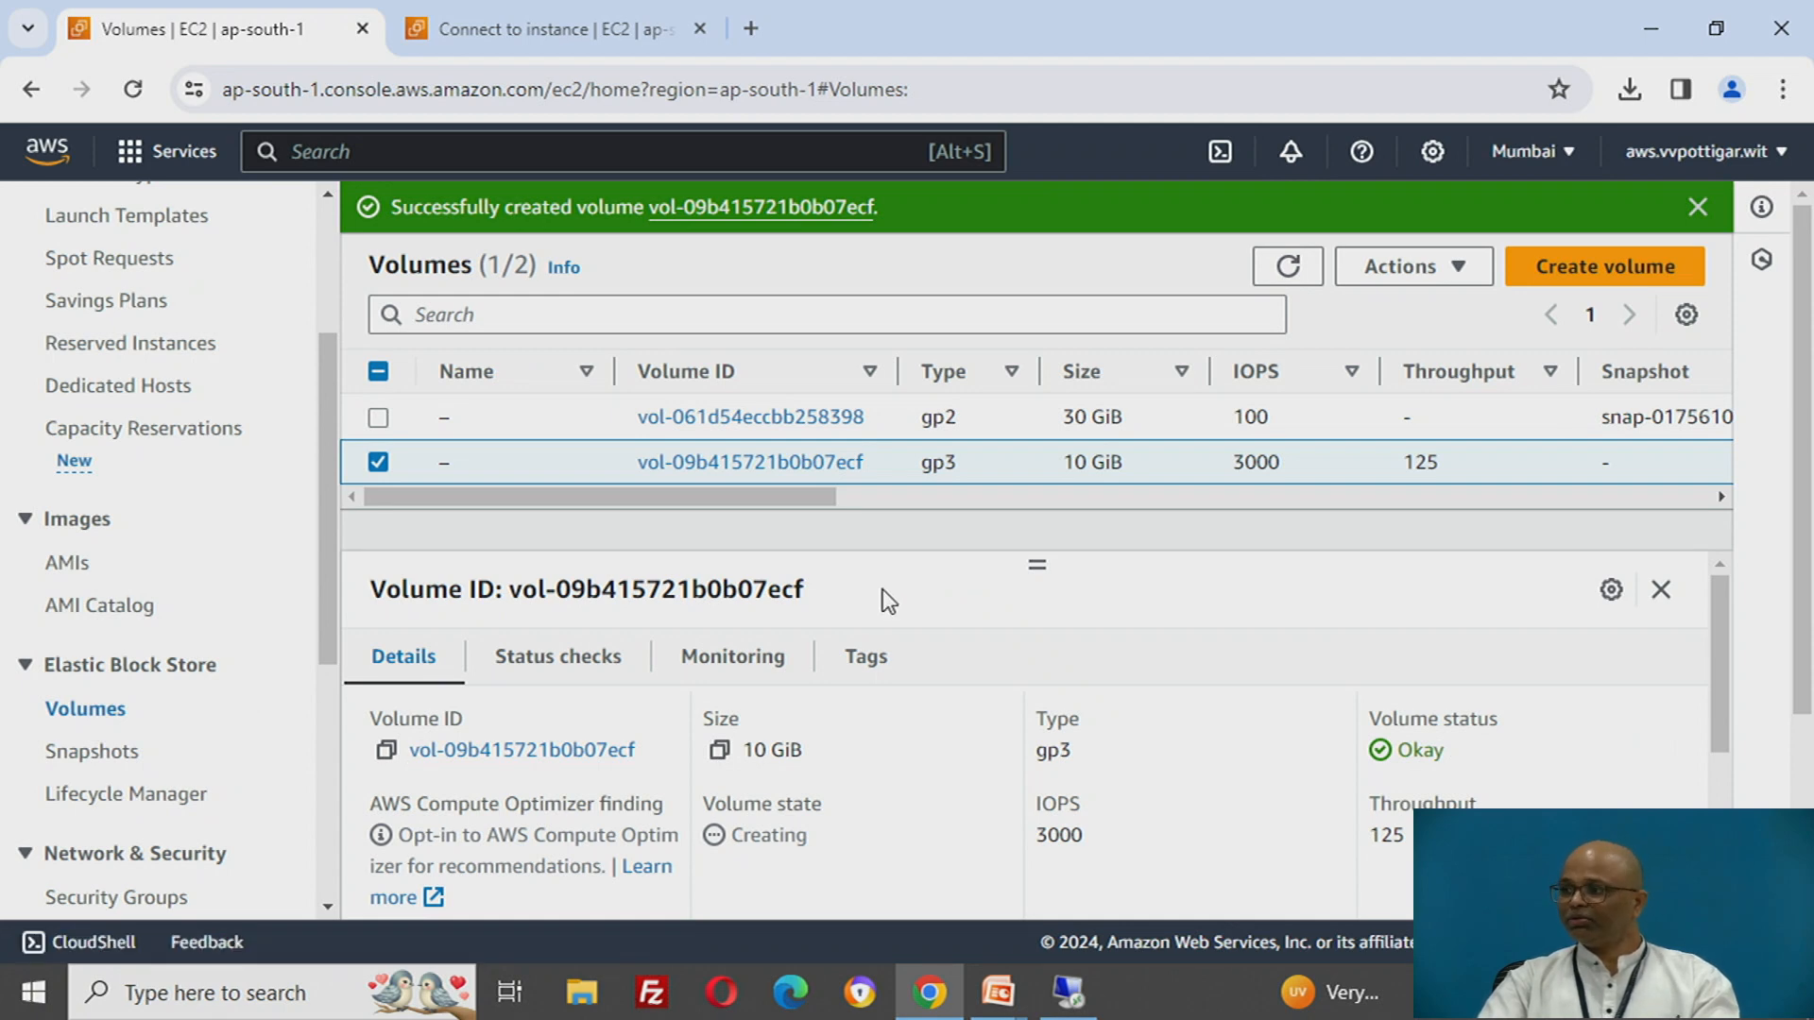
left_click_drag(1067, 461, 1124, 462)
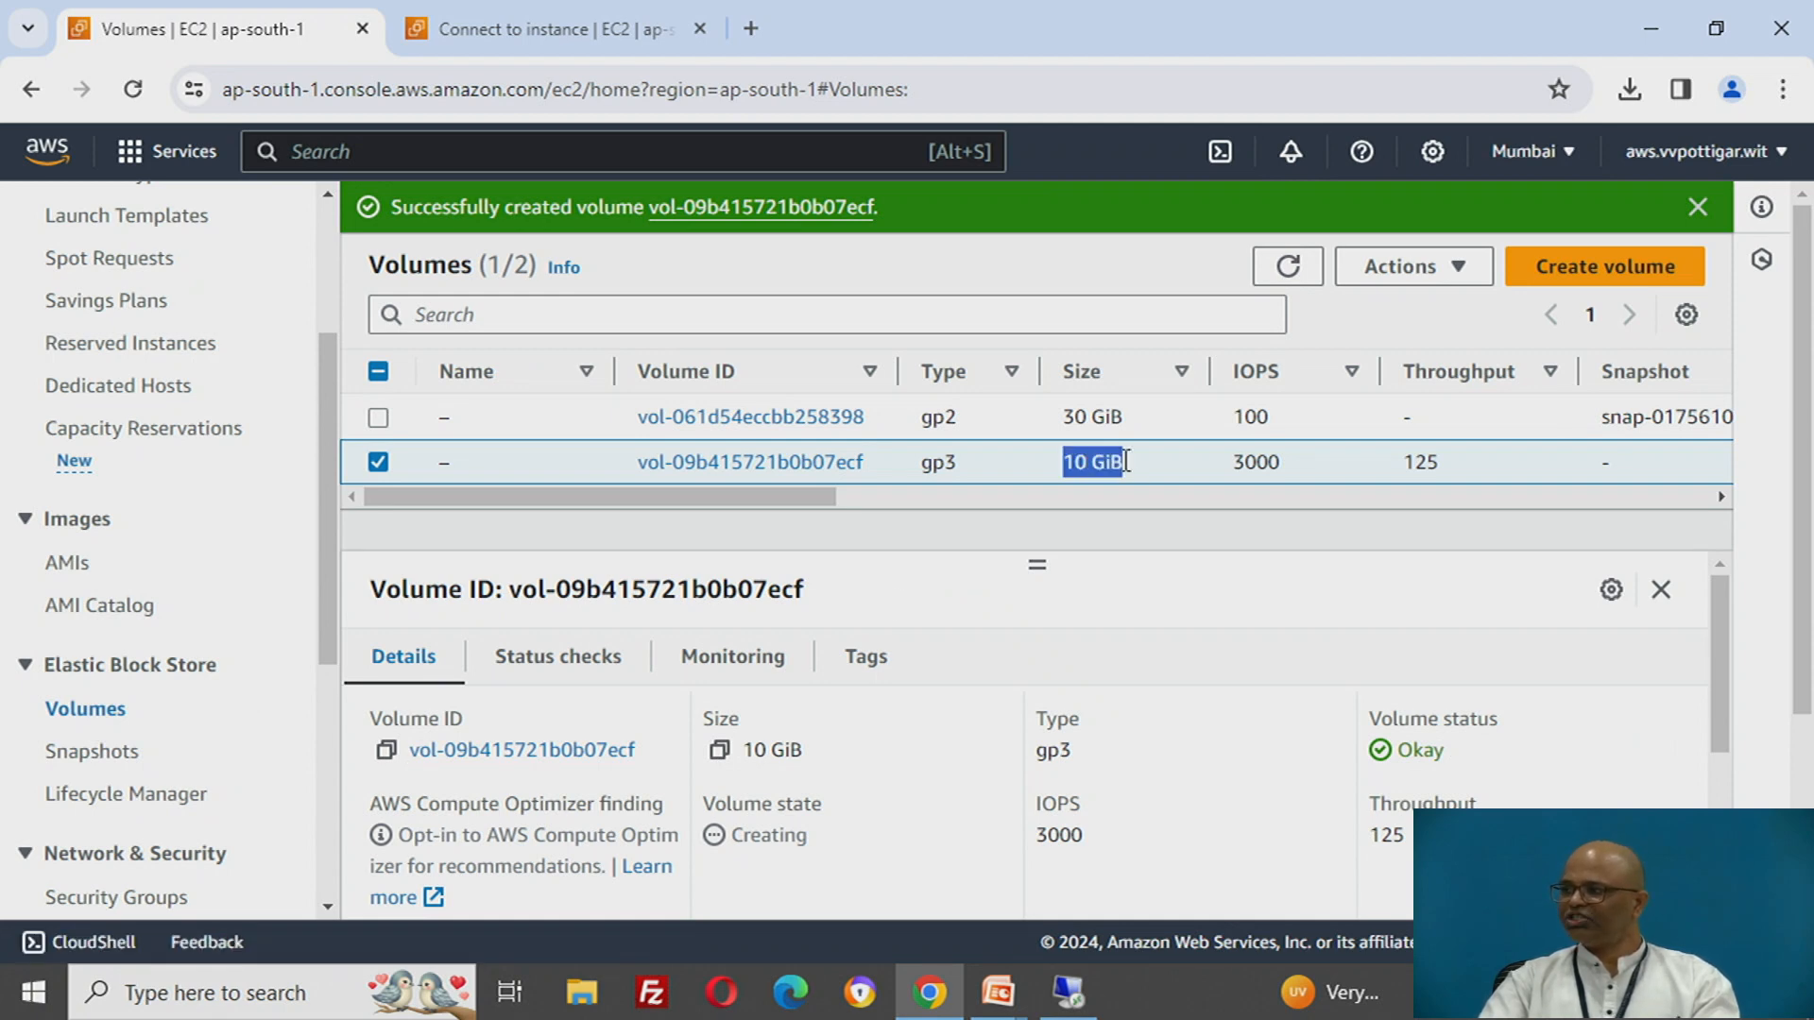
- Switch back to the remote Windows session and open This PC in File Explorer to examine its drives
left_click(1071, 1003)
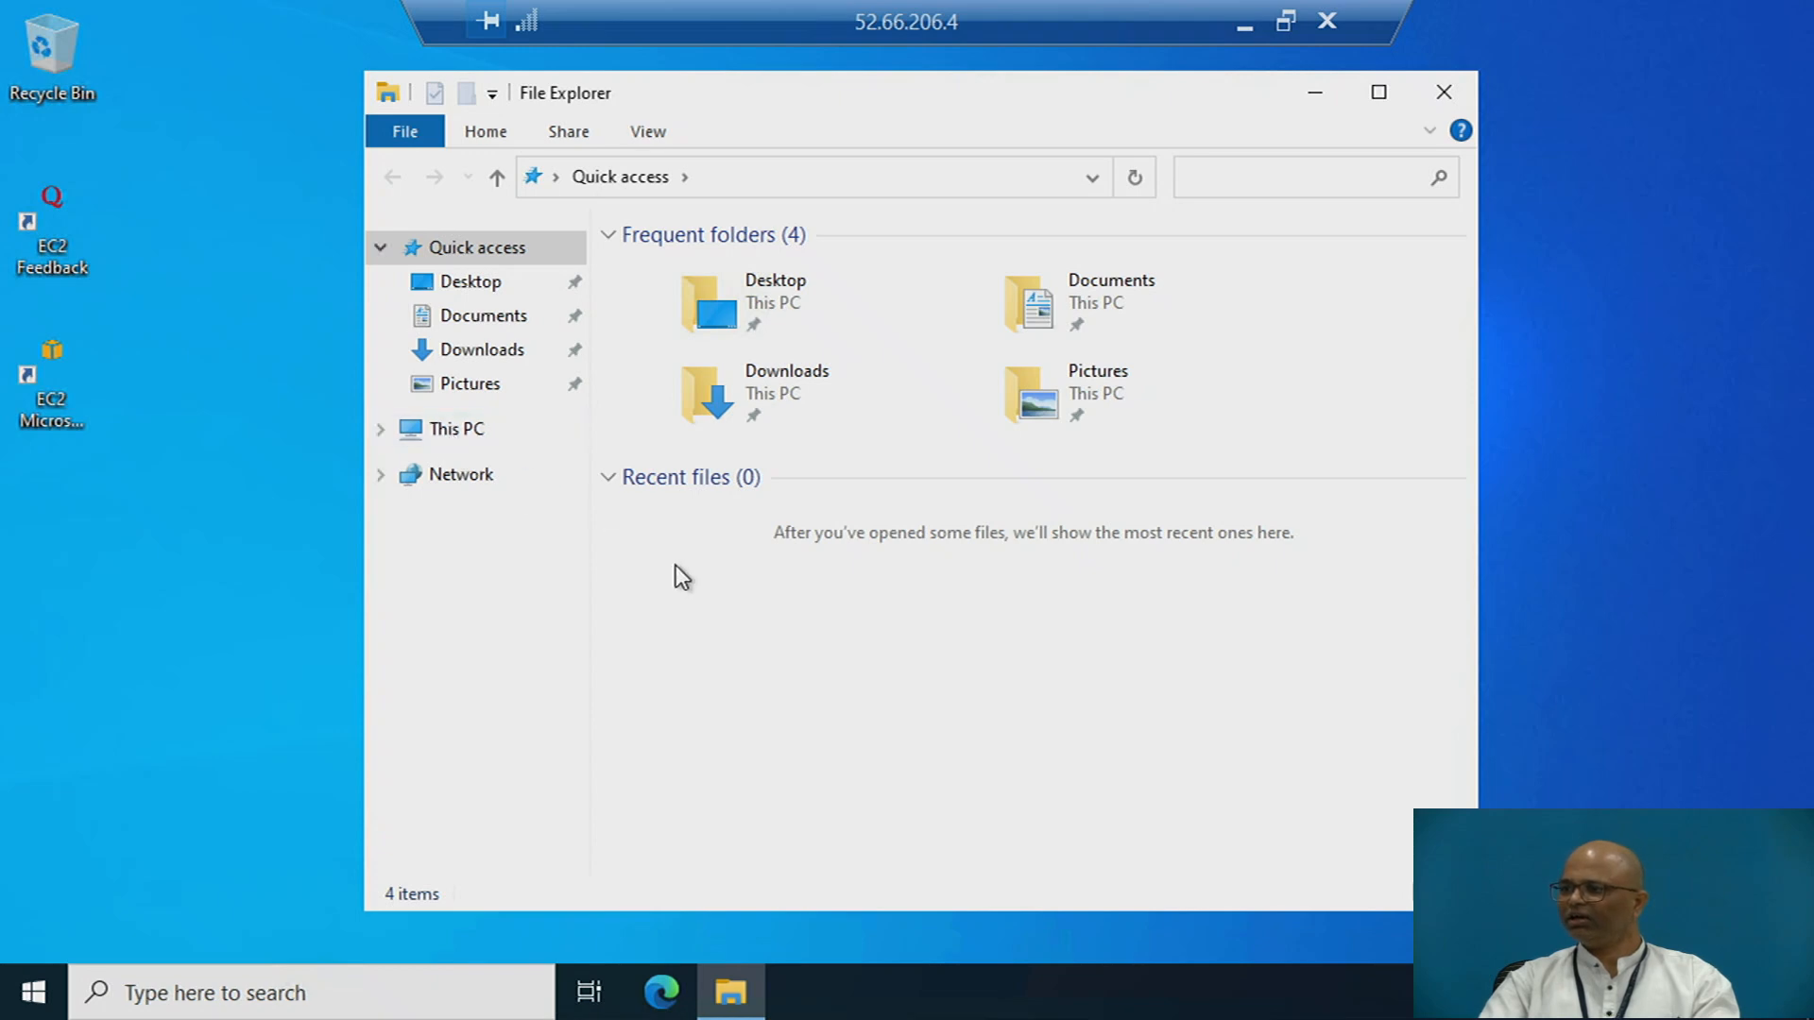
left_click(458, 434)
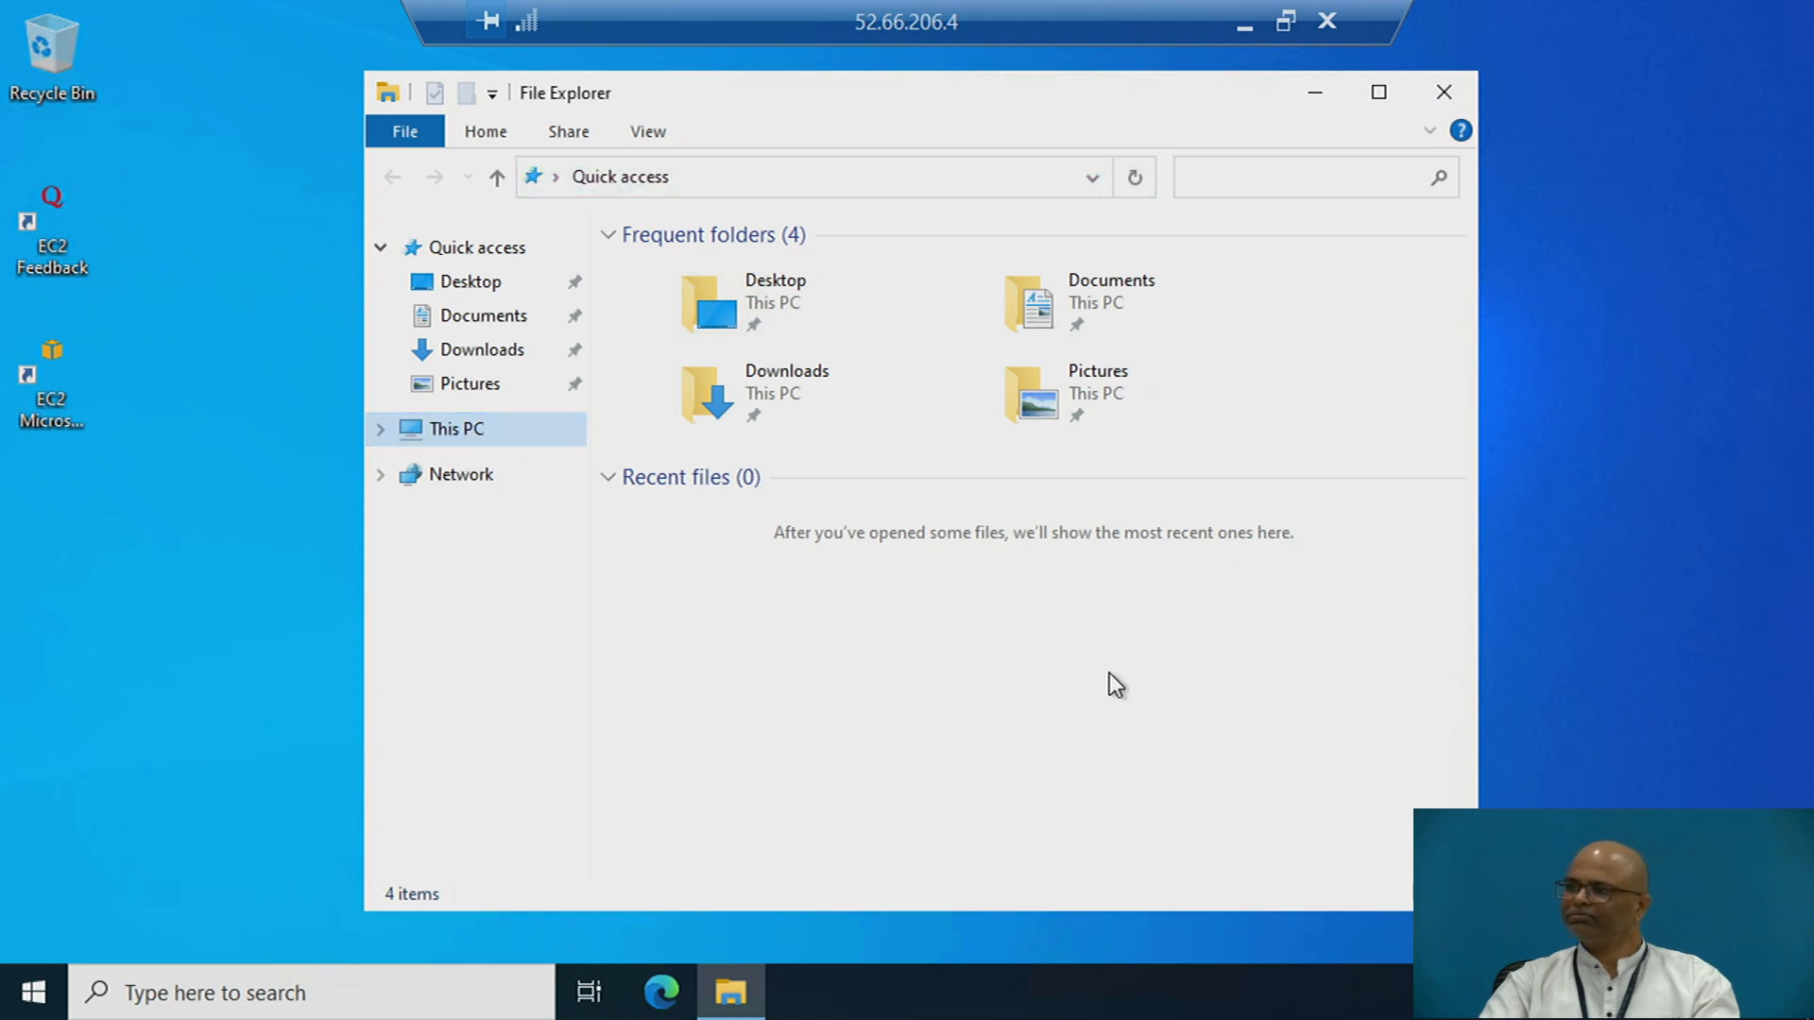
left_click(477, 430)
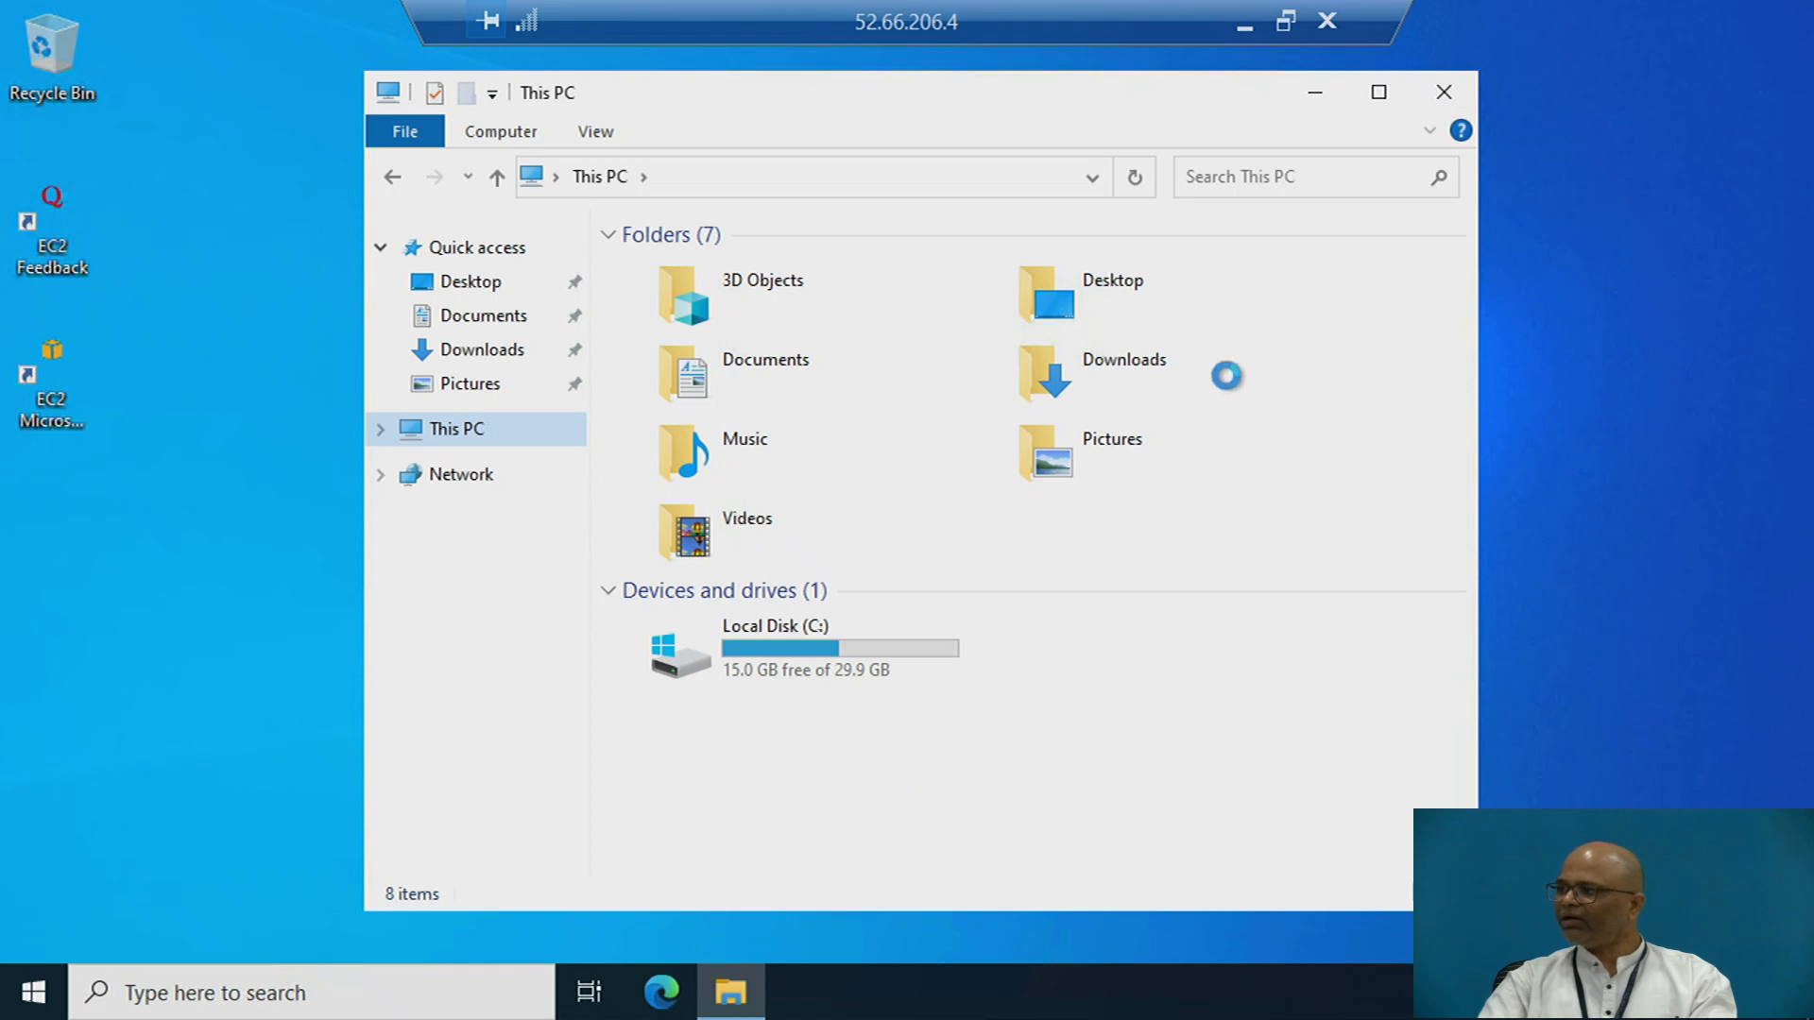
- Back in the EC2 console, refresh the volumes list, select the 10 GiB gp3 volume, and open its Attach volume form
left_click(1244, 27)
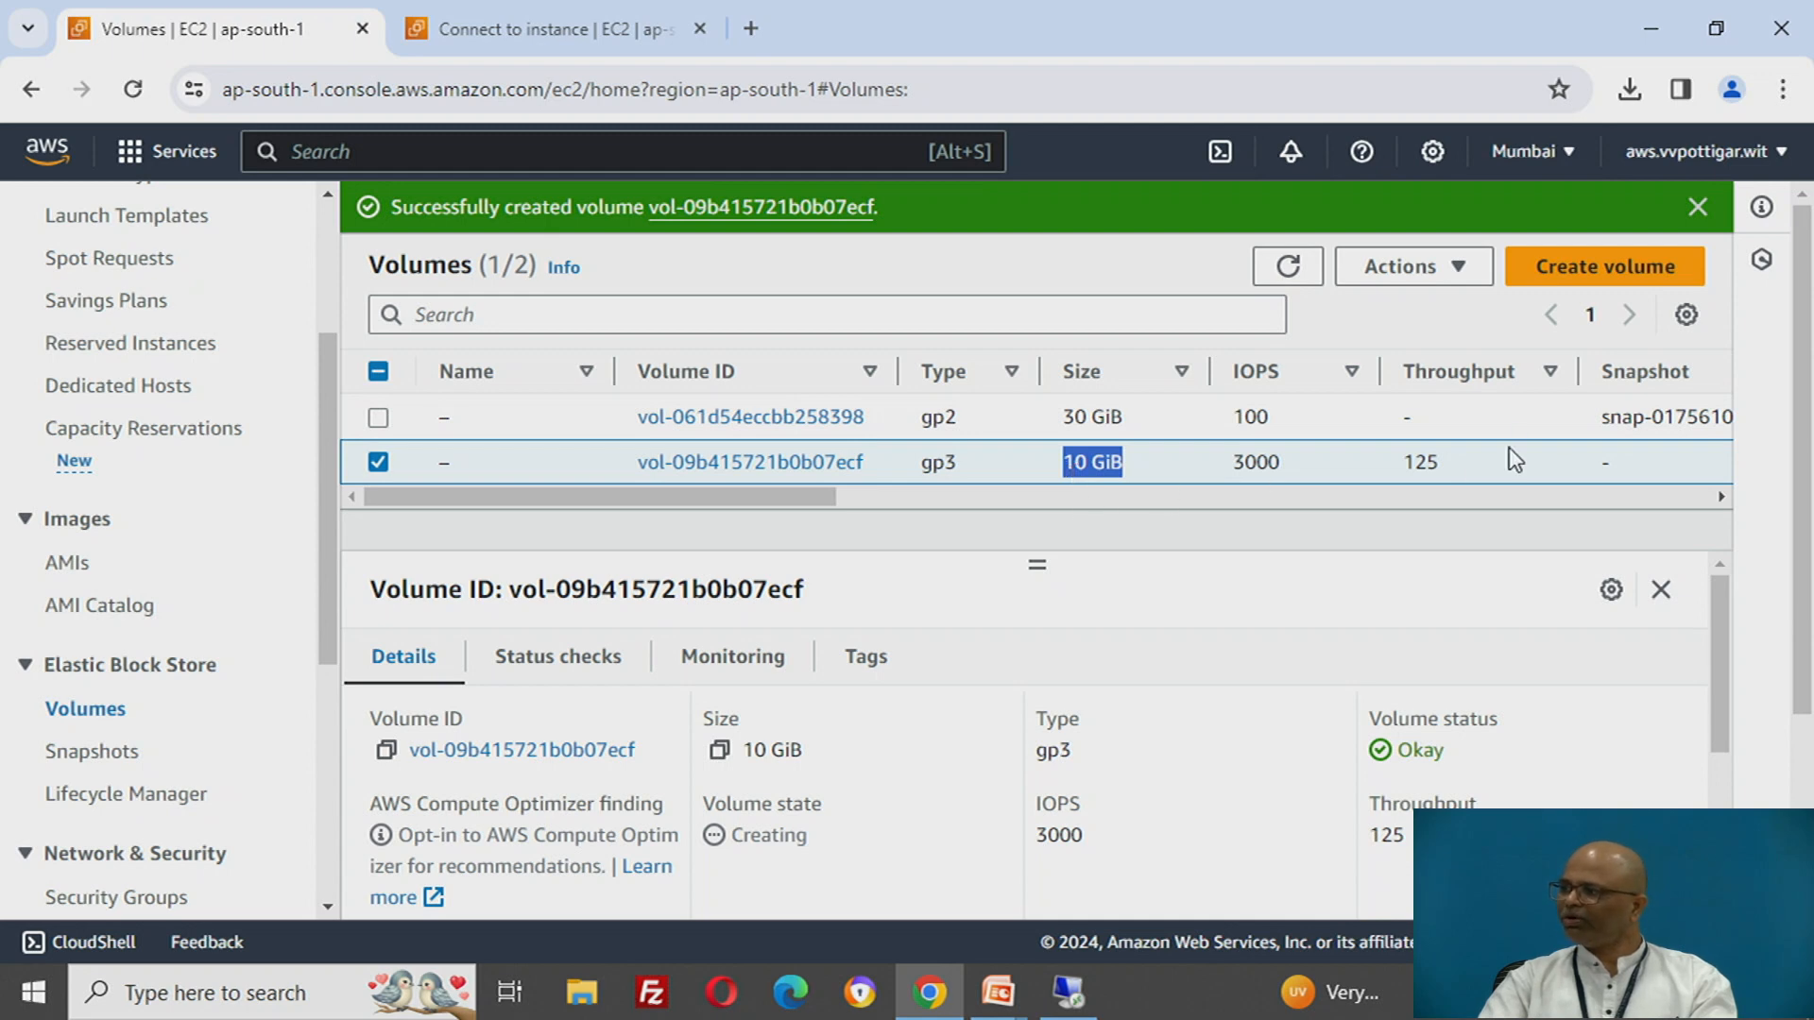
left_click(1415, 274)
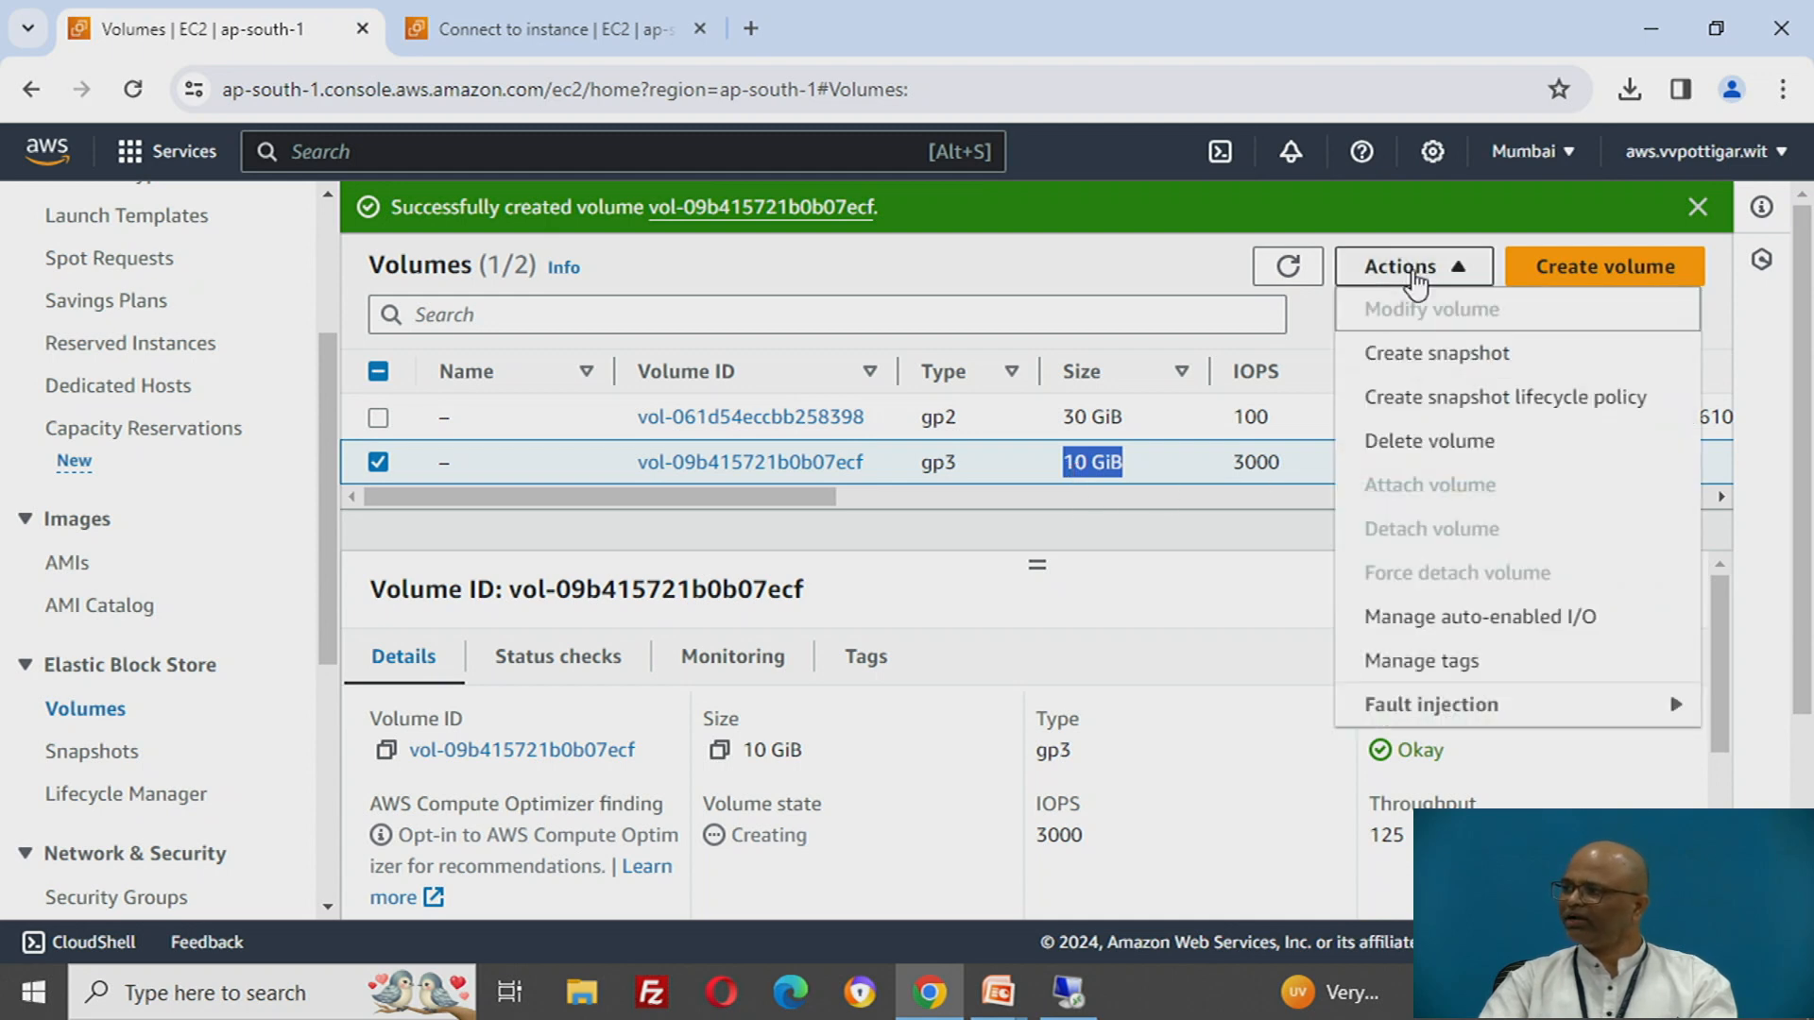
left_click(1172, 274)
left_click(1275, 274)
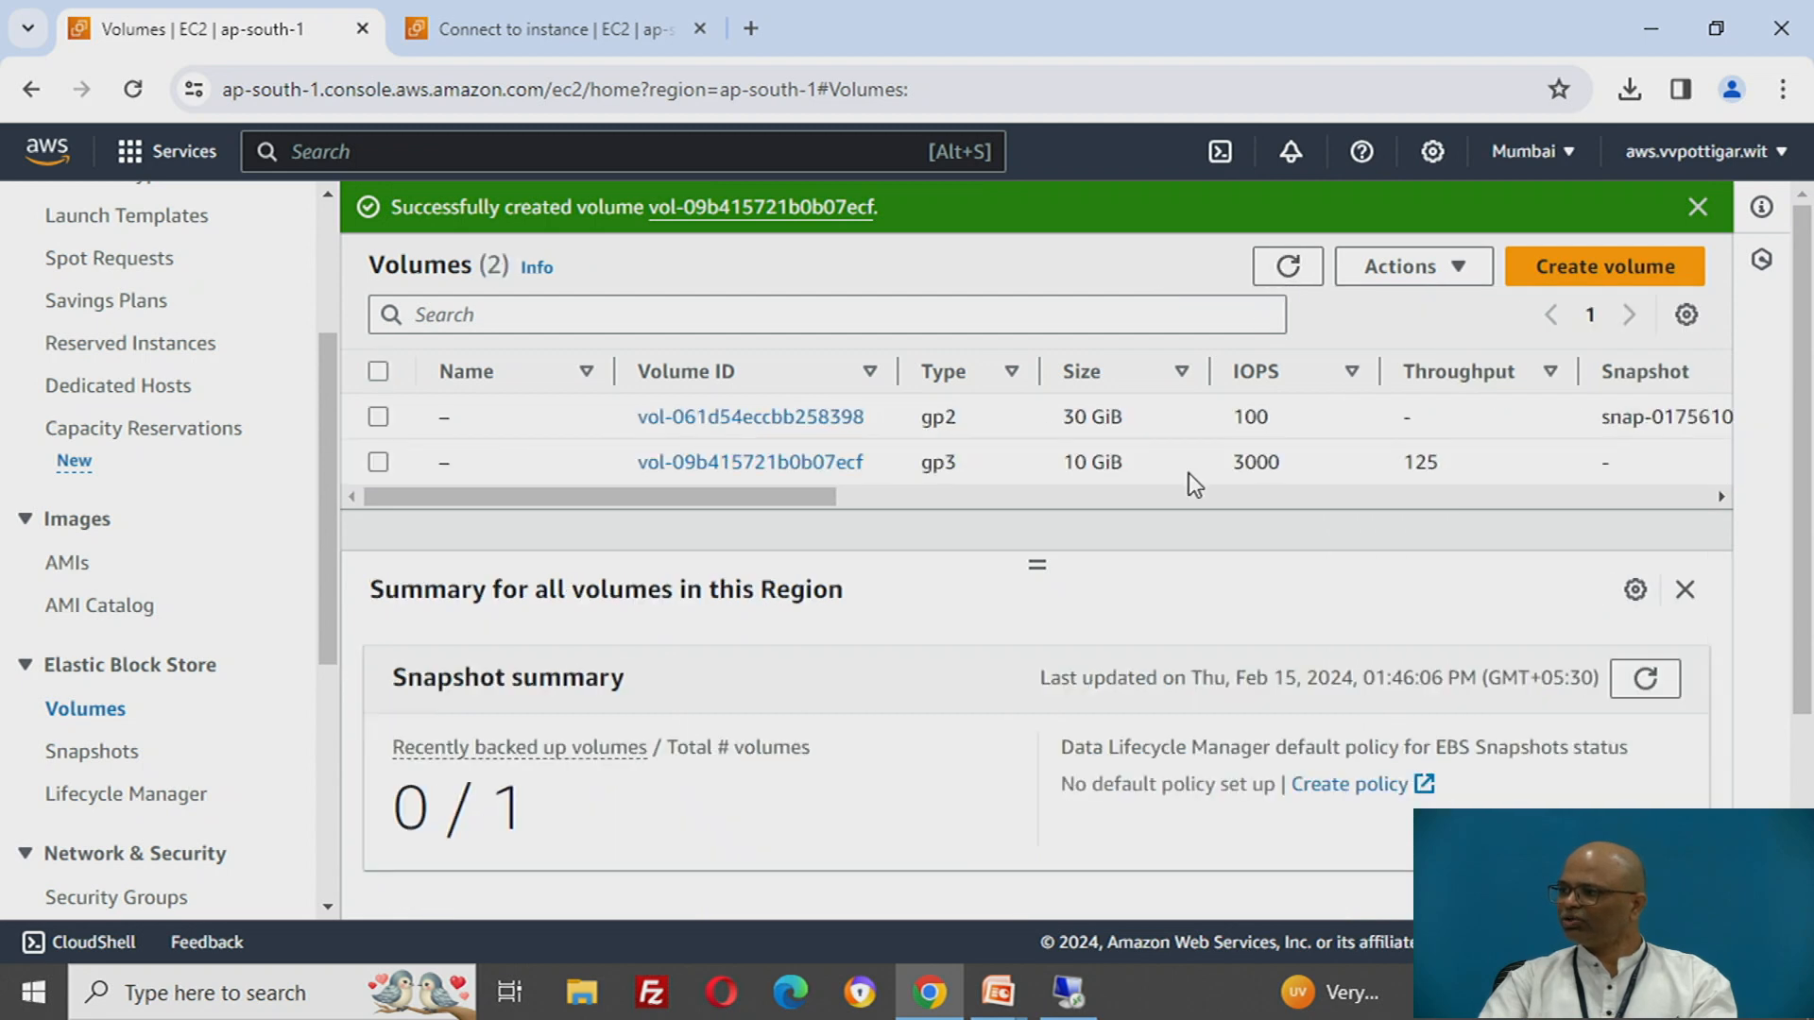
left_click(380, 462)
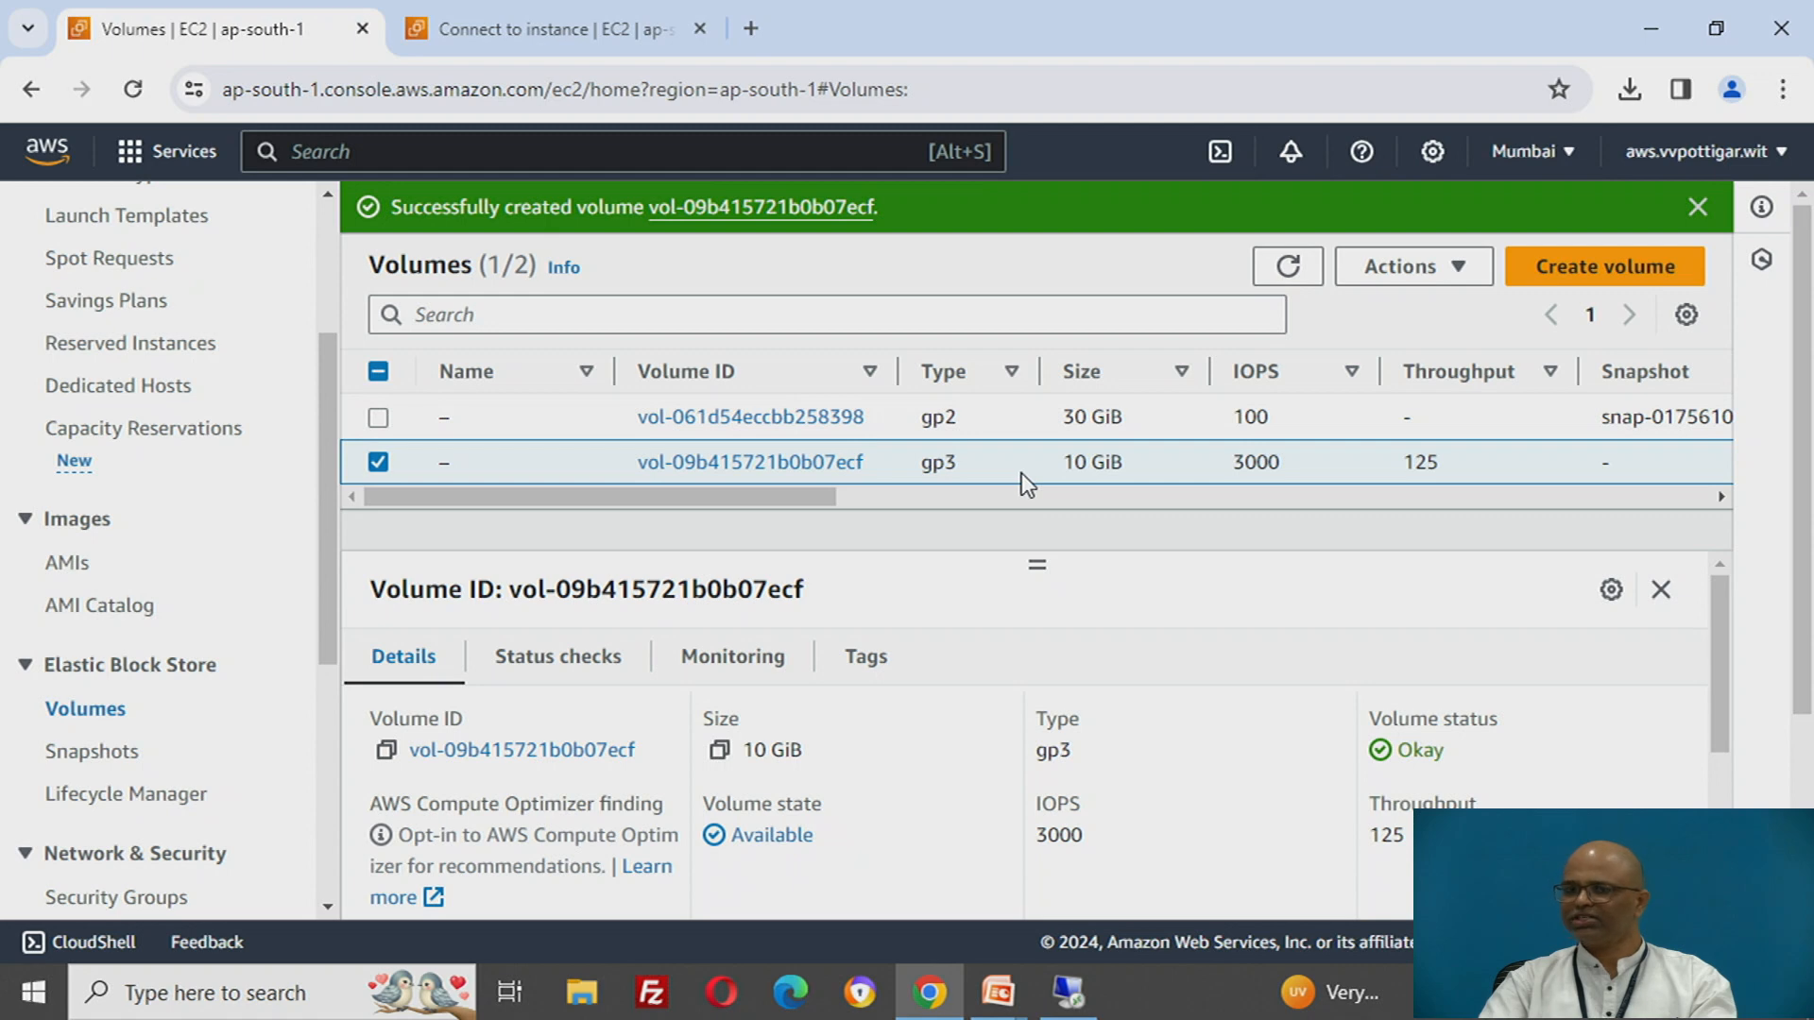
left_click(1380, 274)
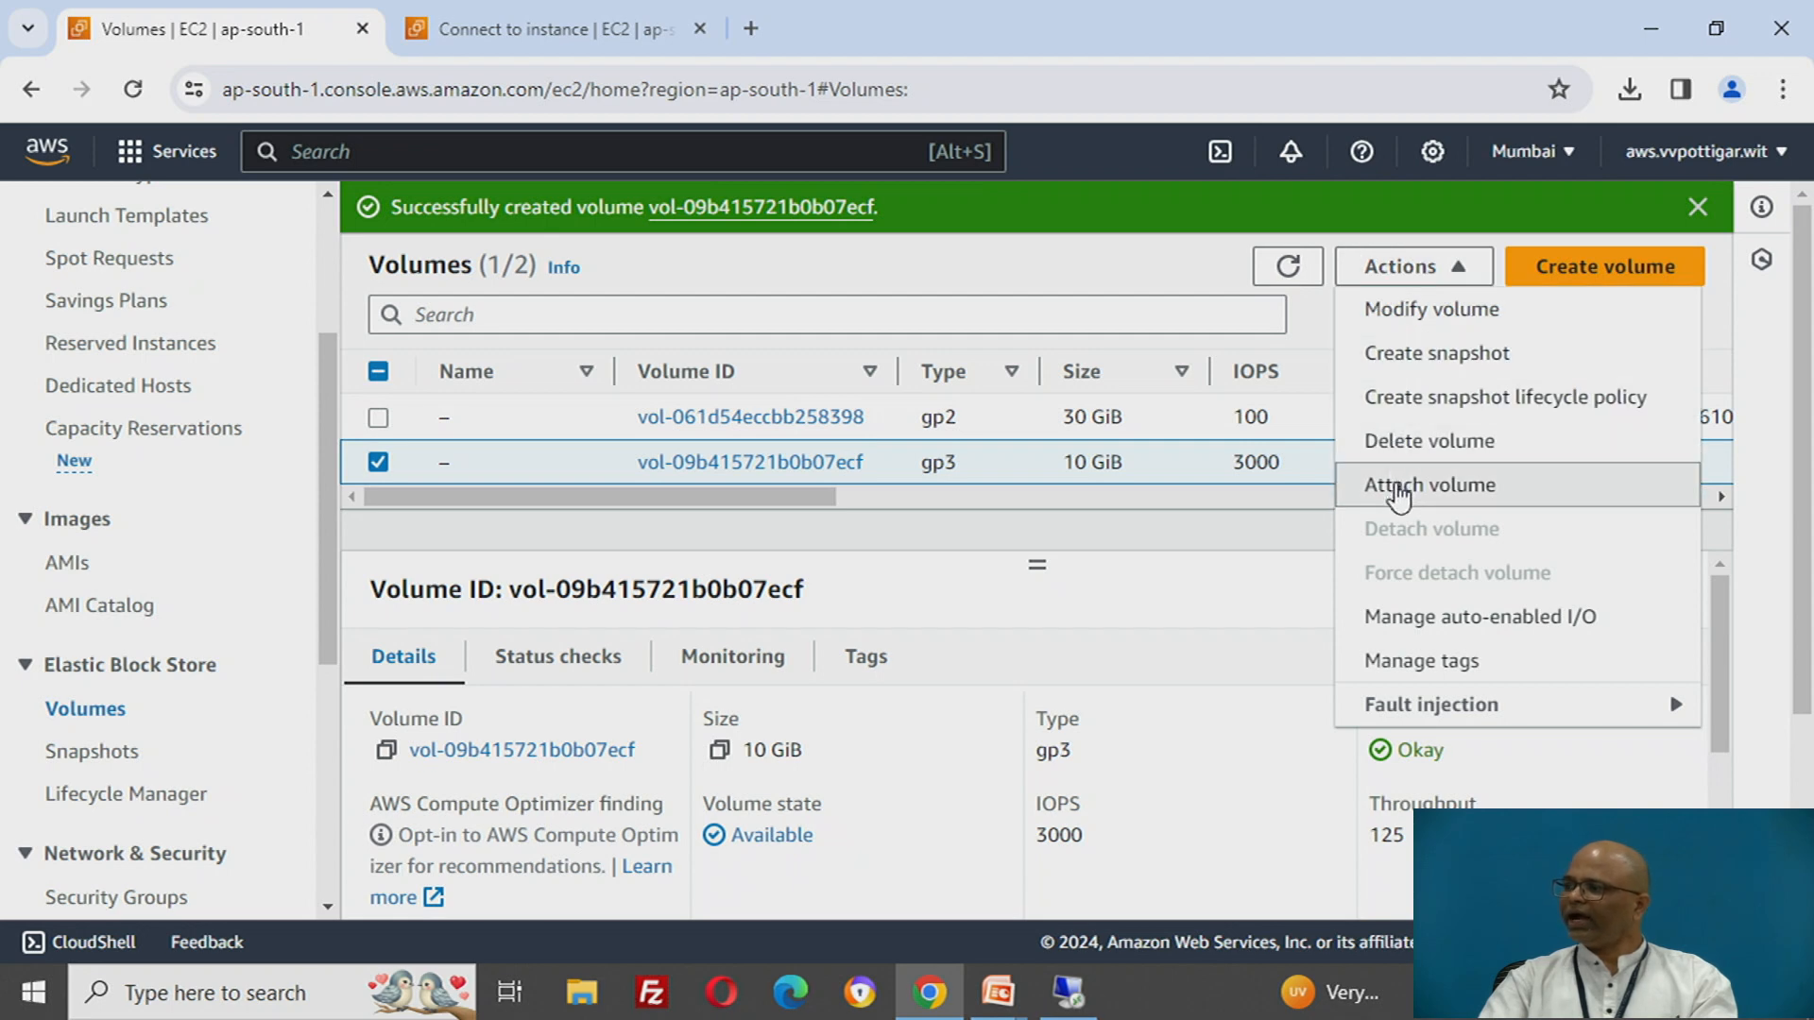
left_click(1397, 486)
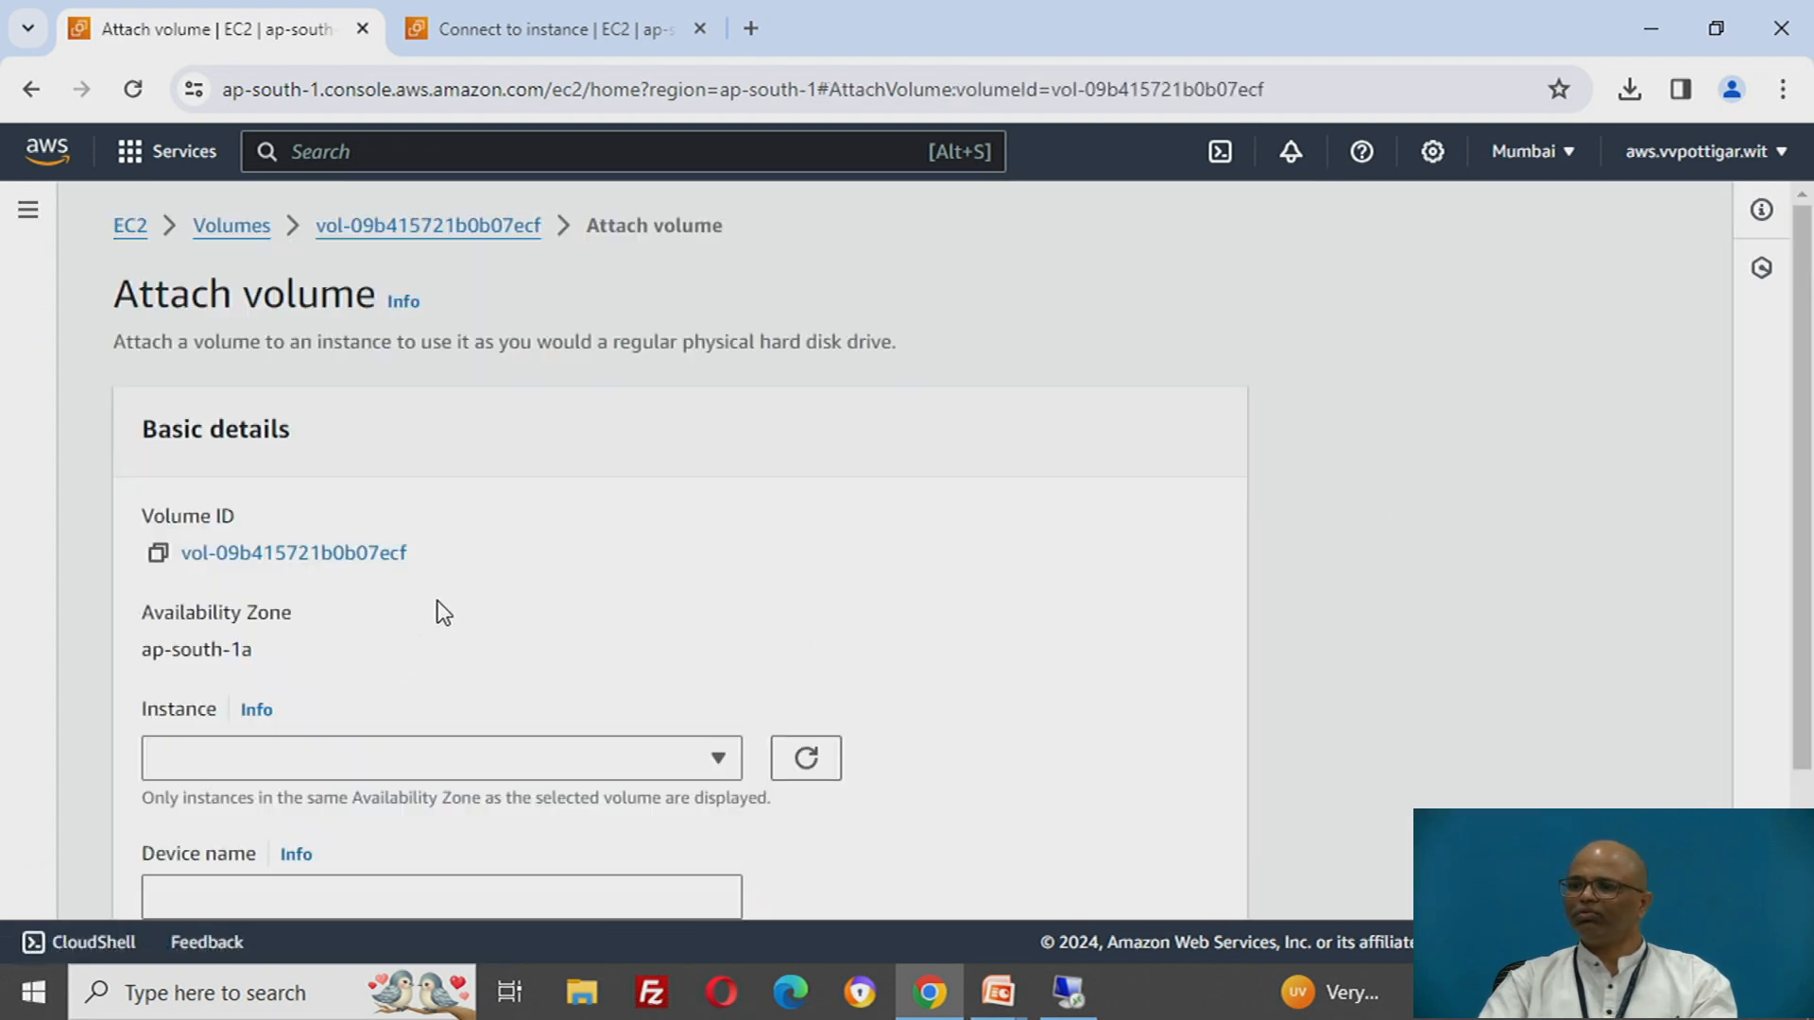
- Attach the volume to windows-aws-instance using the device name xvdf
scroll(440, 610, "down", 2)
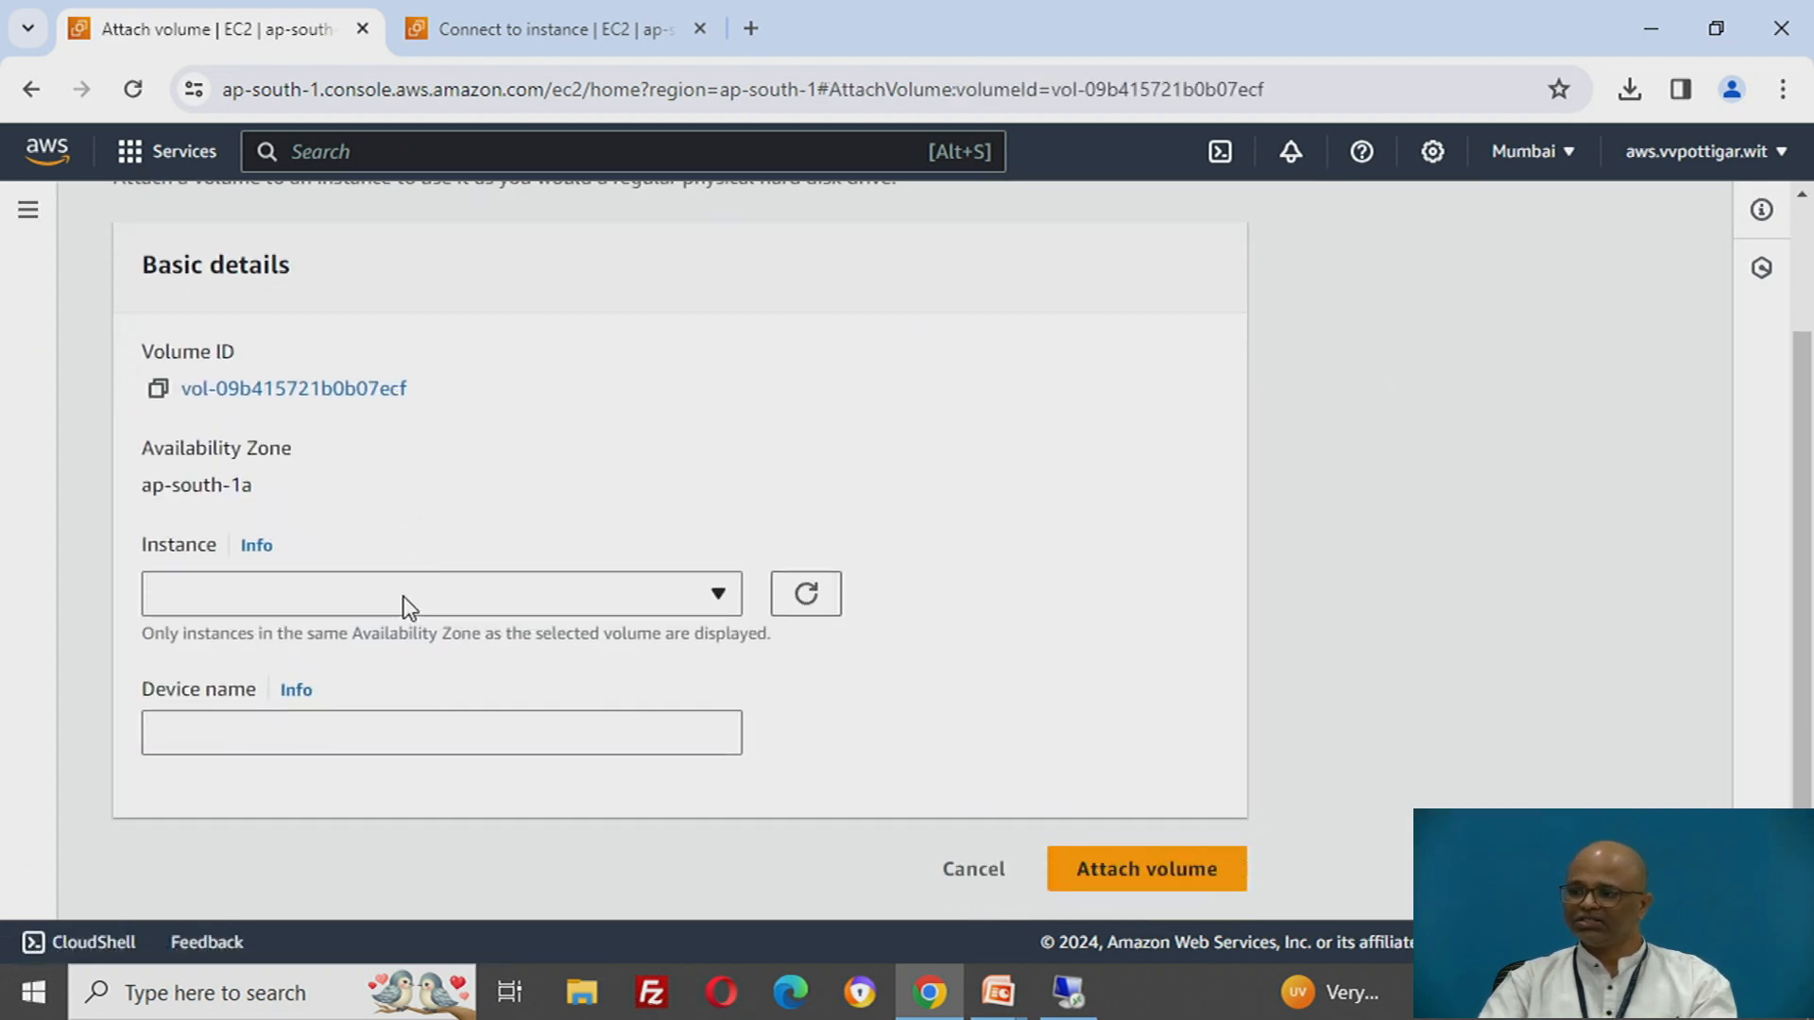
left_click(408, 605)
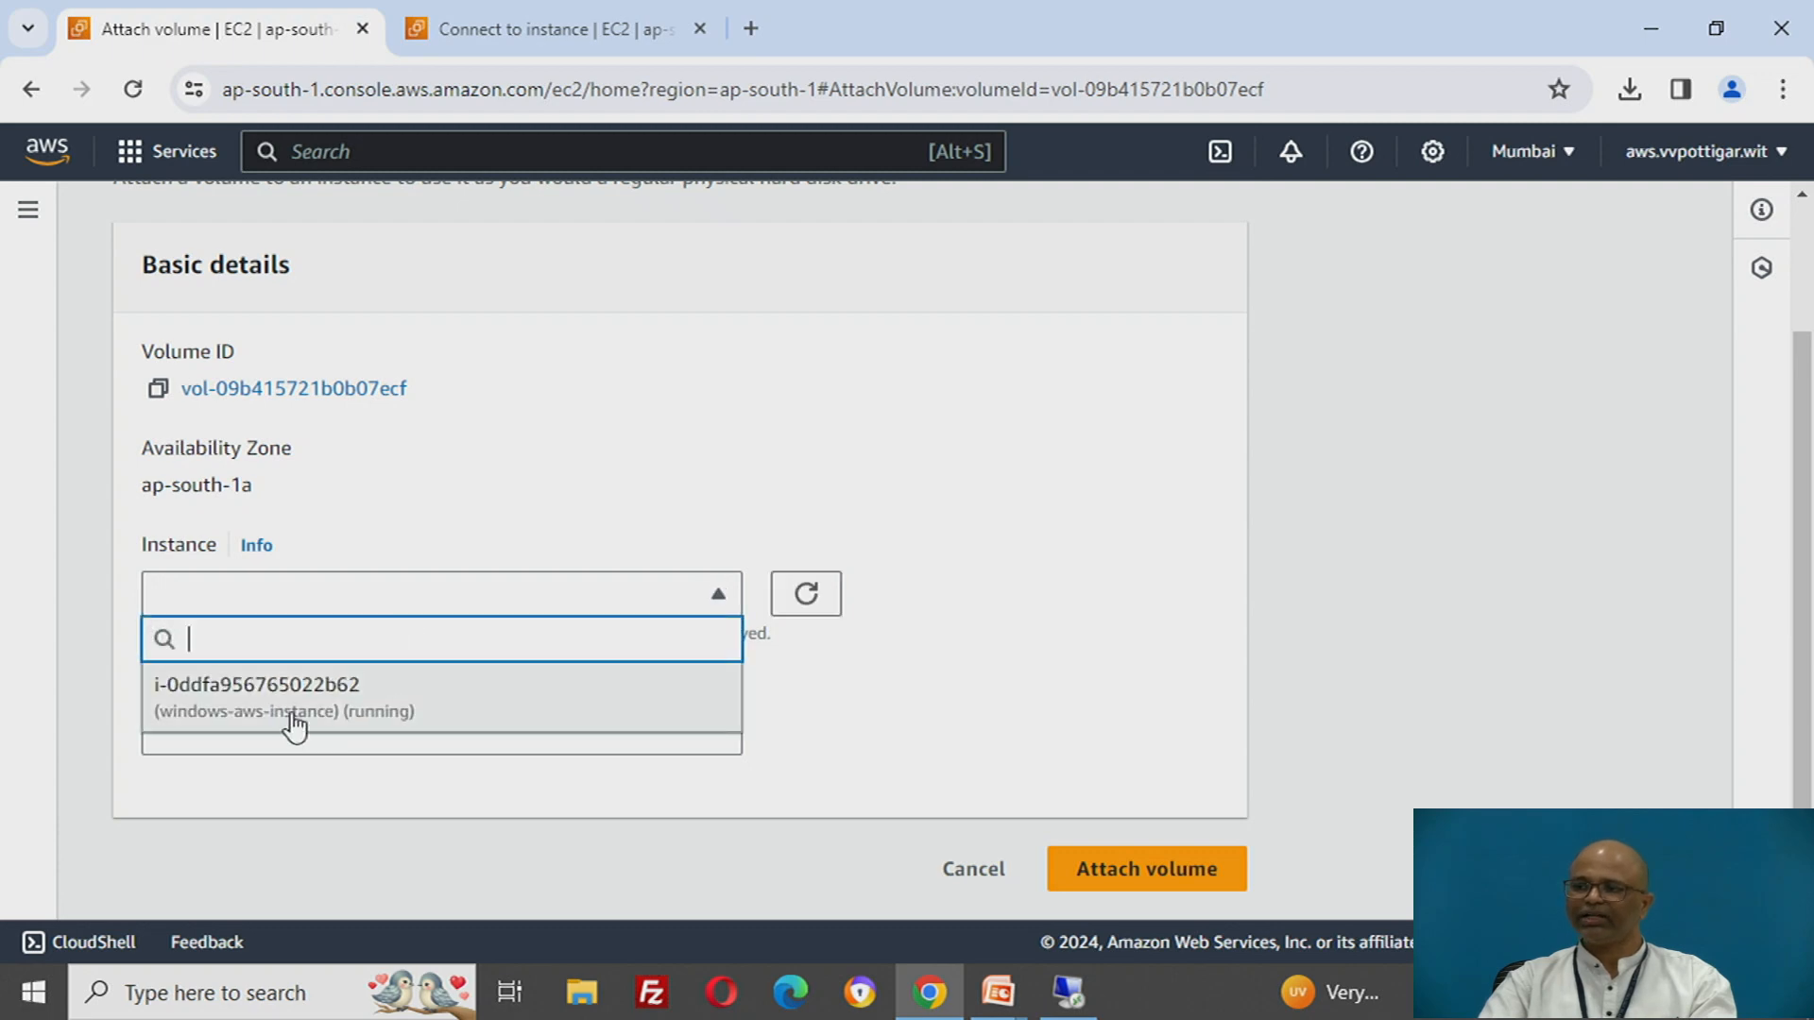
left_click_drag(143, 487, 251, 490)
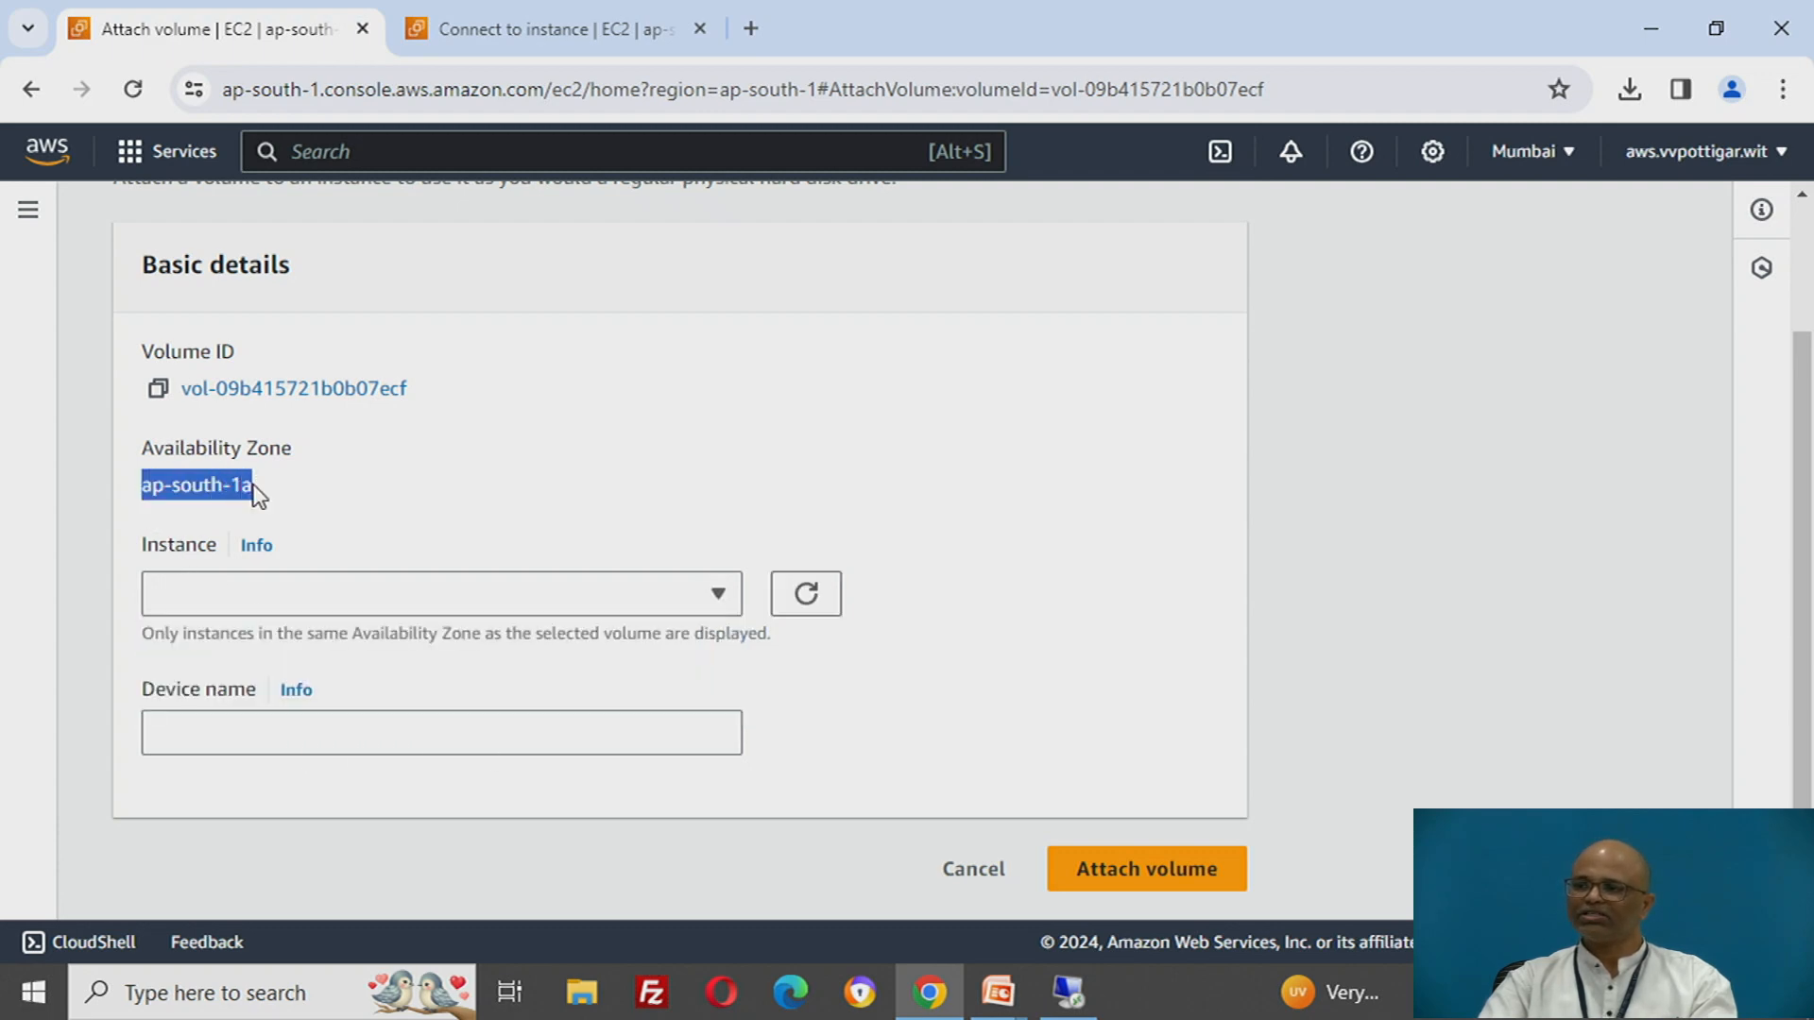
left_click(267, 598)
left_click(282, 699)
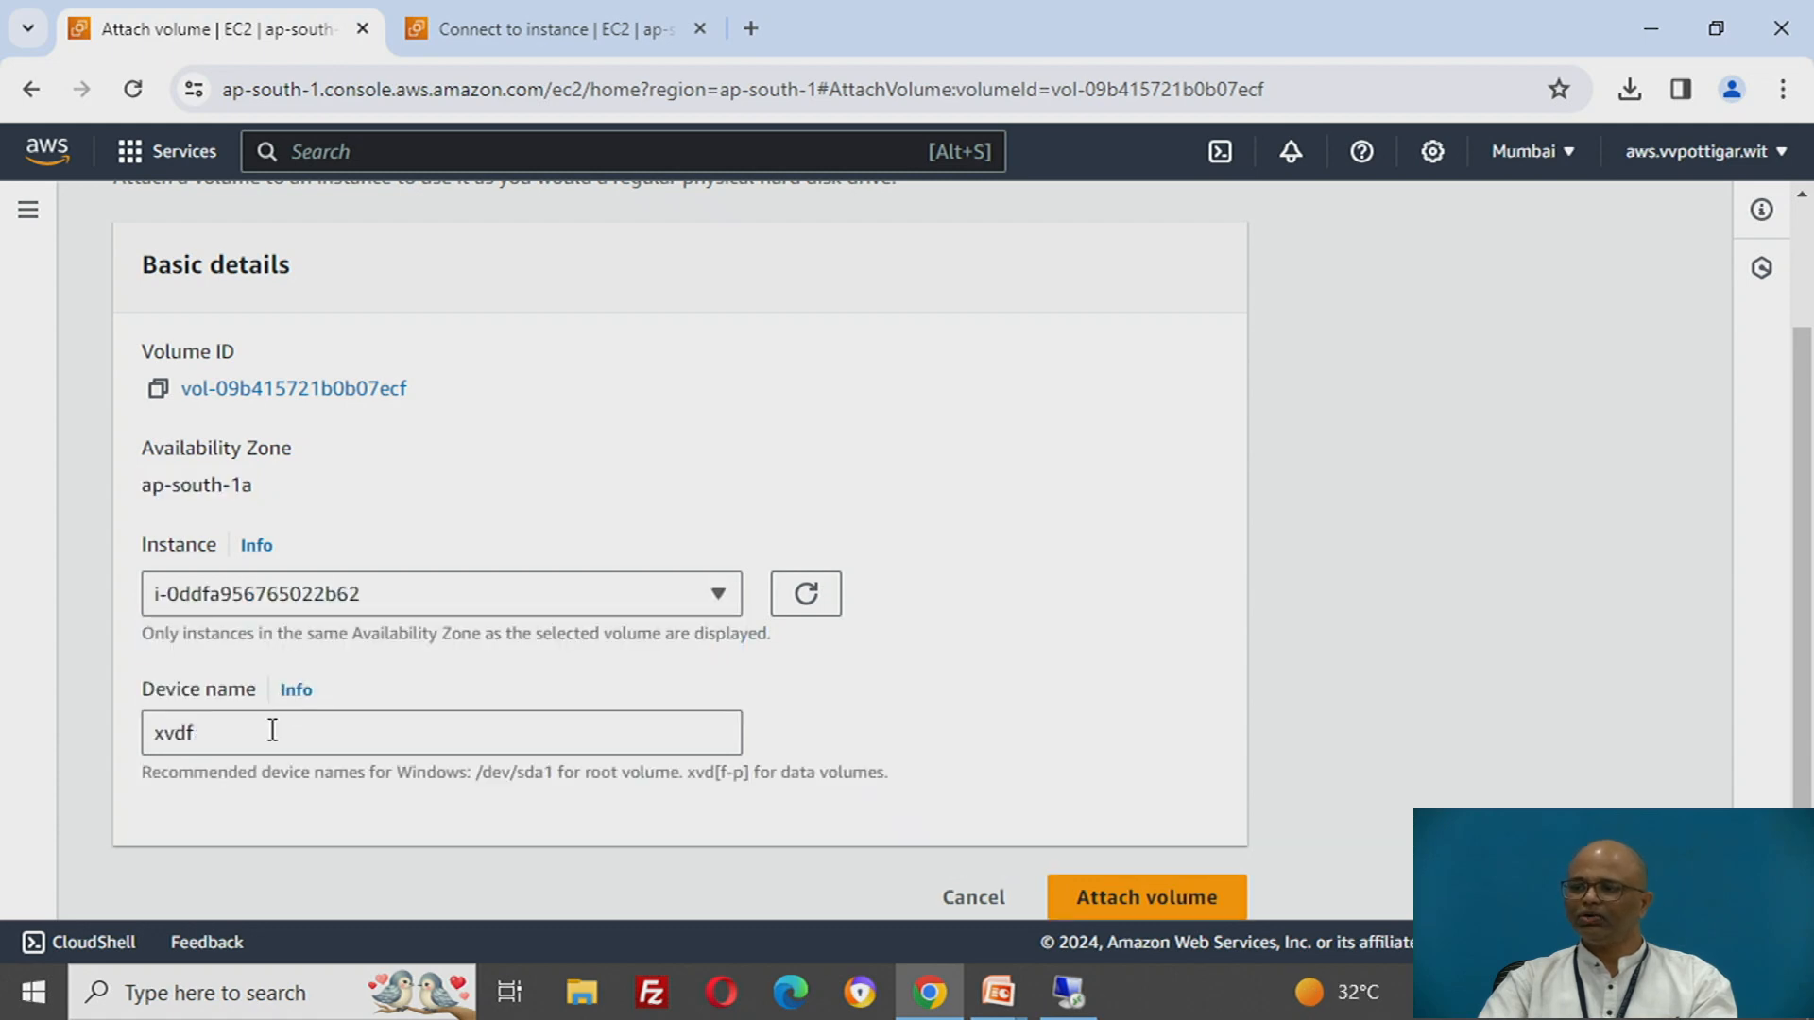
scroll(1143, 662, "down", 1)
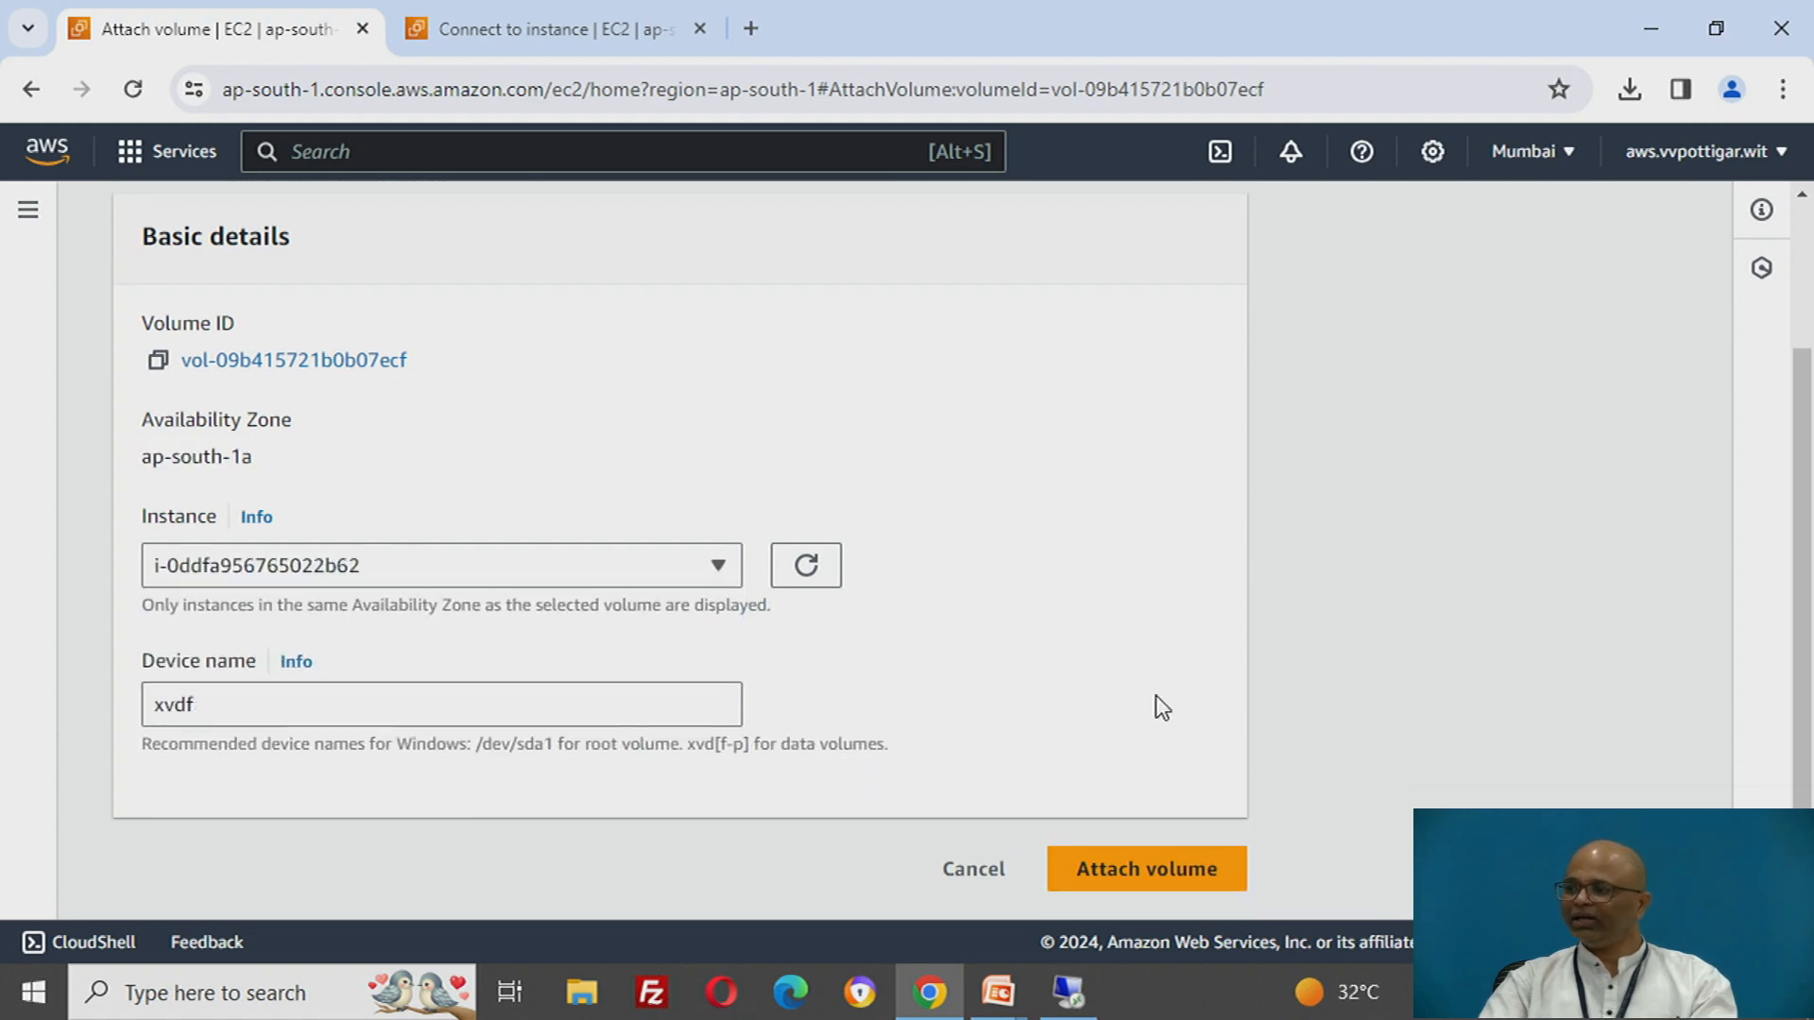
left_click(1135, 877)
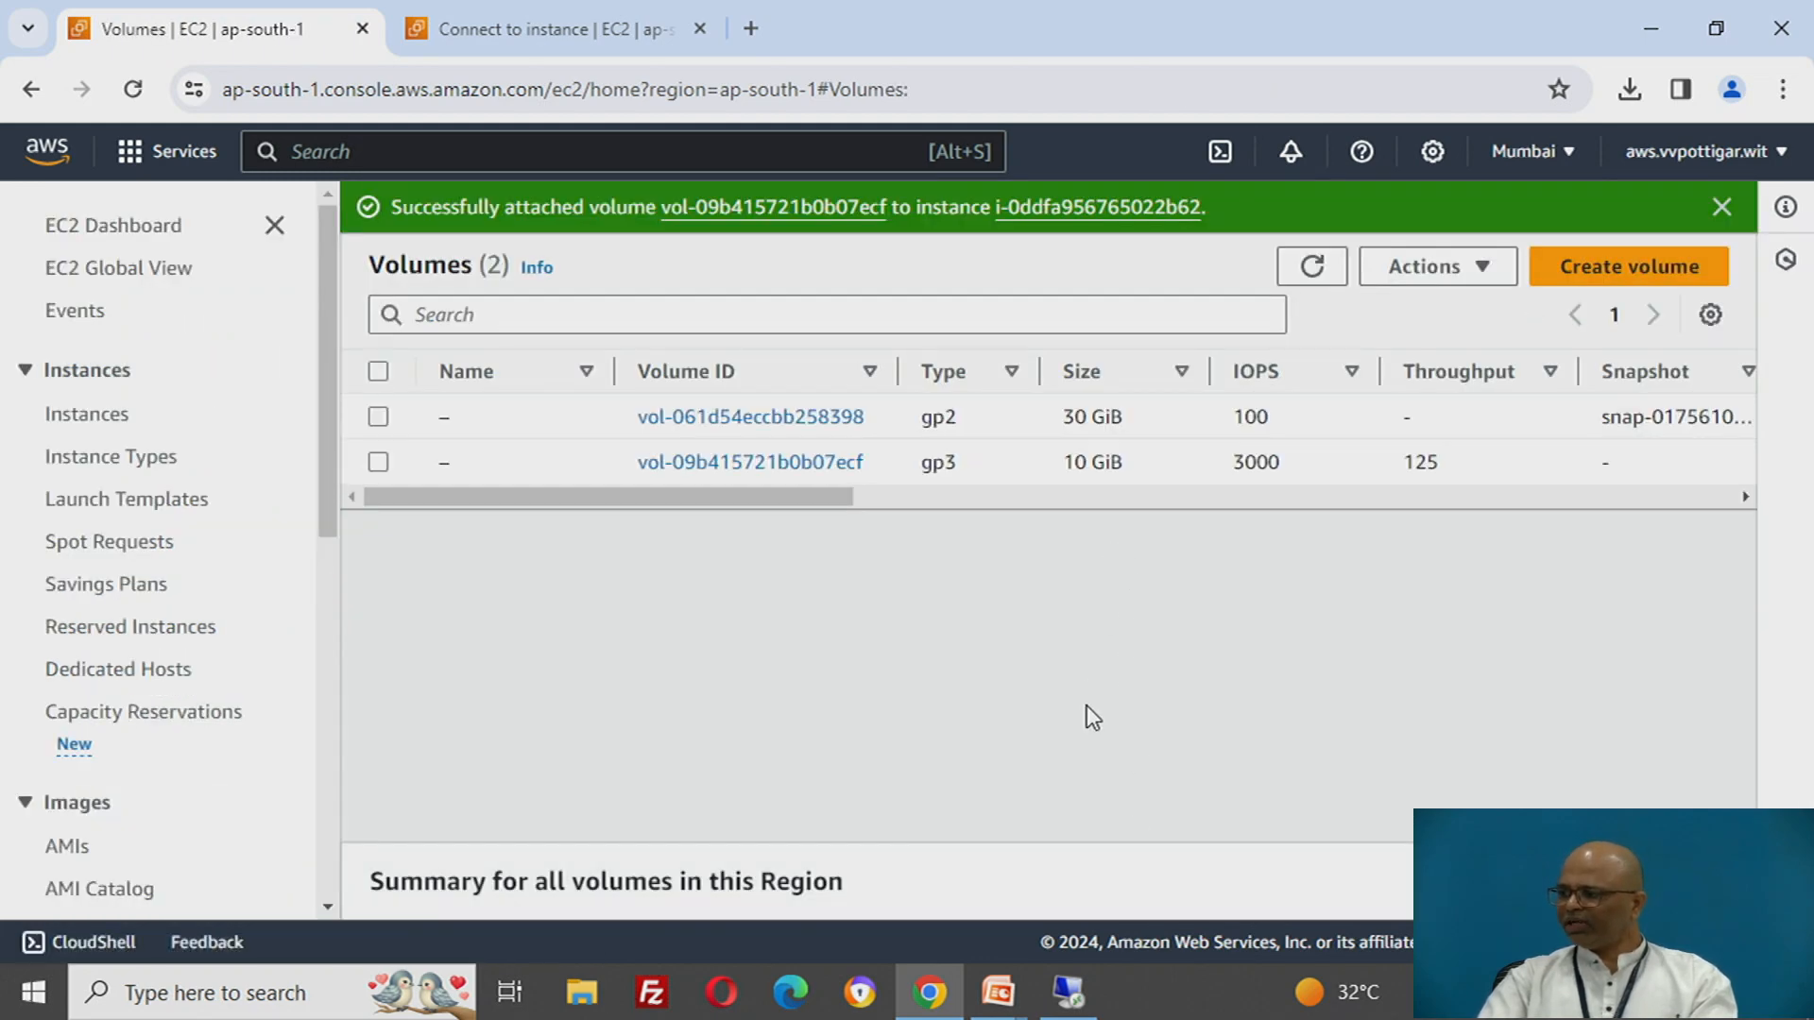
- Switch back to the remote Windows session and refresh This PC to check its drives
left_click(1069, 992)
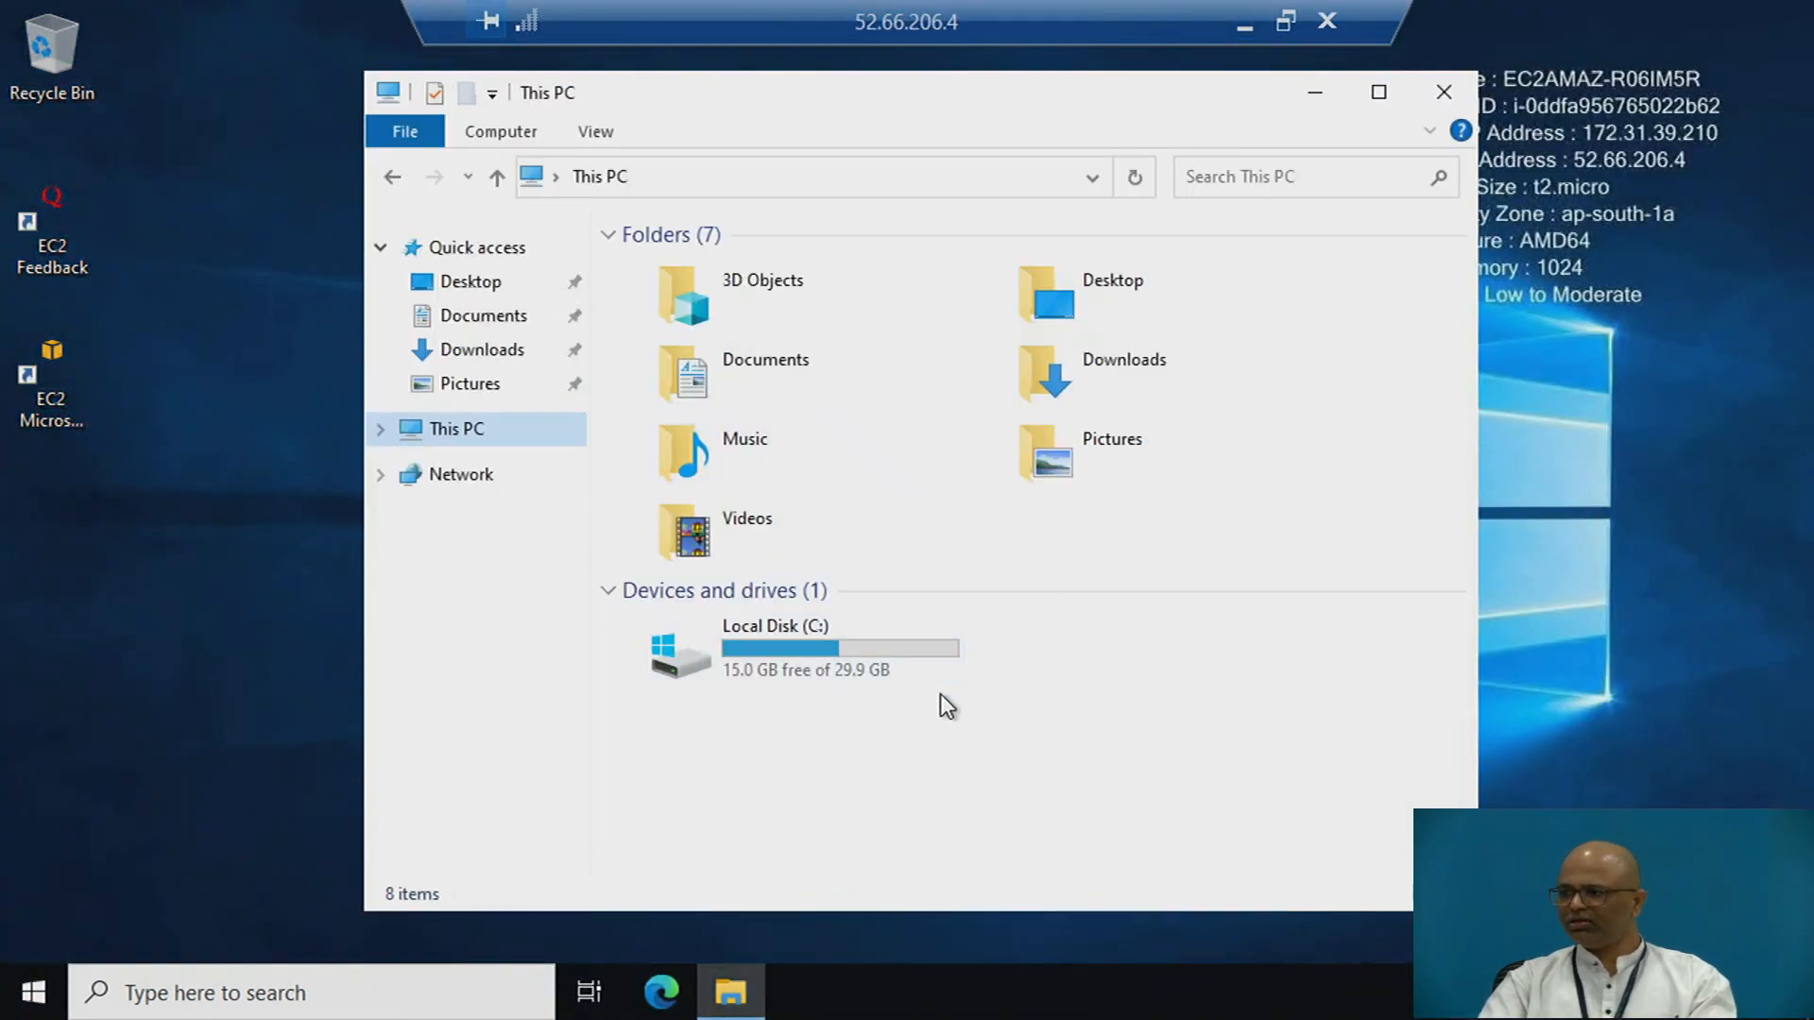
right_click(1053, 541)
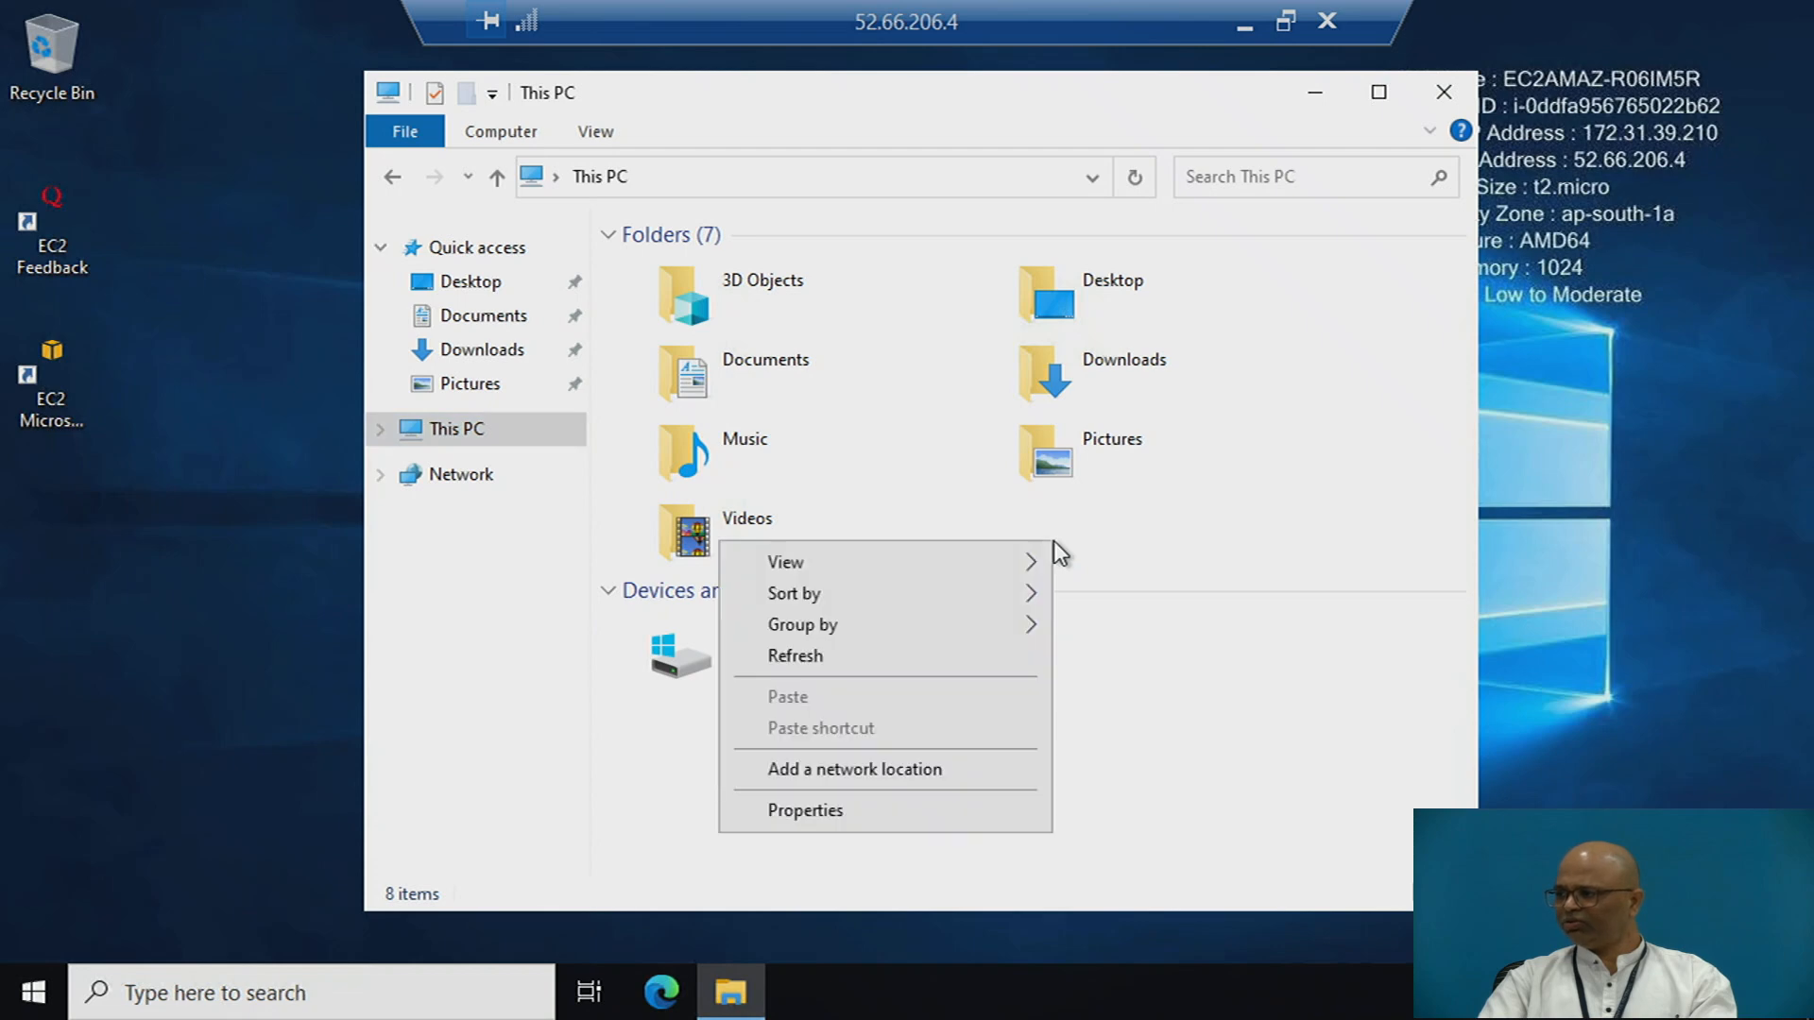
left_click(841, 662)
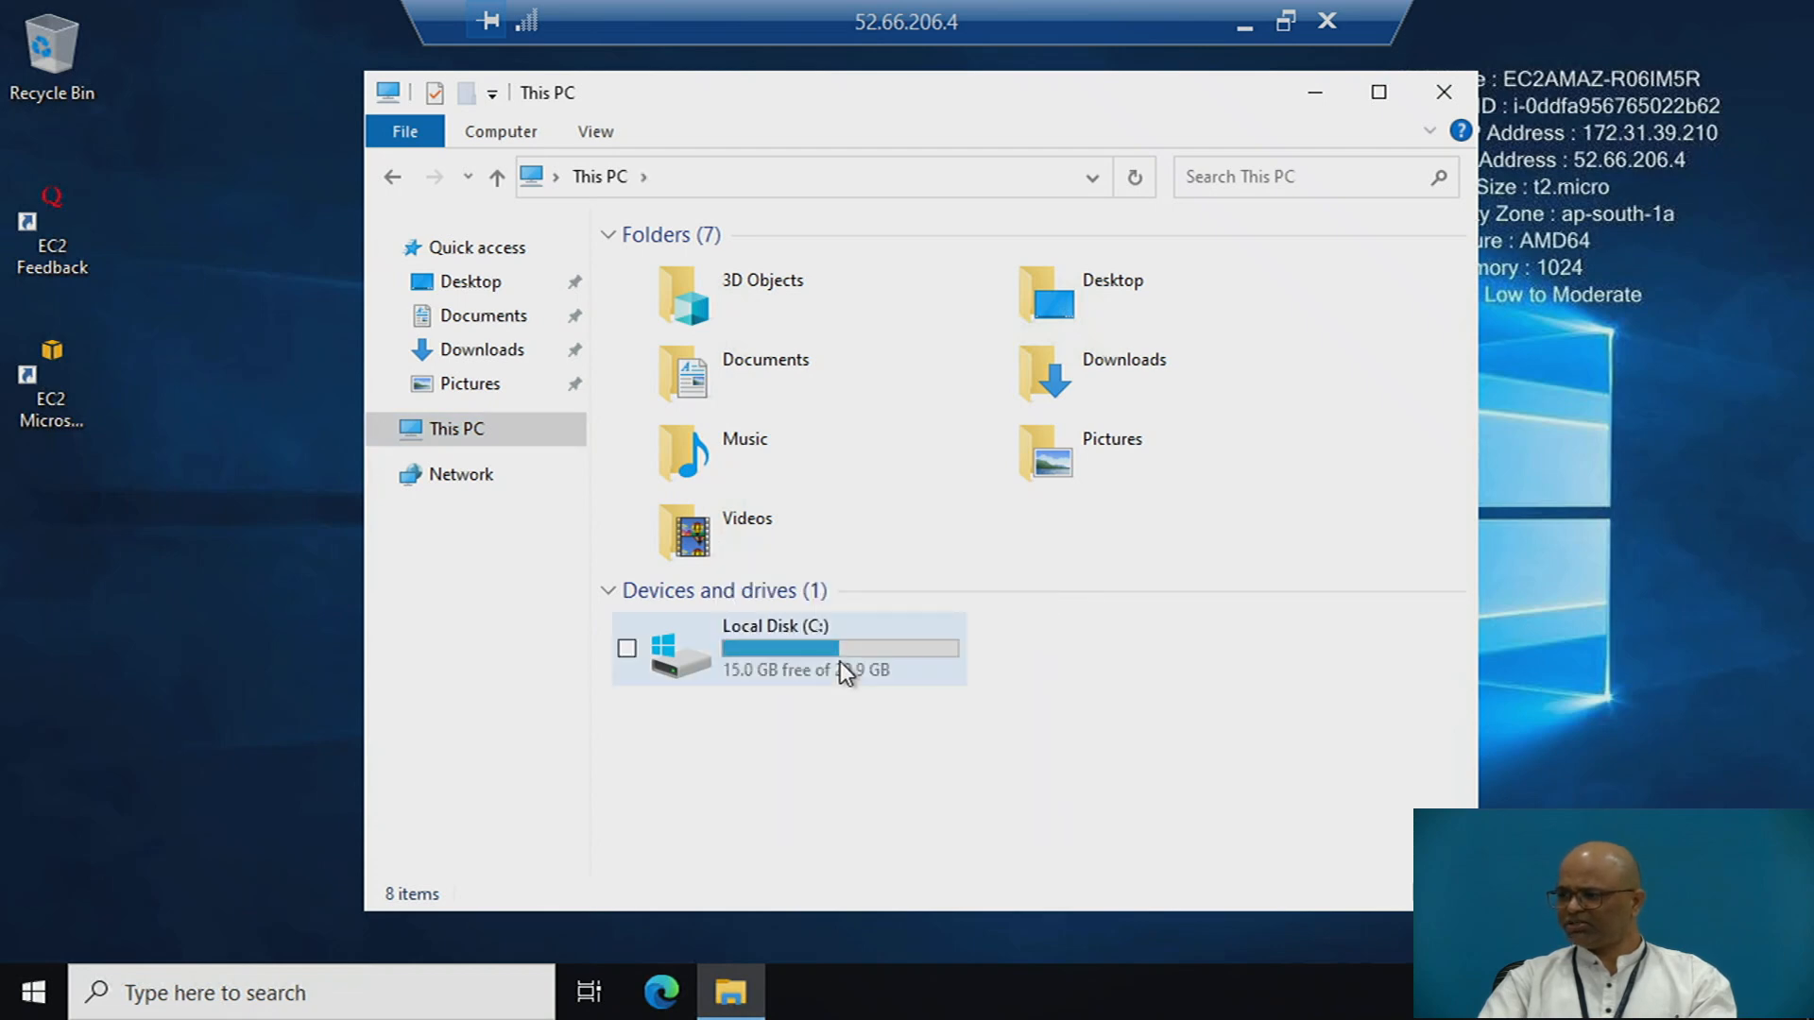
- Search the remote Windows session for disk management and open the tool for creating and formatting hard disk partitions
left_click(395, 989)
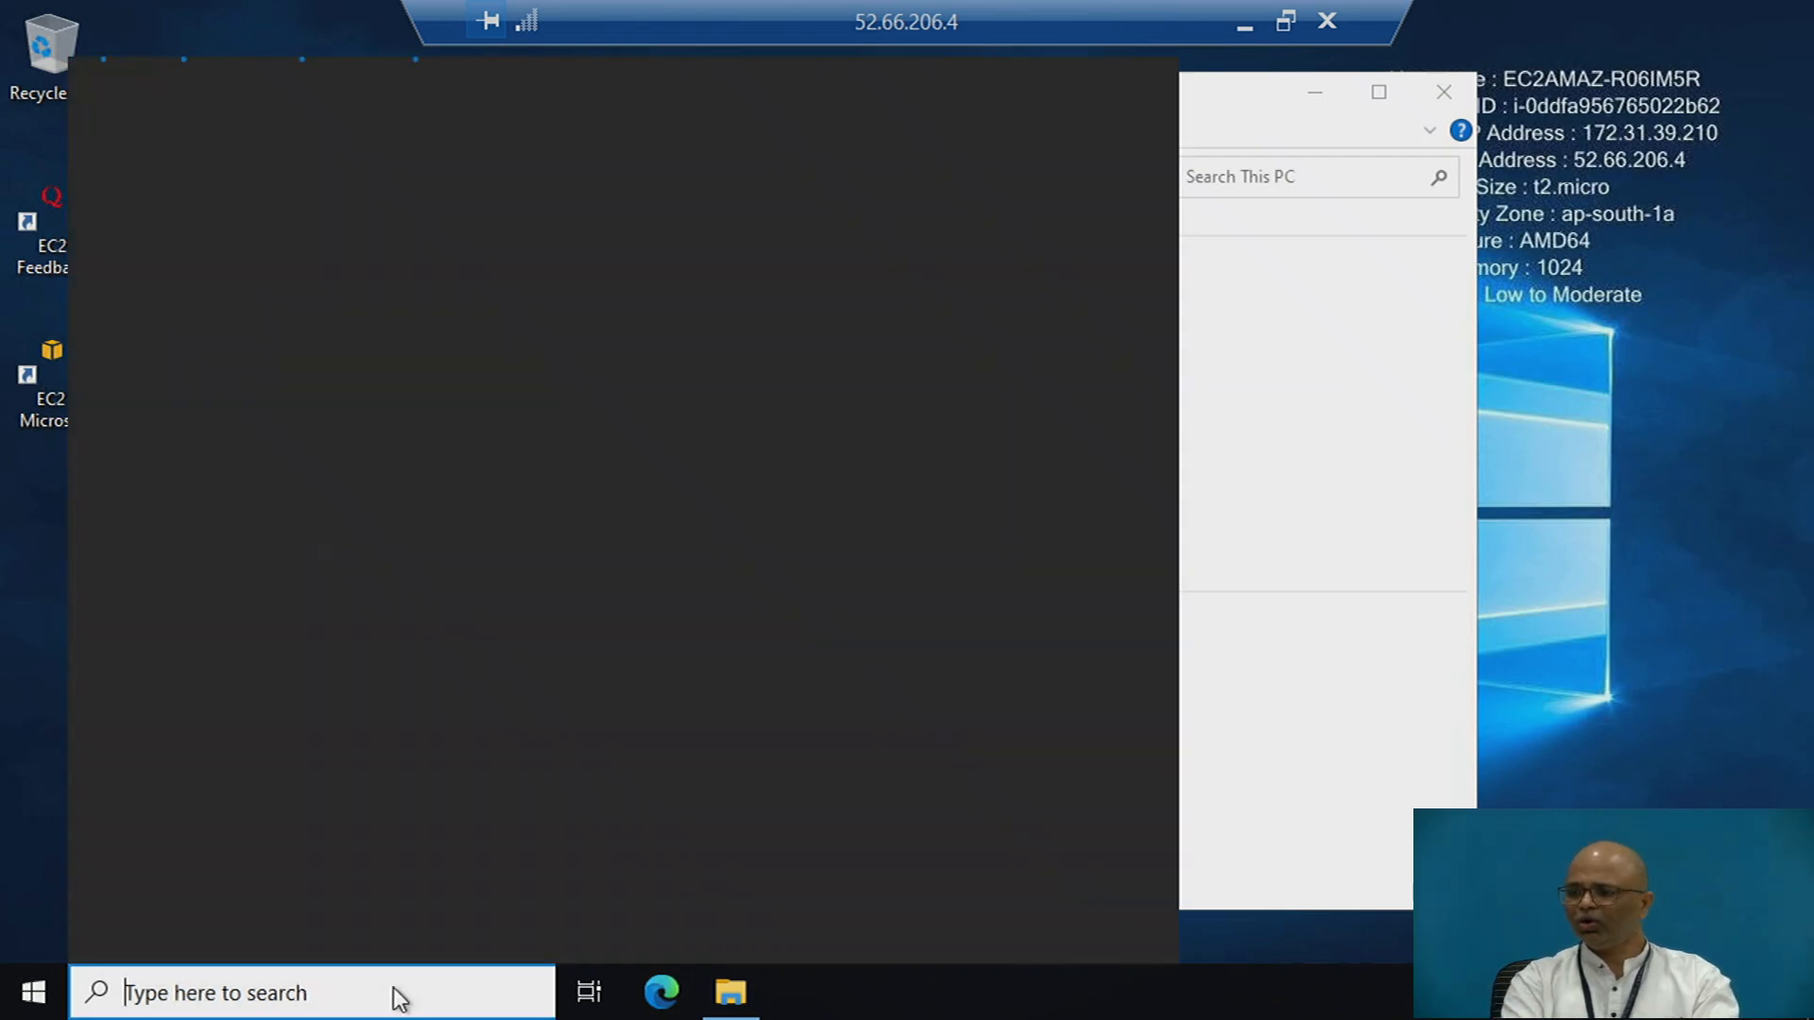
type("disk ")
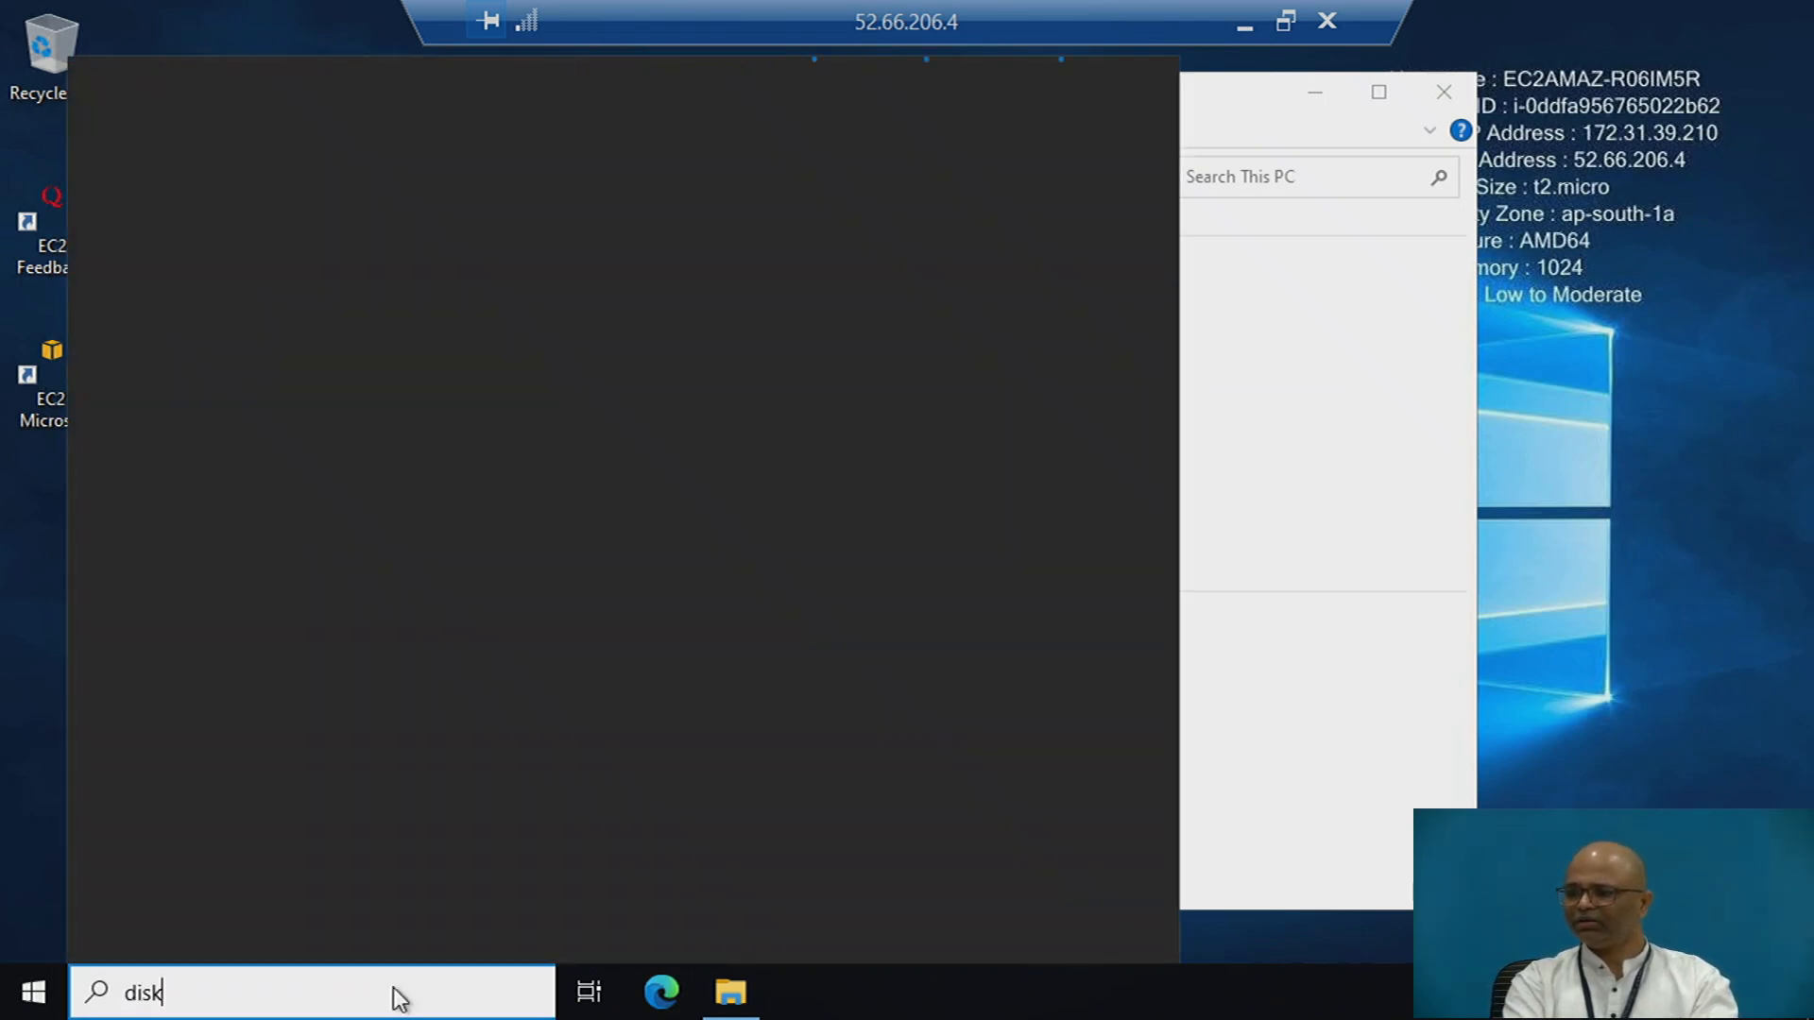
type("management")
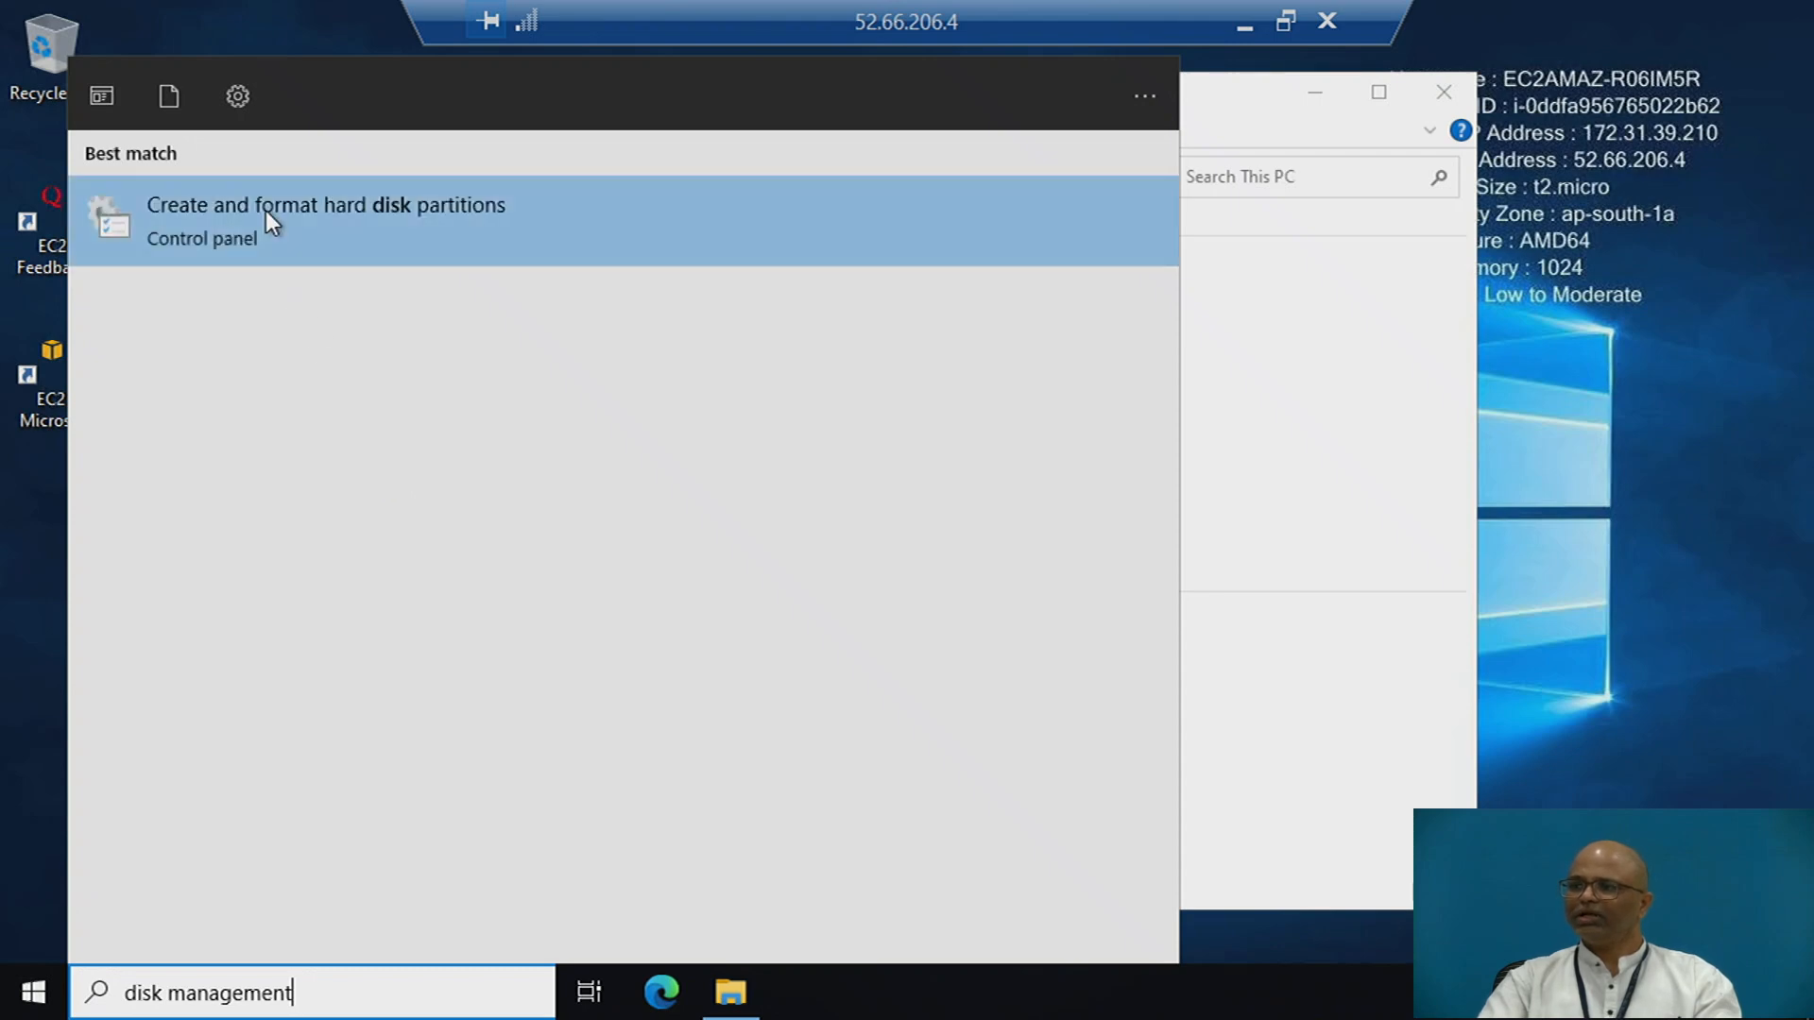
left_click(264, 212)
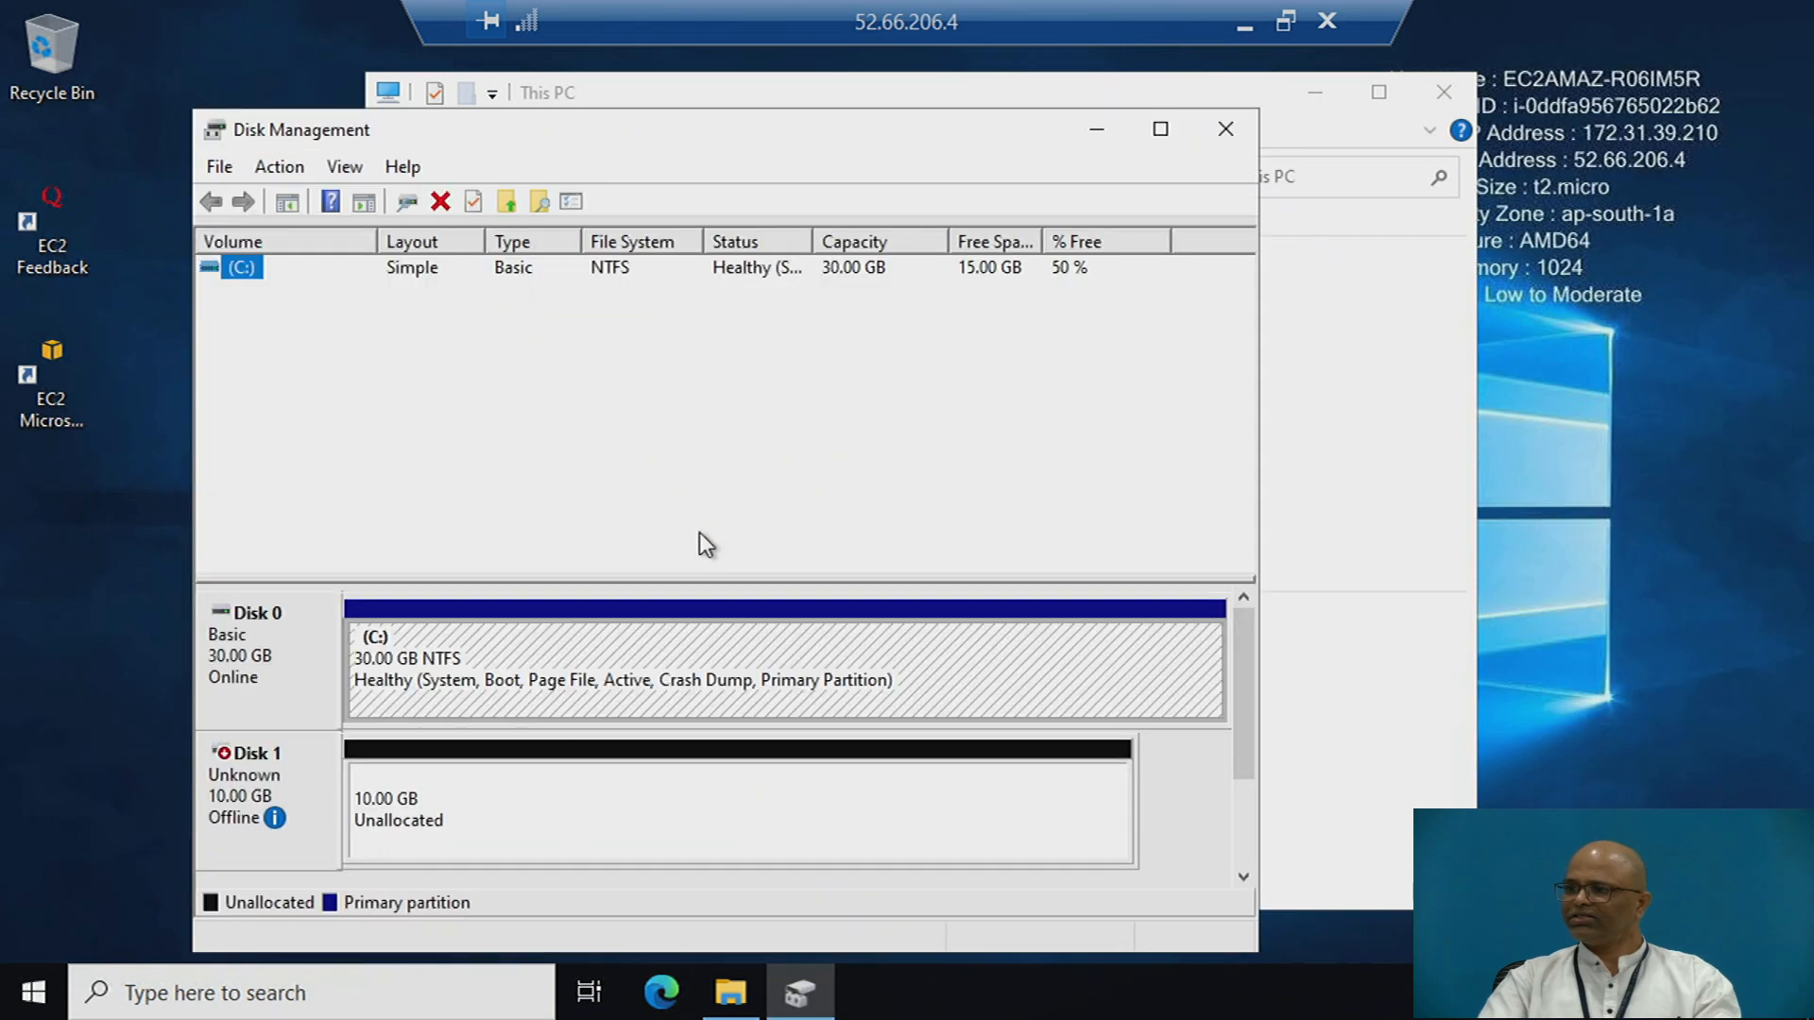
- Bring Disk 1 online and initialize it with the MBR (Master Boot Record) partition style
left_click(304, 762)
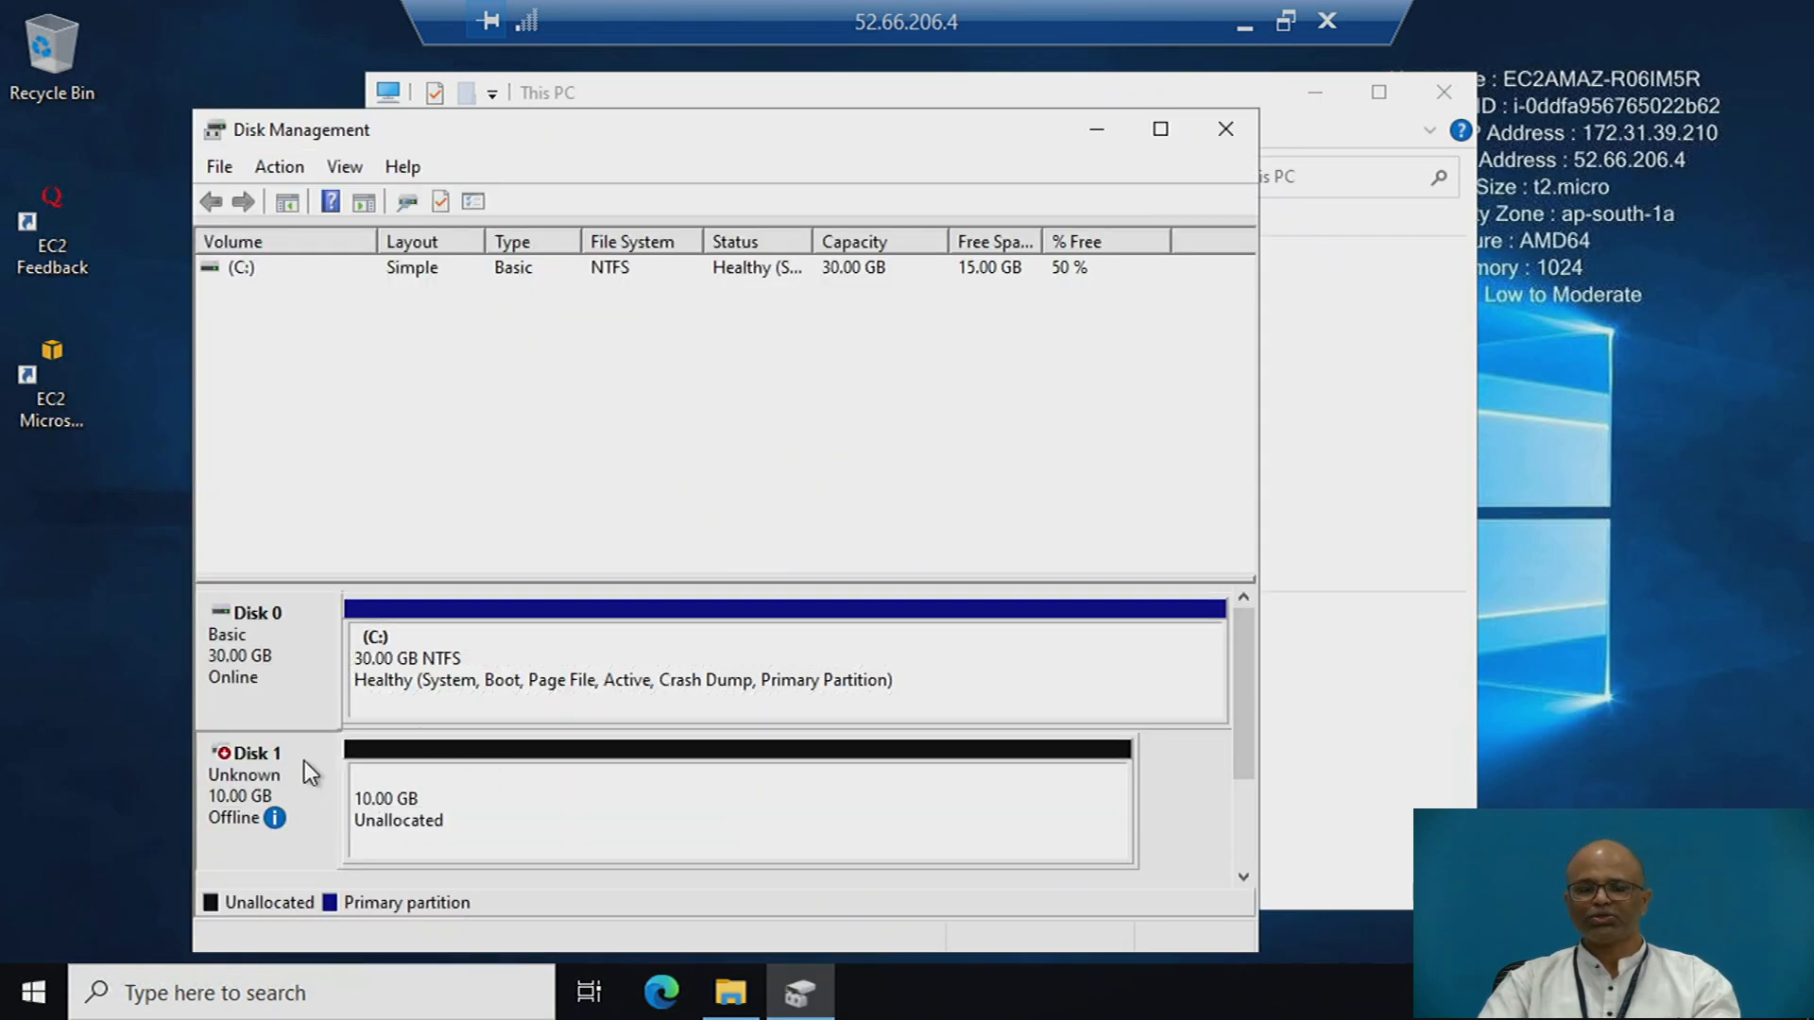
right_click(304, 762)
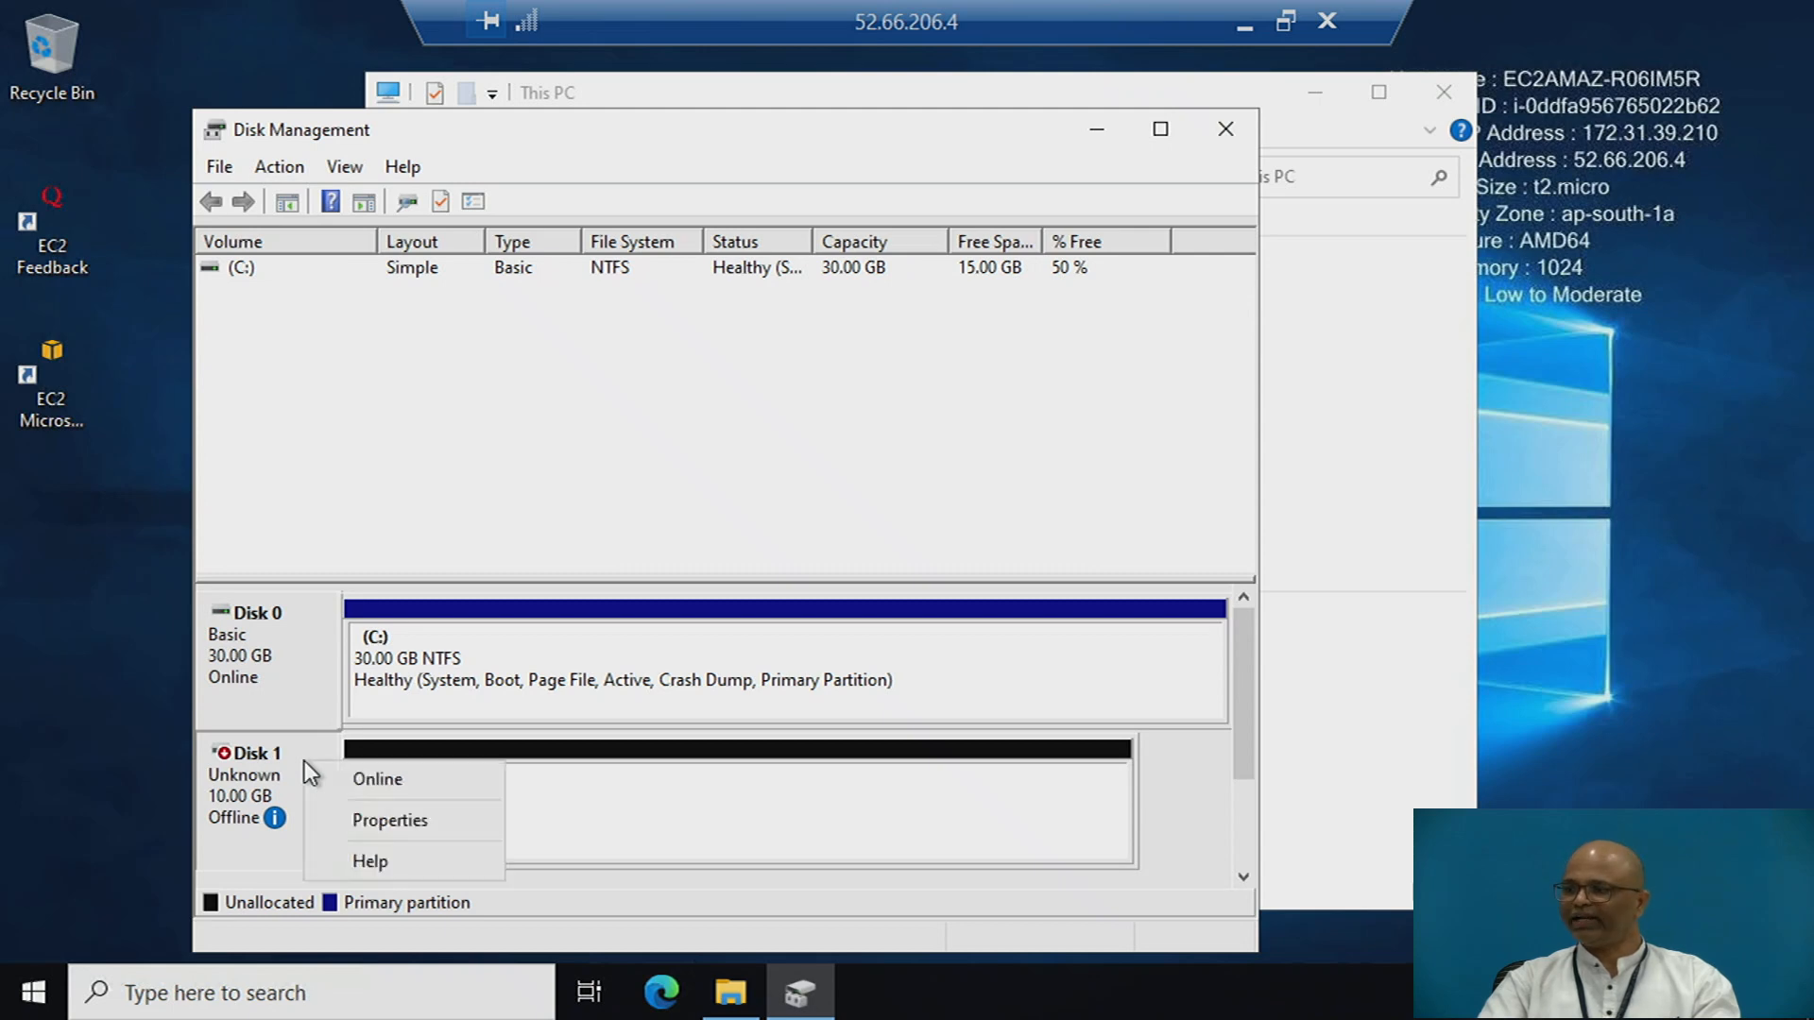
left_click(389, 780)
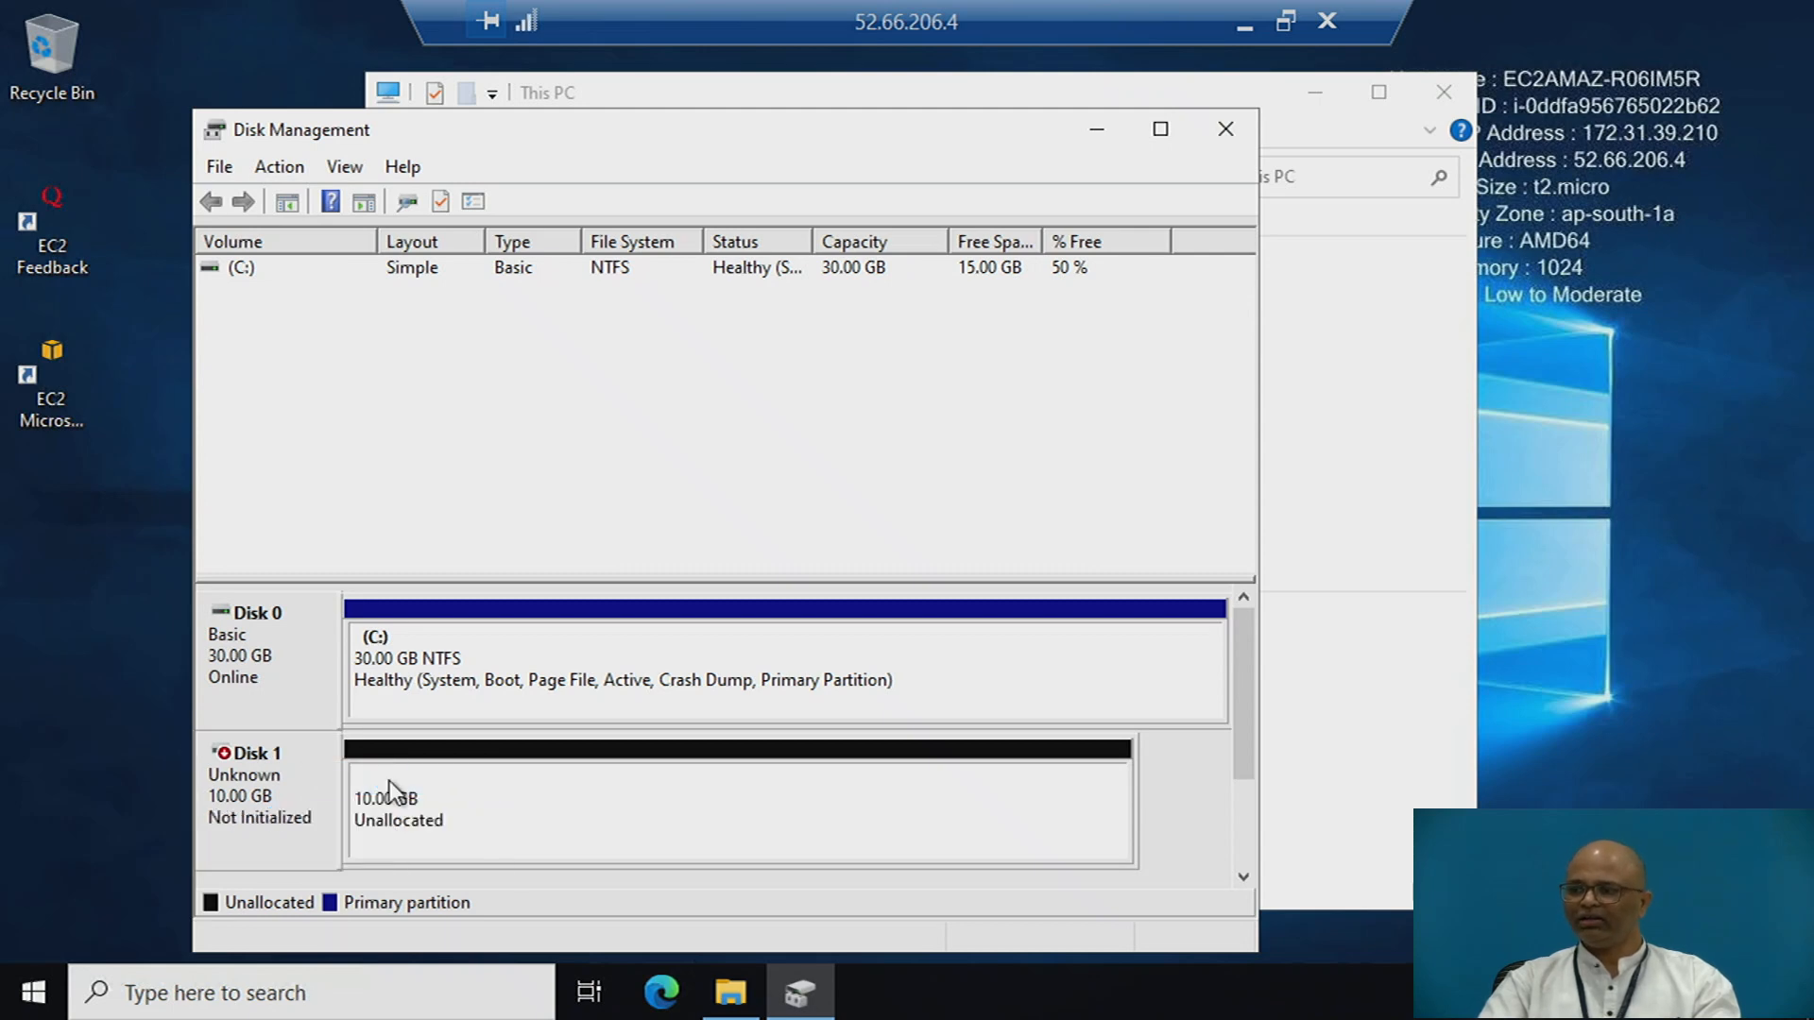
right_click(304, 762)
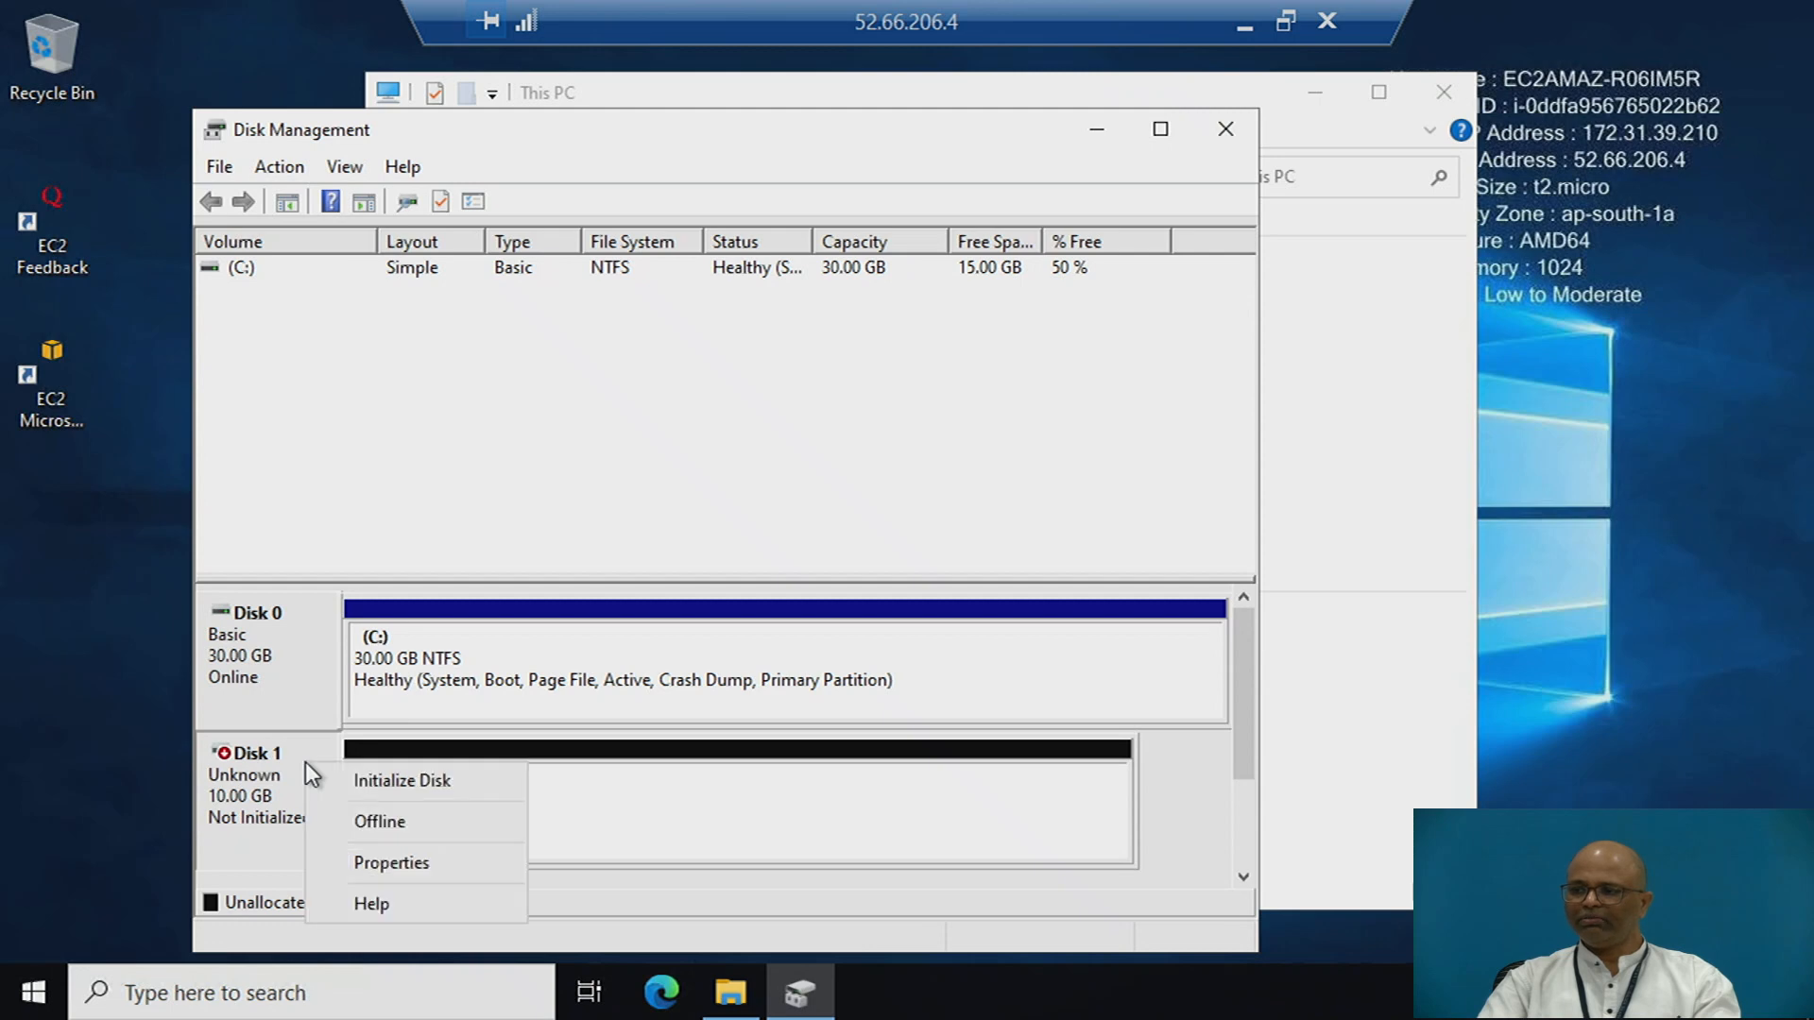
left_click(382, 779)
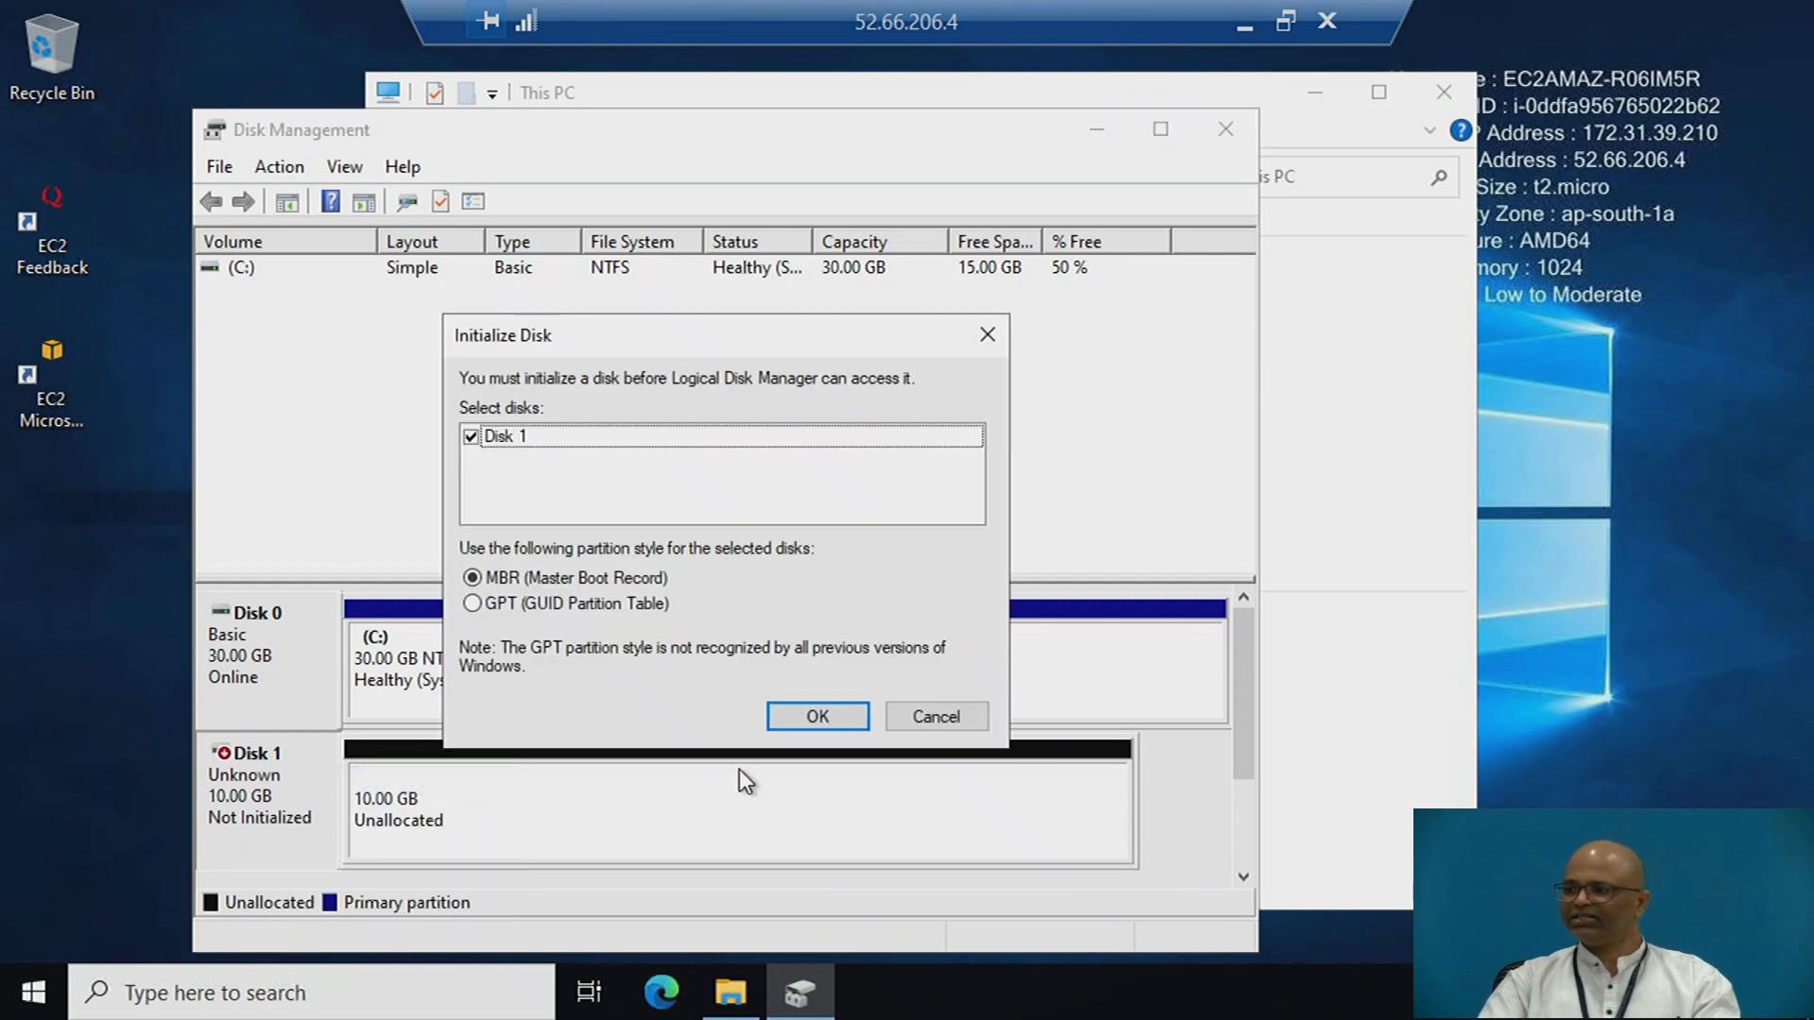
left_click(829, 718)
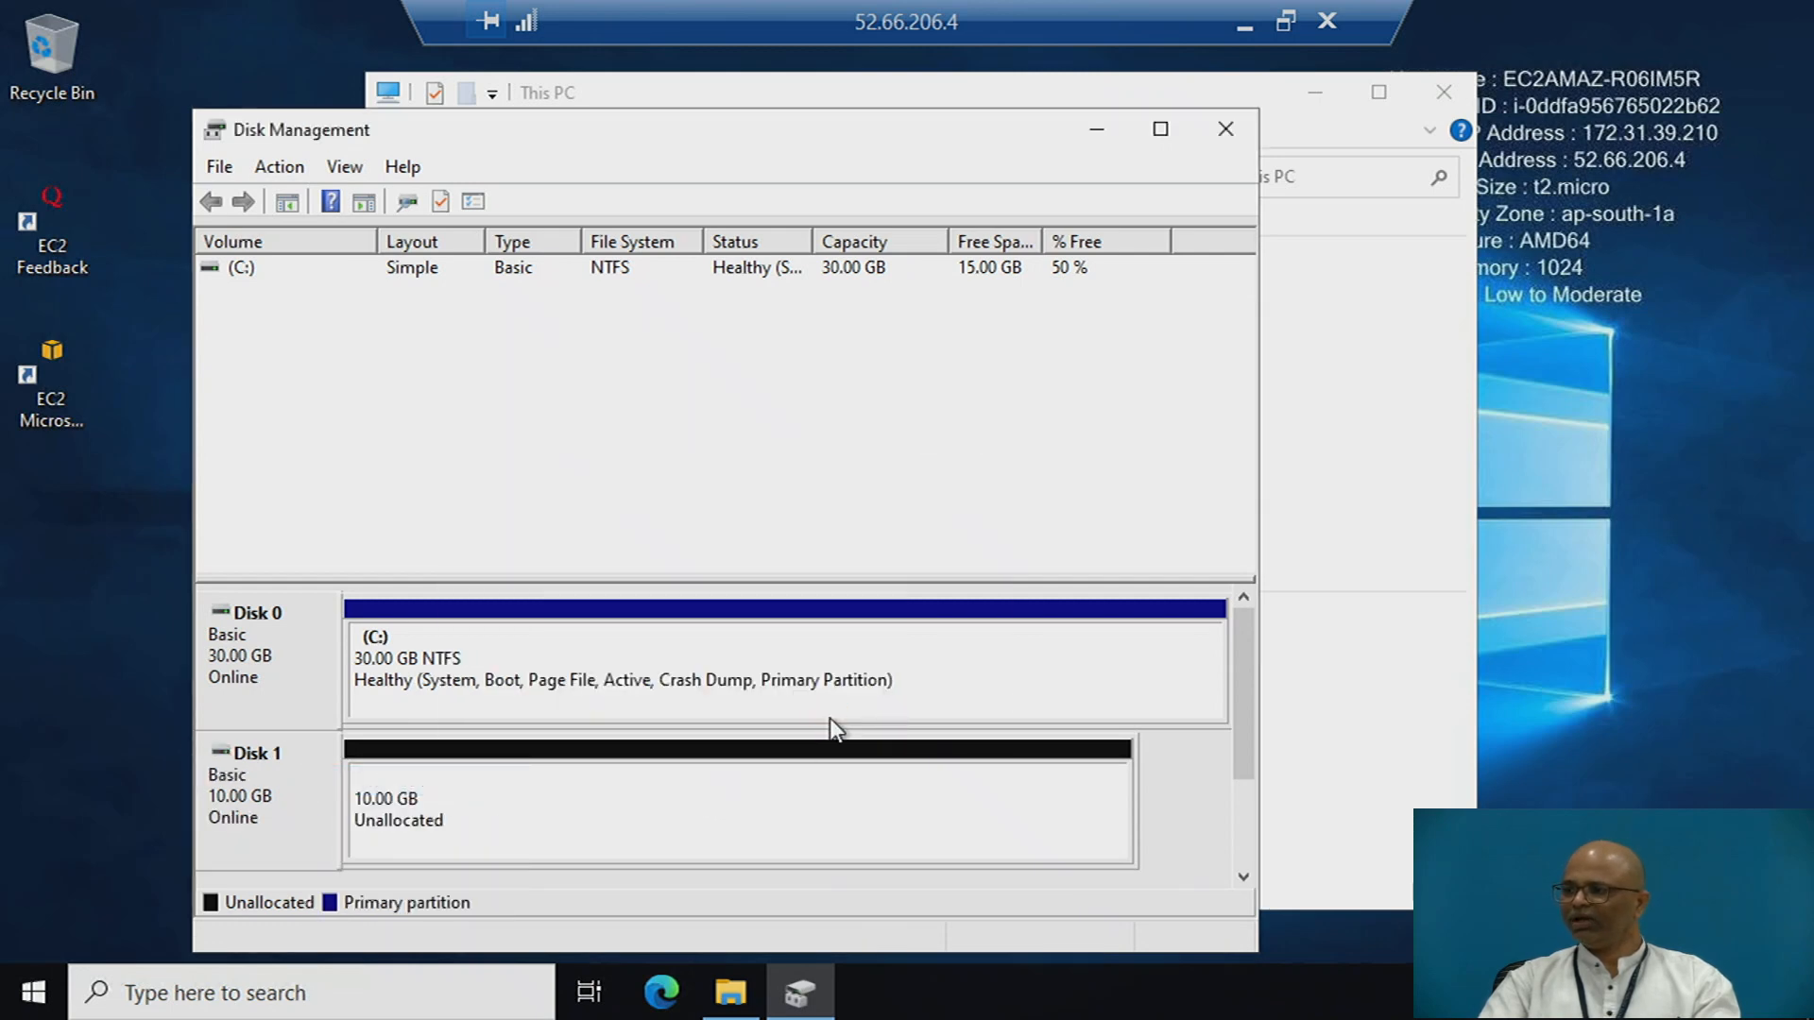
- Create a 10237 MB NTFS simple volume with drive letter D on Disk 1 and minimise Disk Management to check This PC
left_click(532, 785)
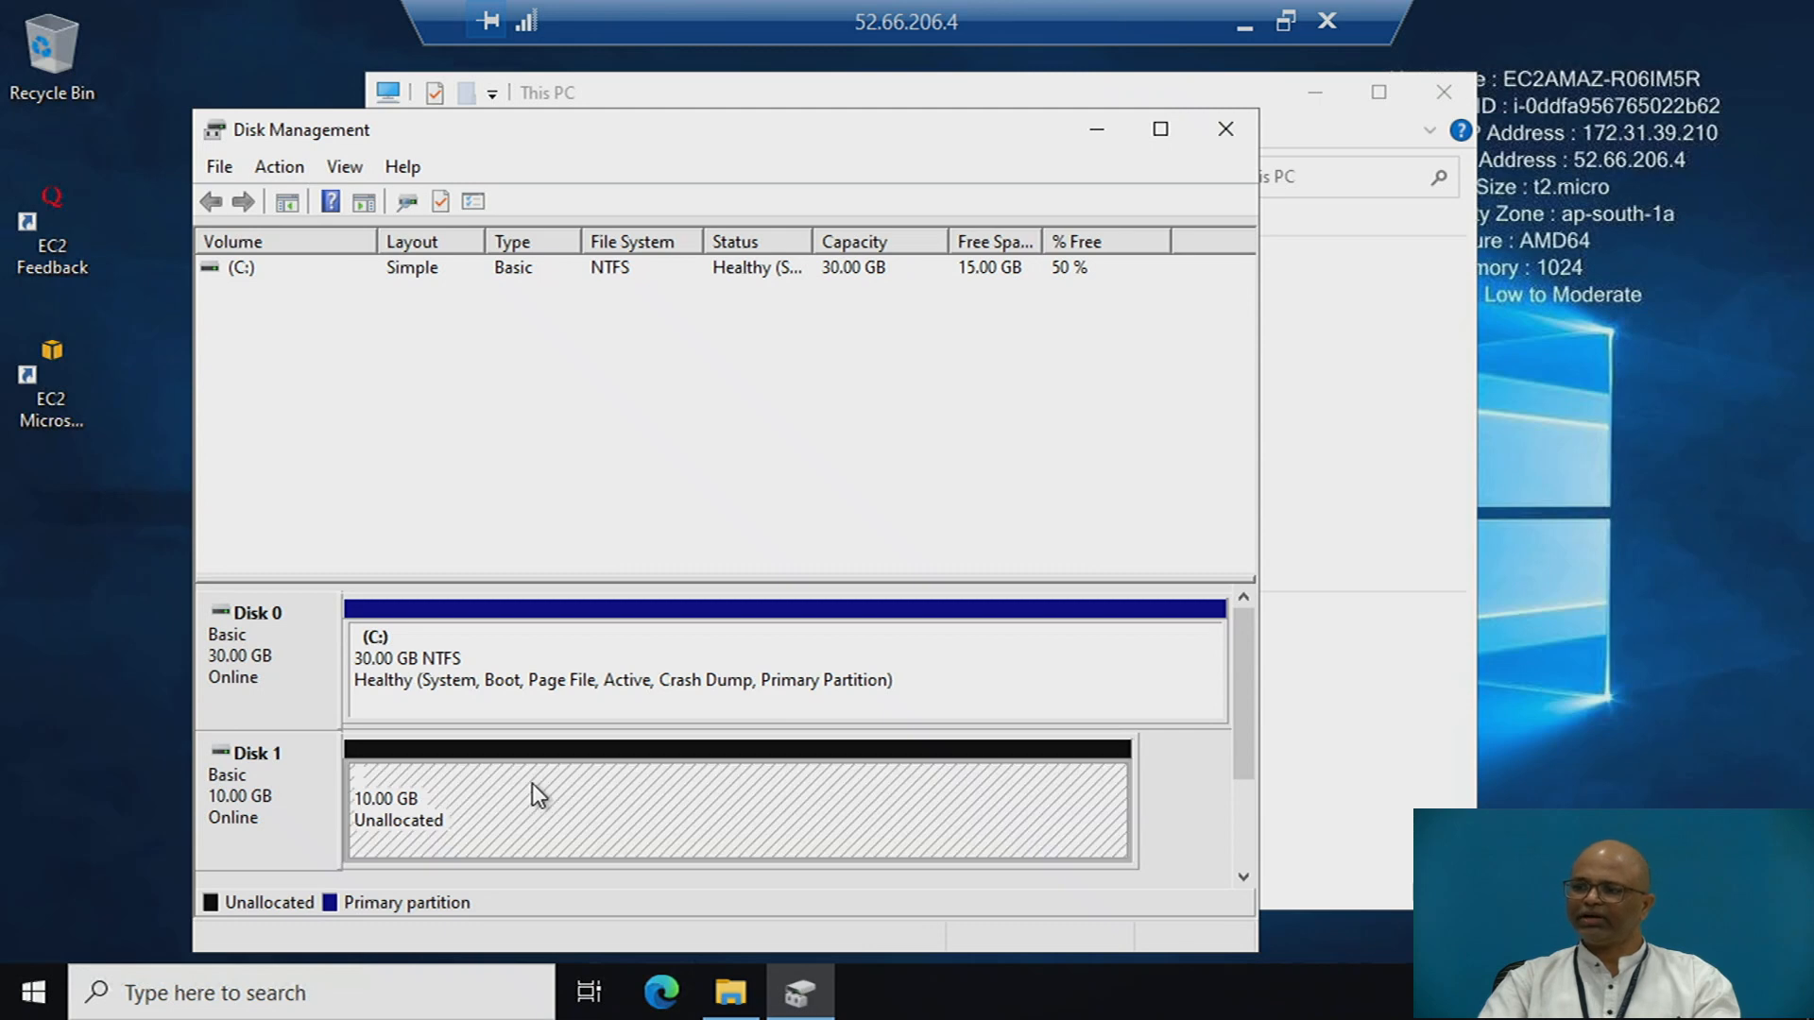
right_click(531, 785)
left_click(665, 558)
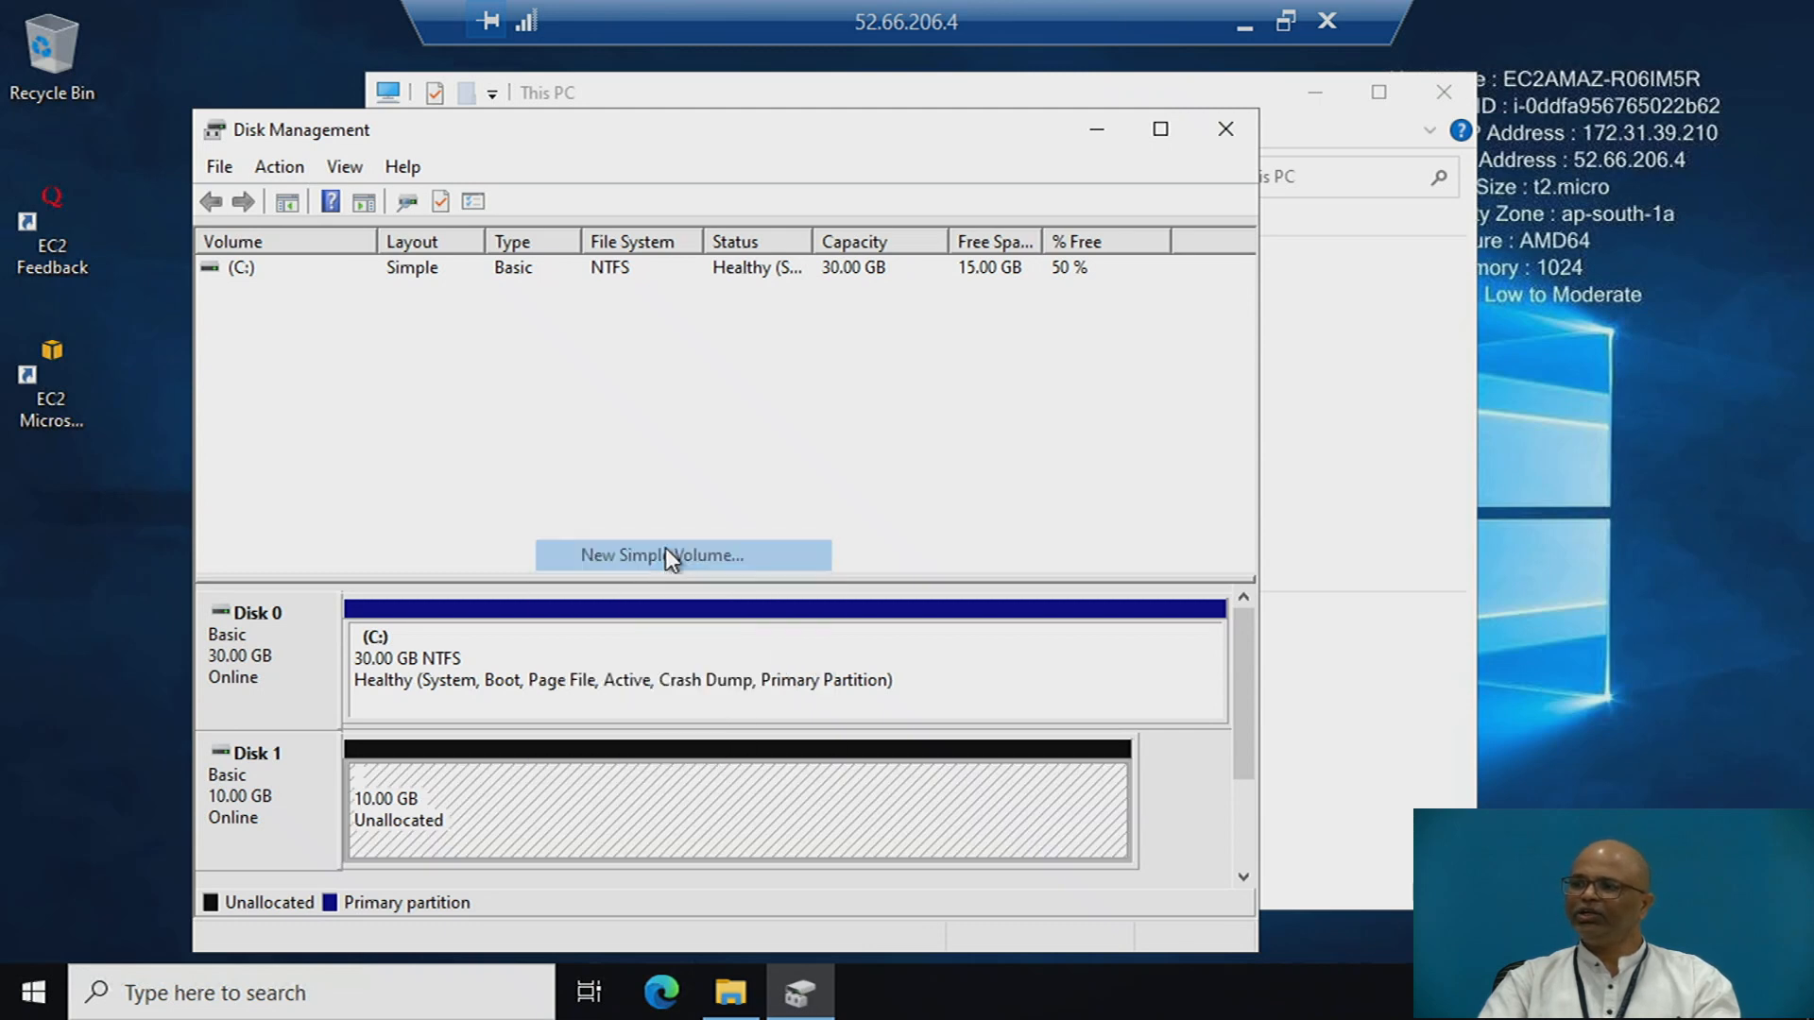
left_click(735, 775)
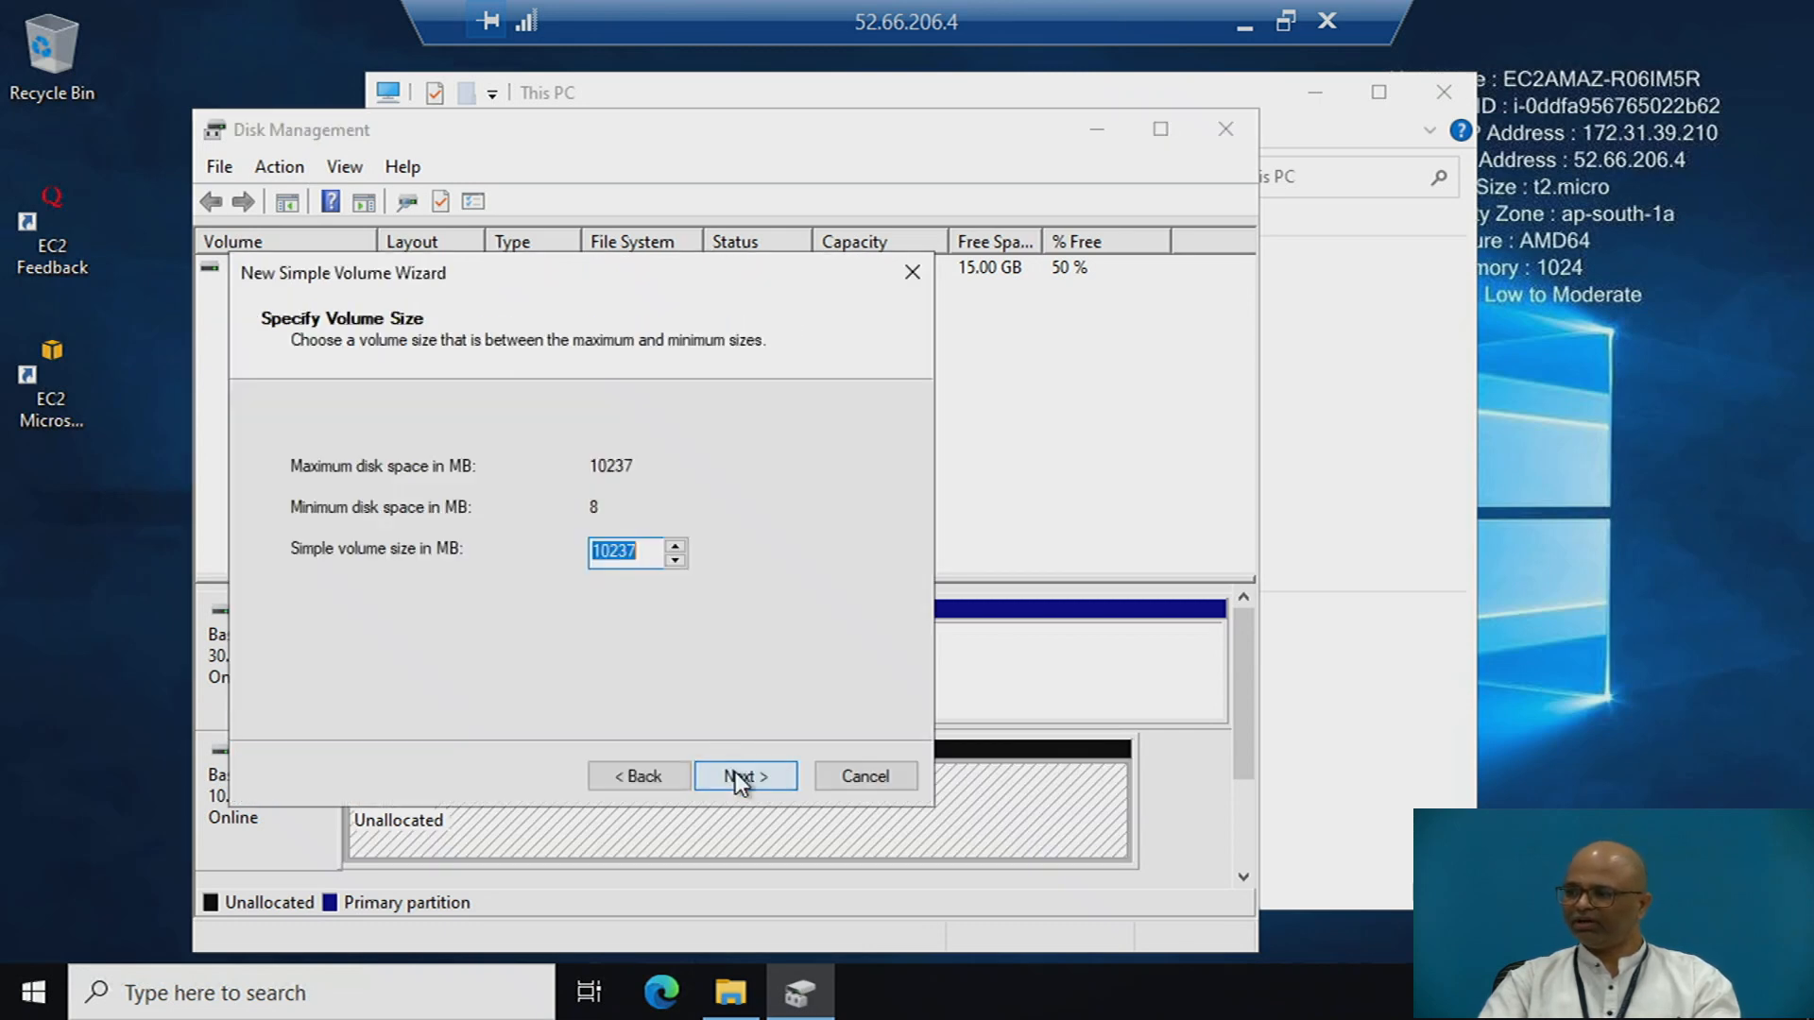
left_click(735, 775)
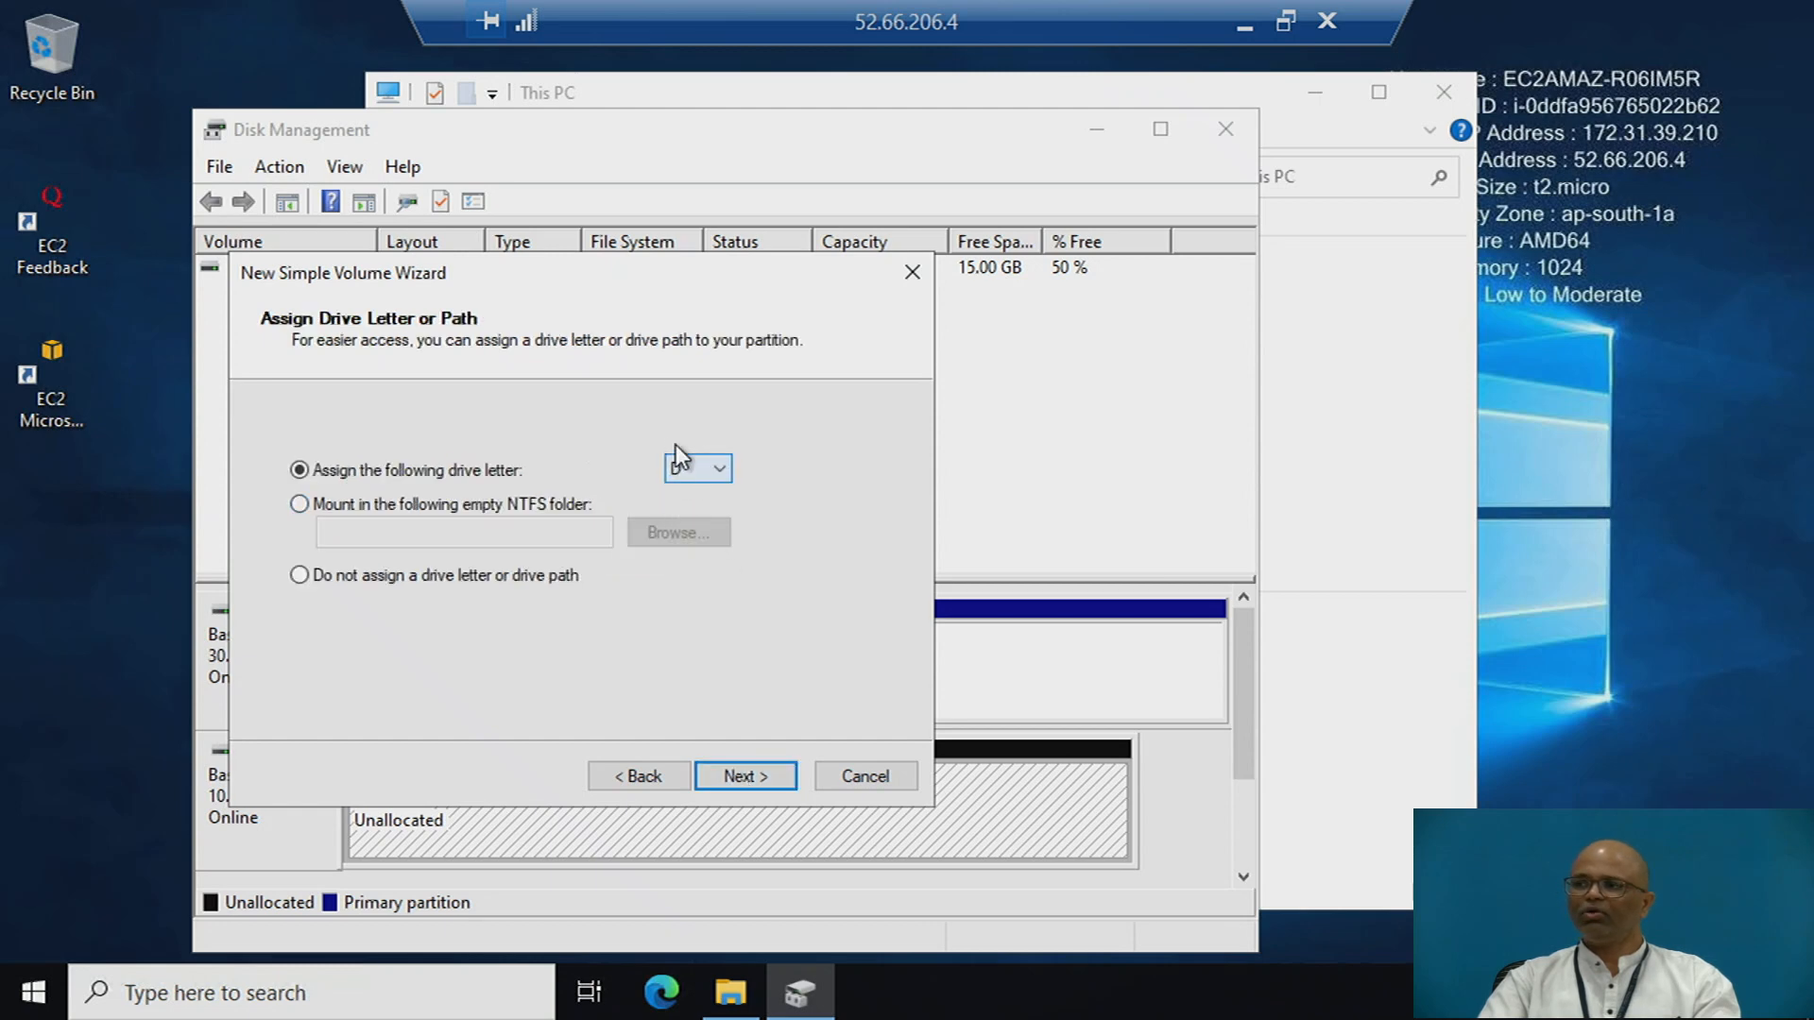
left_click(739, 777)
left_click(750, 775)
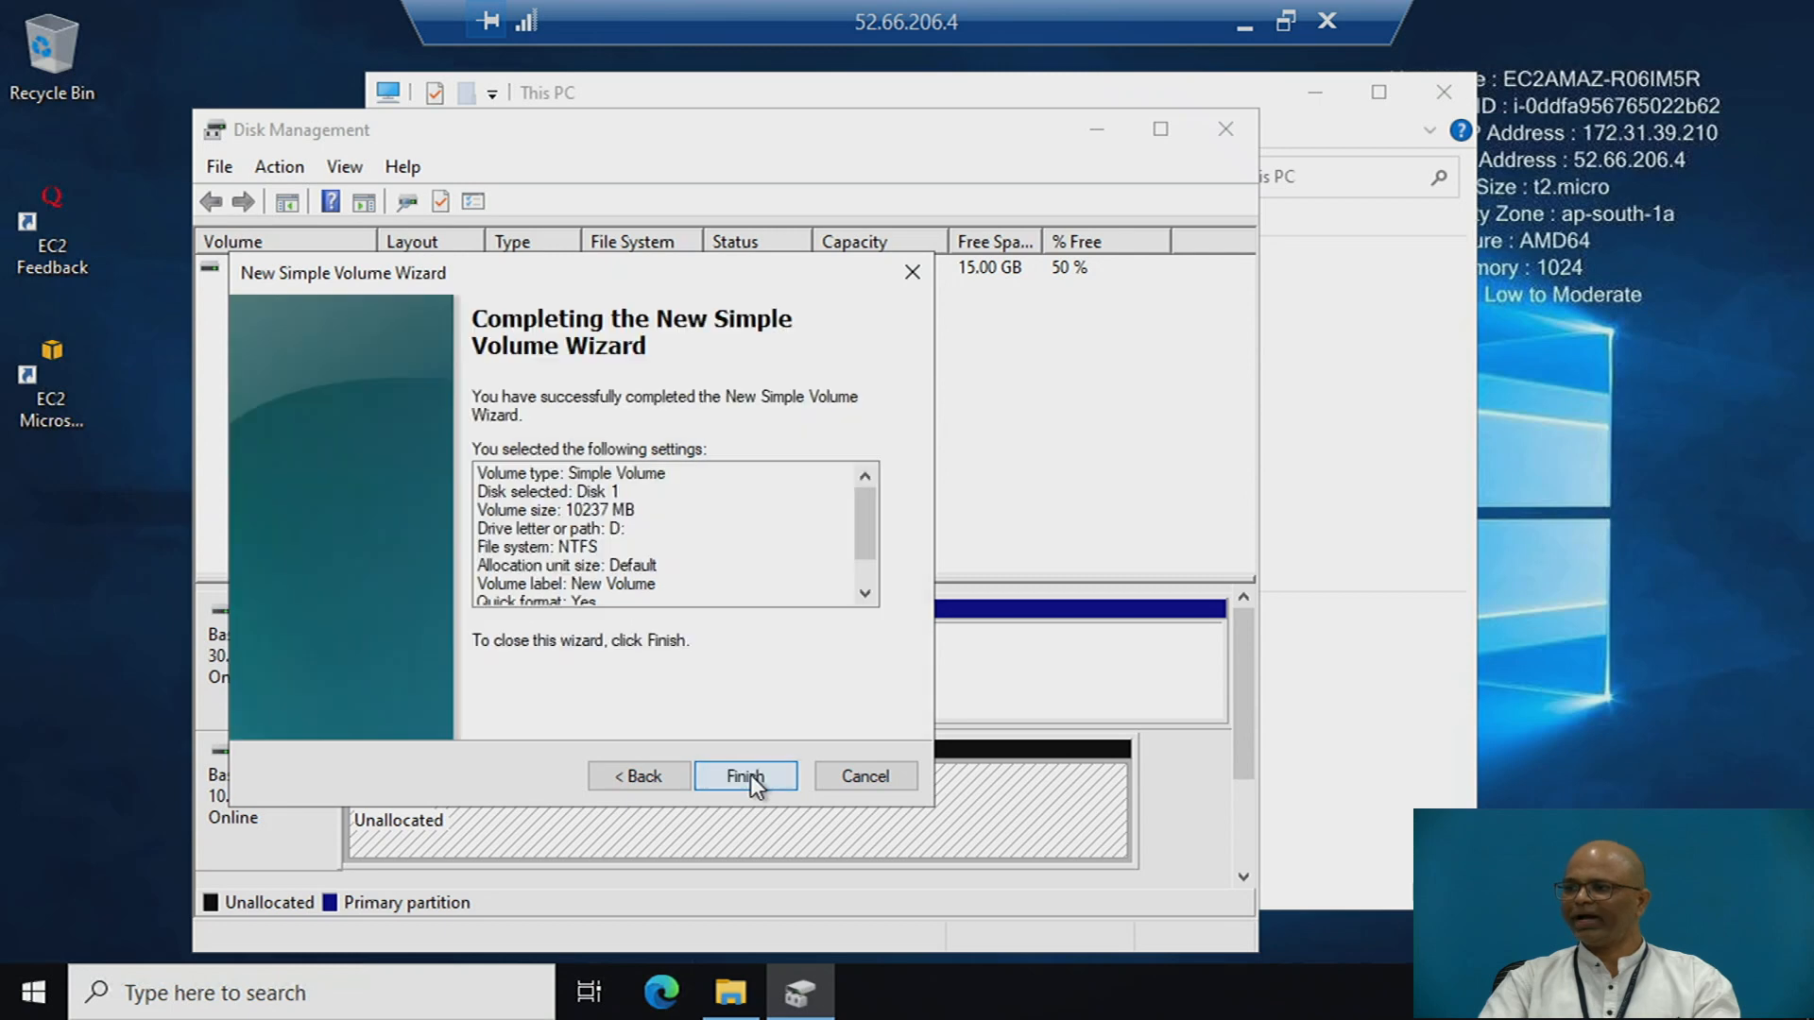
left_click(762, 784)
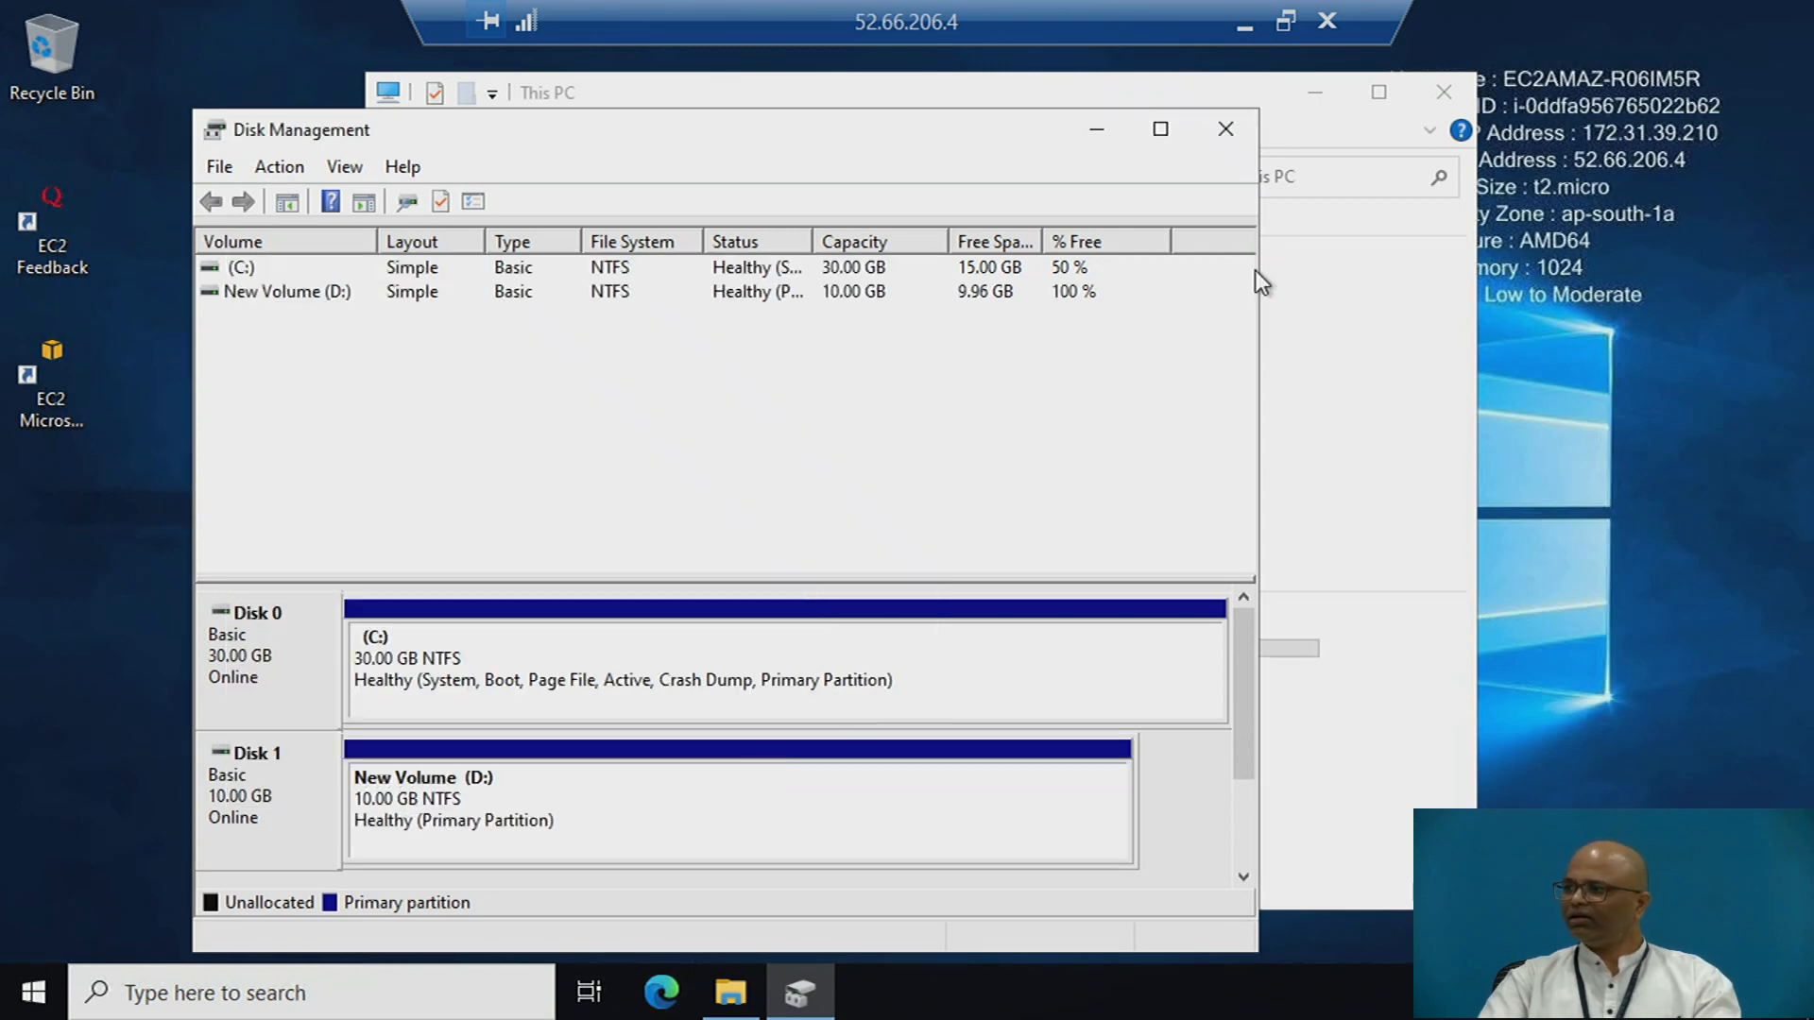
left_click(1096, 133)
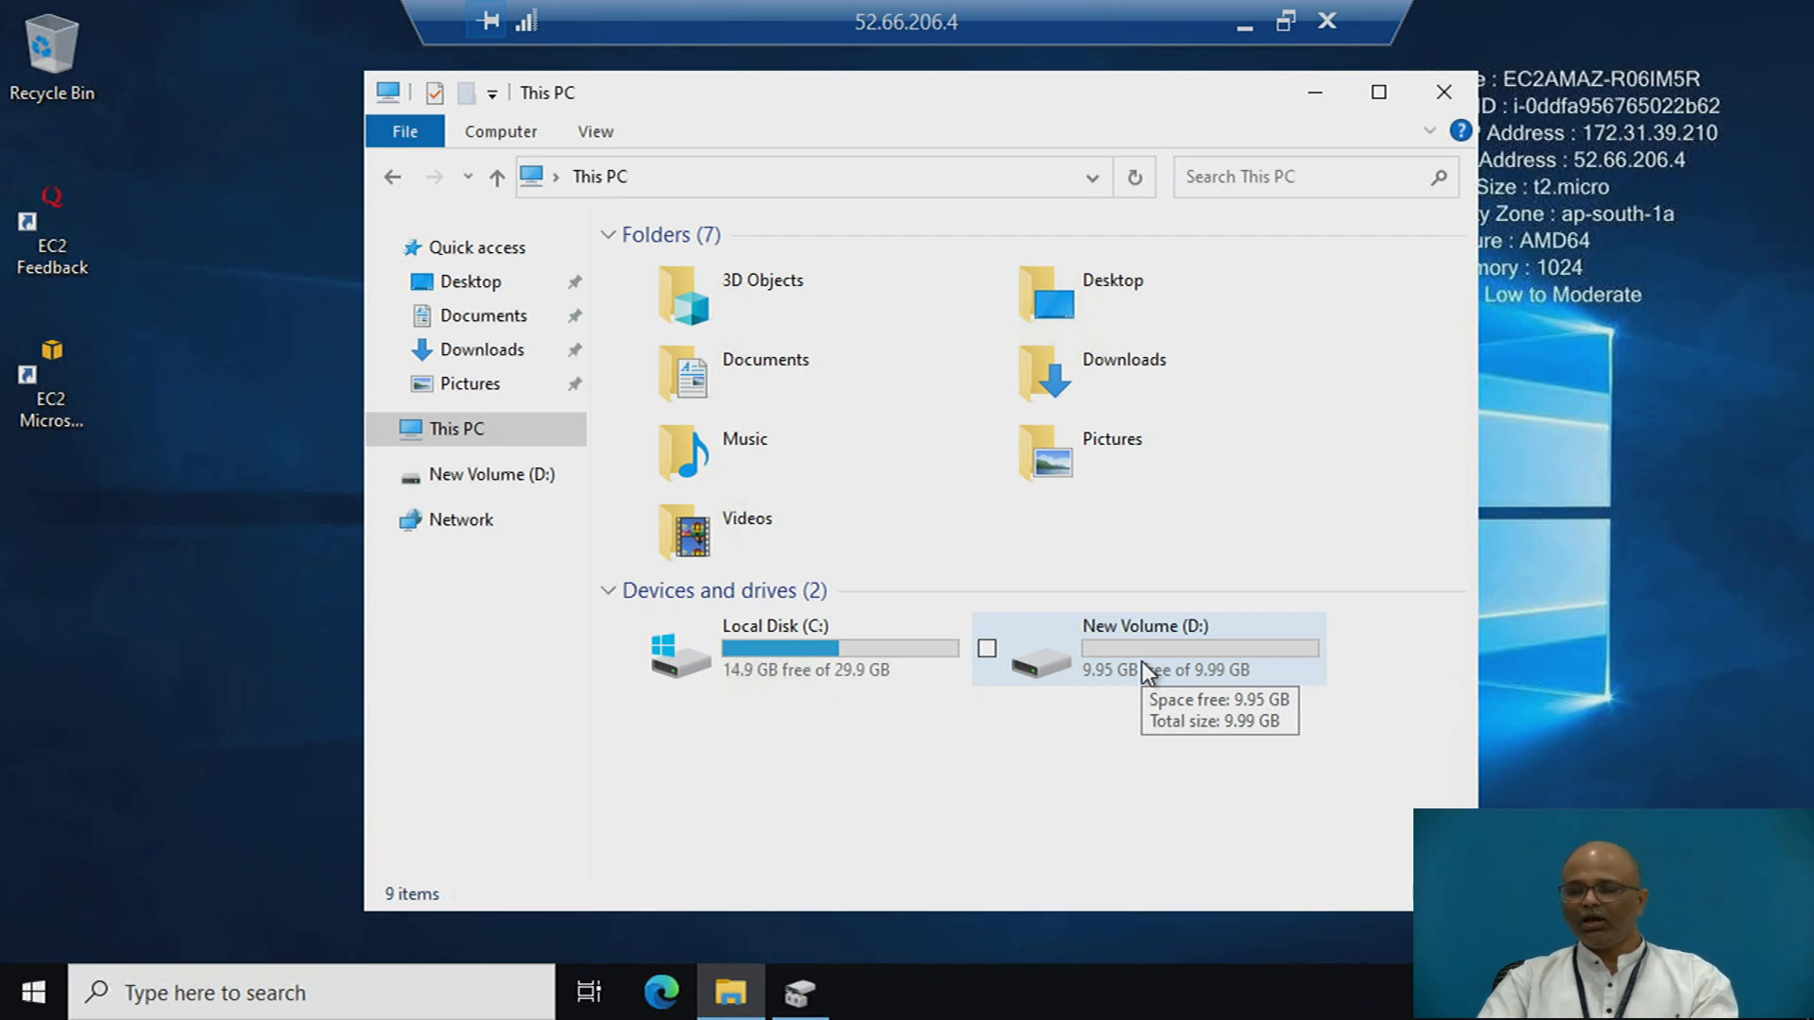
- Return to the EC2 console and force detach the 10 GiB gp3 volume, entering detach as the confirmation
left_click(1243, 25)
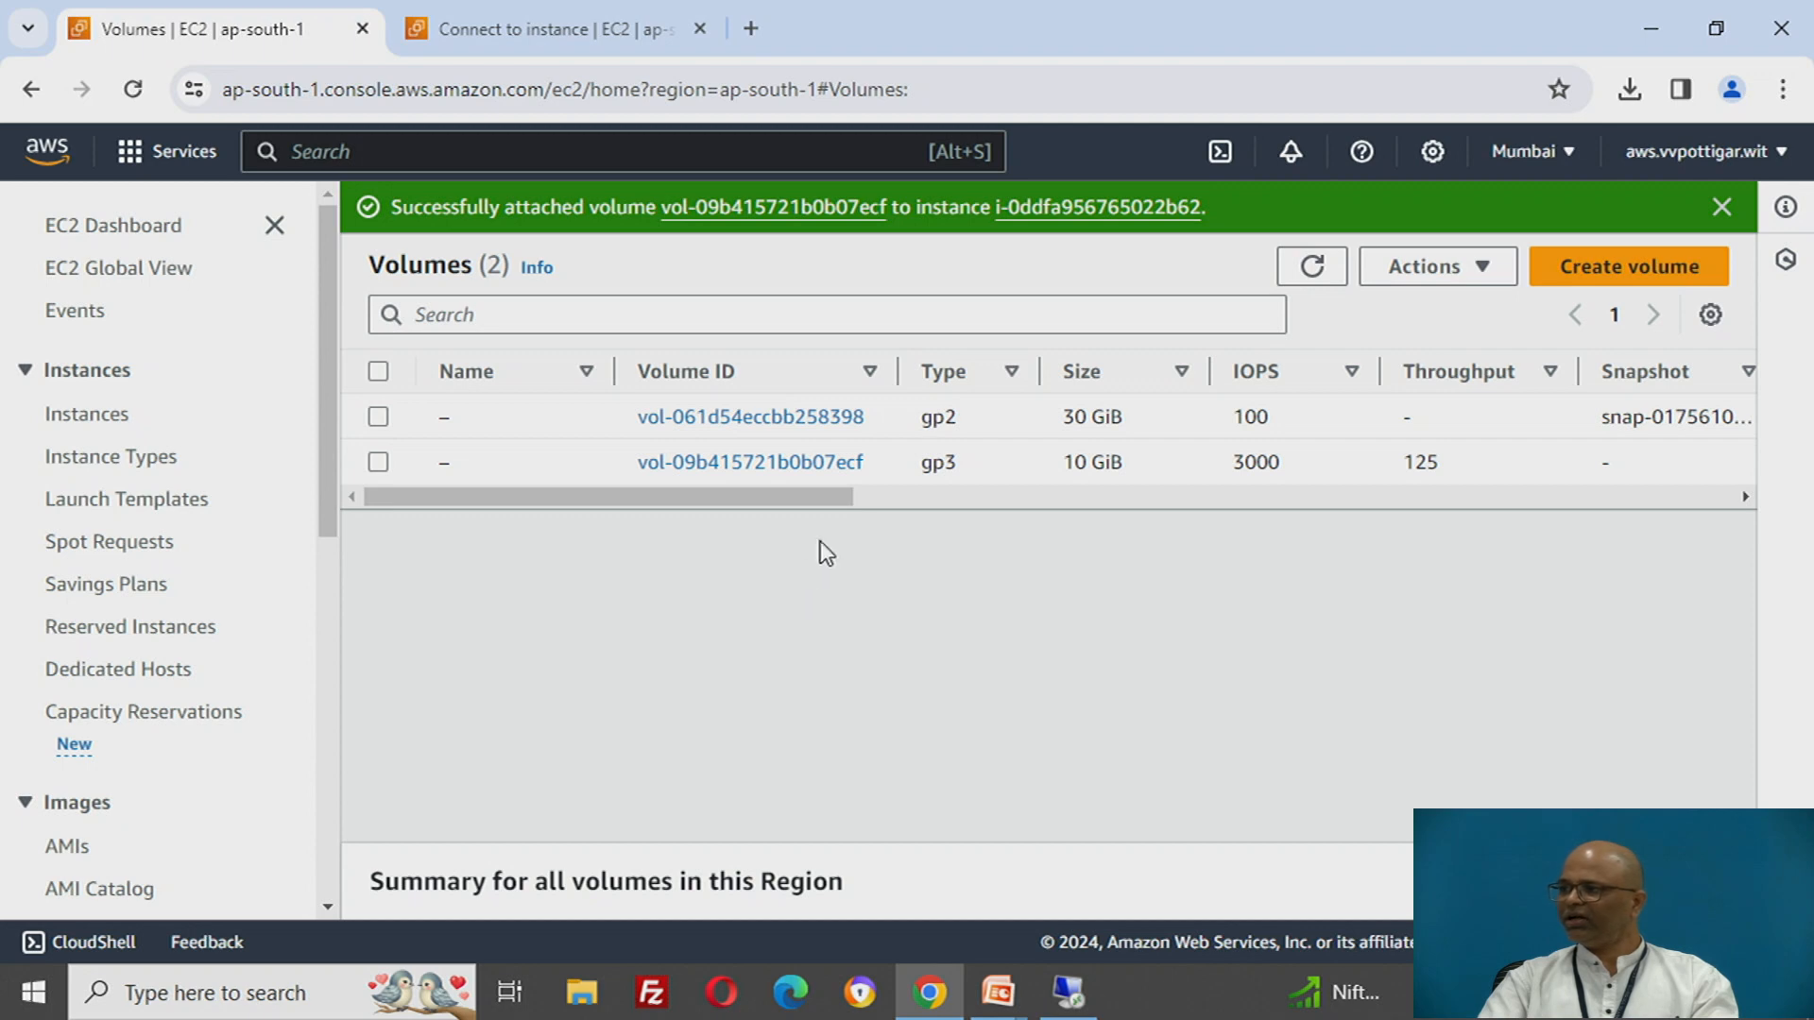
left_click(1721, 207)
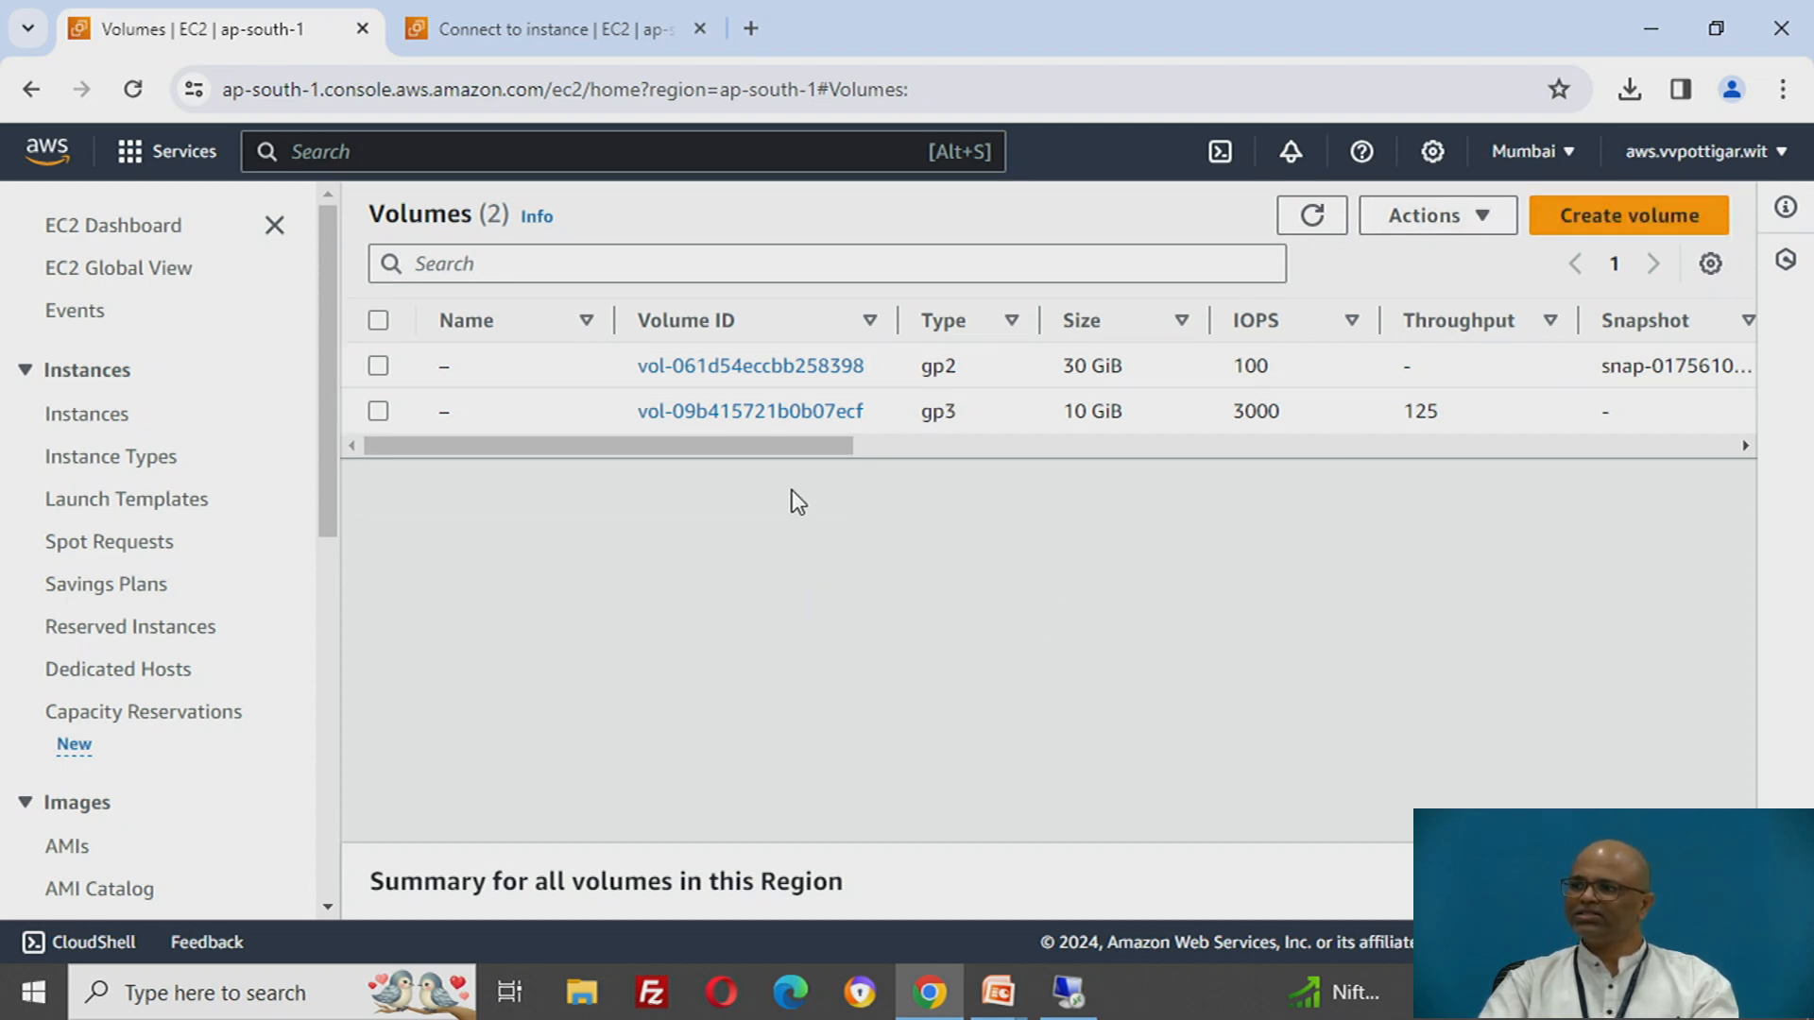
left_click(378, 412)
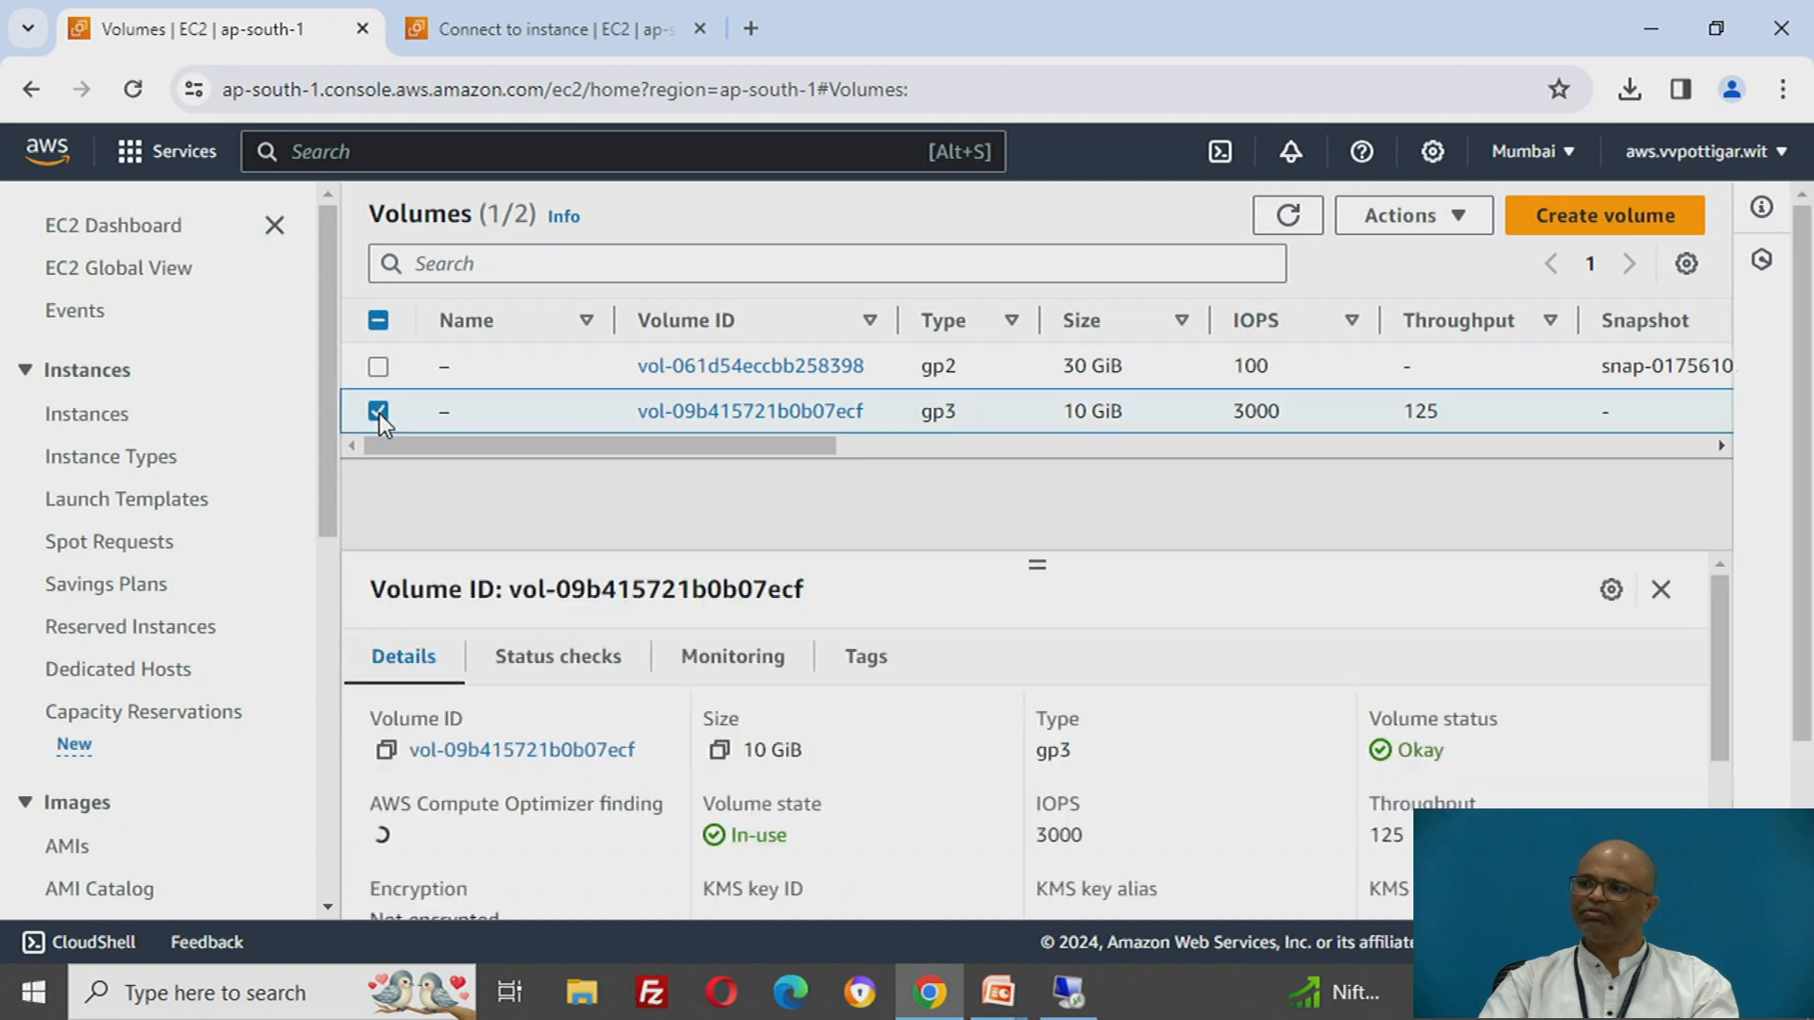
left_click(1402, 219)
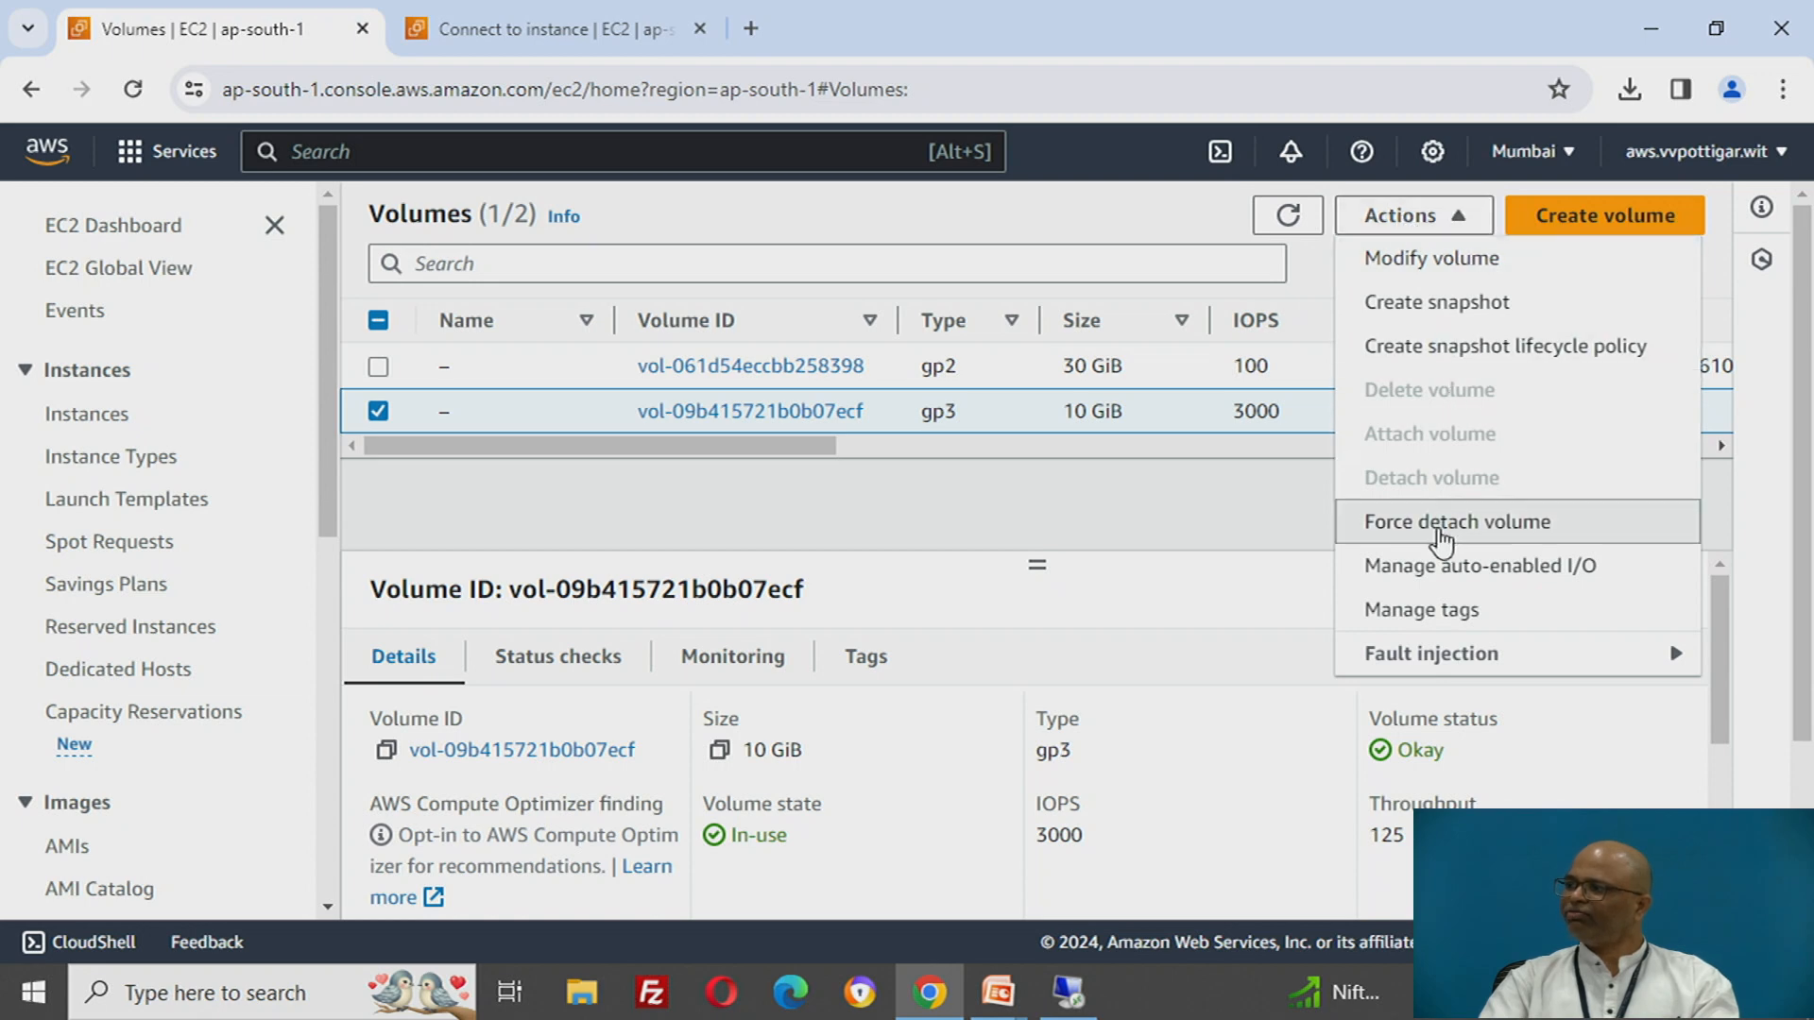
left_click(1439, 529)
left_click(1210, 661)
type("de")
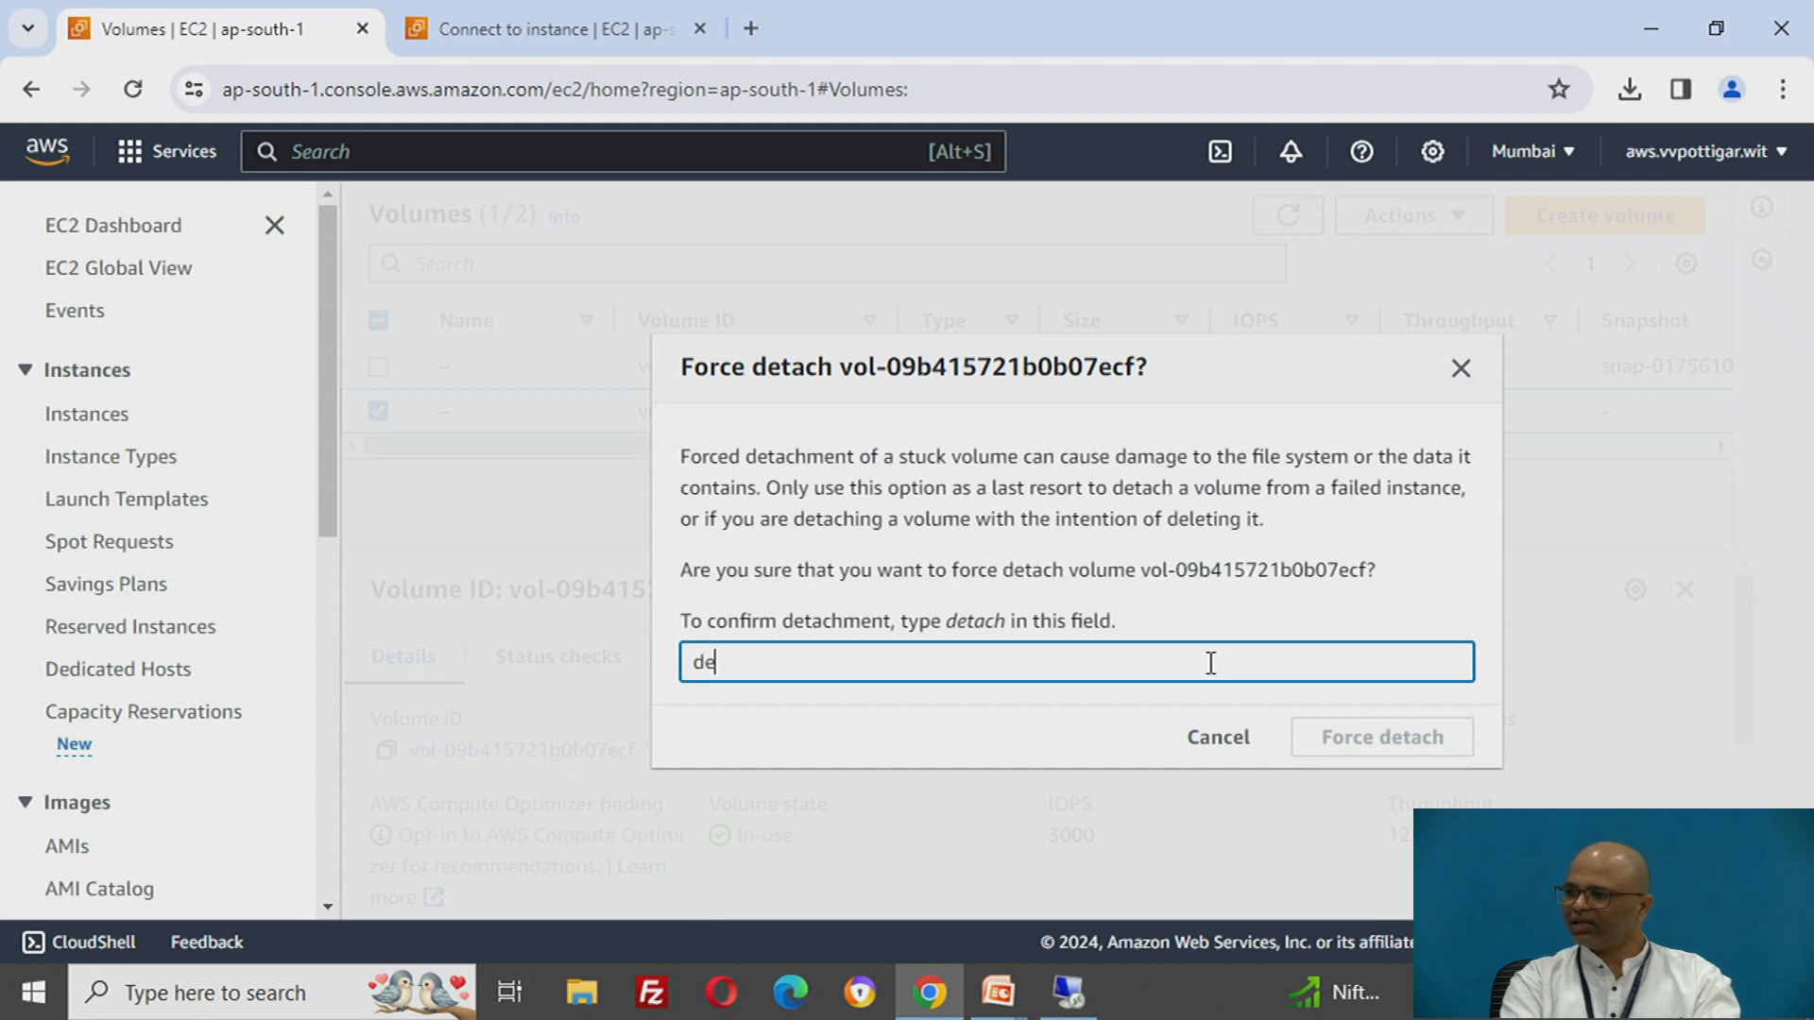
type("tach")
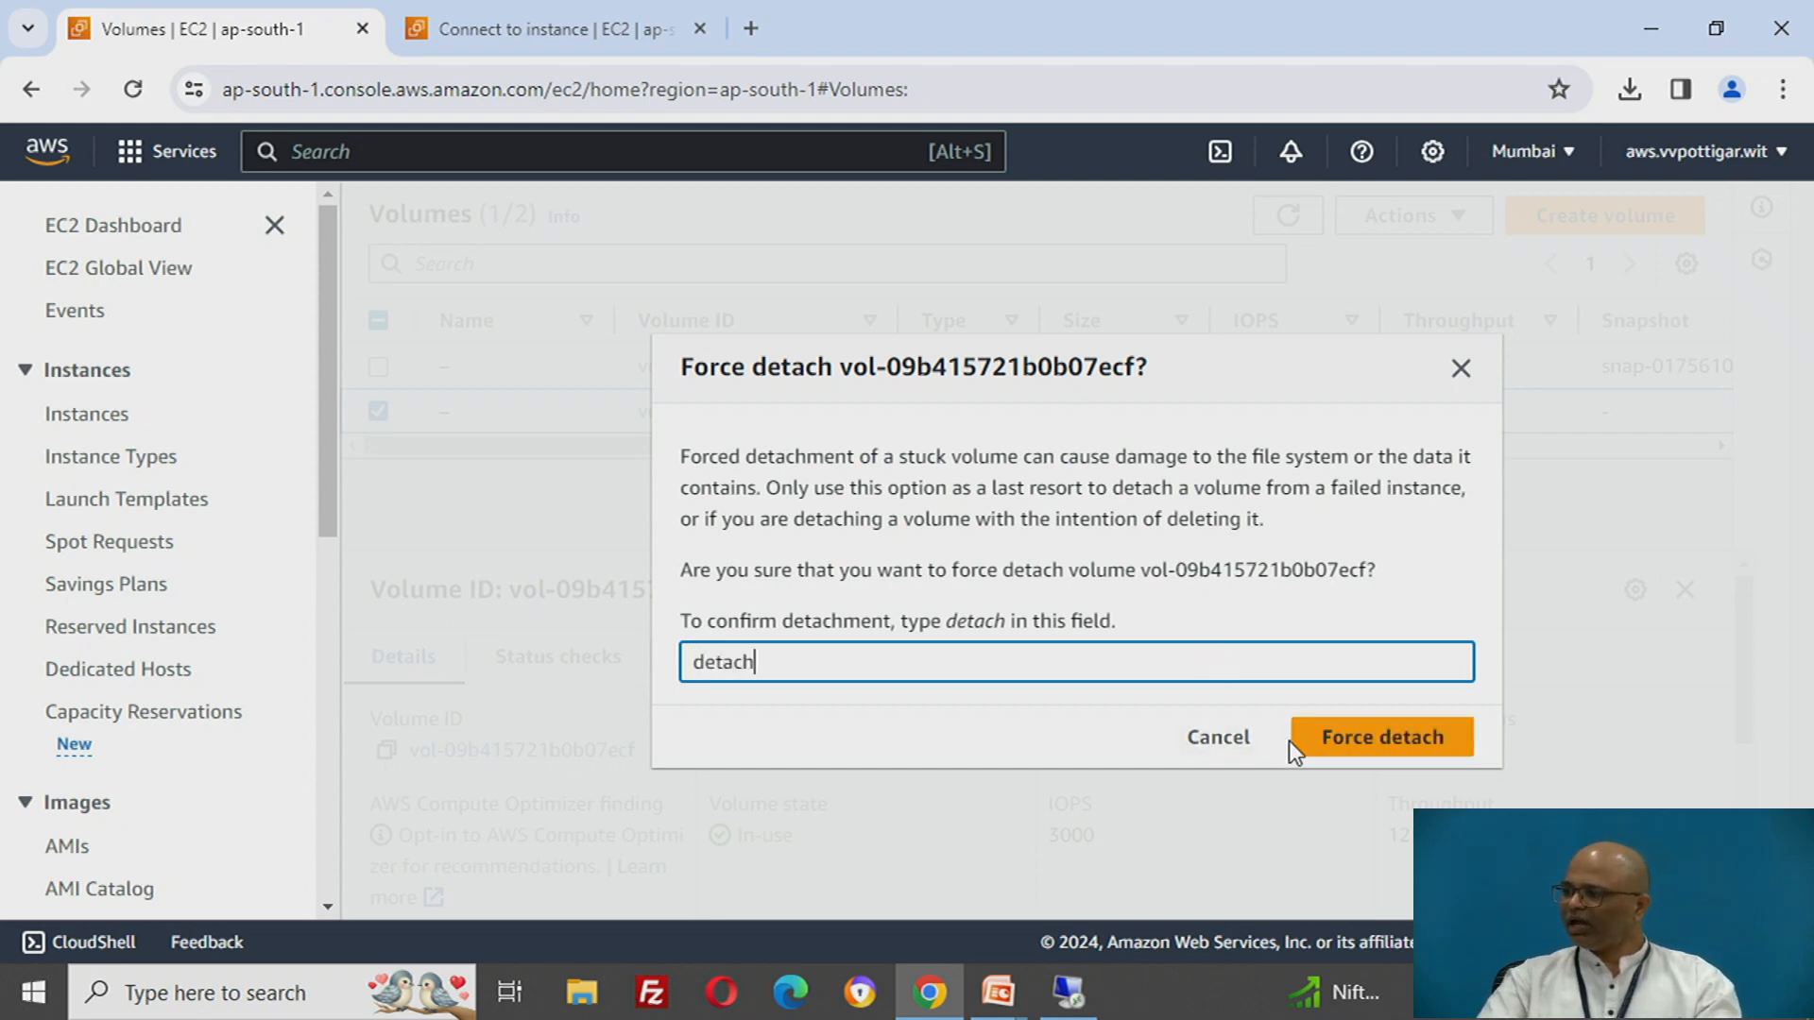
left_click(1335, 747)
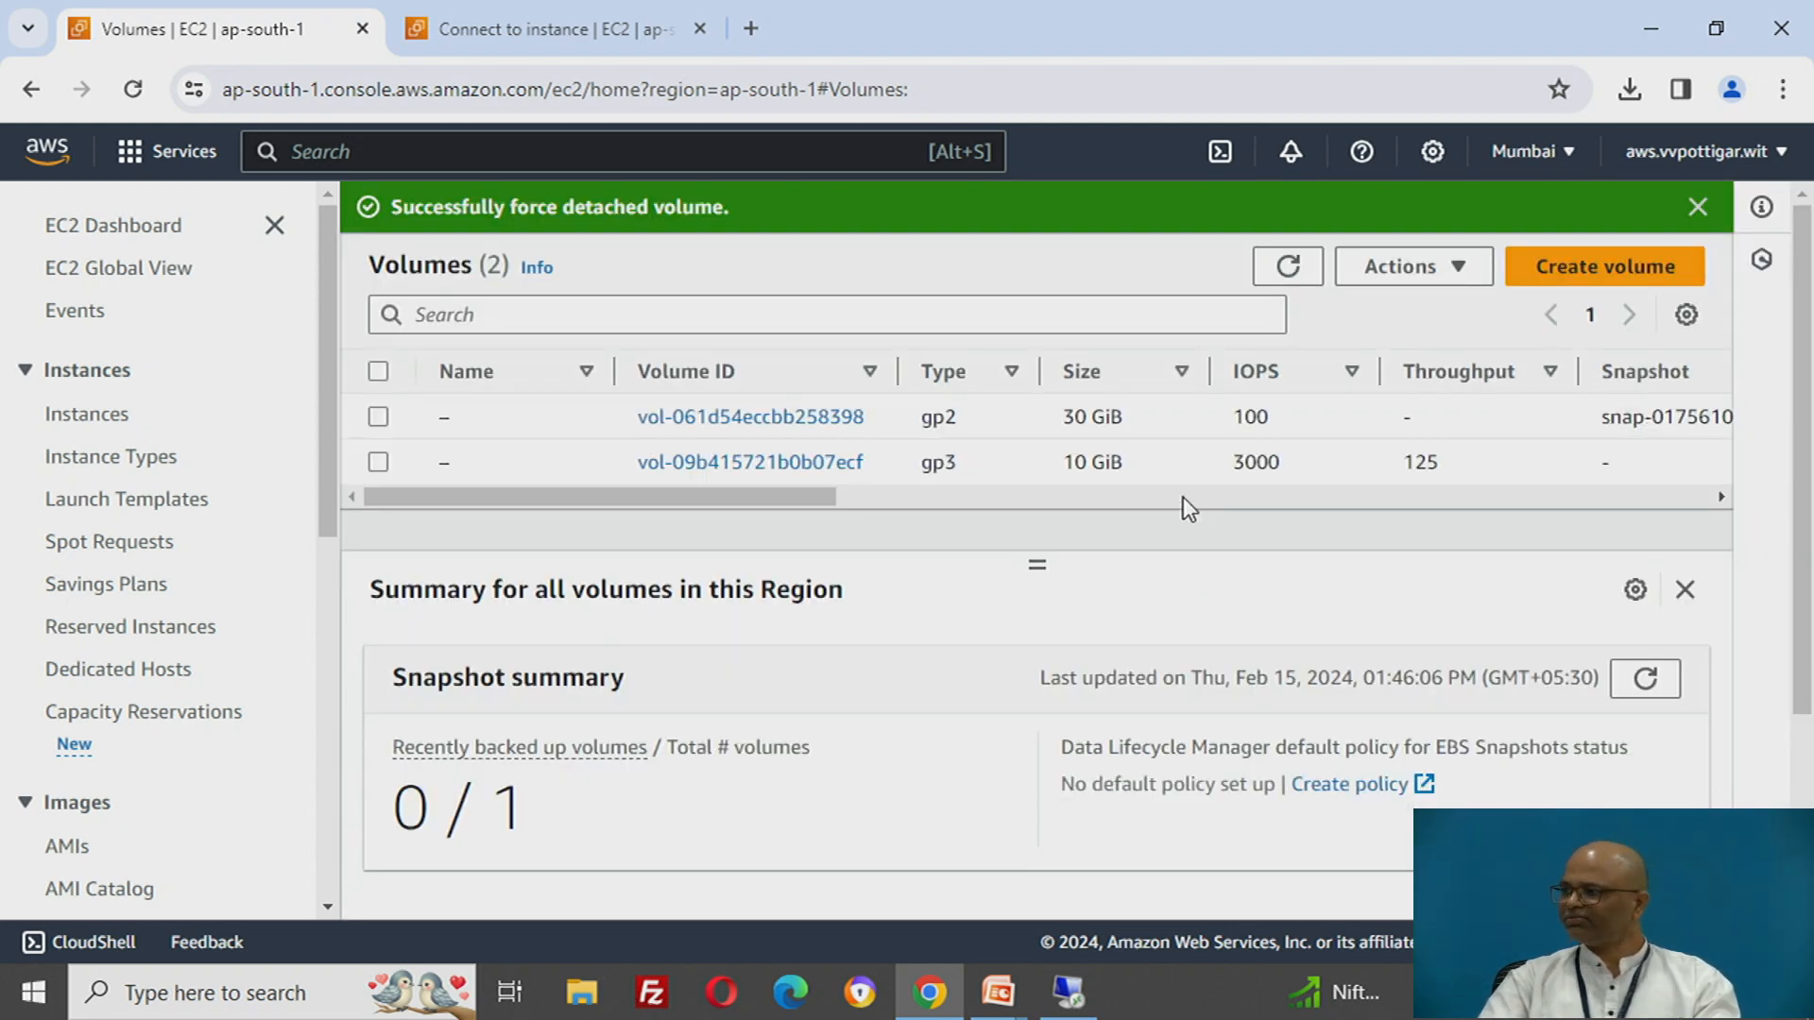
- Switch to the Remote Desktop session, check the drives in This PC after the detach, and return to the EC2 console
left_click(1065, 996)
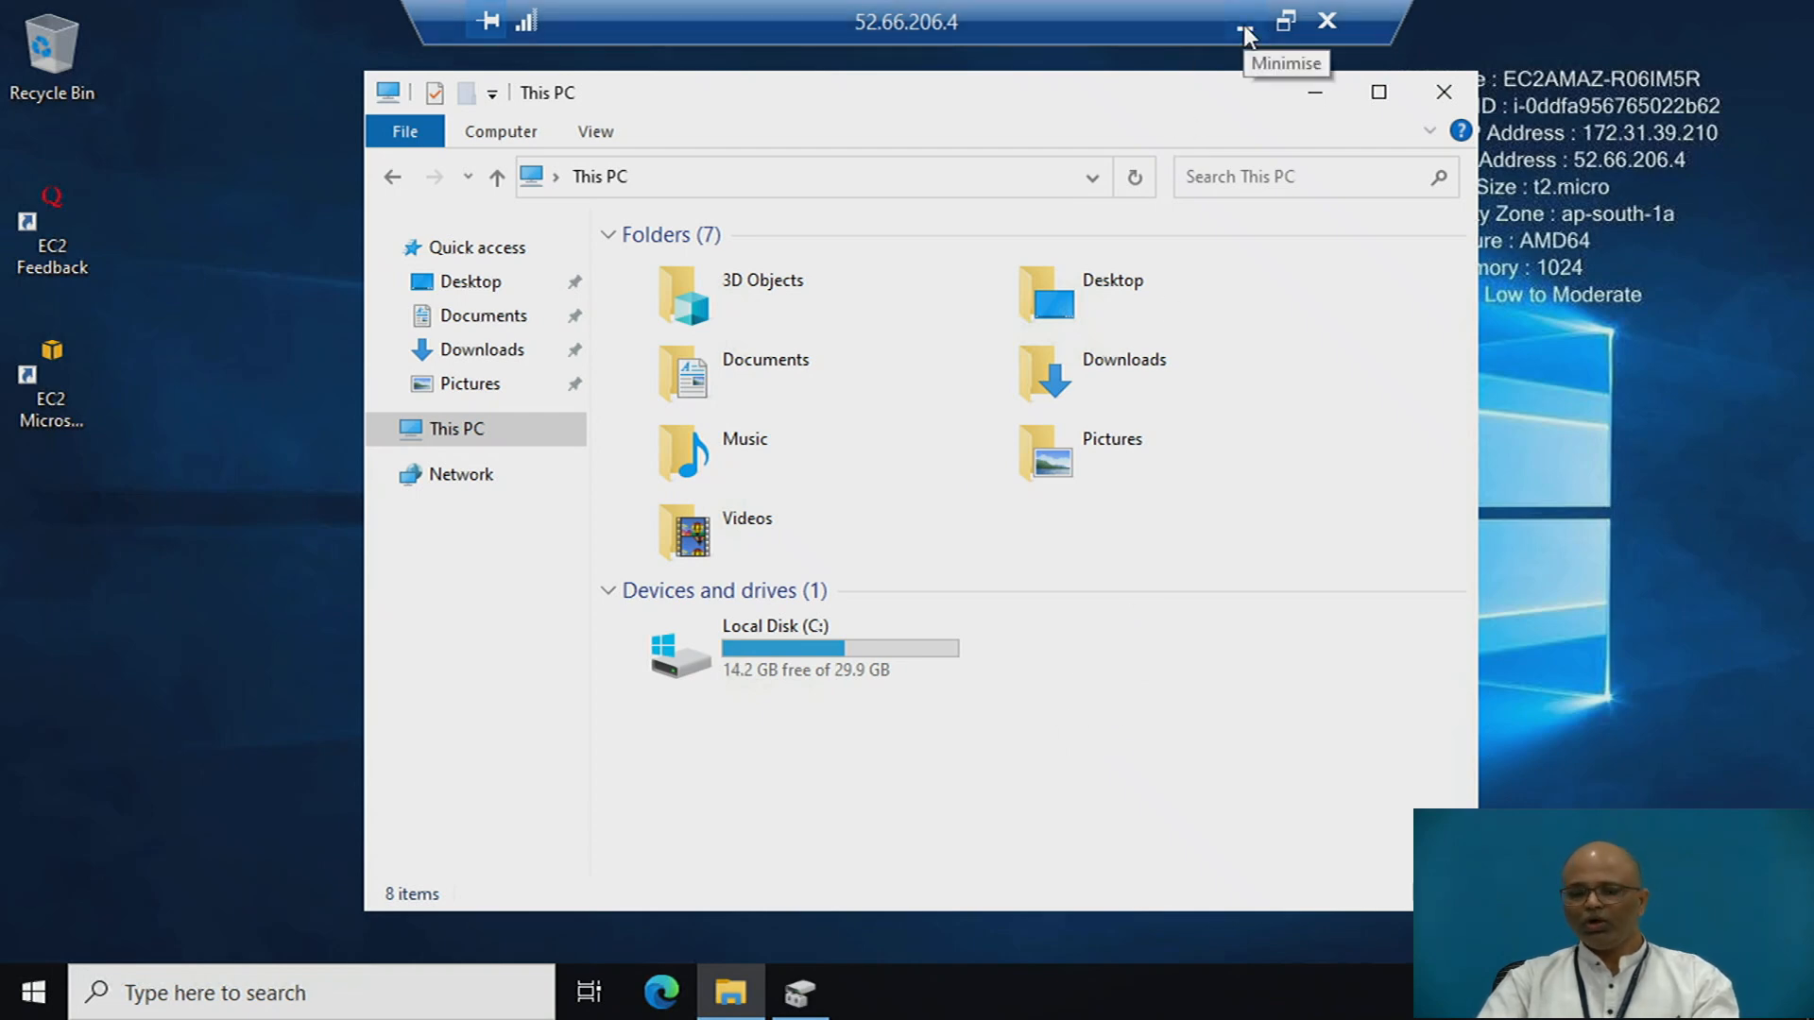
key("alt+Tab")
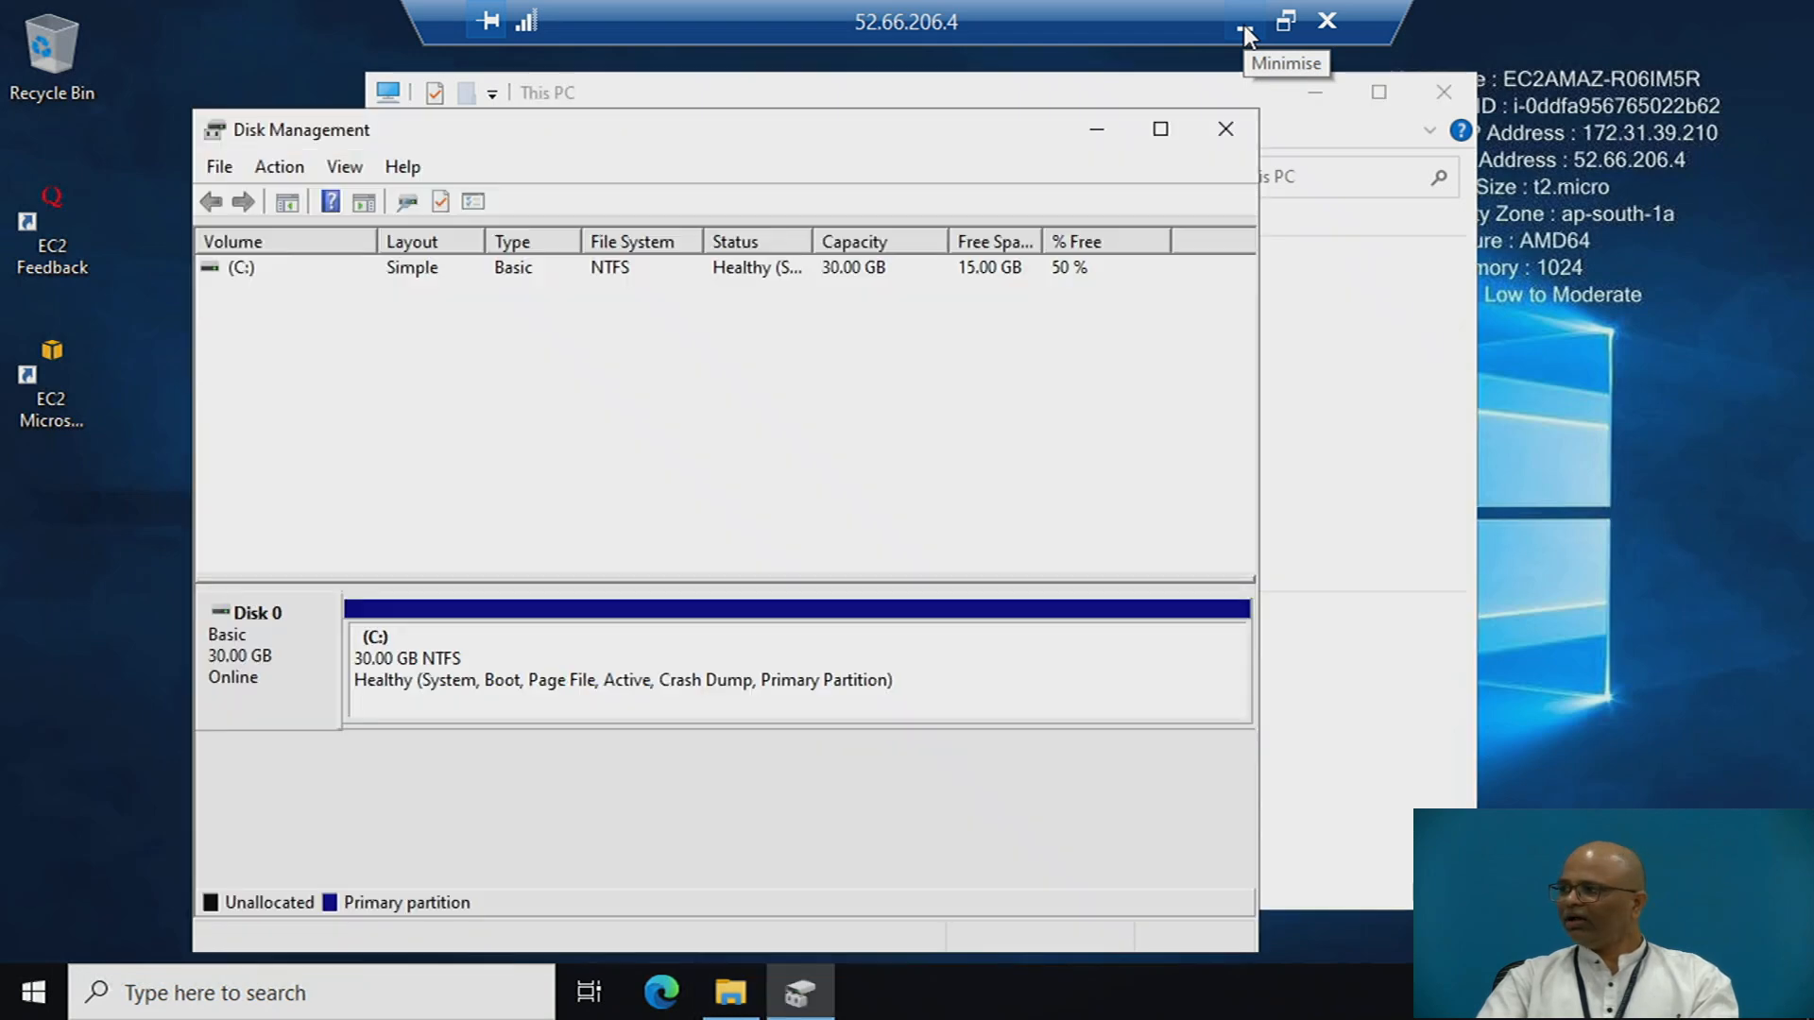
left_click(1243, 25)
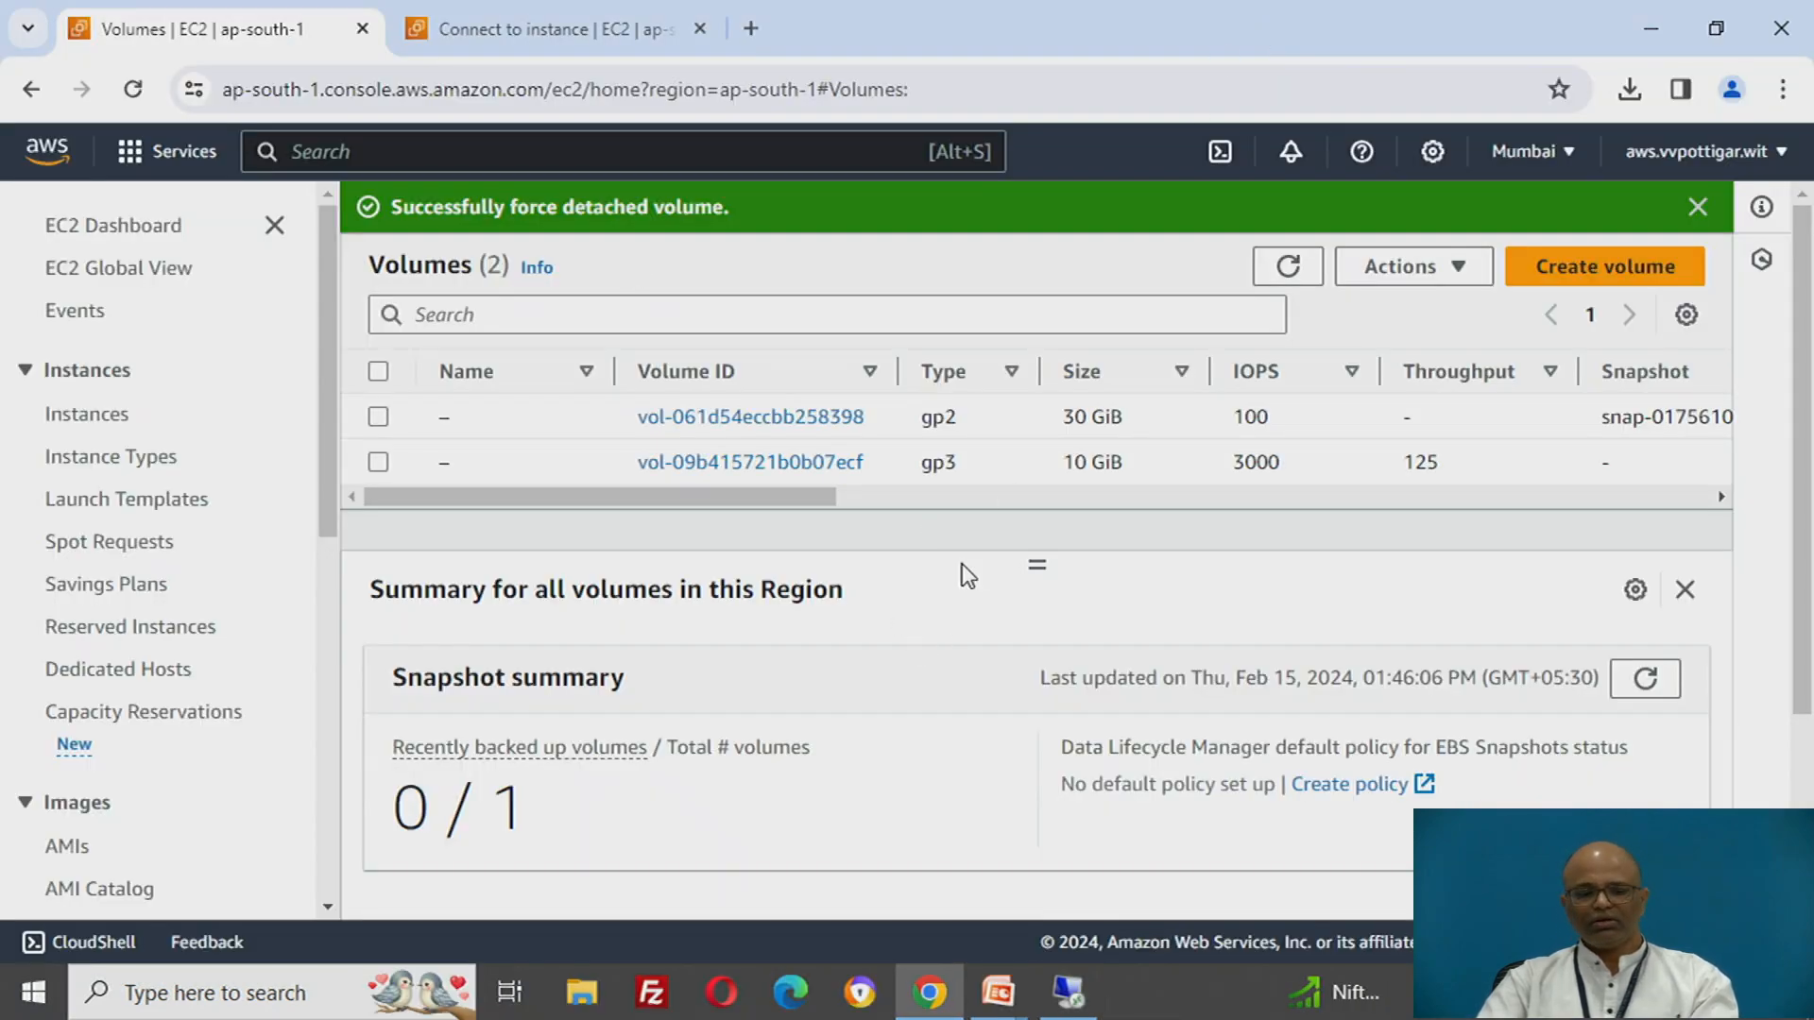
key("alt+Tab")
key("alt+Tab")
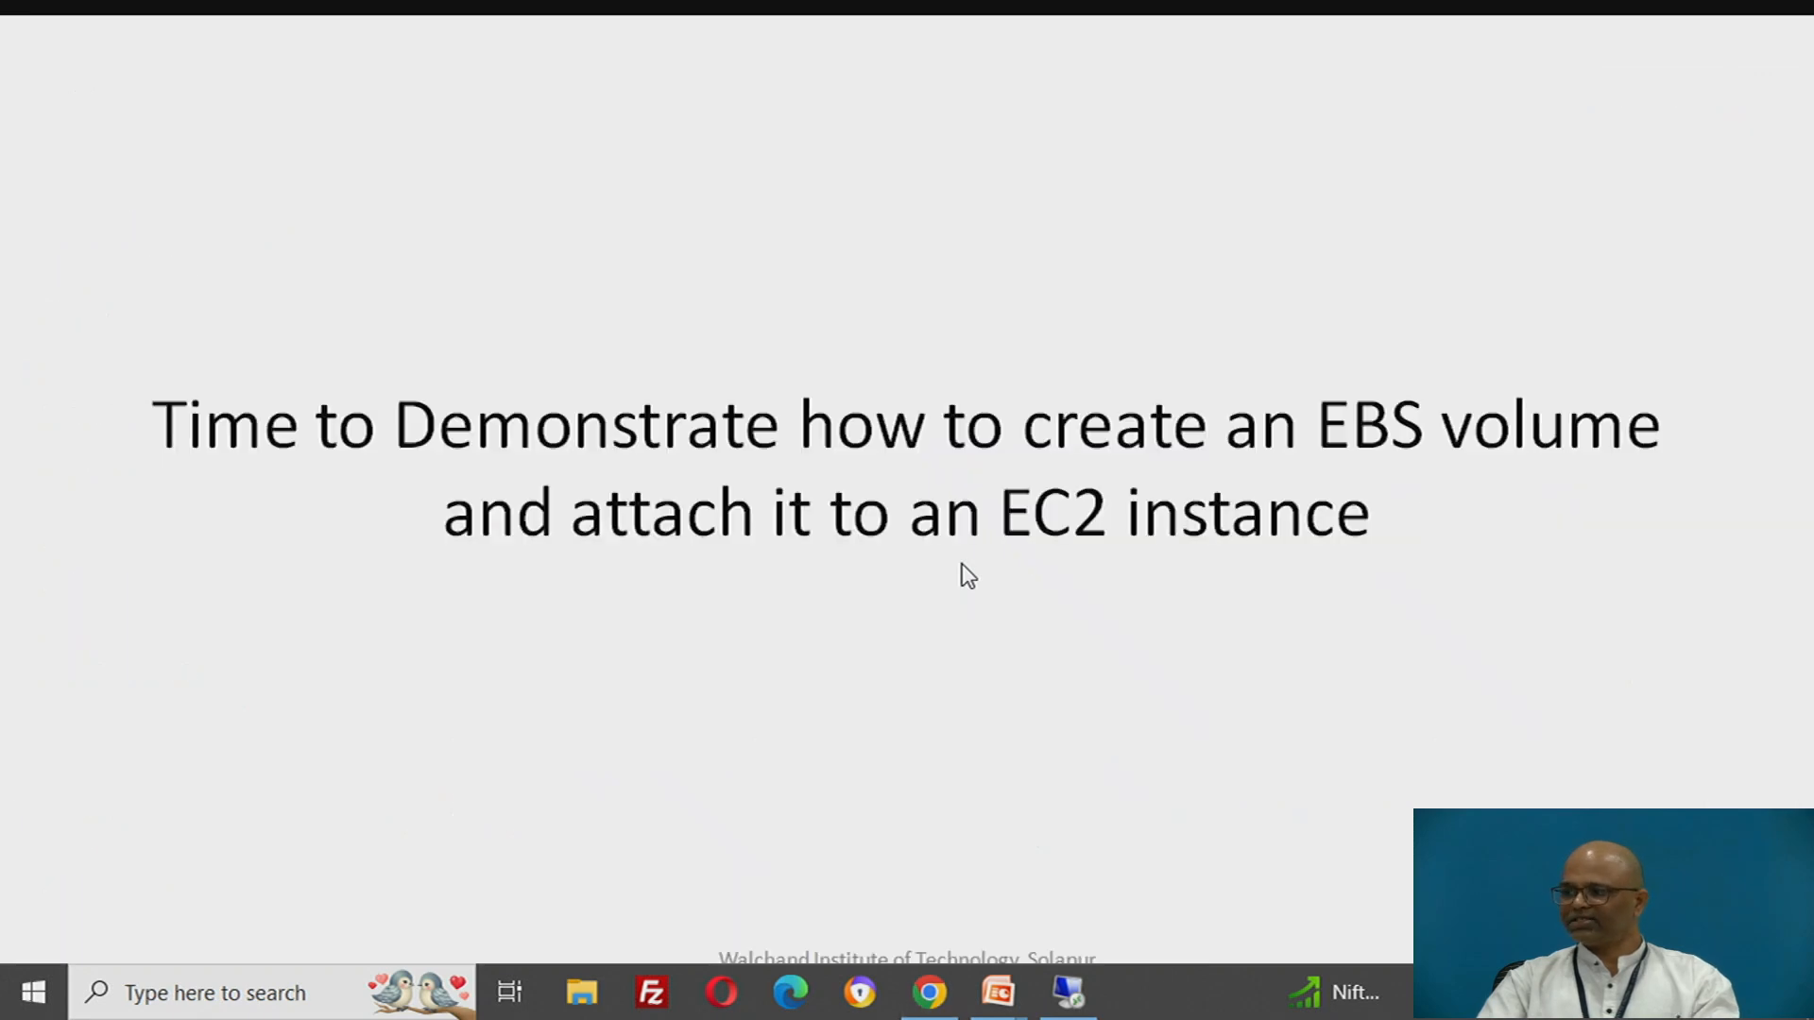
left_click(968, 576)
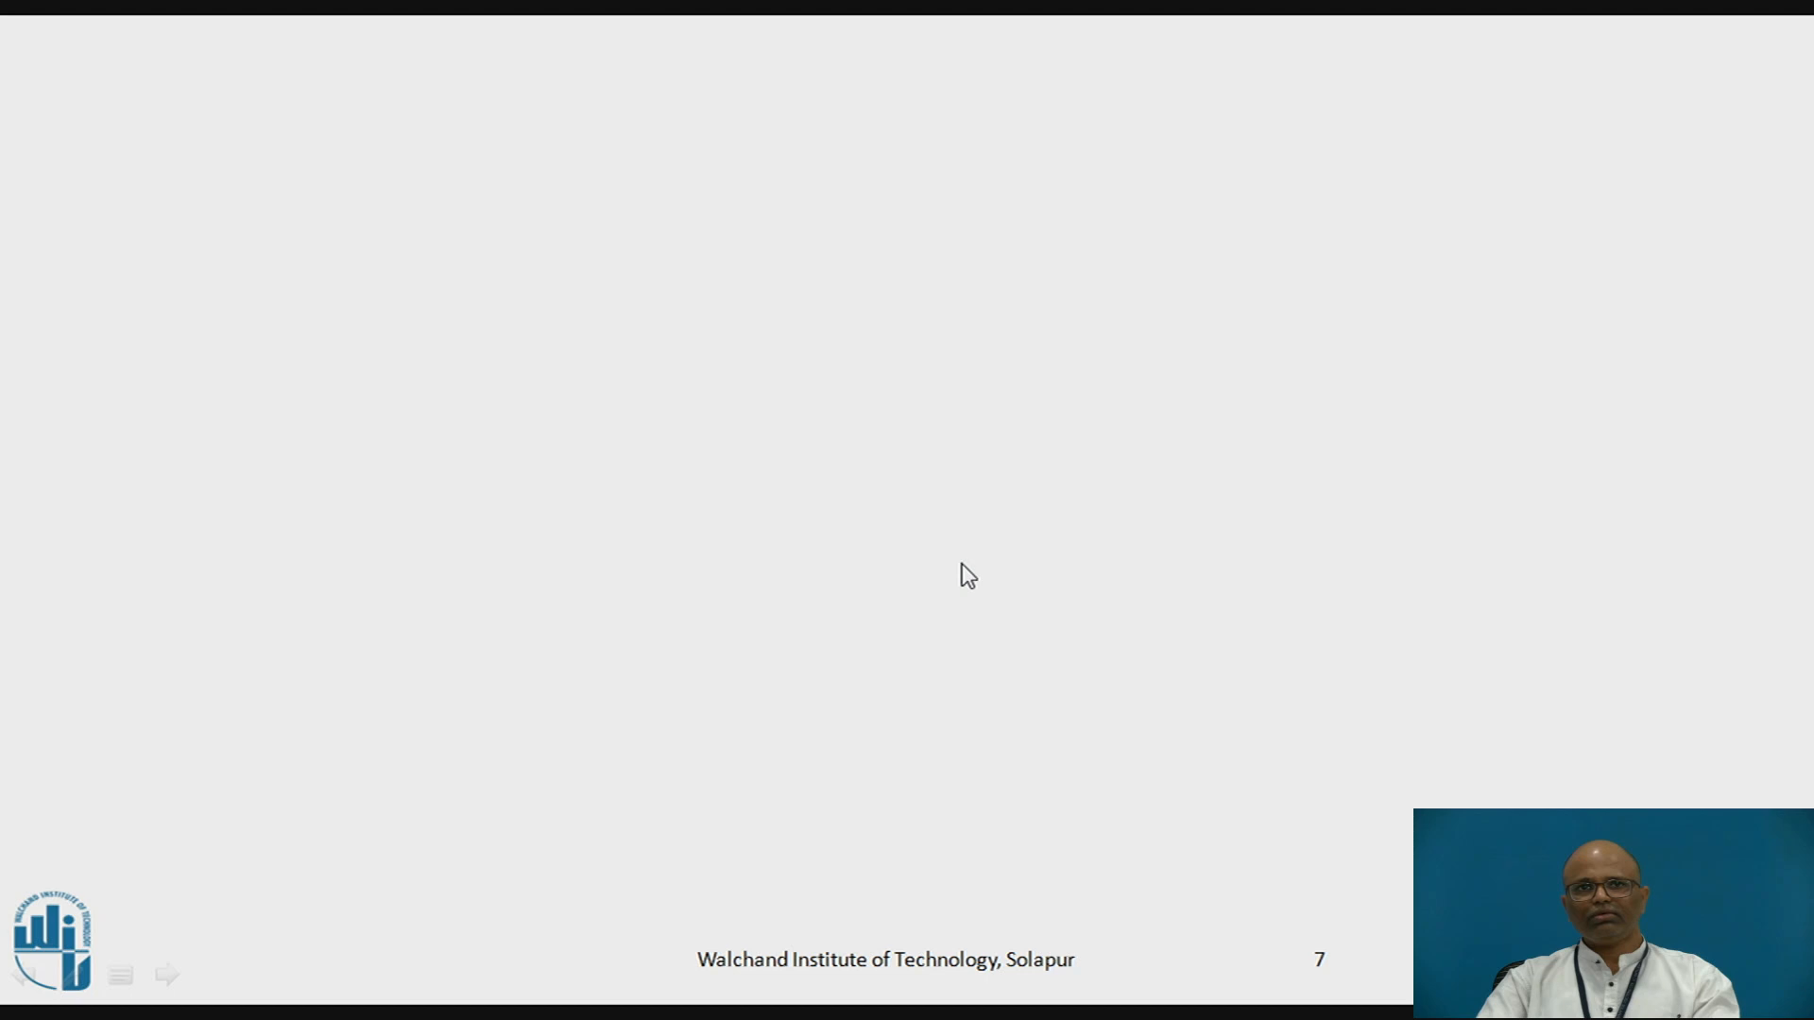
key("Right")
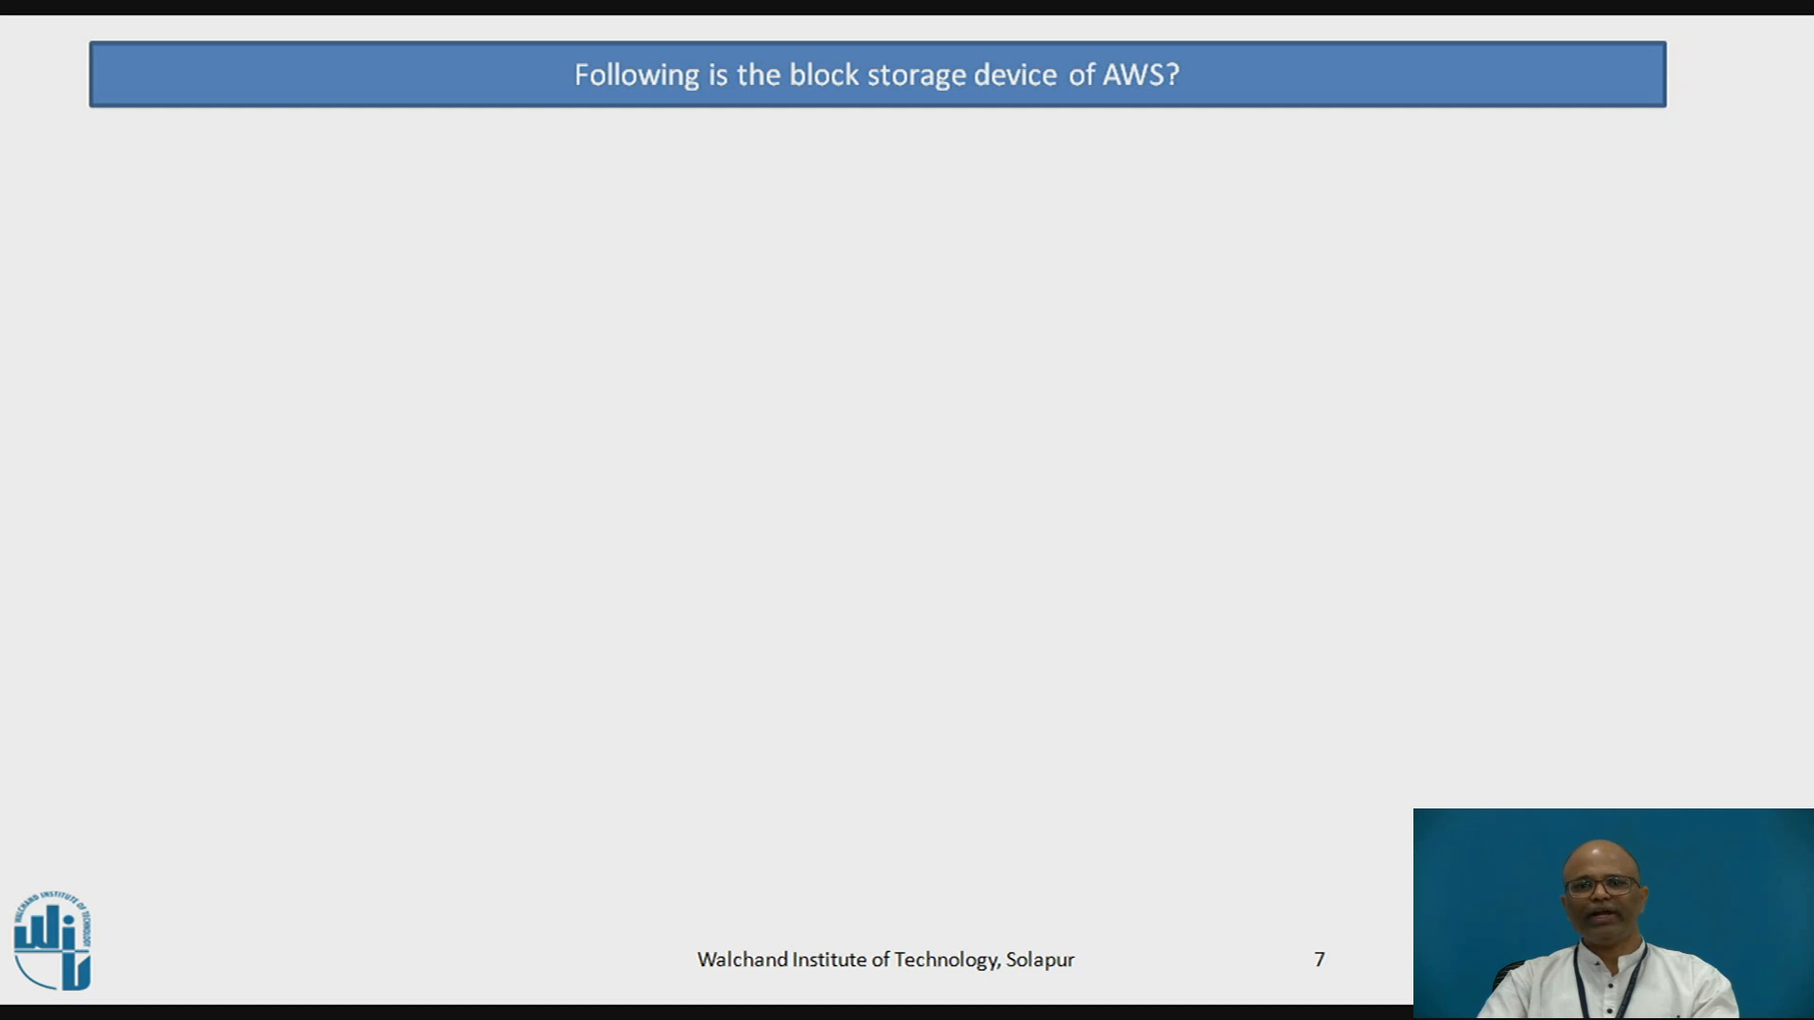
key("Right")
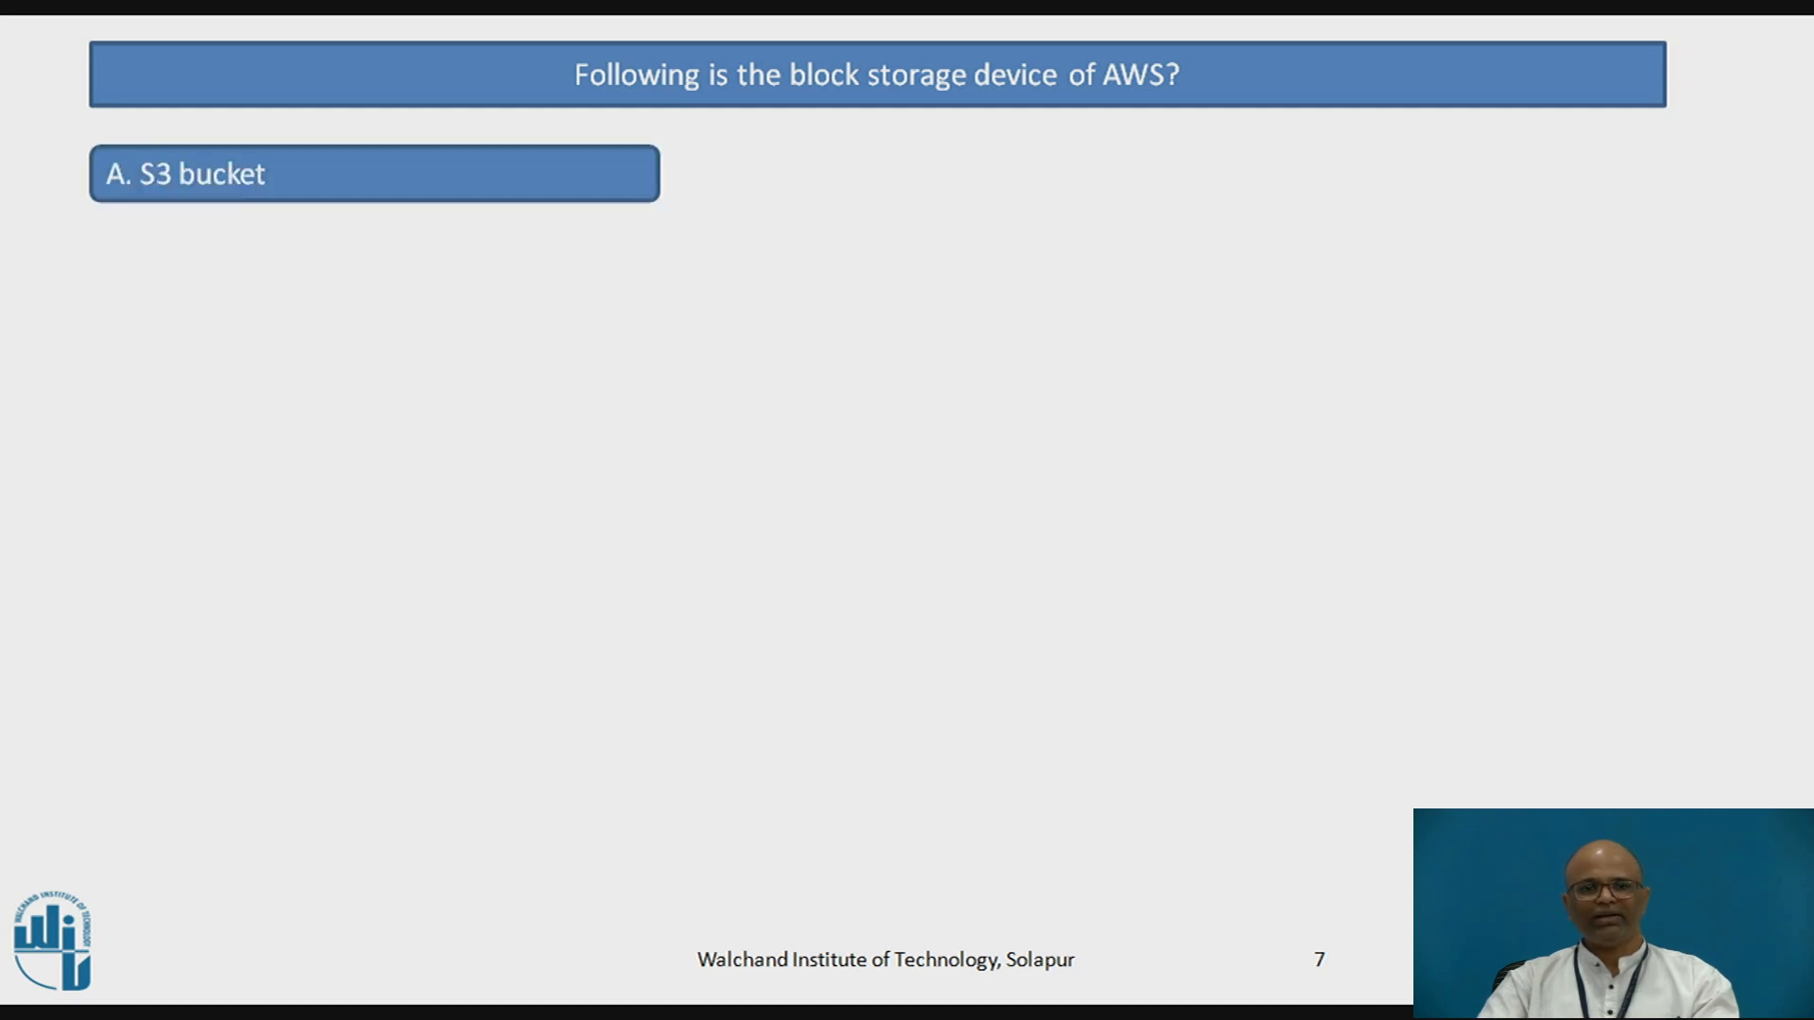
key("Right")
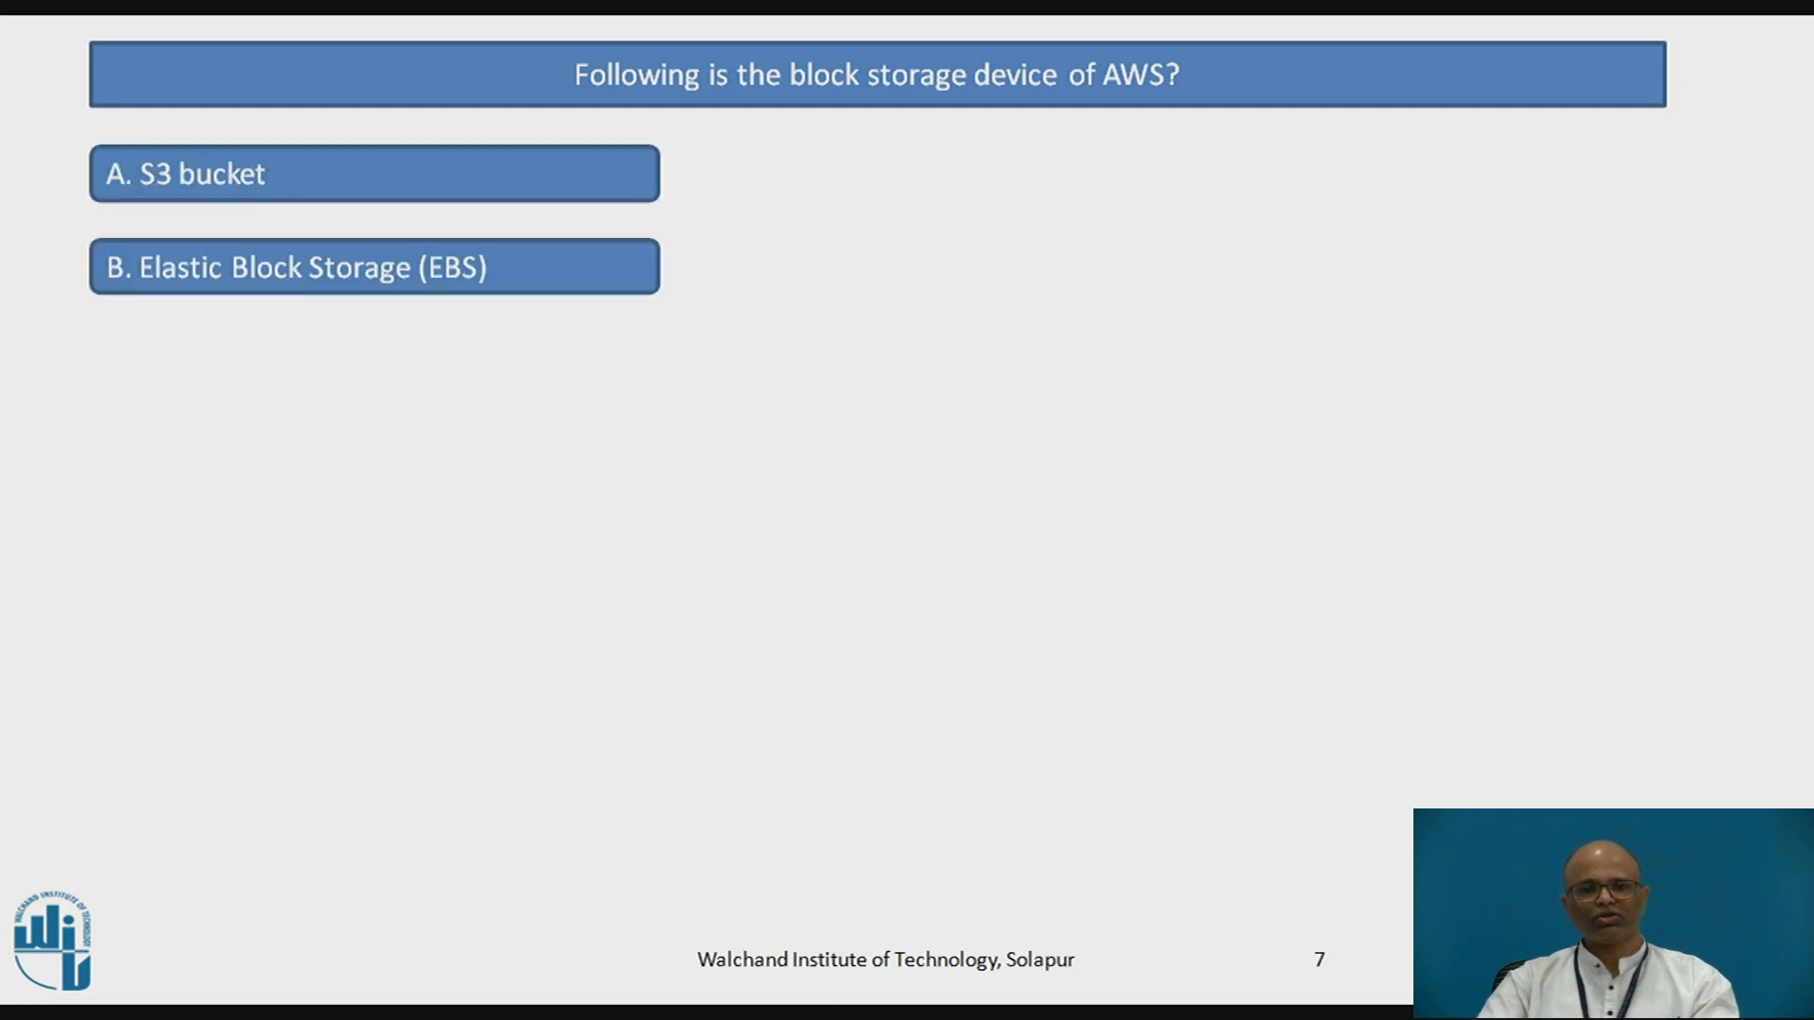
key("Right")
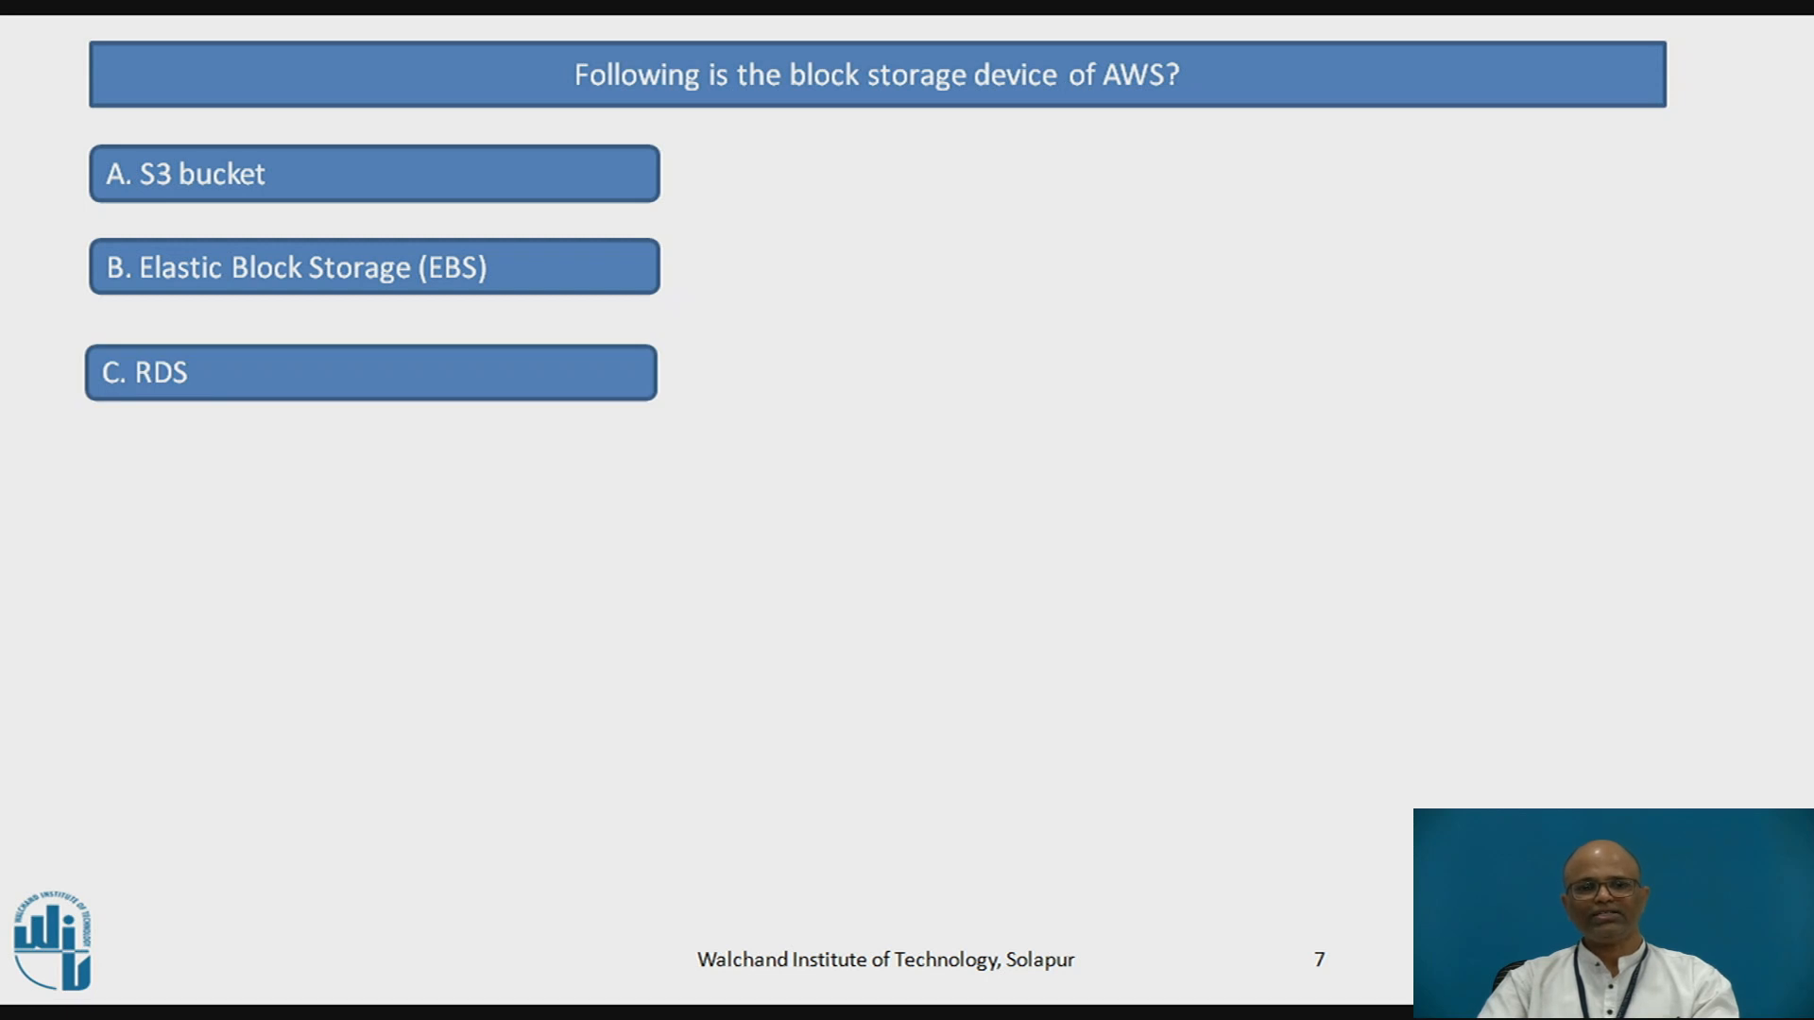
key("Right")
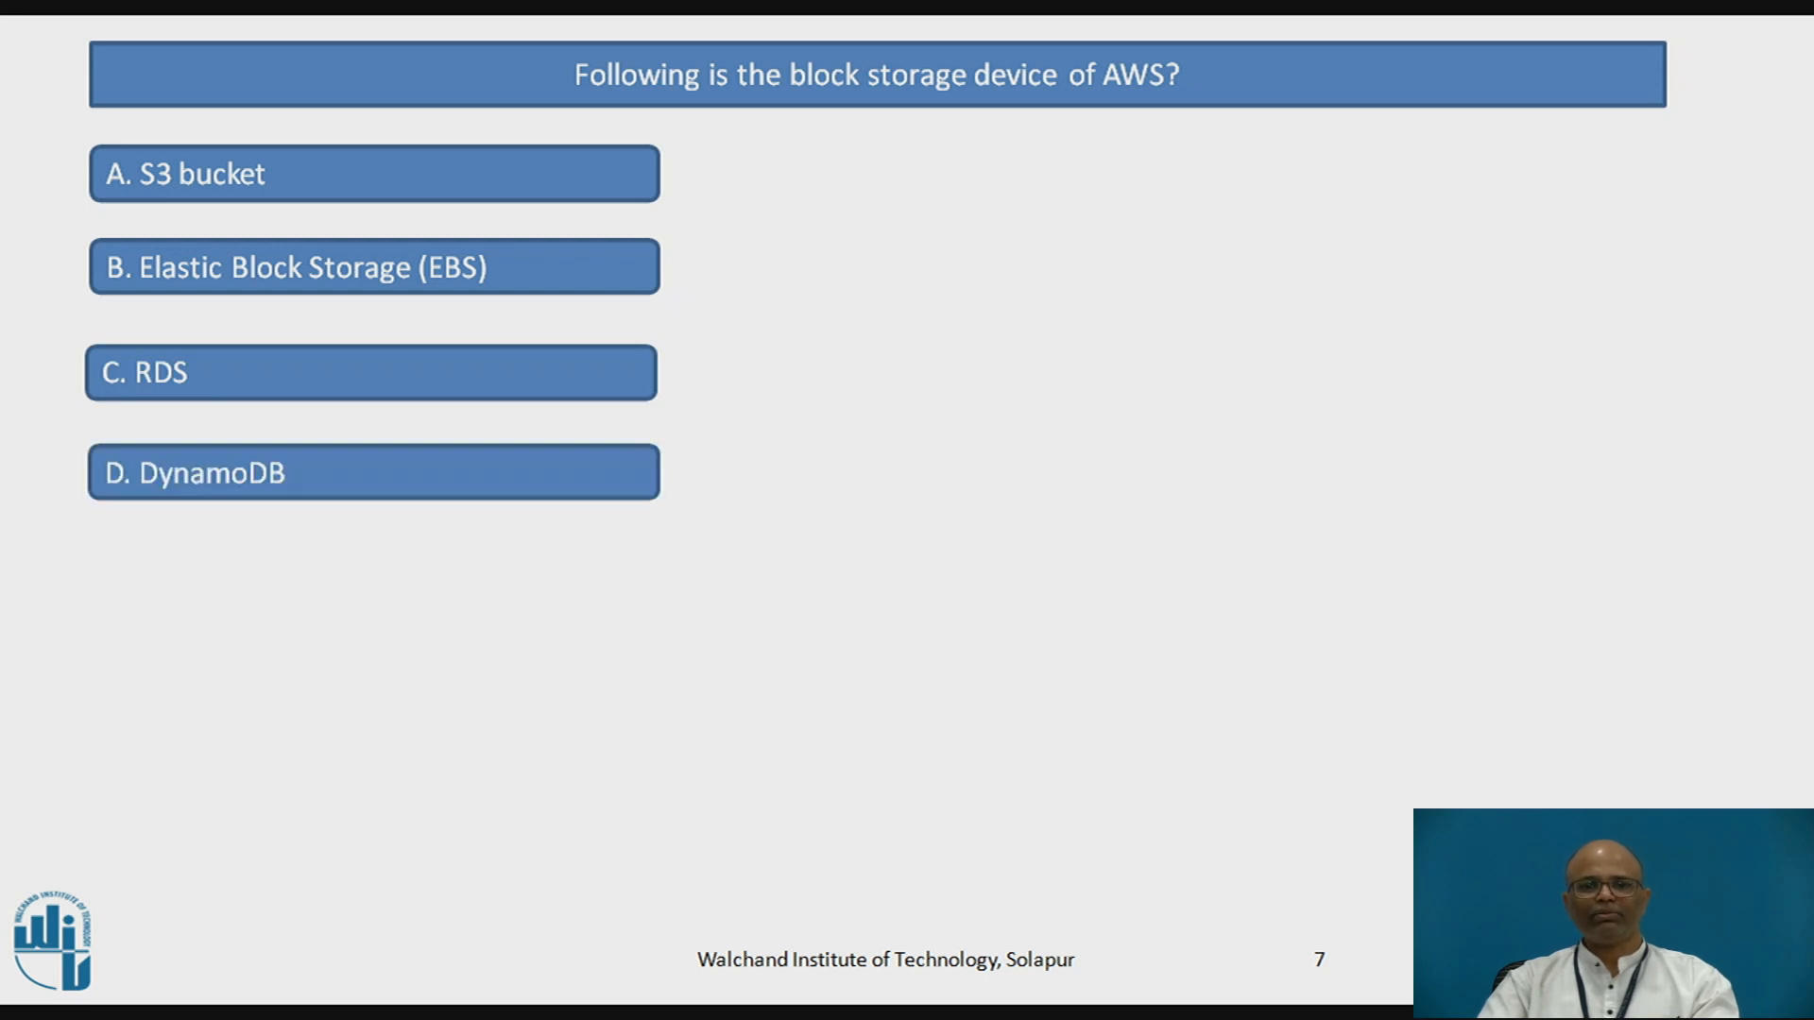
key("Right")
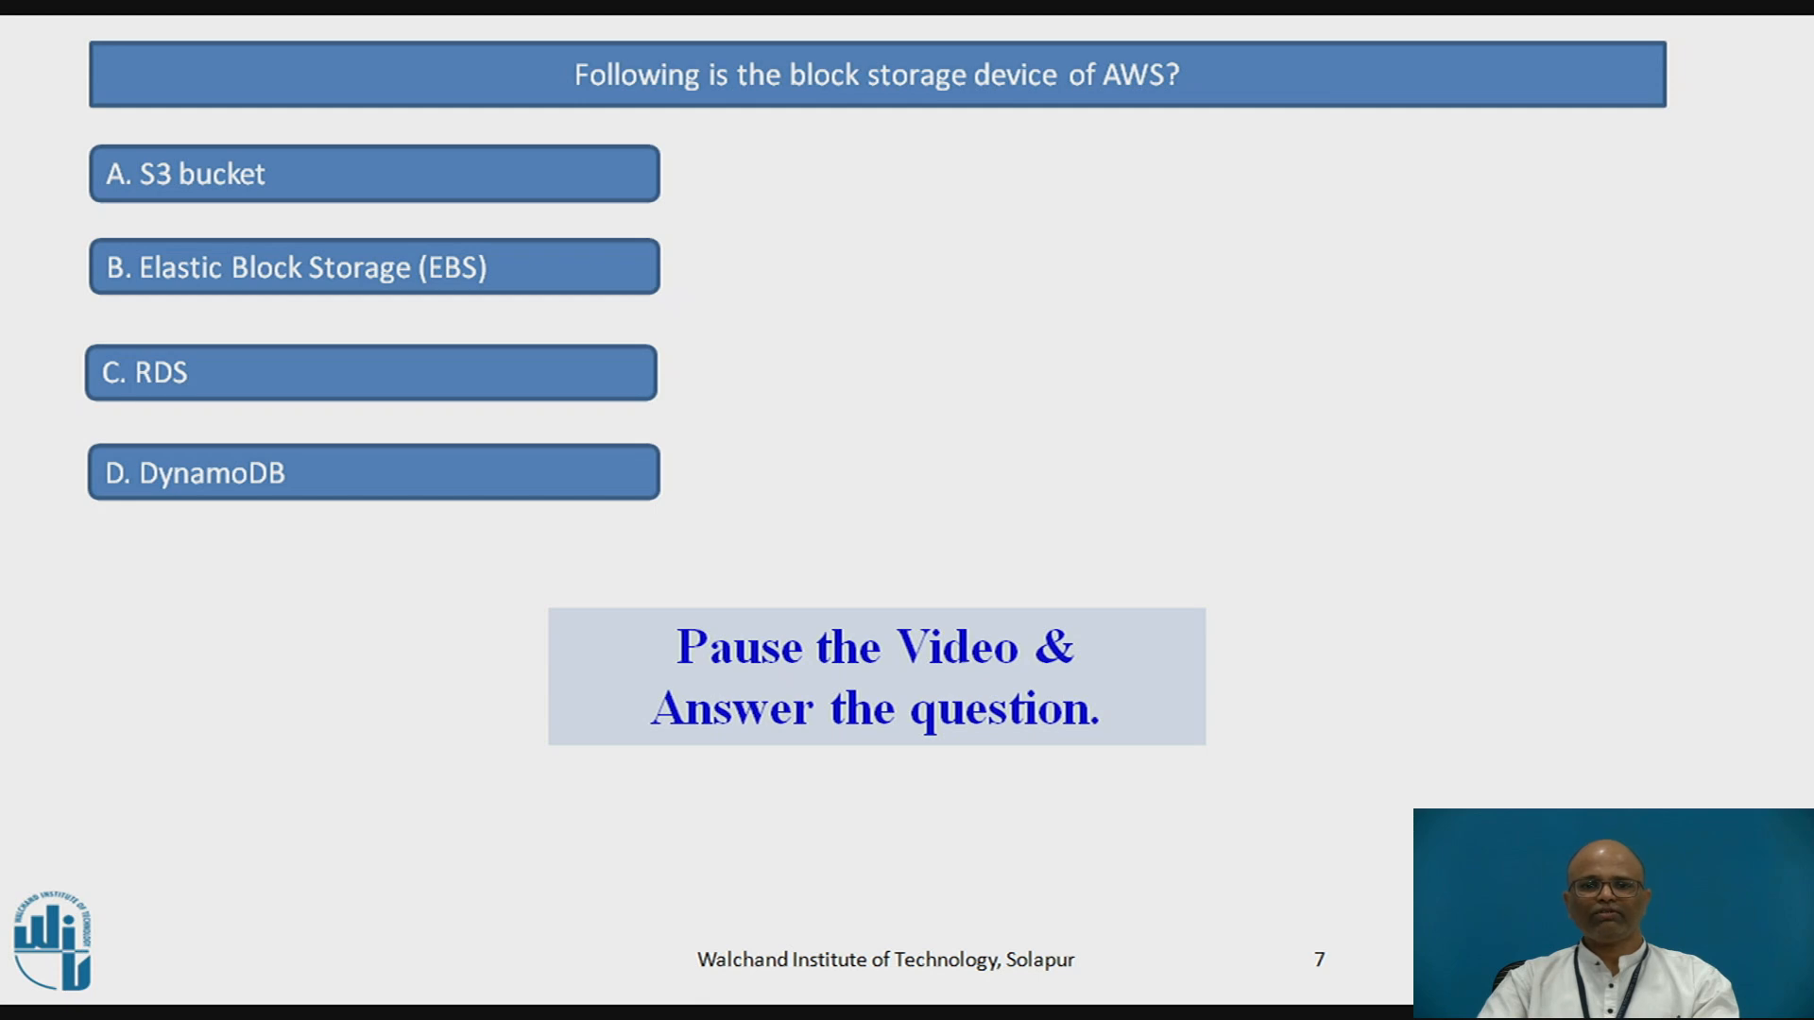